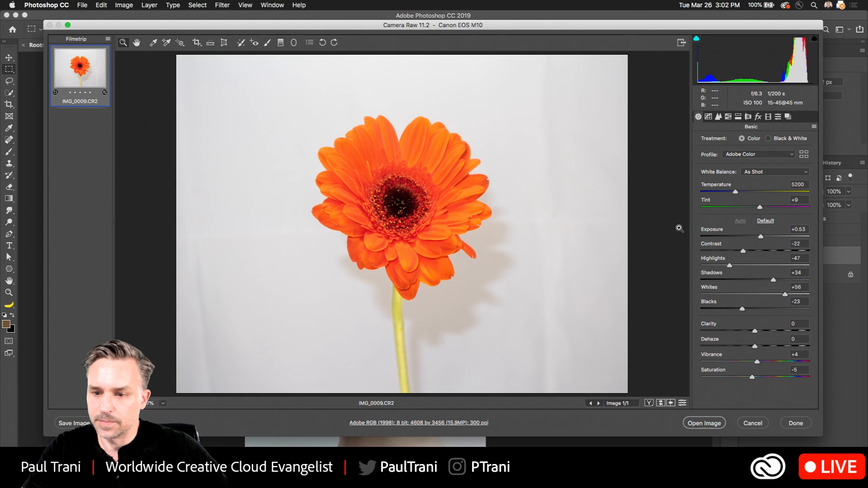
Reset IMG_0009.CR2 to the default tone settings, reapply the automatic ones, and save them without opening the image.
click(767, 221)
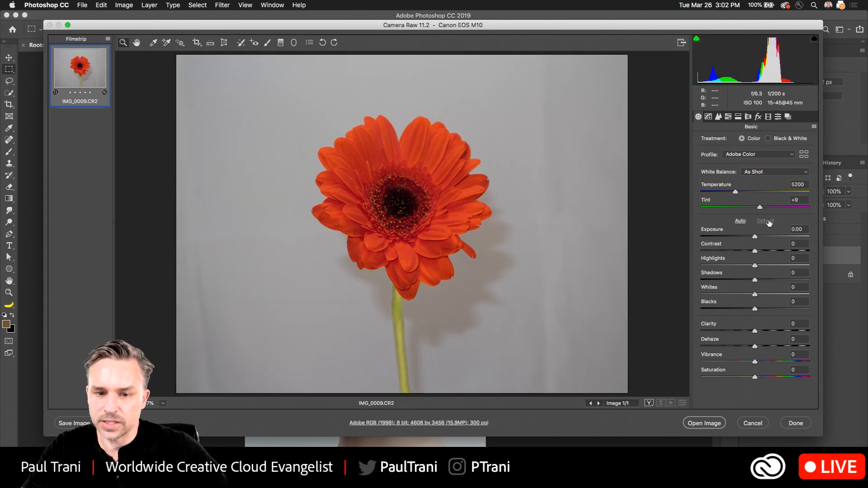
click(740, 221)
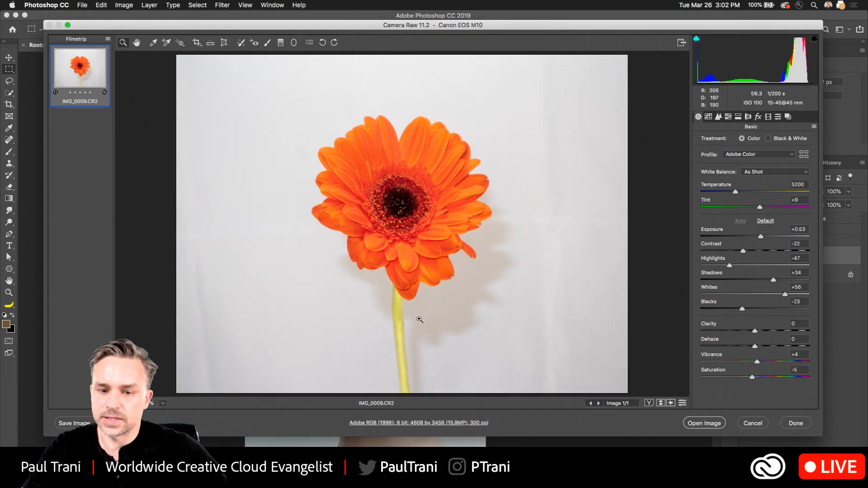
click(795, 423)
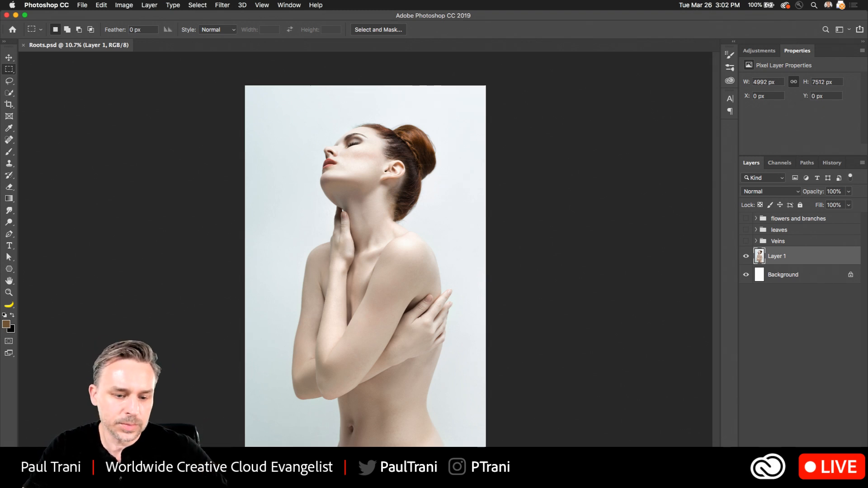
Switch to Finder, reopen IMG_0009.CR2 from the Flowers folder, and bring it into Photoshop as a document with its raw settings.
key(super+Tab)
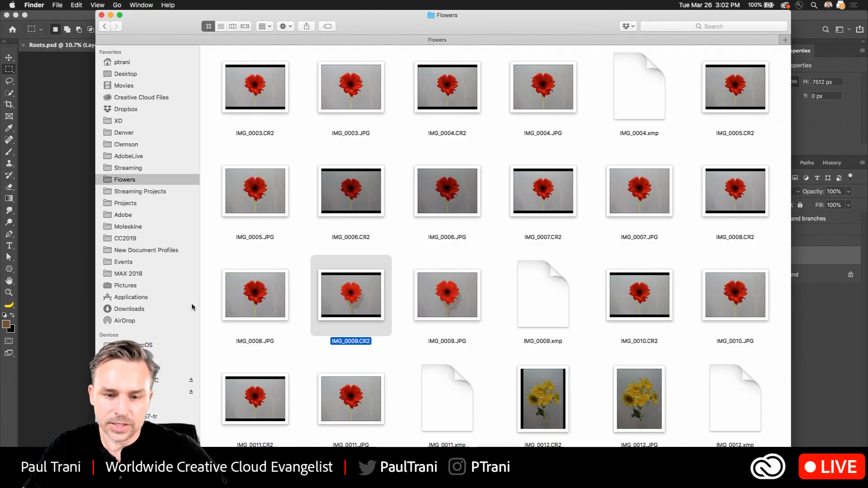
double_click(352, 302)
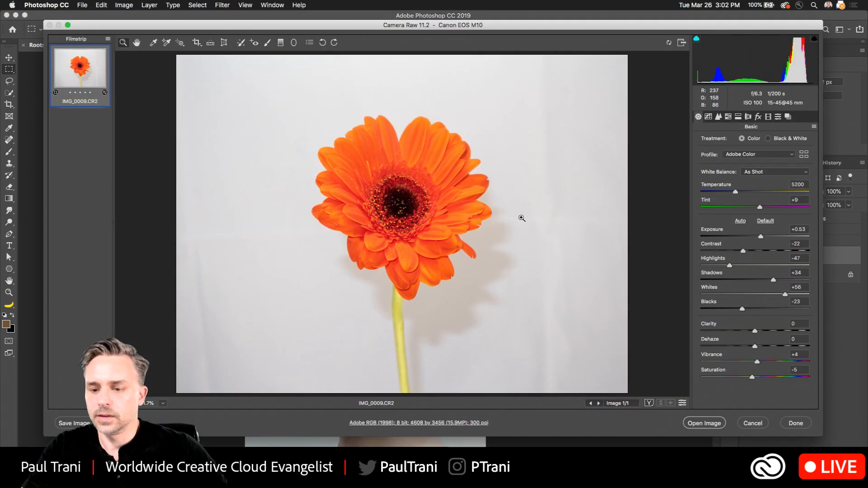
click(704, 424)
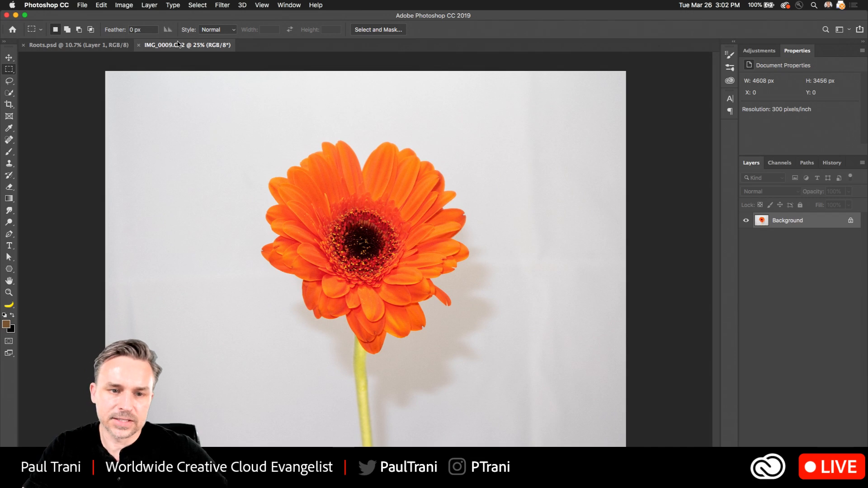
Dock IMG_0009.CR2 side by side with Roots.psd, widen the Roots.psd pane, and make Roots.psd the active document.
drag(178, 44, 722, 64)
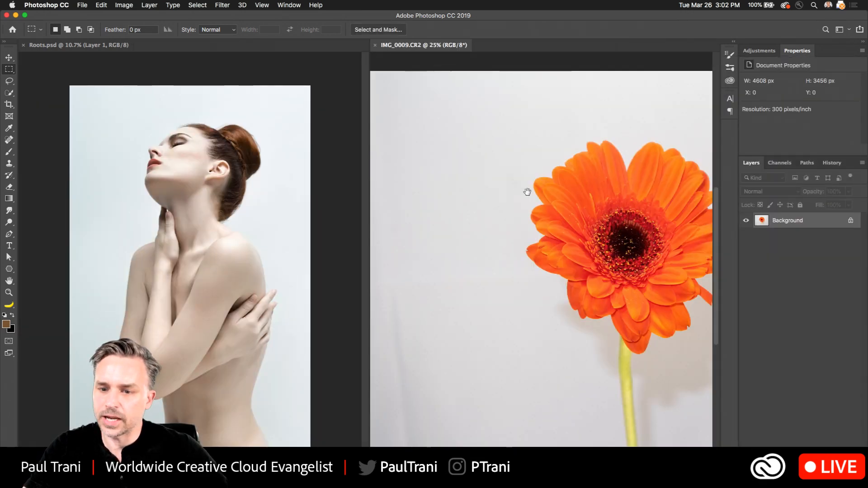
drag(527, 191, 443, 176)
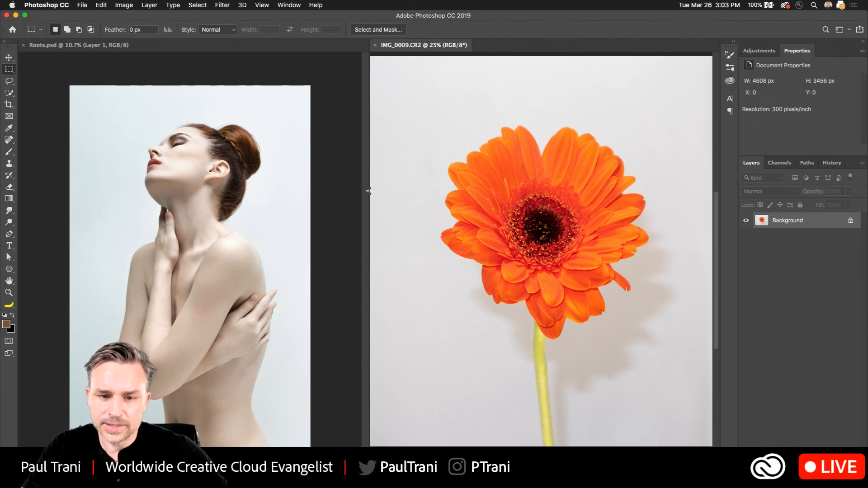
drag(369, 191, 395, 190)
click(239, 184)
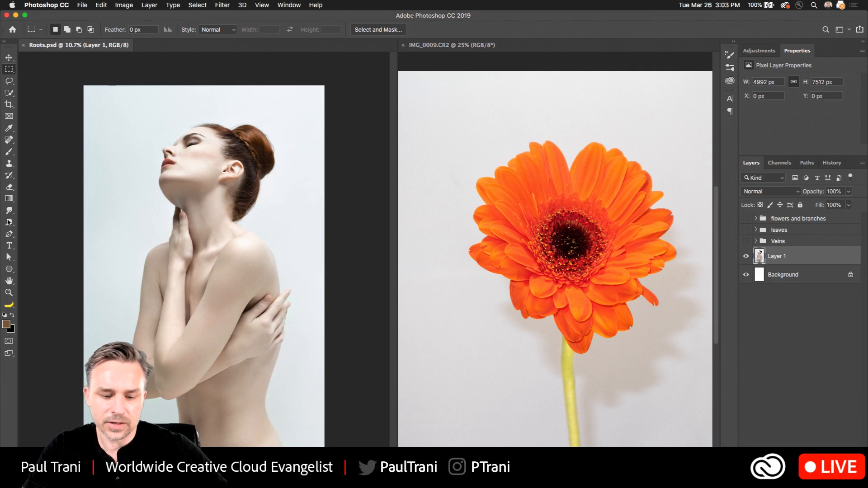
key(super+minus)
key(super+equal)
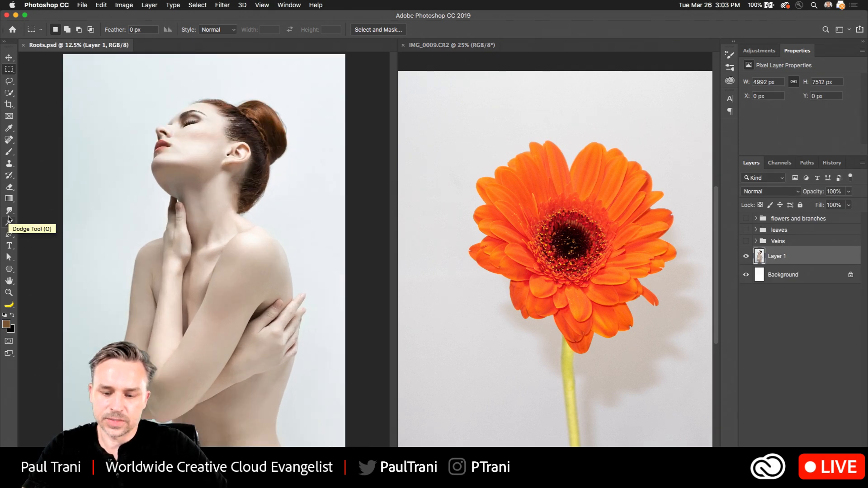
key(super+equal)
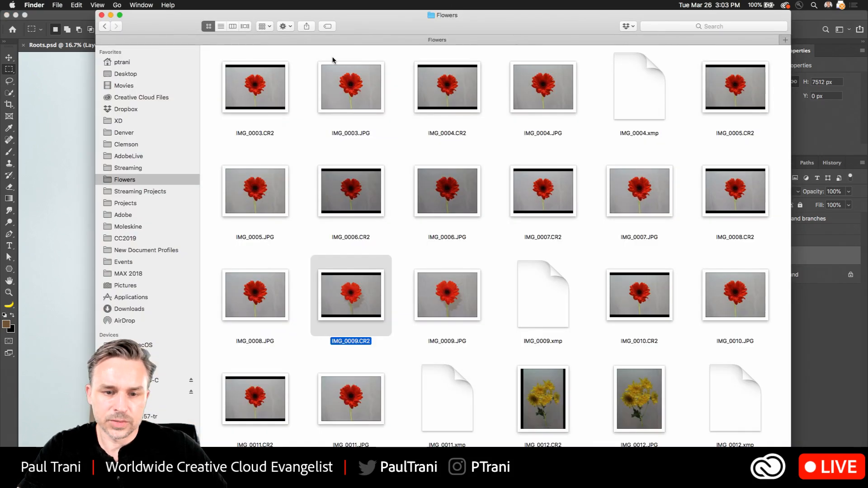
Switch to Finder, preview the yellow flower photo IMG_0012.CR2 in the Flowers folder, and open it for raw editing.
key(super+Tab)
click(572, 383)
scroll(572, 384, down, 5)
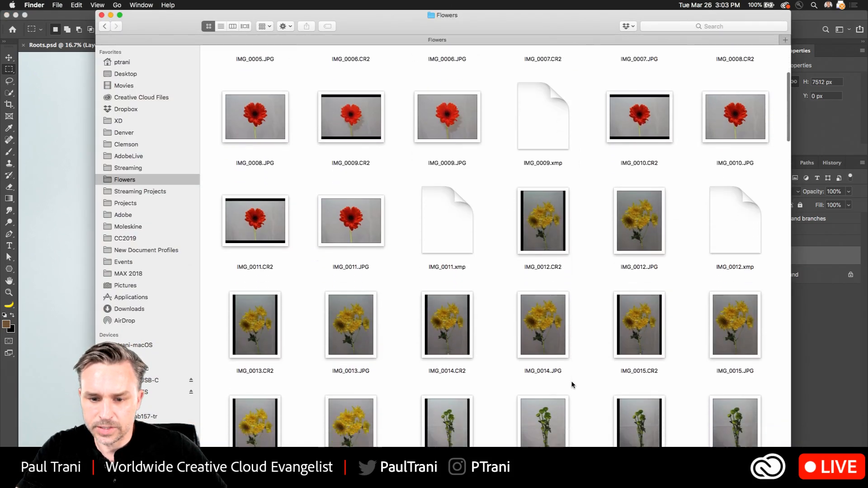
click(538, 193)
key(space)
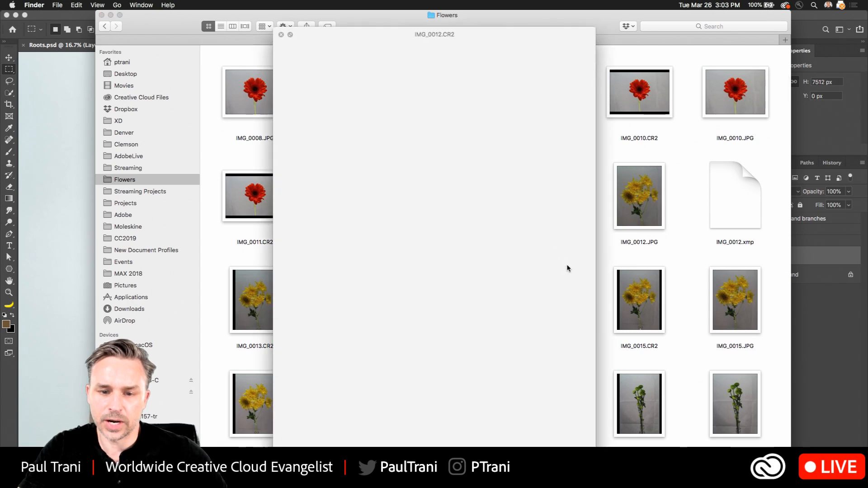
key(space)
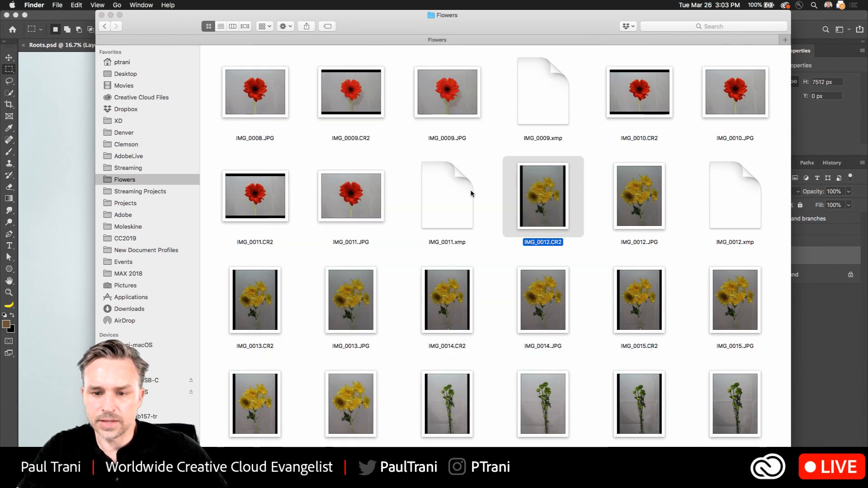
double_click(542, 207)
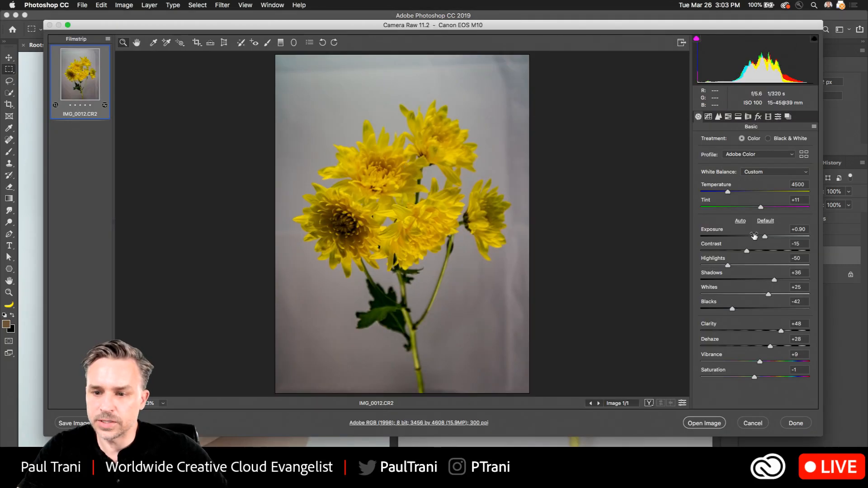
Apply the automatic tone adjustments to IMG_0012.CR2, raise its exposure, and open it as a document.
click(740, 221)
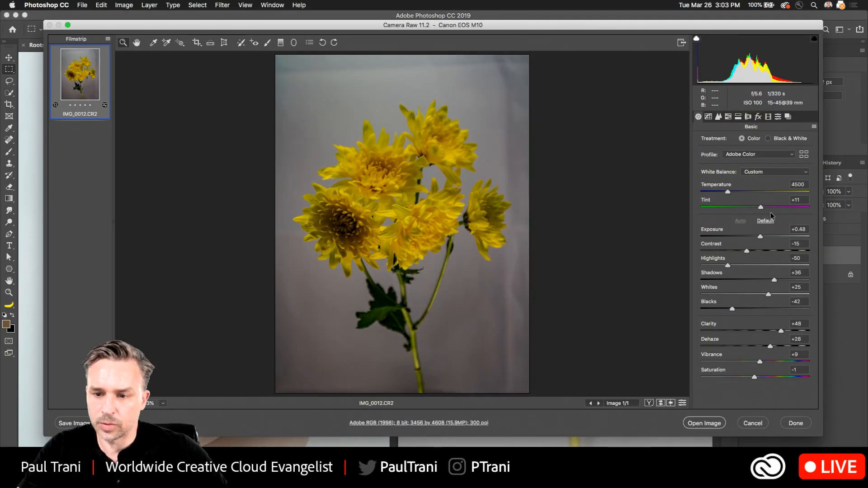
click(767, 237)
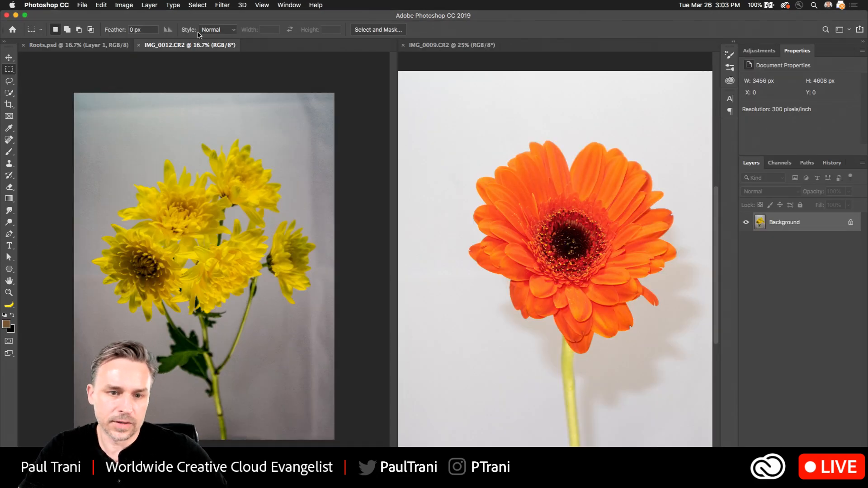
Find the mixed bouquet photo IMG_0069.CR2 in Finder's Flowers folder, preview it, and open it for raw editing.
key(super+Tab)
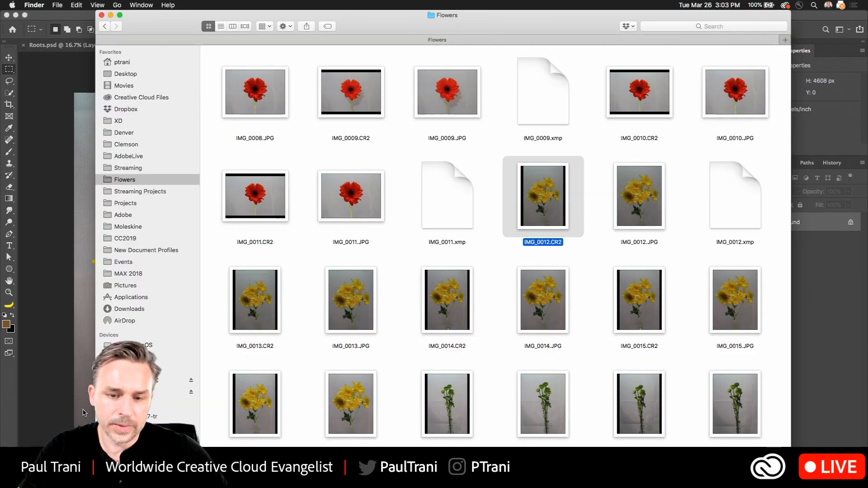
scroll(440, 228, down, 5)
scroll(439, 229, down, 10)
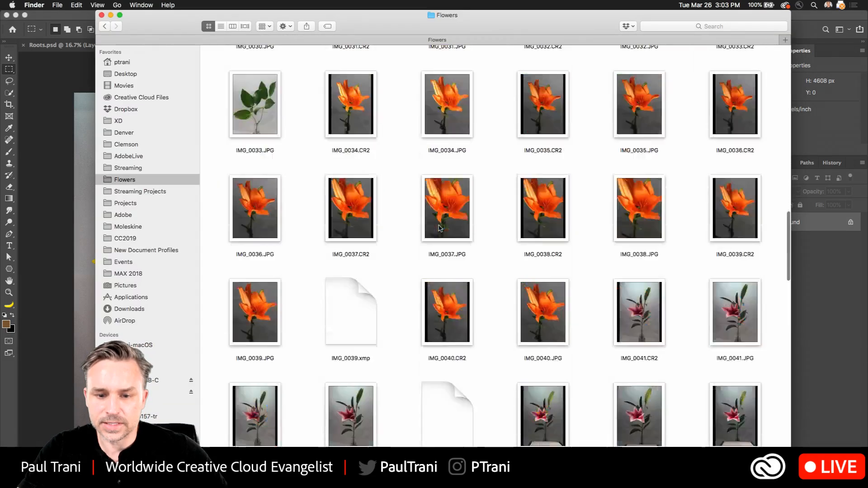
scroll(440, 229, down, 6)
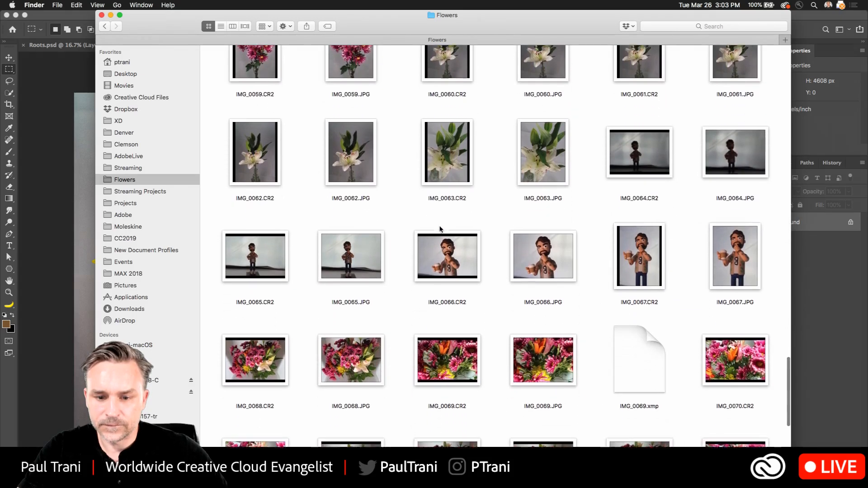
click(438, 337)
key(space)
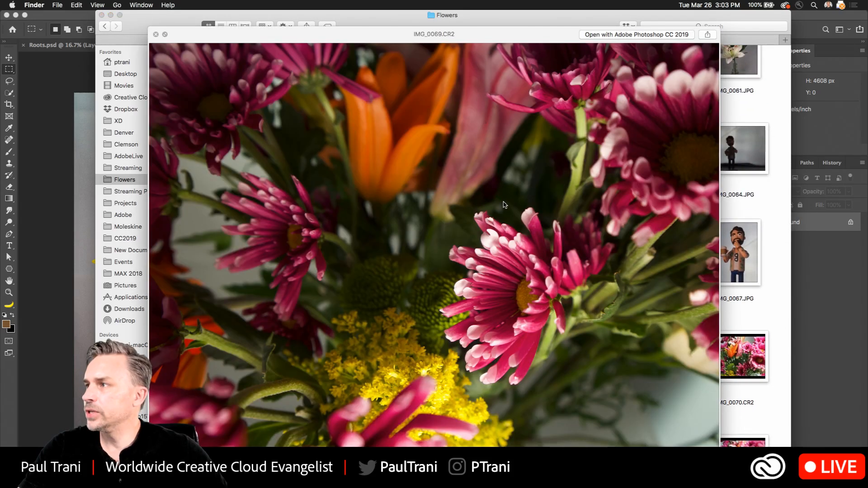
key(space)
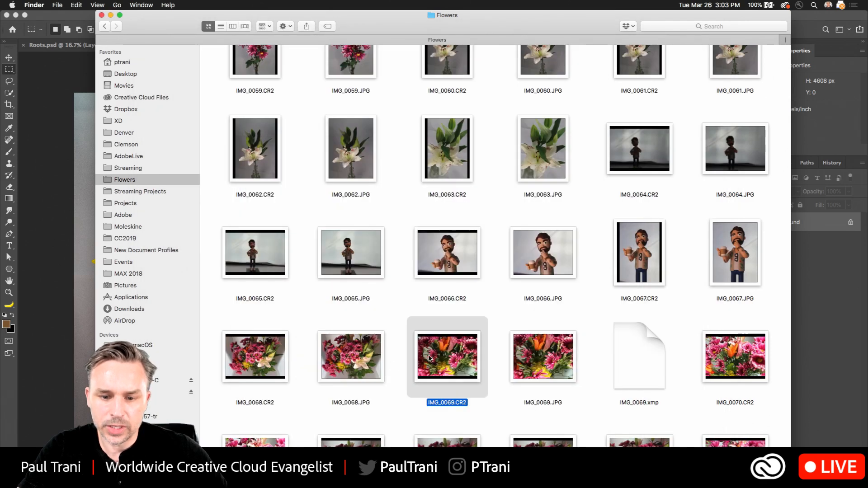
double_click(433, 357)
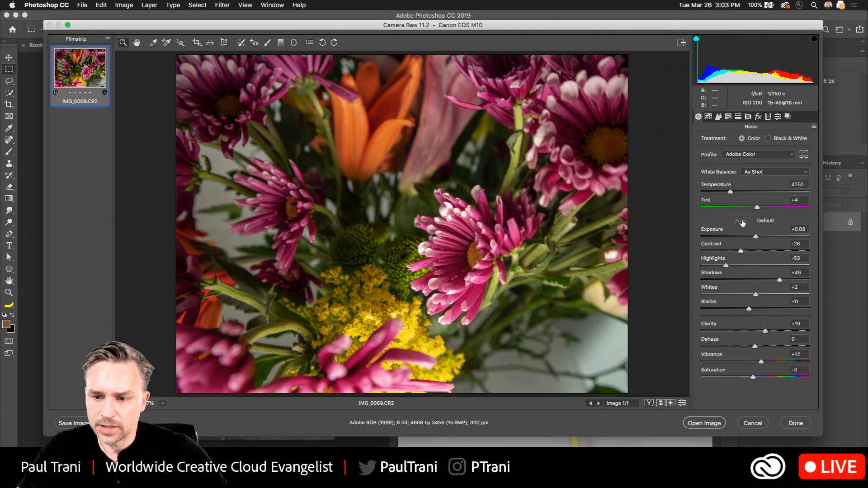
Set the exposure of IMG_0069.CR2 to +1.35 and open it as a document.
click(764, 237)
click(769, 236)
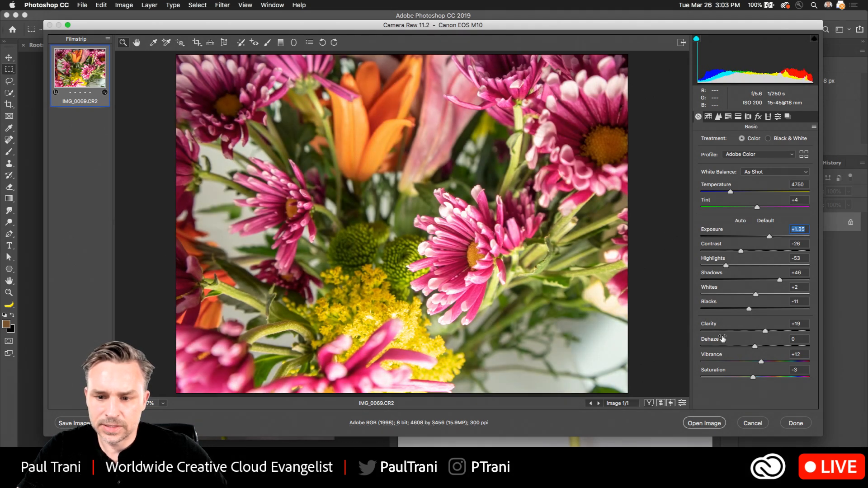
click(710, 426)
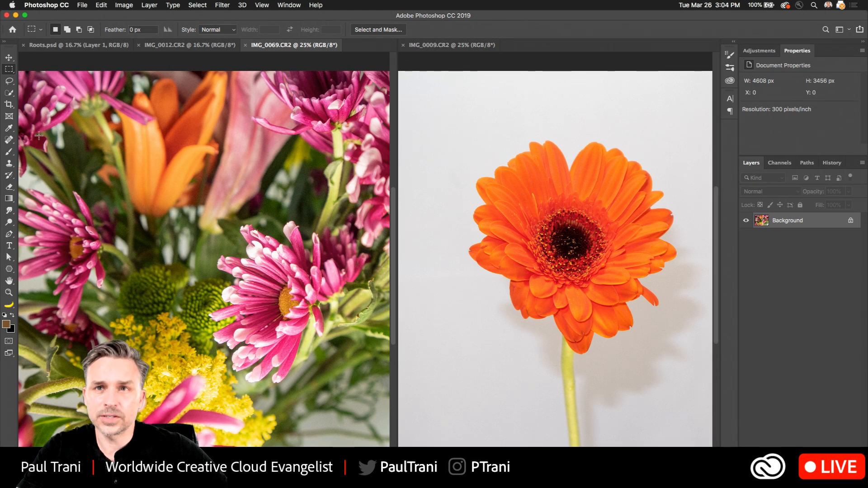
Arrange the four open documents in a 4-up layout so that all of them show at once.
scroll(45, 136, up, 2)
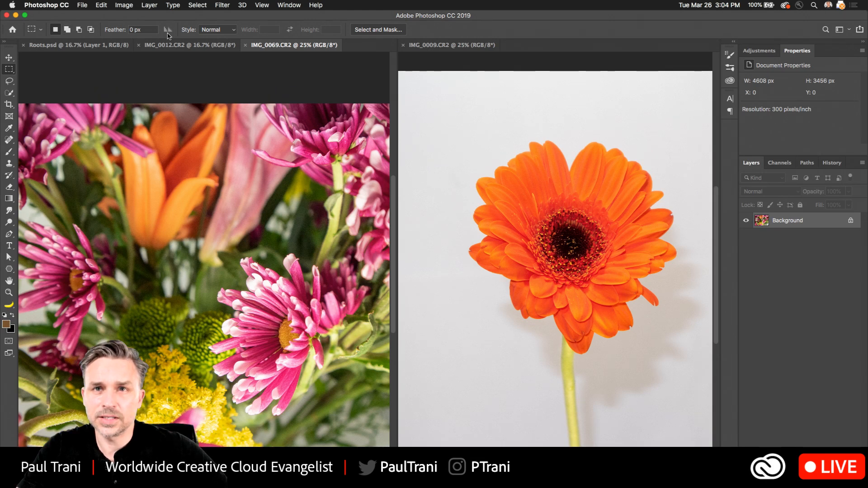
click(9, 57)
click(9, 69)
drag(217, 158, 245, 124)
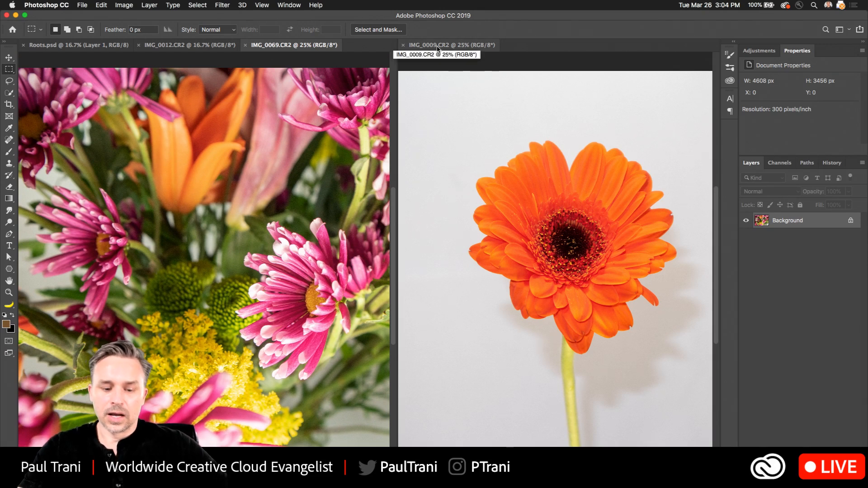
key(super+alt+4)
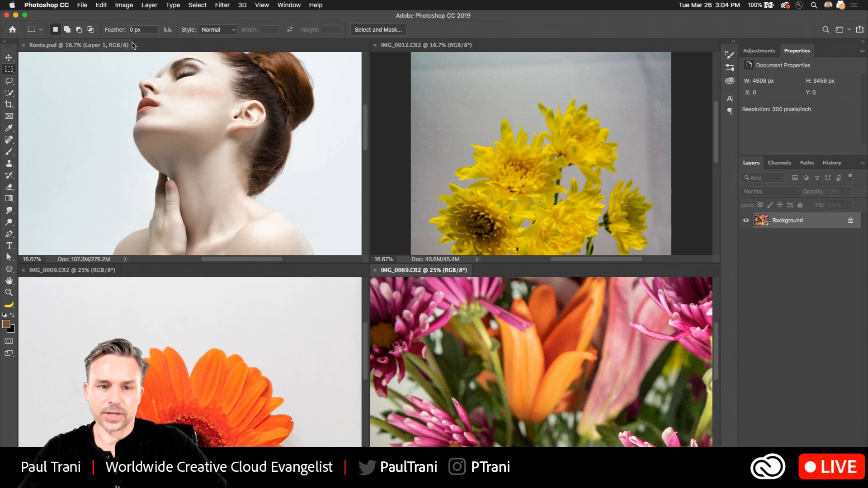
click(279, 6)
mouse_move(282, 26)
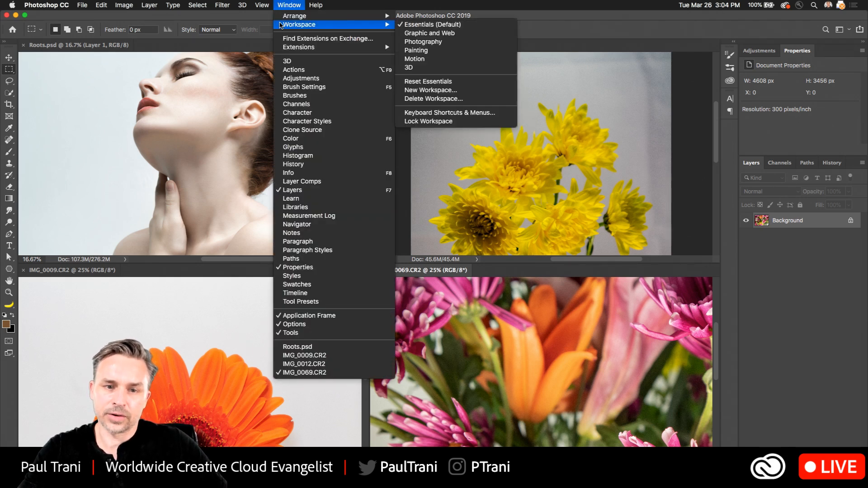
click(425, 78)
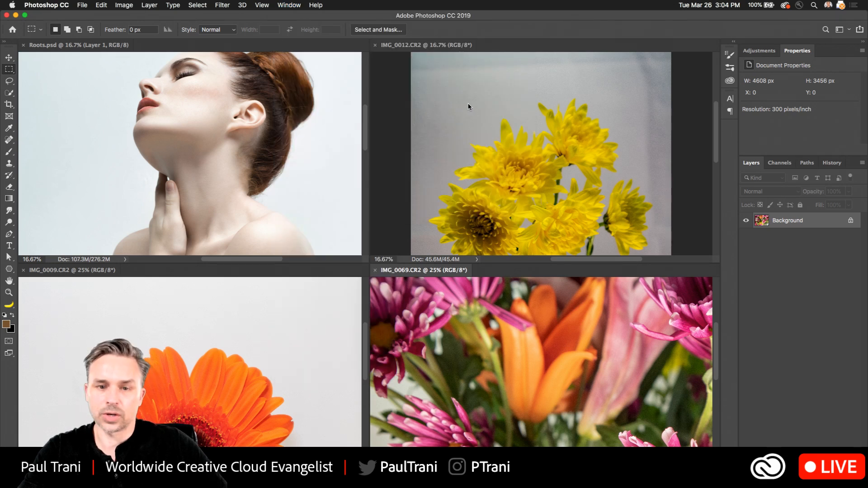
Consolidate the four open documents into tabs in a single window, with IMG_0069.CR2 active.
click(289, 5)
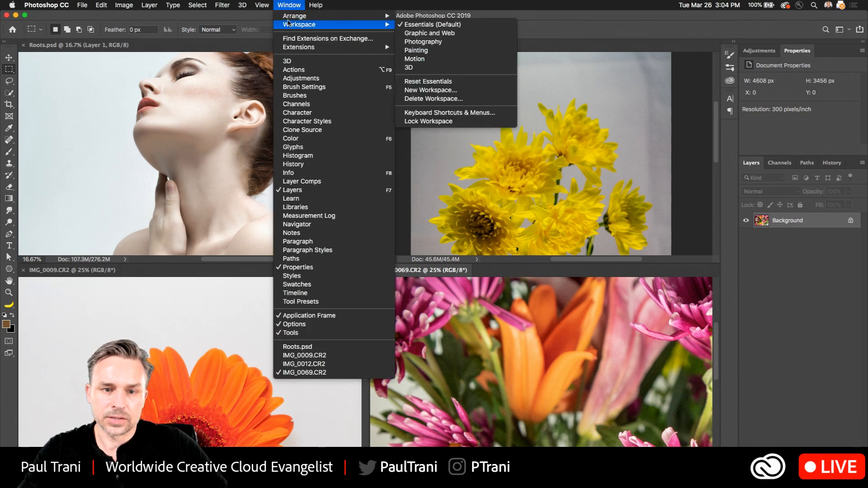
mouse_move(308, 16)
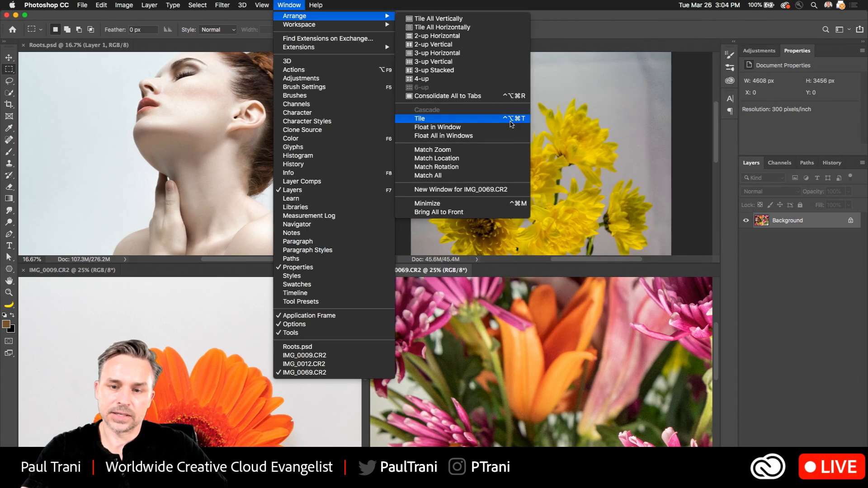
click(512, 124)
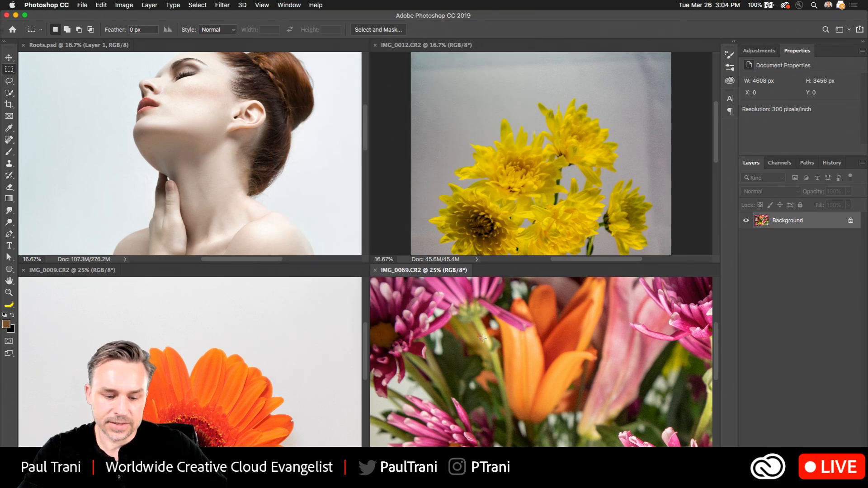
key(super+alt+shift+t)
key(super+plus)
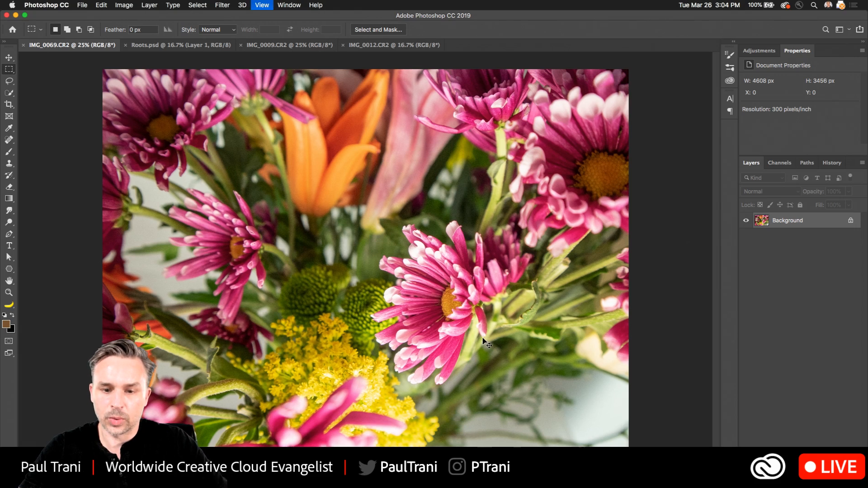
key(super+plus)
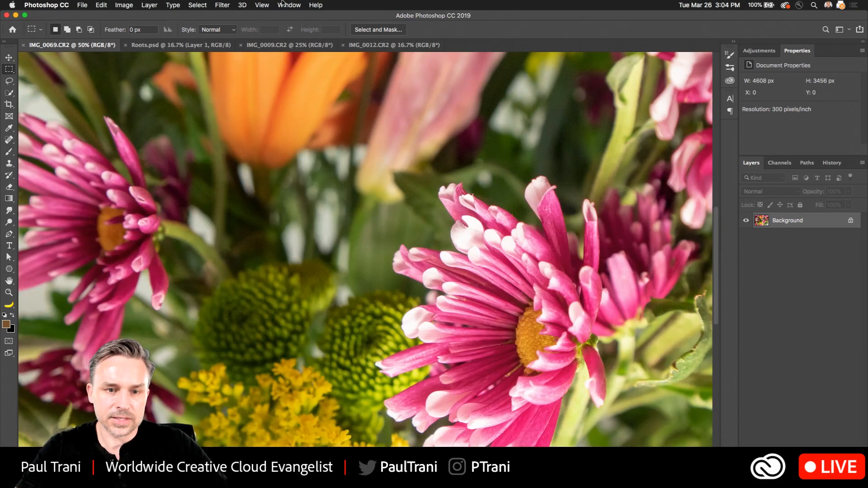
Bring the orange gerbera photo IMG_0009.CR2 to the front at 33.3% zoom.
click(272, 47)
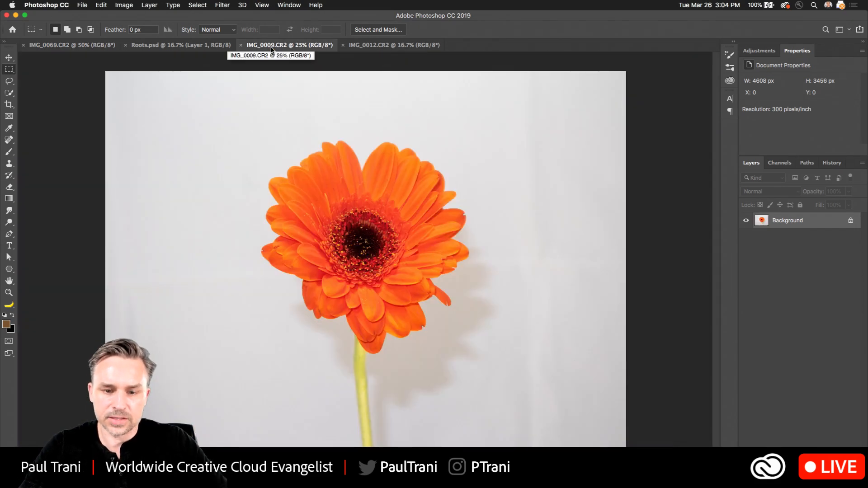
key(super+plus)
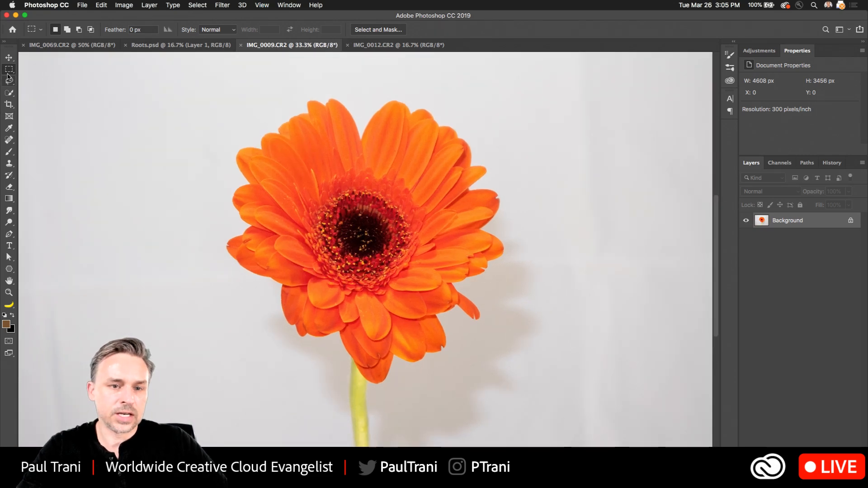
Try selecting the orange petals with the Lasso and the Magic Wand, and clear the trial selections.
click(6, 95)
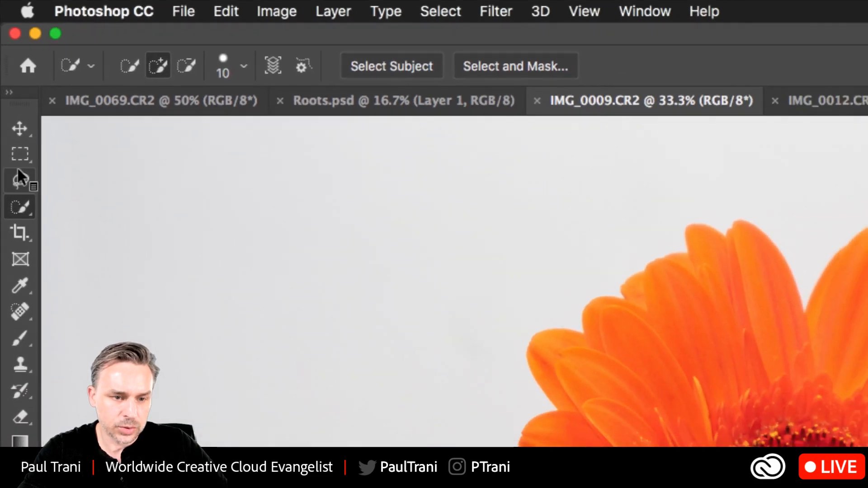
click(26, 230)
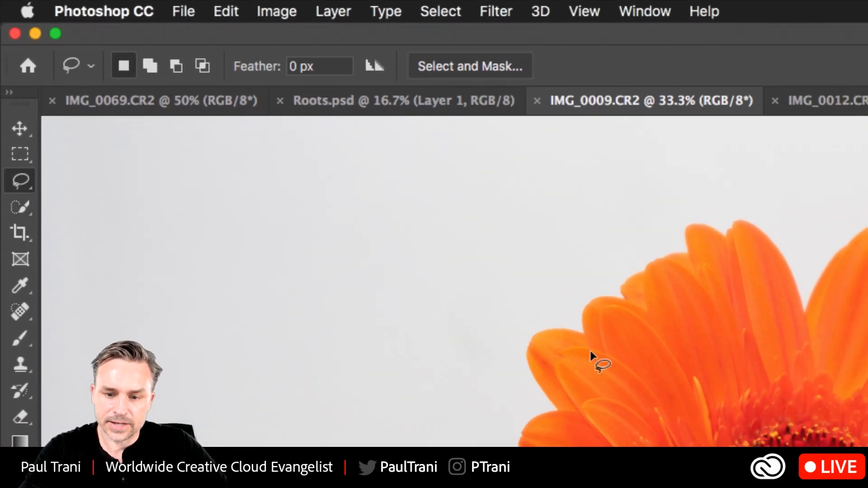
click(21, 209)
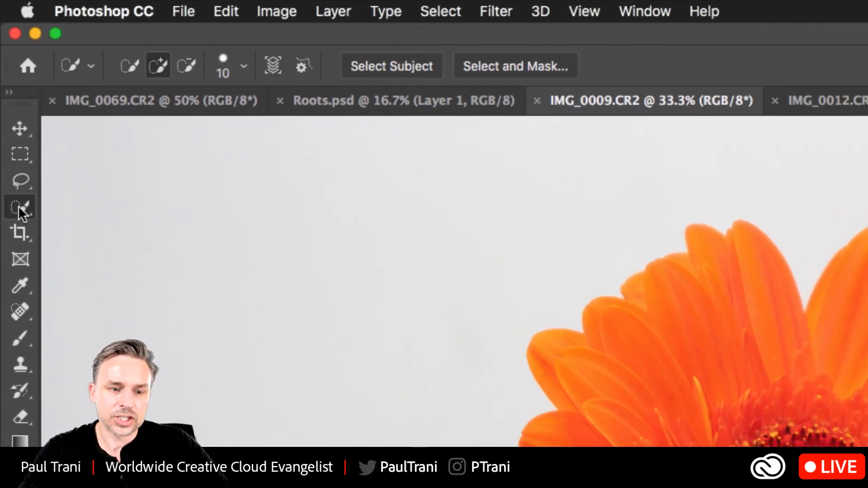
right_click(19, 209)
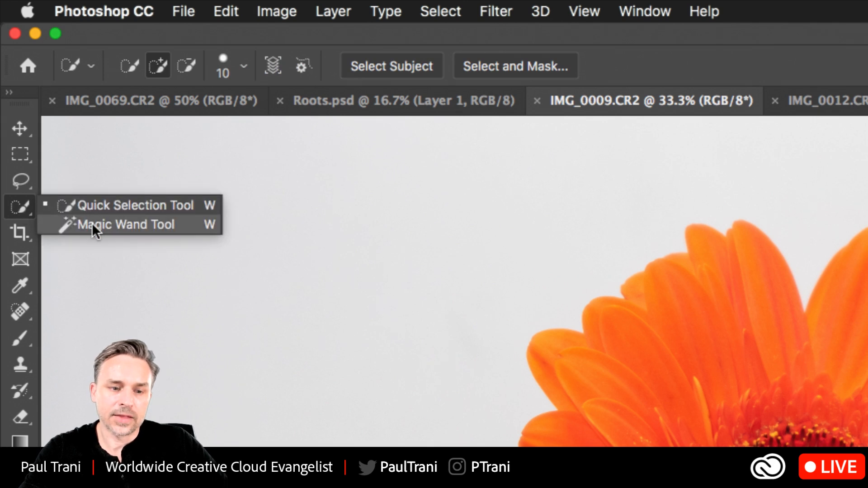
click(93, 225)
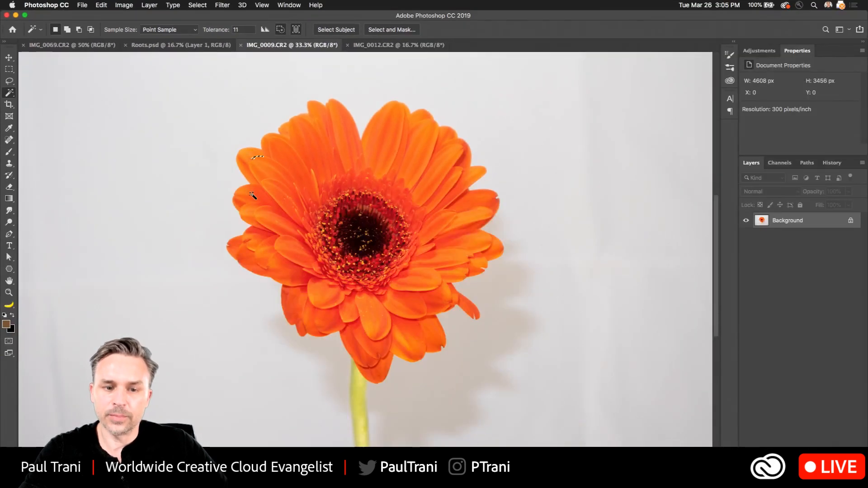
click(244, 192)
click(9, 81)
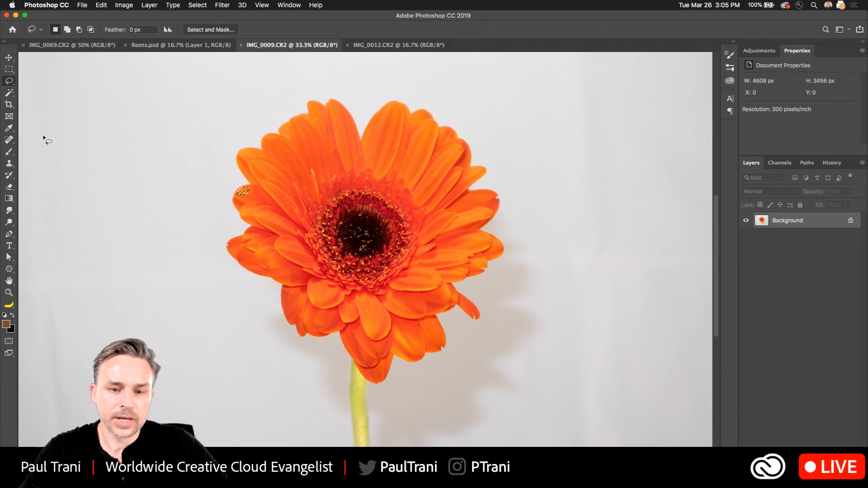
Start a Color Range selection in IMG_0009.CR2 and sample the pale grey backdrop around the flower.
click(197, 5)
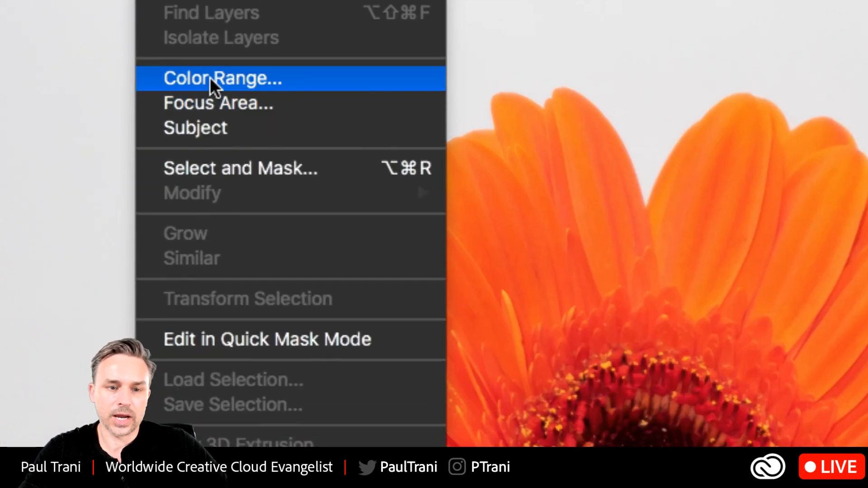
click(211, 87)
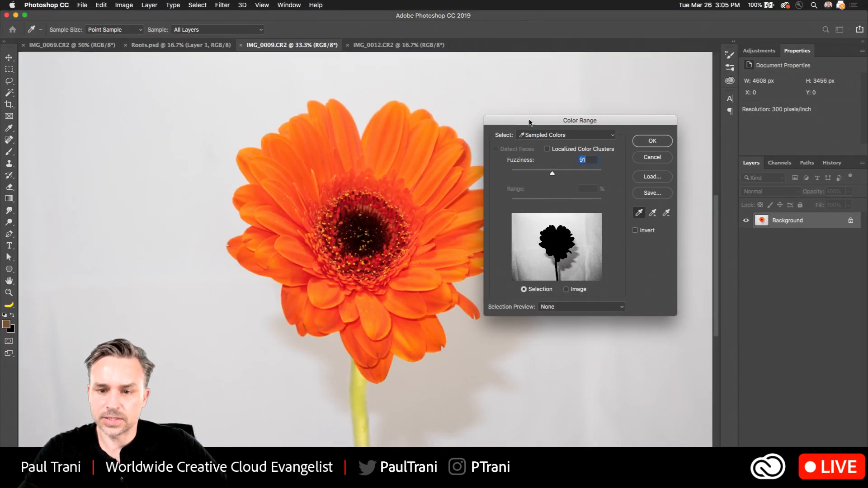
drag(530, 122, 560, 133)
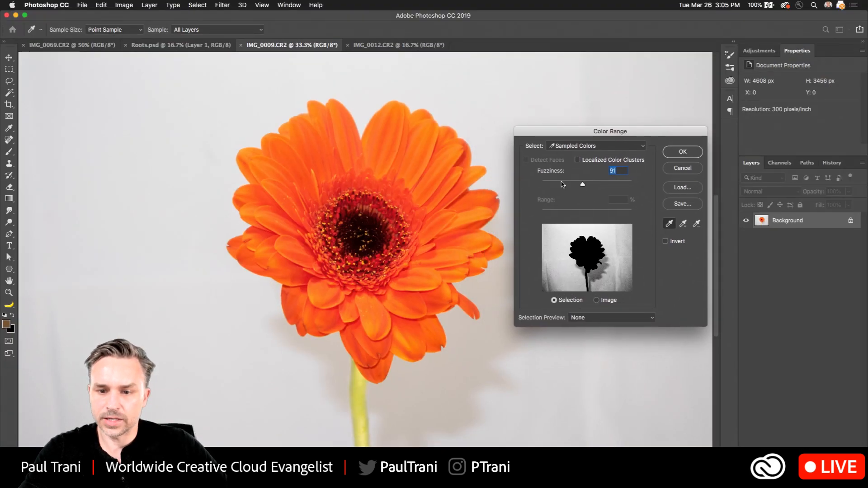
click(564, 254)
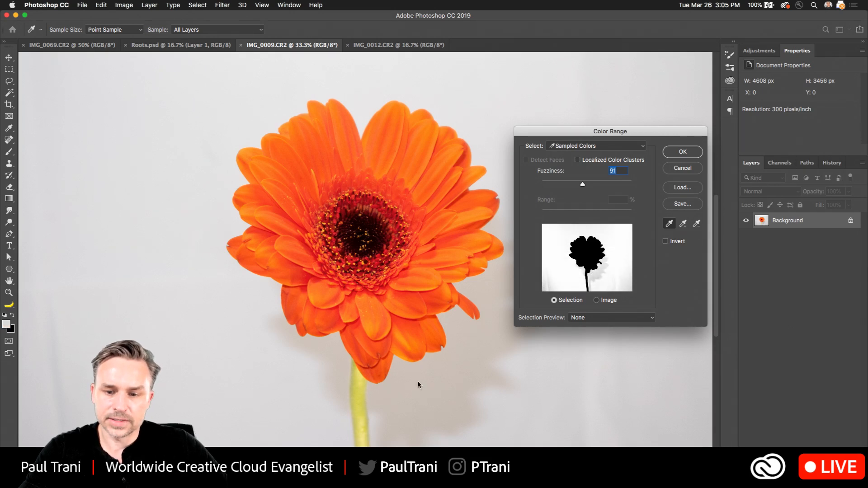
click(438, 395)
click(132, 224)
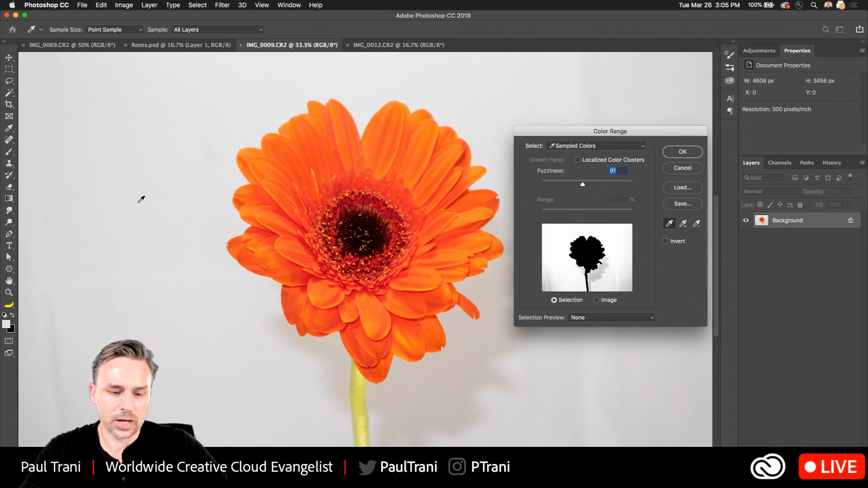
Add the flower's shadow on the backdrop to the Color Range sample and create the selection.
key(alt)
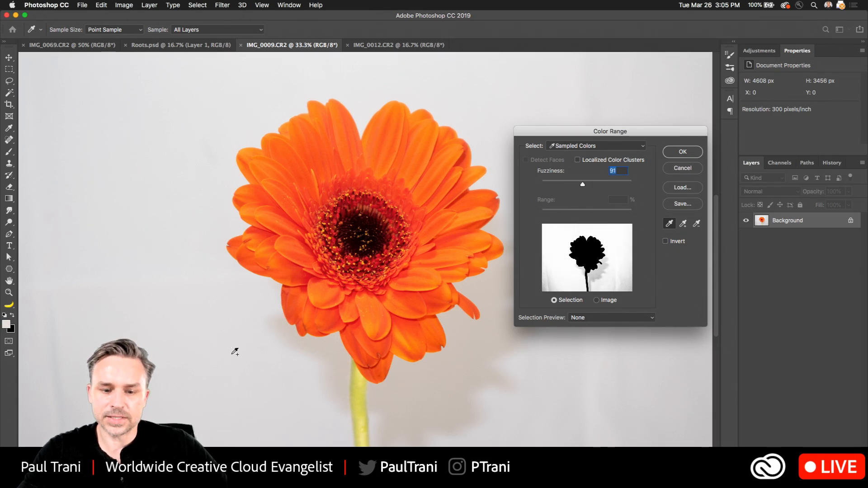
shift+click(442, 395)
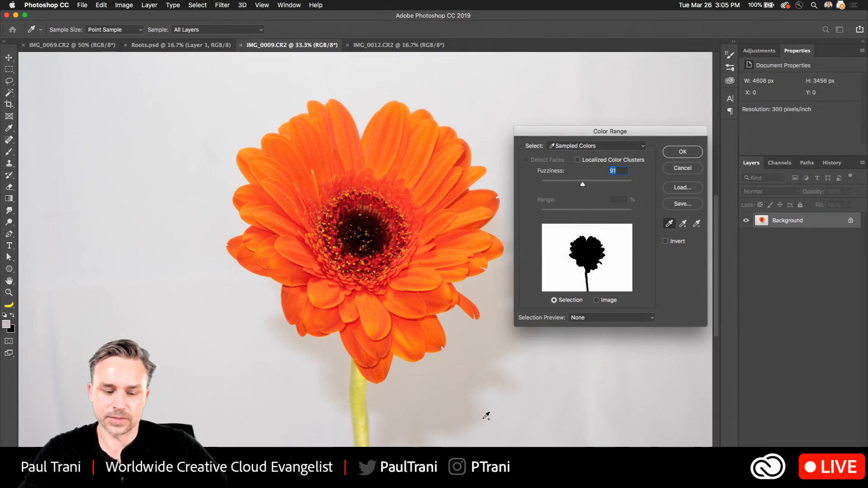
key(super)
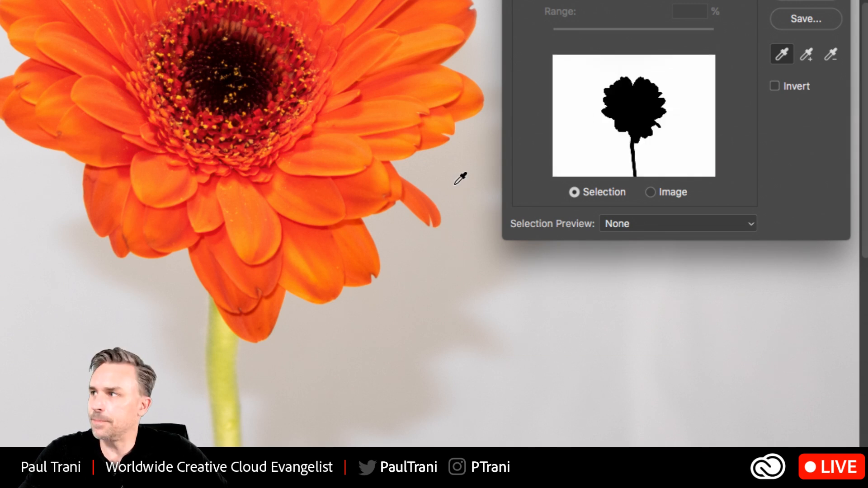
key(super)
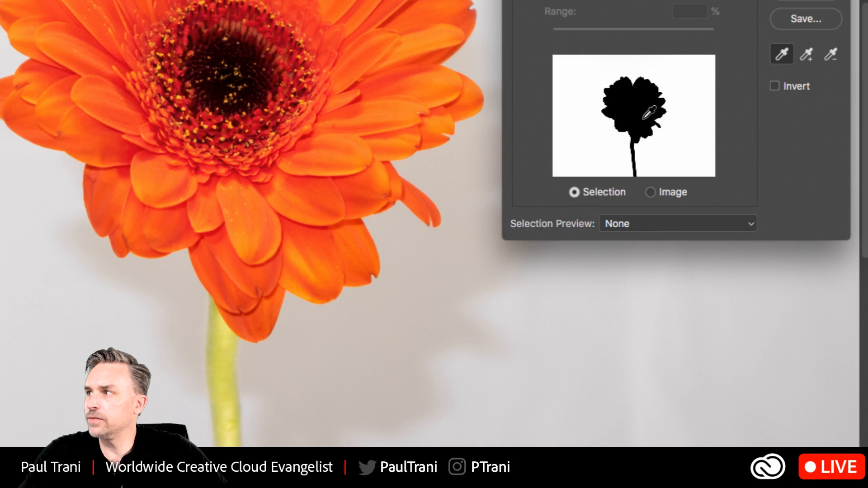
key(super)
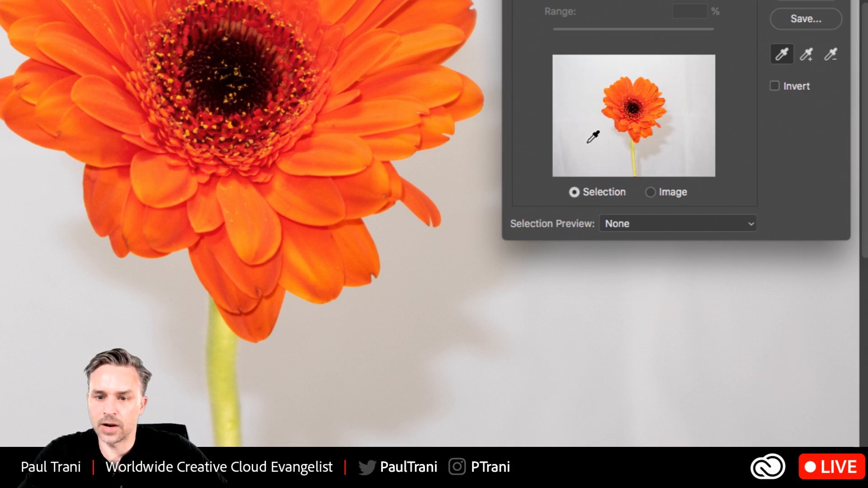
key(super)
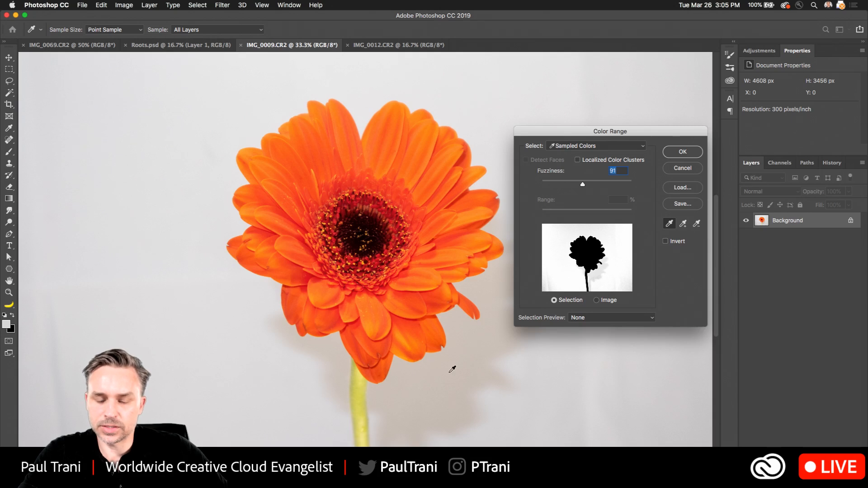
shift+click(431, 386)
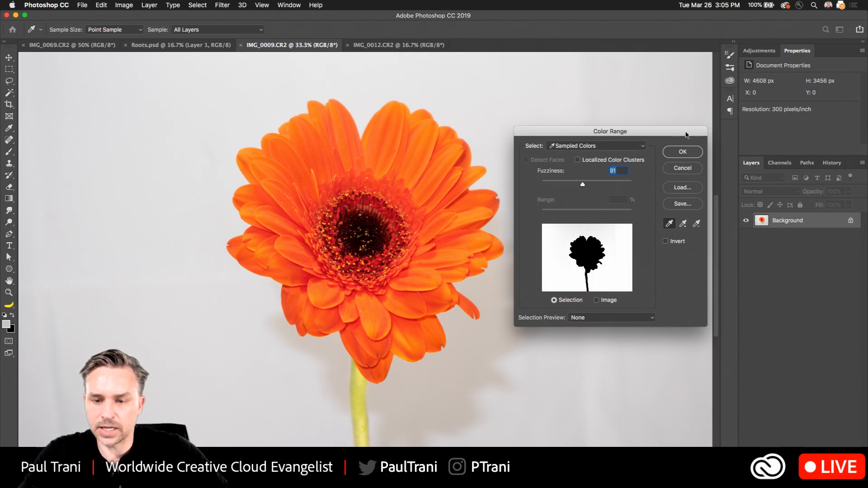
key(Return)
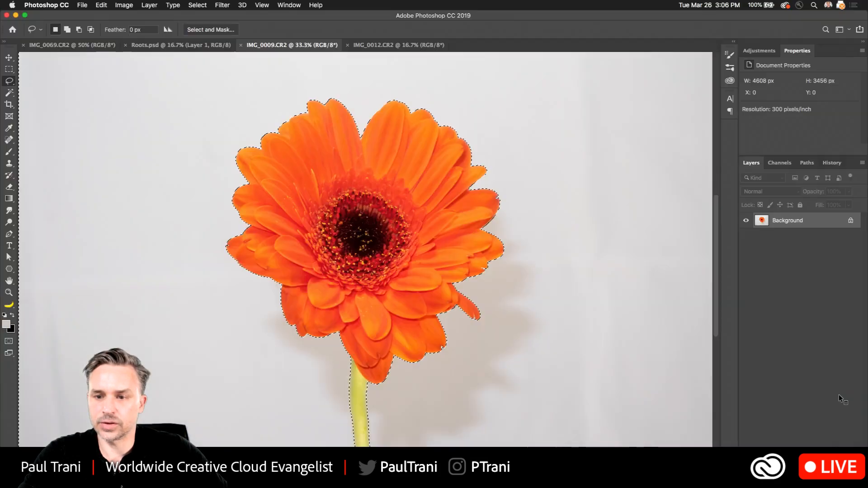
Add a layer mask from the backdrop selection and invert it so only the orange flower and stem show.
drag(746, 170, 602, 162)
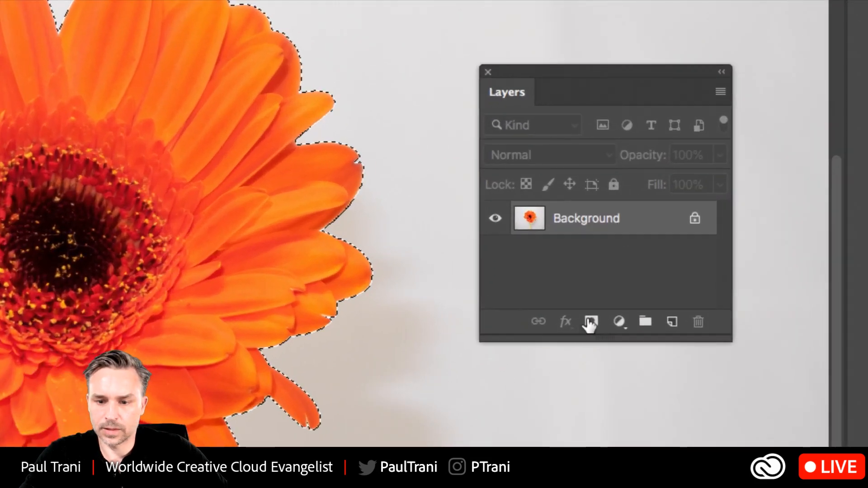
click(604, 270)
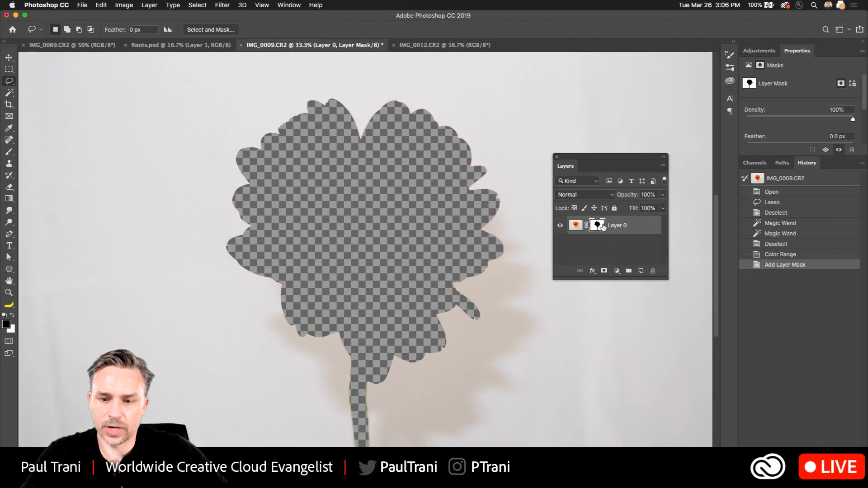
key(super+i)
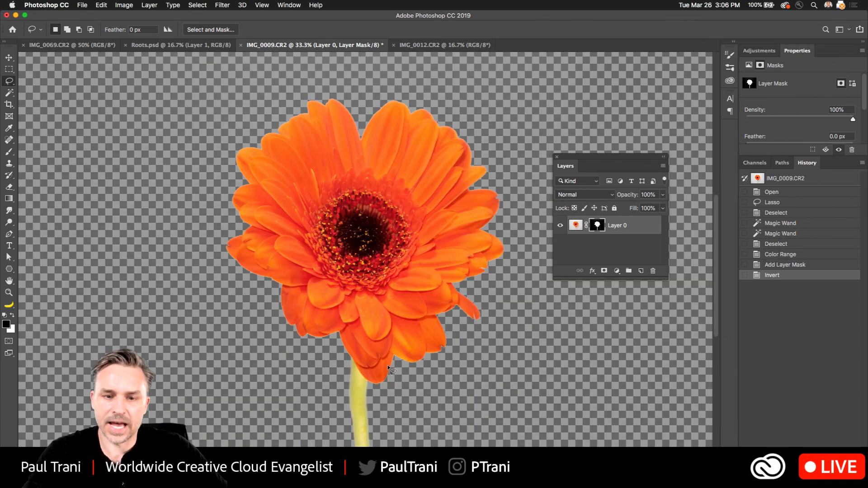
scroll(353, 123, up, 5)
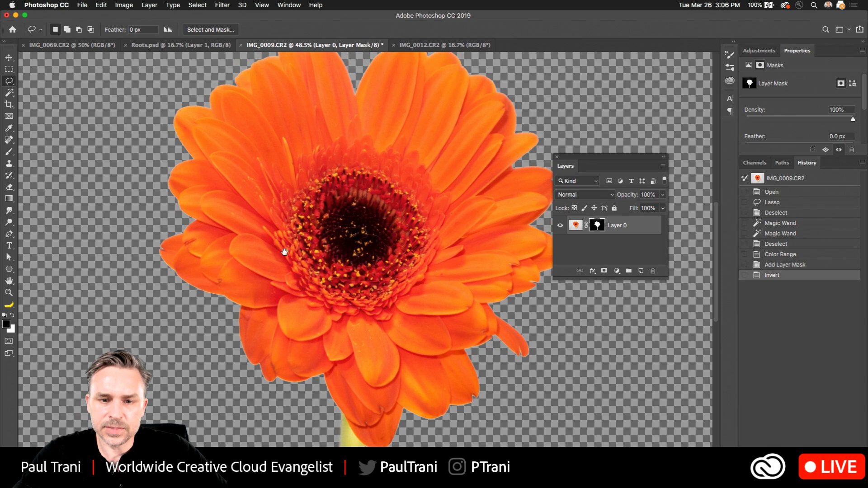
scroll(307, 142, down, 6)
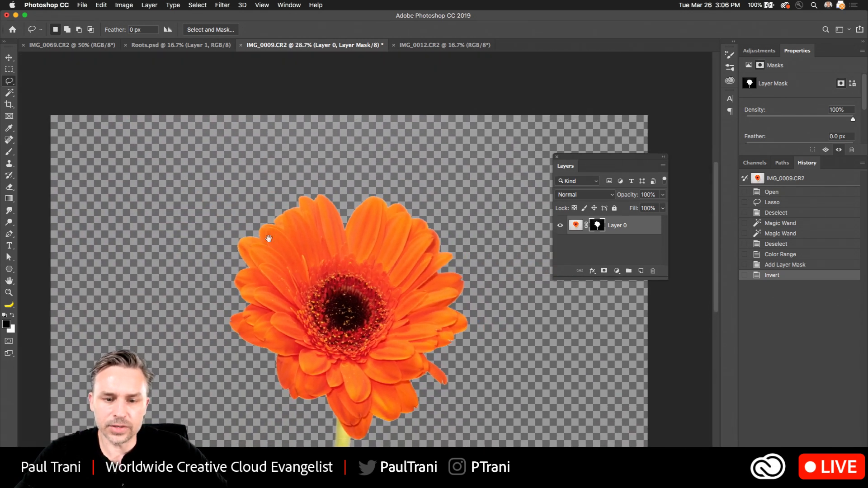
drag(268, 238, 274, 112)
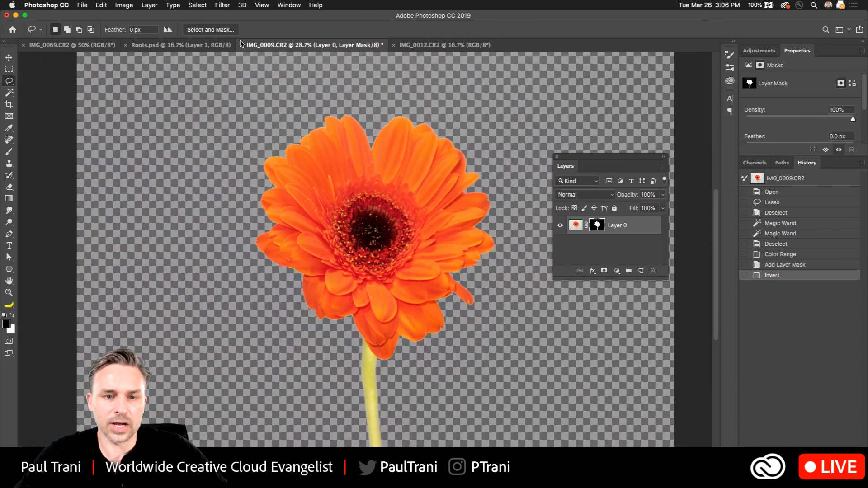
Place IMG_0009.CR2 side by side with the other documents and show Roots.psd next to it, with the Move tool active.
drag(257, 44, 720, 57)
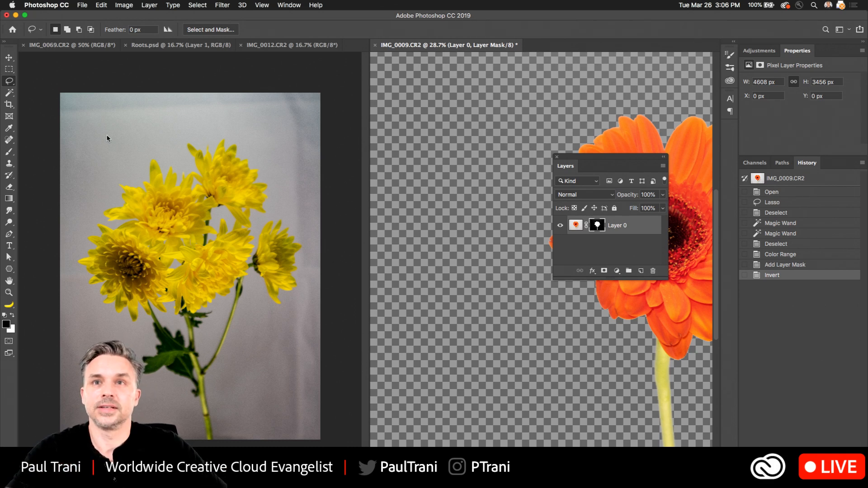
click(10, 57)
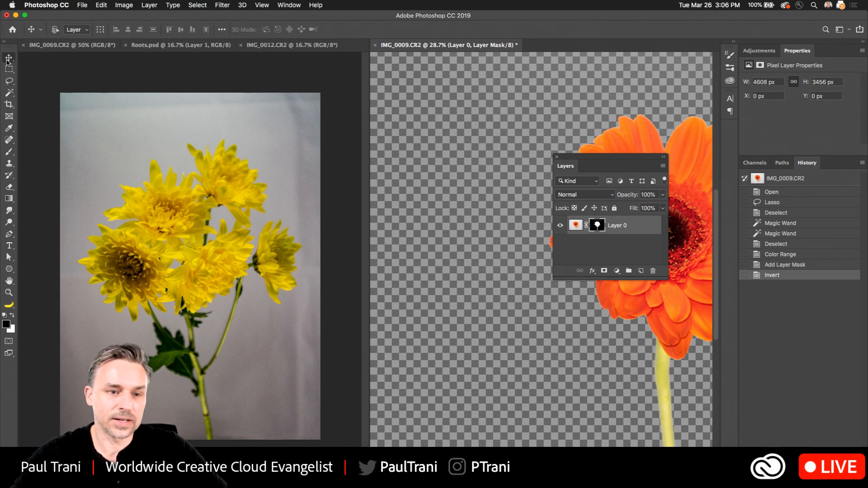
click(290, 45)
click(72, 45)
click(157, 46)
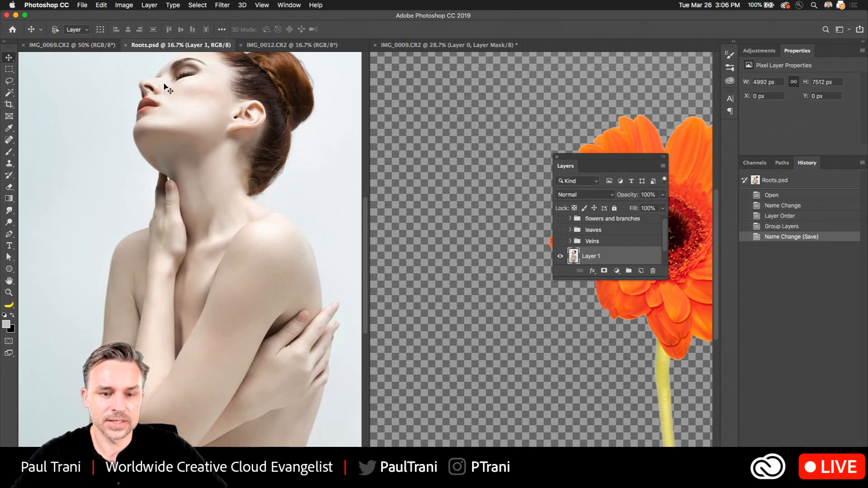
Dock the Layers panel again, then copy the masked flower layer into Roots.psd and position it over the woman's shoulder.
click(447, 199)
drag(565, 167, 832, 164)
drag(550, 217, 391, 185)
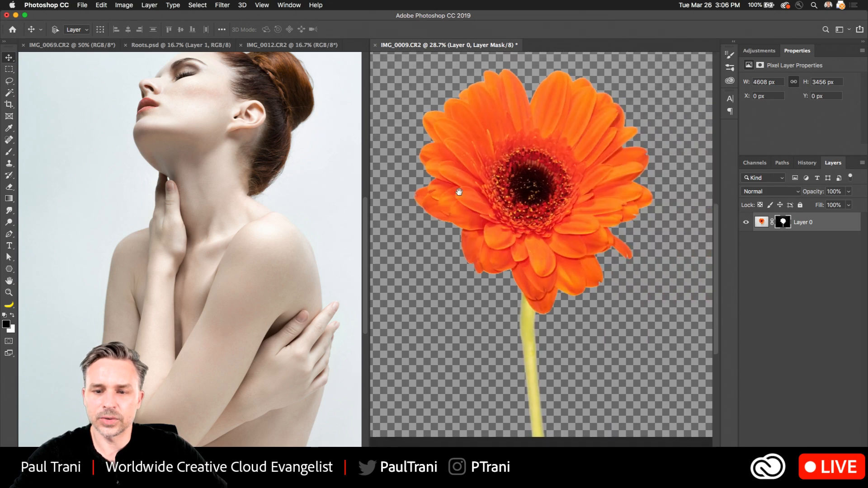
drag(821, 225, 258, 219)
drag(272, 190, 187, 233)
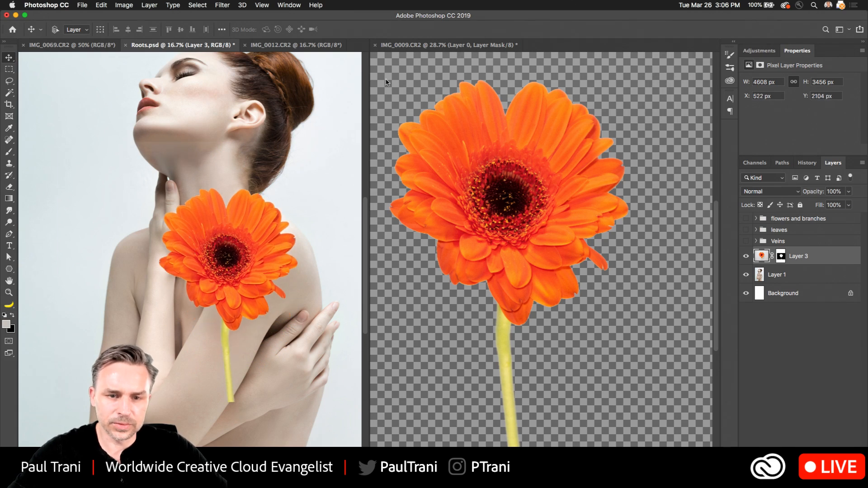
Merge IMG_0009.CR2 back into the tabbed window with the other documents and show IMG_0069.CR2.
drag(387, 48, 267, 49)
key(shift+Tab)
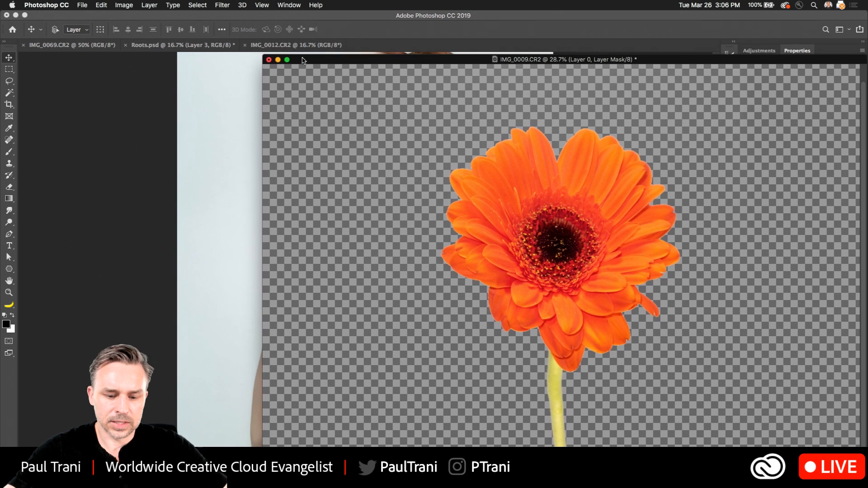
key(ctrl+alt+shift+t)
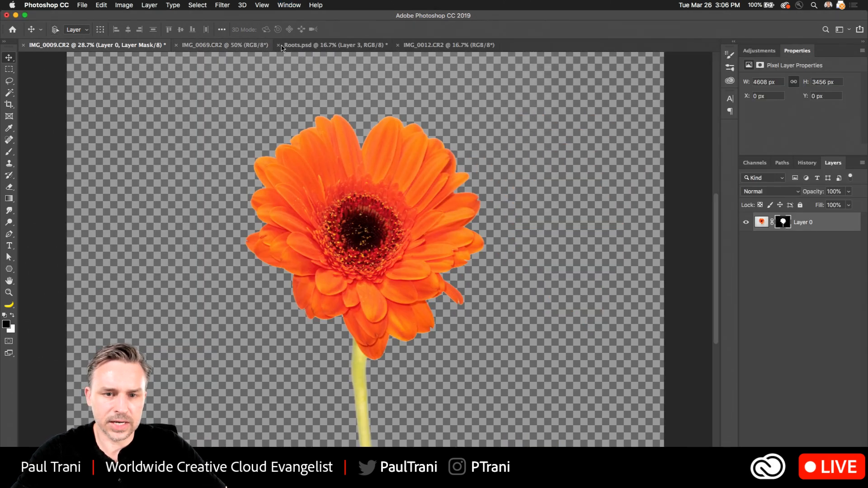
click(212, 45)
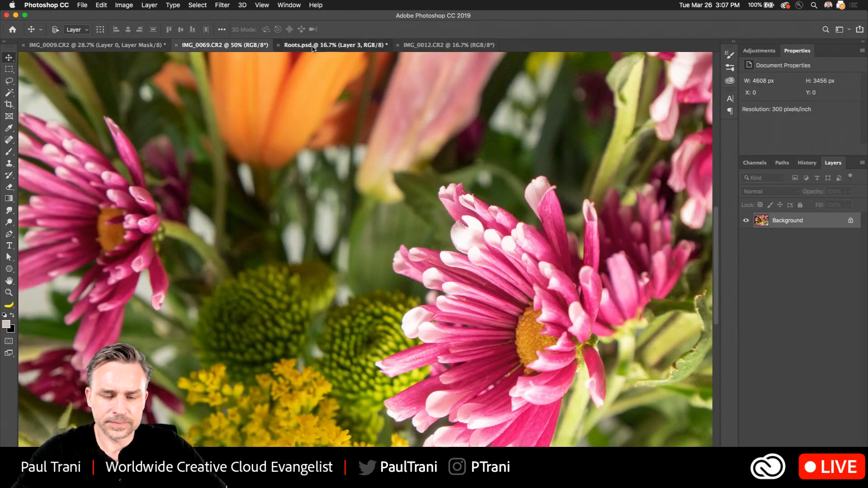
Show Roots.psd and make the layer mask of the orange flower on Layer 3 active.
click(325, 44)
scroll(413, 226, up, 3)
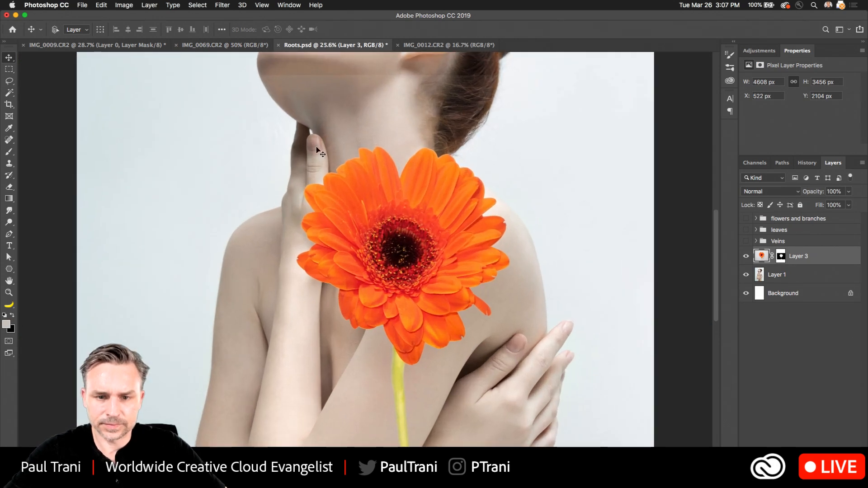
click(781, 256)
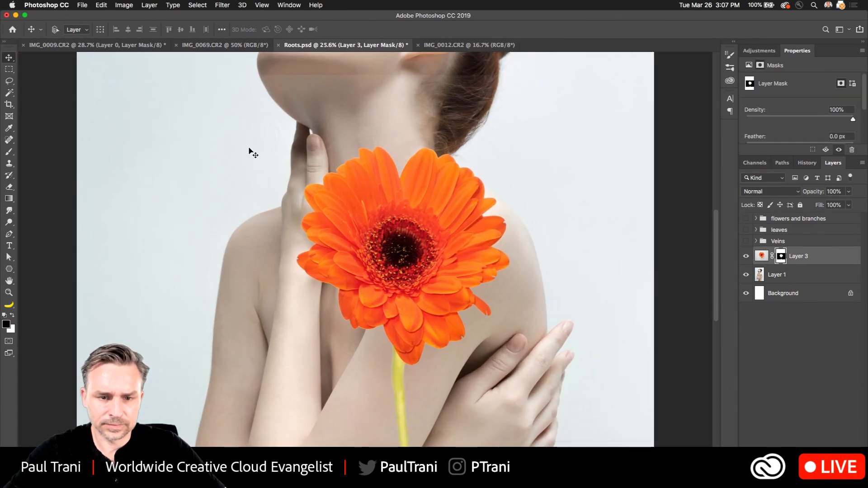
scroll(251, 151, down, 2)
scroll(314, 94, up, 2)
scroll(213, 132, down, 3)
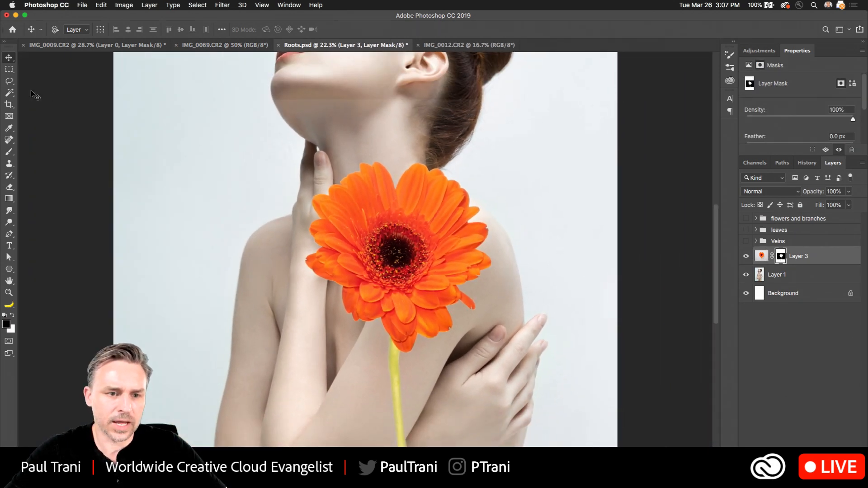
Try to select the area around the orange flower with the Magic Wand at tolerance 11.
click(10, 93)
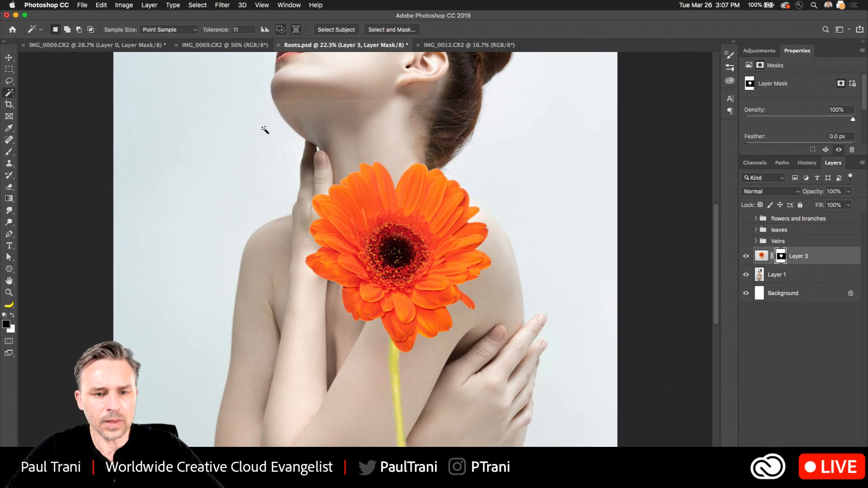
click(267, 157)
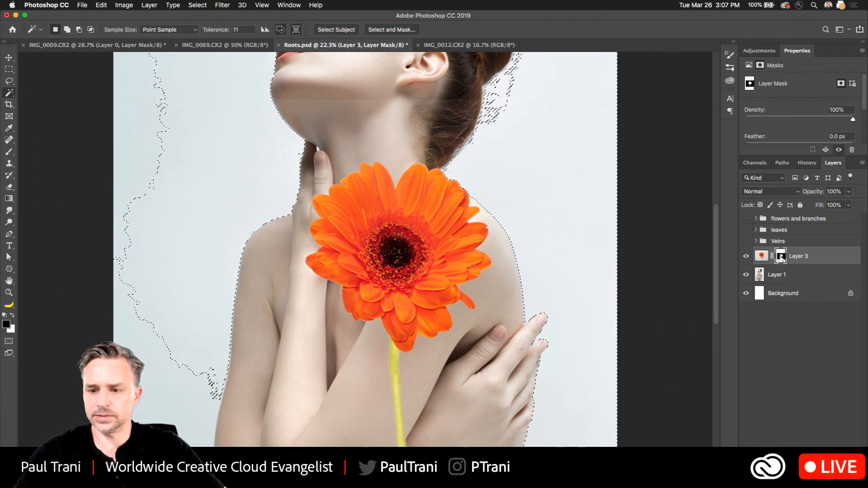
click(325, 141)
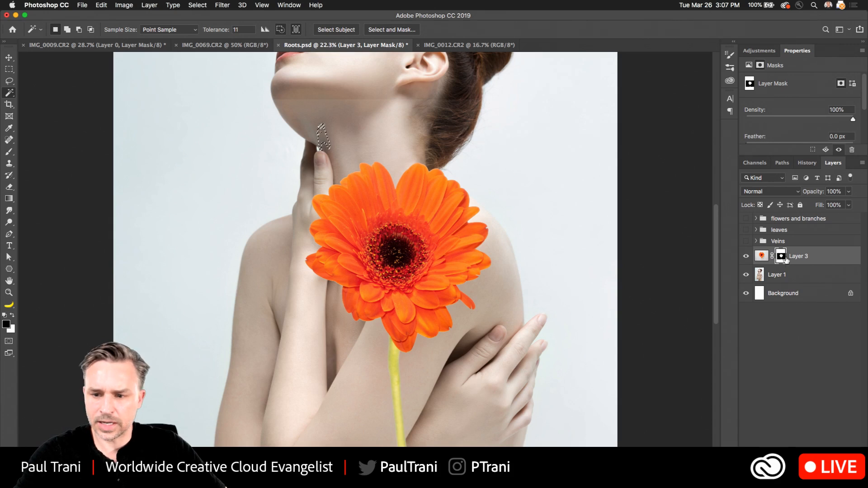
Hide Layer 1 and Background to isolate the orange flower on transparency.
click(746, 275)
click(746, 293)
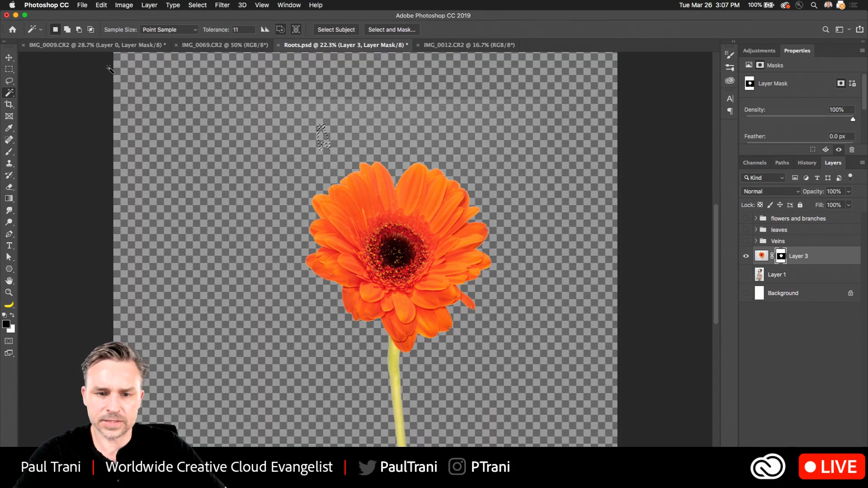
Try to select the faint leftover haze around the isolated flower with the Magic Wand, and clear the selection.
shift+click(220, 131)
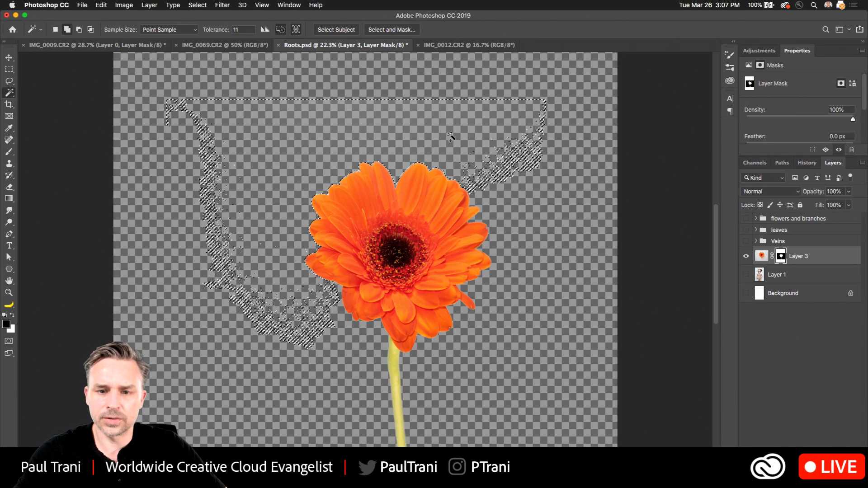
shift+click(531, 261)
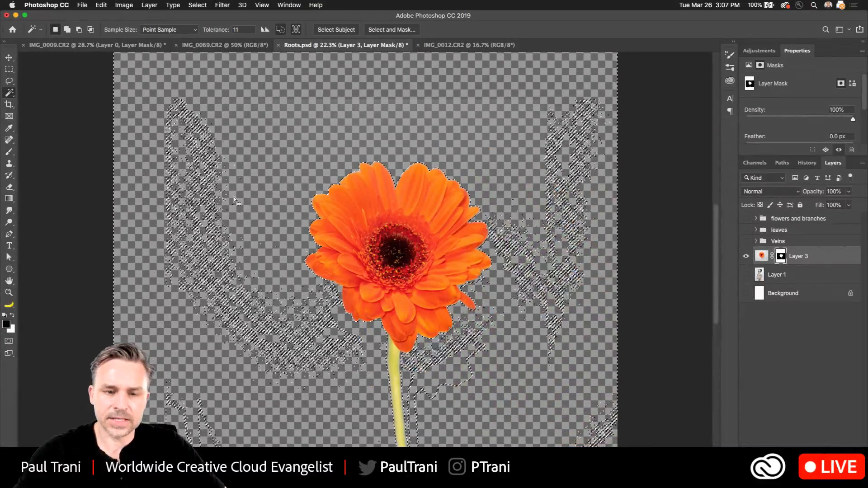
key(super+d)
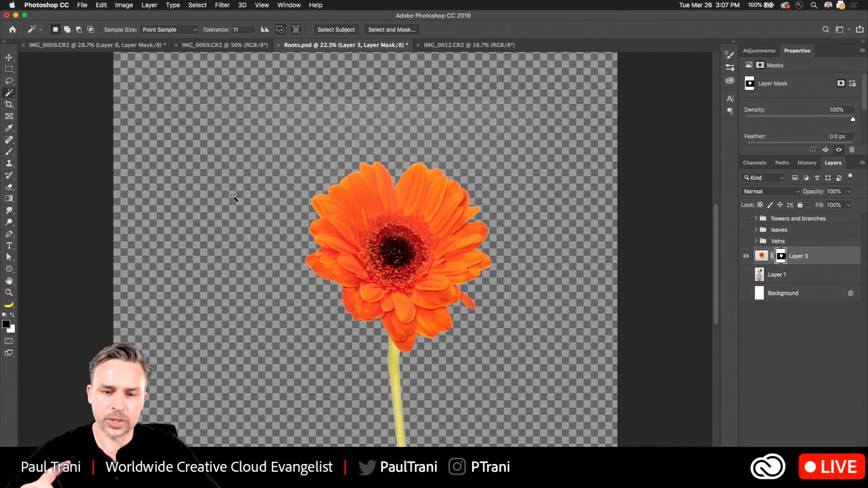
Inspect the haze above the flower up close and open the Layer Style settings for Layer 3.
click(8, 59)
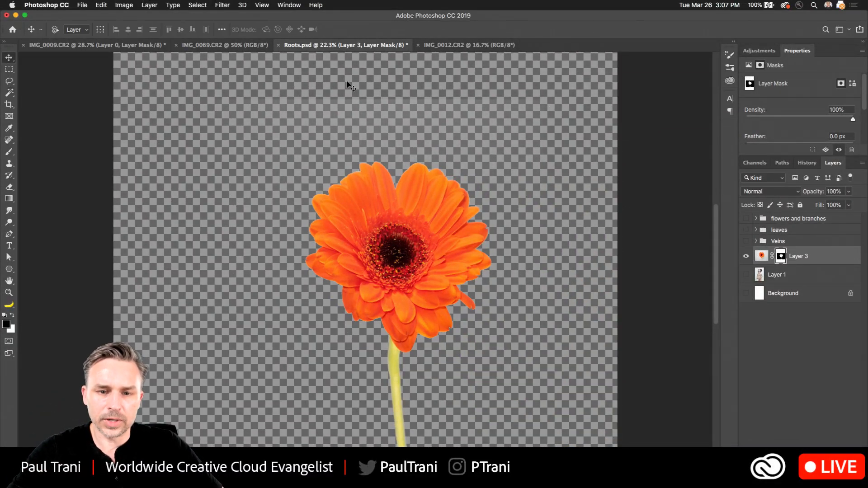
scroll(349, 85, up, 5)
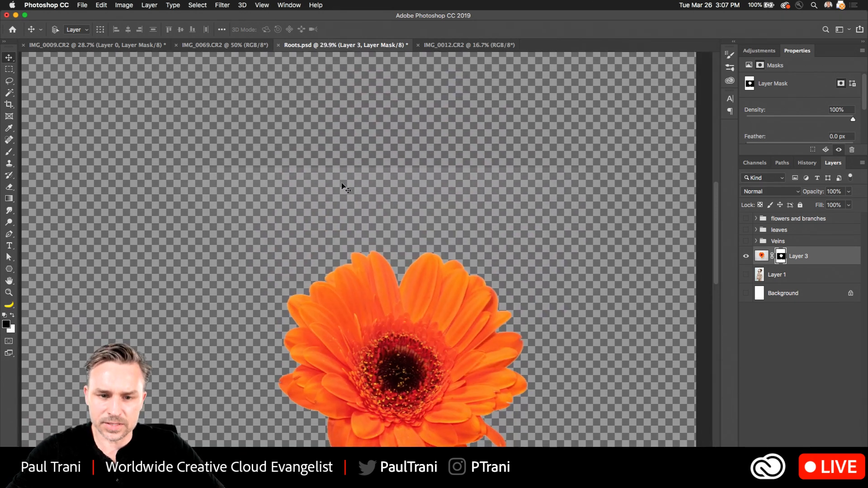
scroll(344, 185, up, 5)
scroll(325, 109, down, 1)
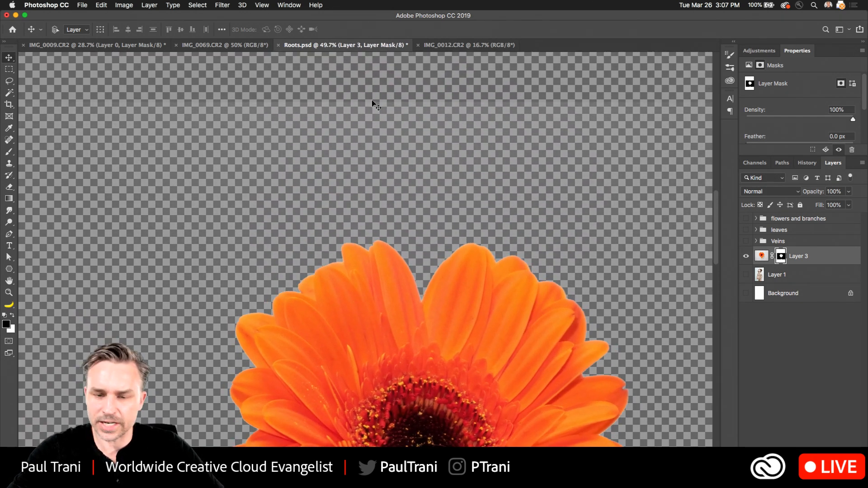
scroll(302, 117, down, 5)
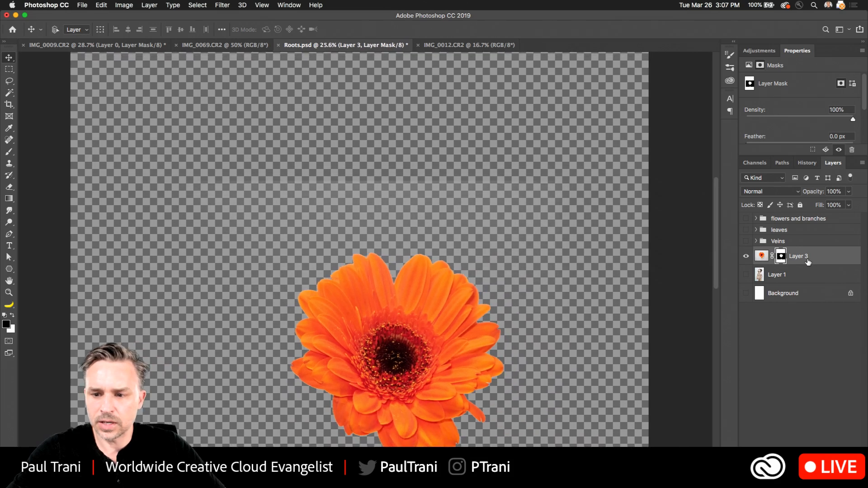
click(831, 259)
double_click(832, 261)
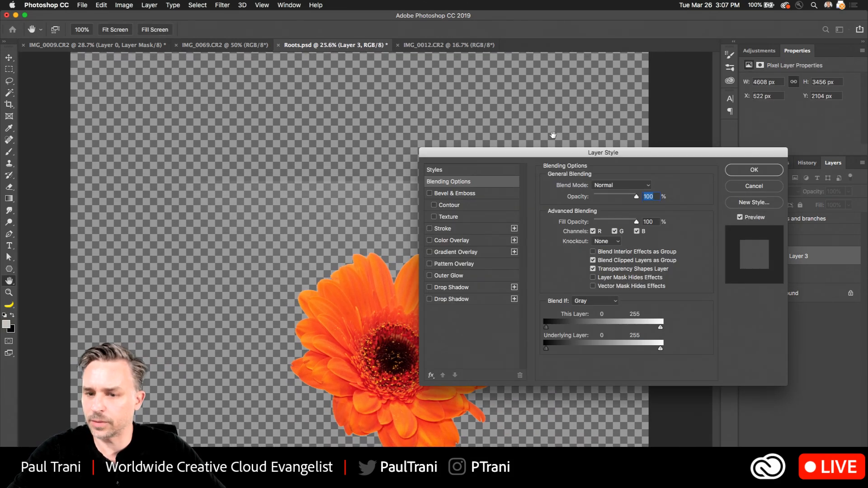
drag(581, 154, 579, 101)
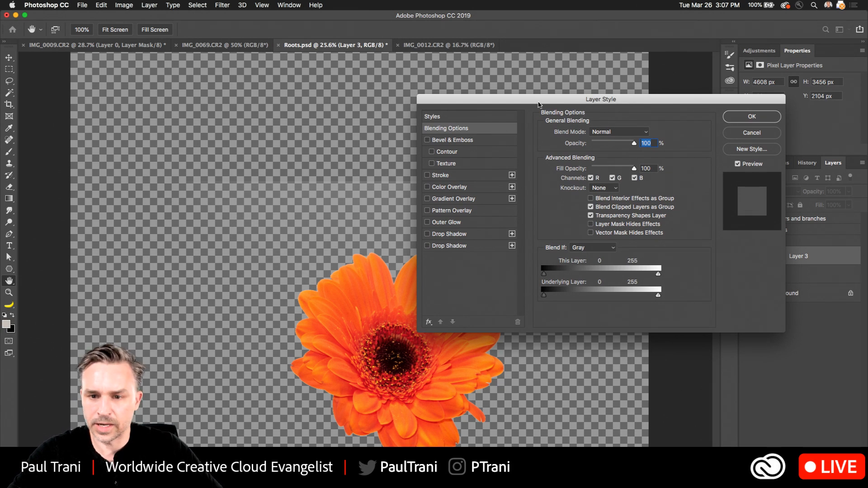
drag(538, 105, 585, 224)
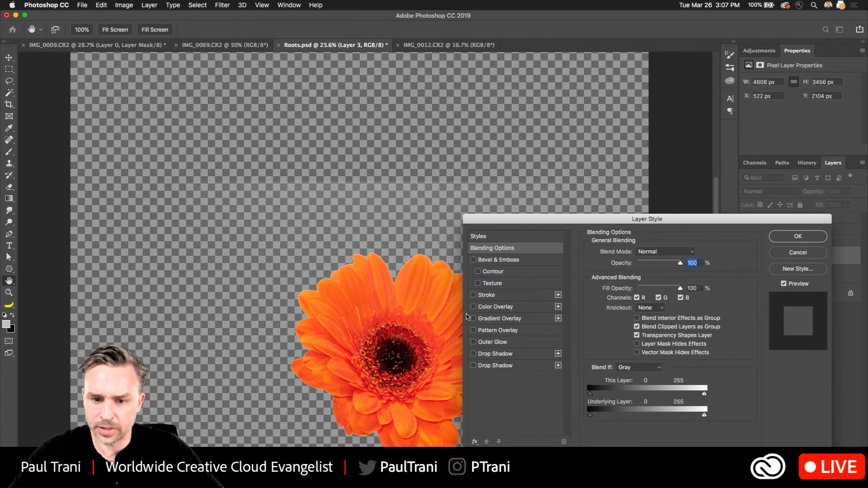
Try an 8 px Stroke effect on Layer 3 to reveal leftover pixels in the mask.
click(474, 307)
click(473, 307)
click(474, 295)
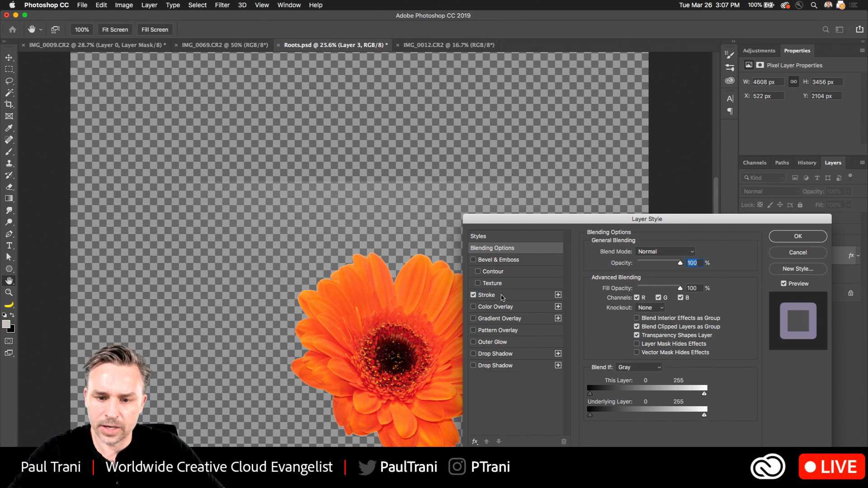
click(506, 299)
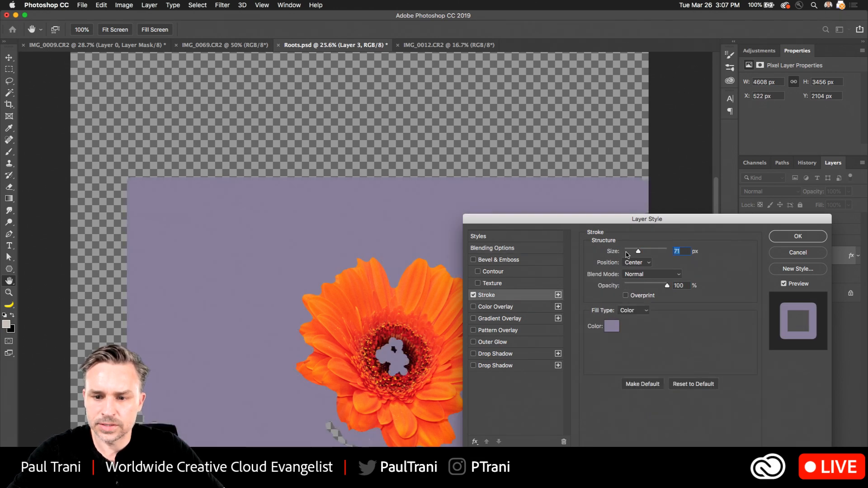
click(627, 252)
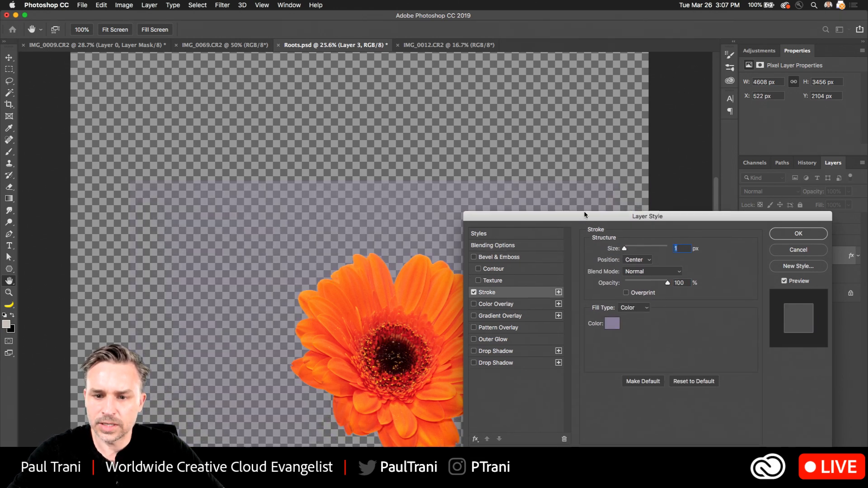
drag(586, 229, 595, 132)
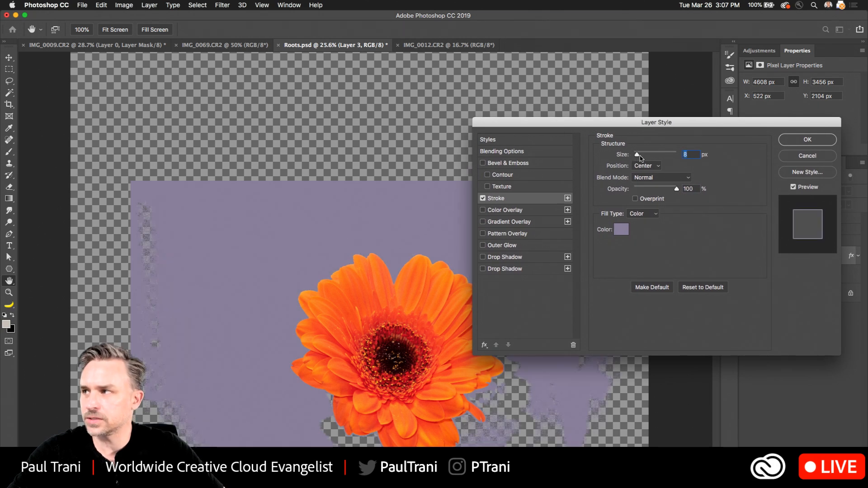
Set the stroke color on Layer 3 to bright yellow.
click(621, 230)
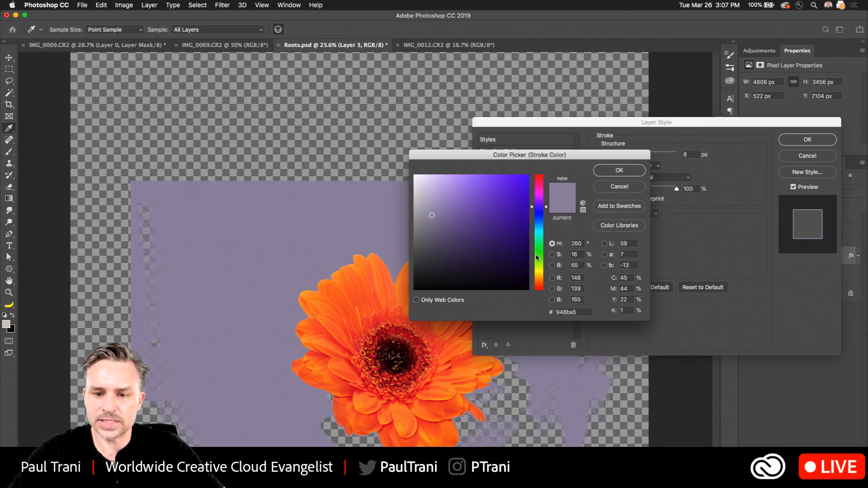
click(539, 273)
click(521, 189)
click(620, 170)
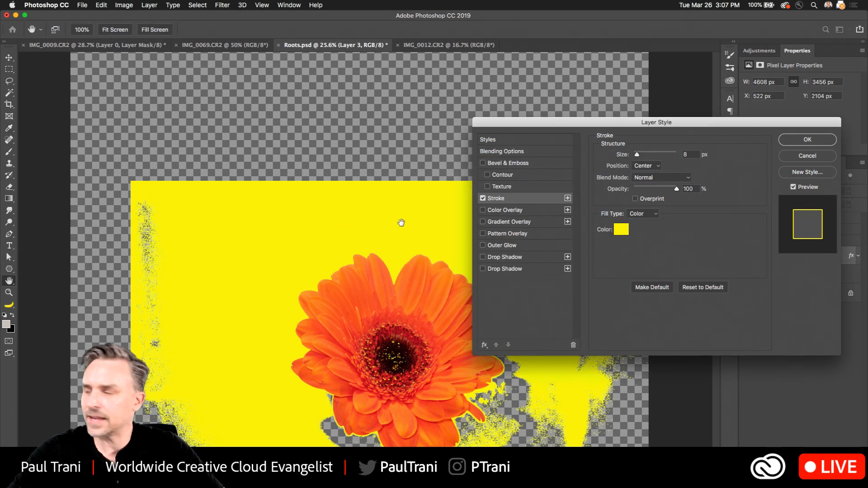
Compare Layer 3 with and without the stroke, and discard the layer style changes.
click(486, 201)
click(485, 201)
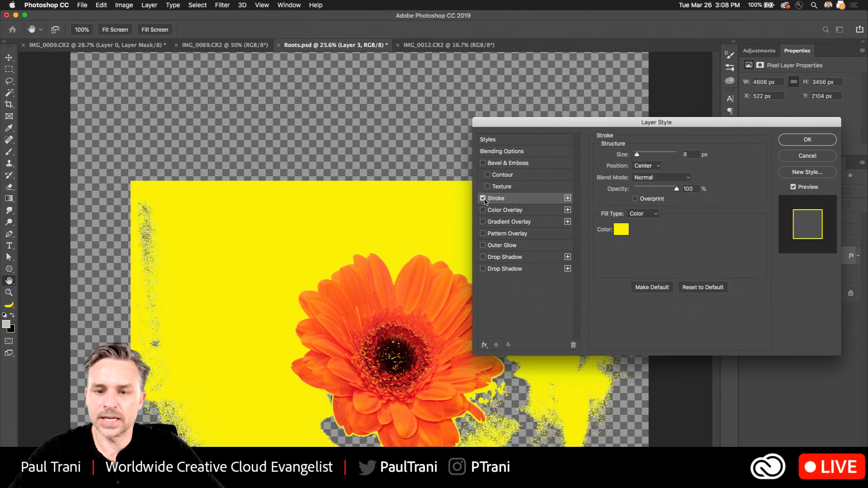
click(483, 198)
click(795, 158)
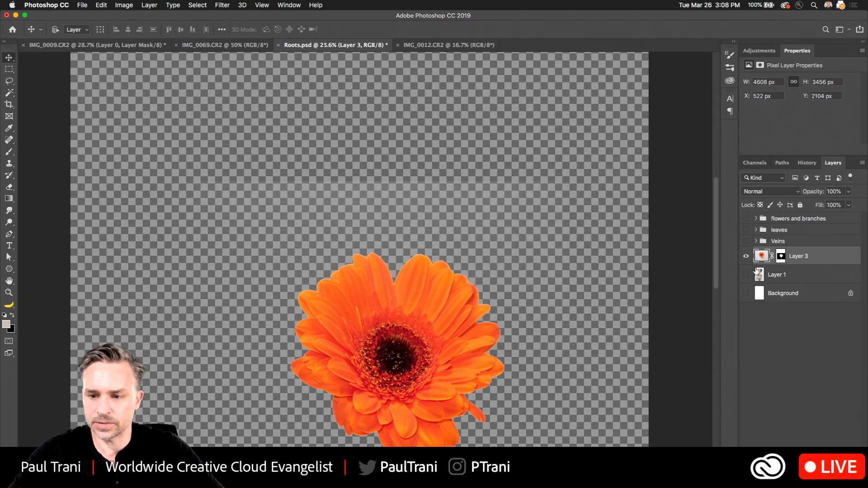
Activate the Layer 3 mask and select the hazy area around the flower head with the Quick Selection tool.
click(781, 256)
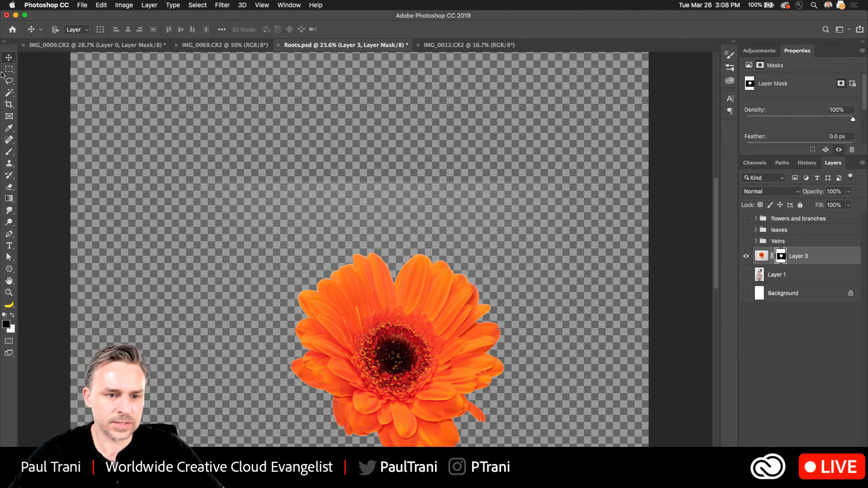
click(8, 93)
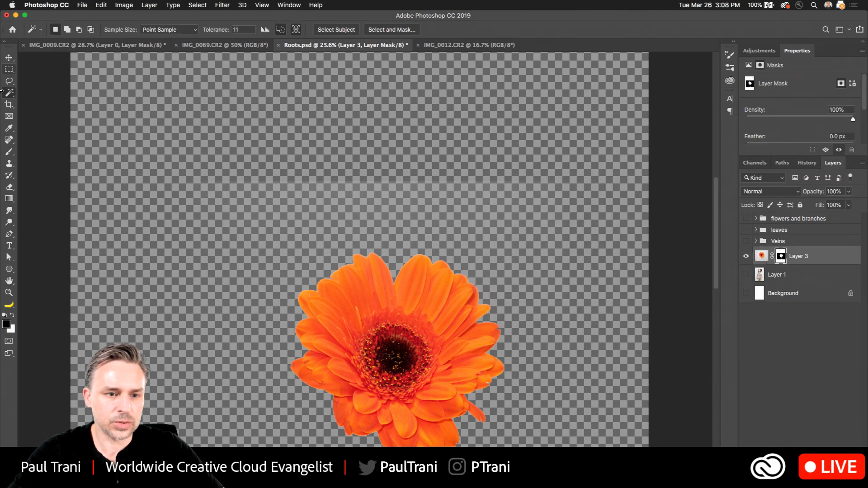
click(7, 94)
click(46, 91)
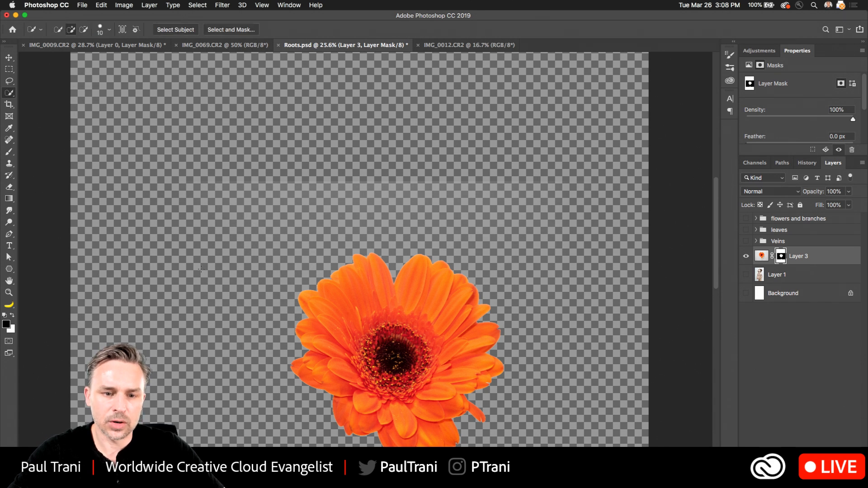
drag(201, 267, 251, 221)
mouse_move(337, 194)
mouse_down()
mouse_move(485, 187)
mouse_move(560, 204)
mouse_move(602, 301)
mouse_up()
drag(358, 298, 359, 199)
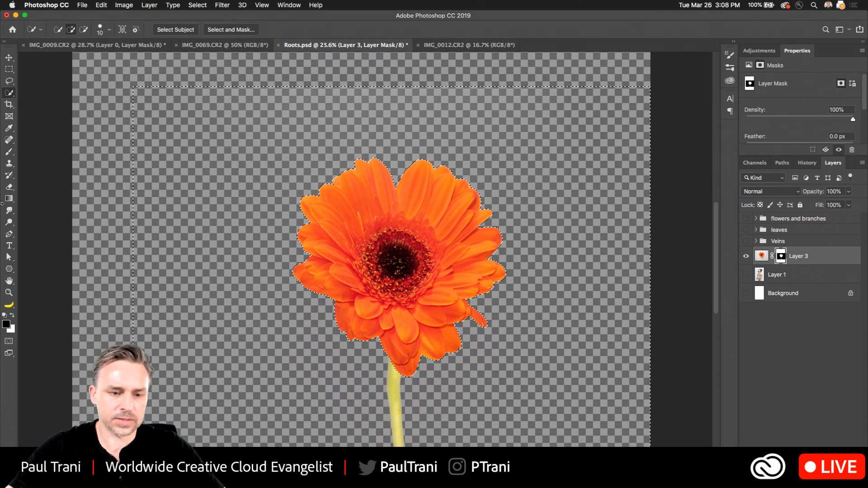
Try filling the selected mask area with the foreground color in Normal mode at 100% opacity.
key(shift+BackSpace)
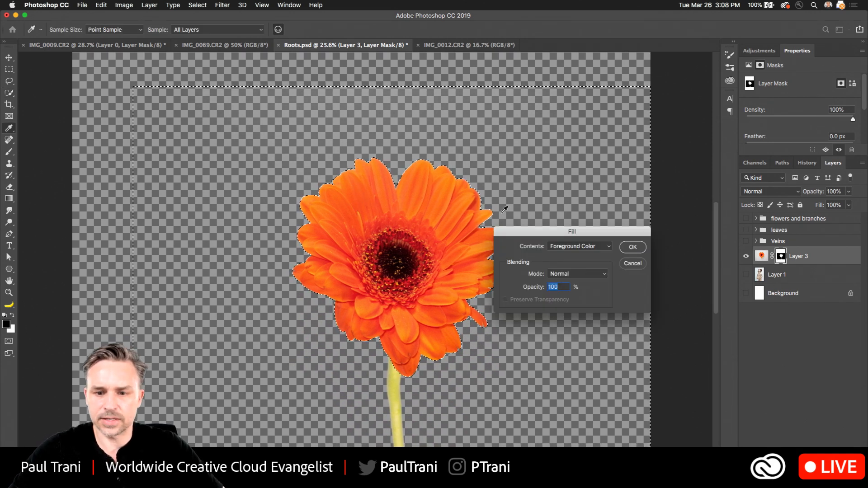
click(631, 247)
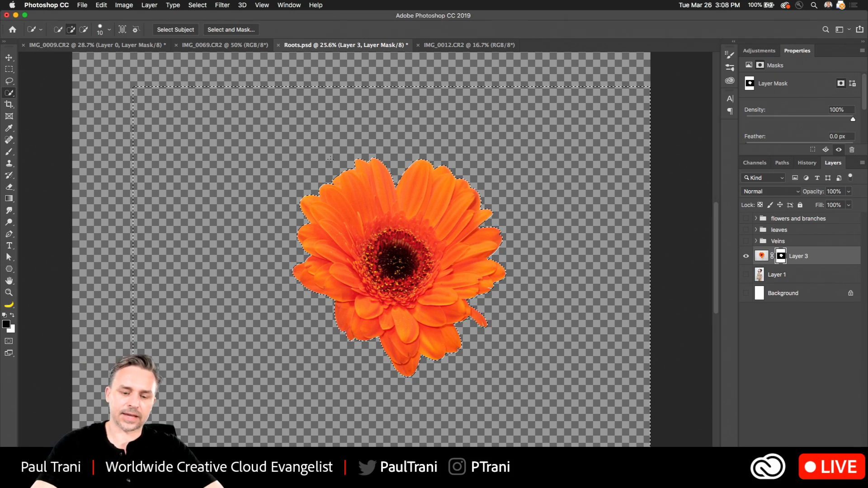
key(super+z)
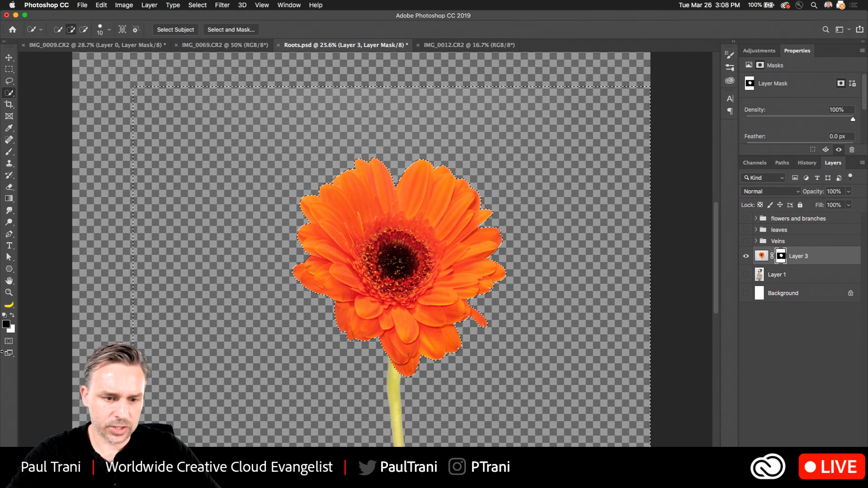
Swap the foreground color to white, deselect, and reselect the hazy background around the Layer 3 flower with the Quick Selection tool.
key(alt)
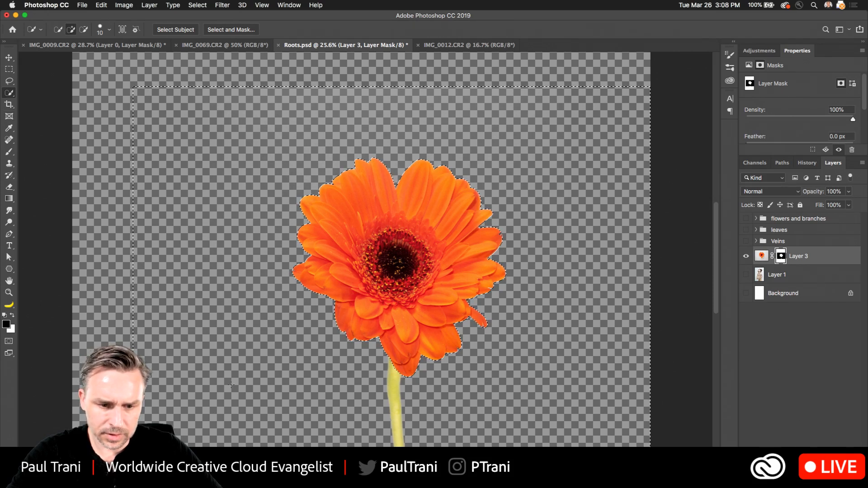
key(x)
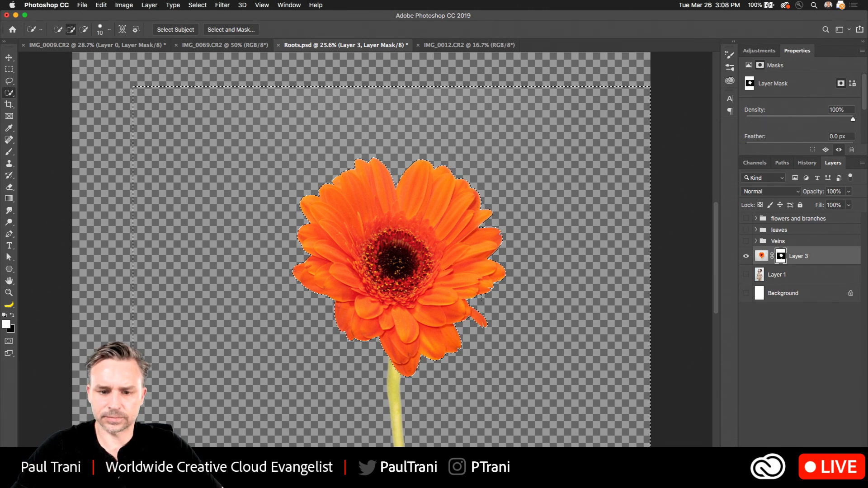
key(ctrl+d)
key(l)
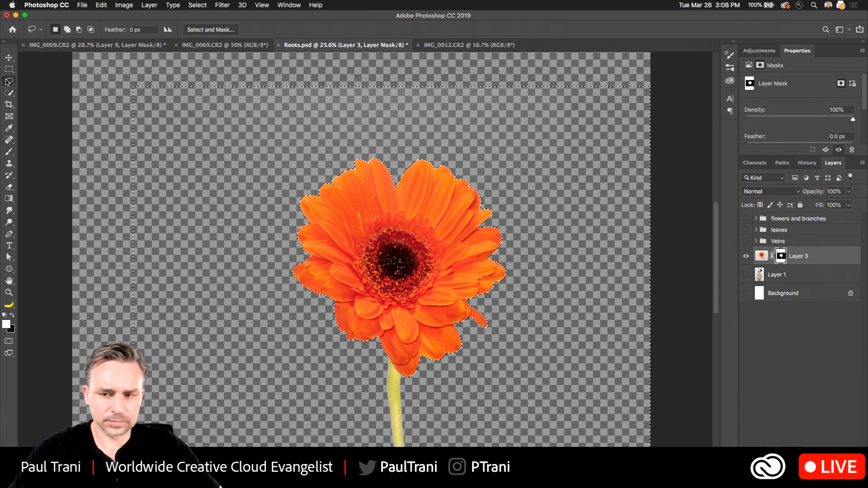
key(w)
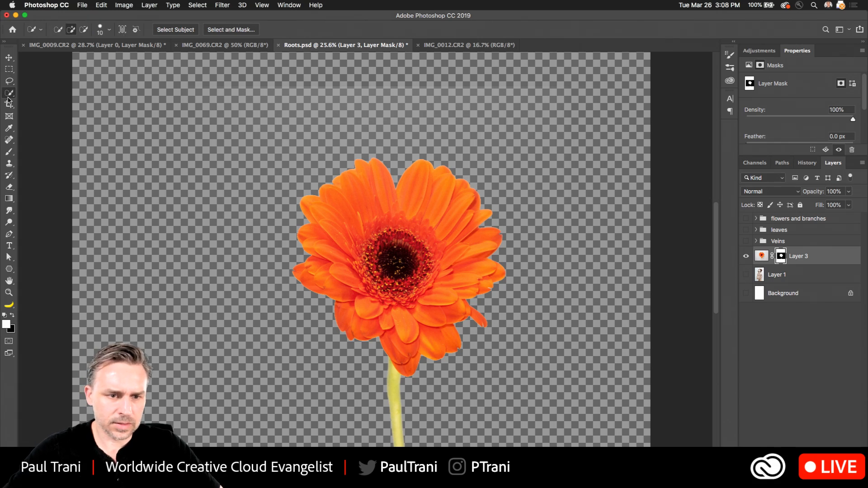
drag(252, 264, 254, 222)
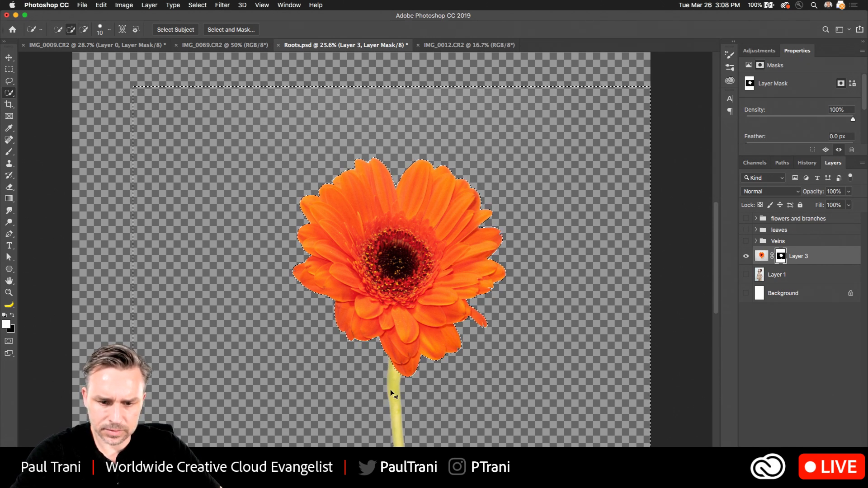
Try extending the background selection on the Layer 3 mask using the Magic Wand at a tolerance of 11.
right_click(8, 94)
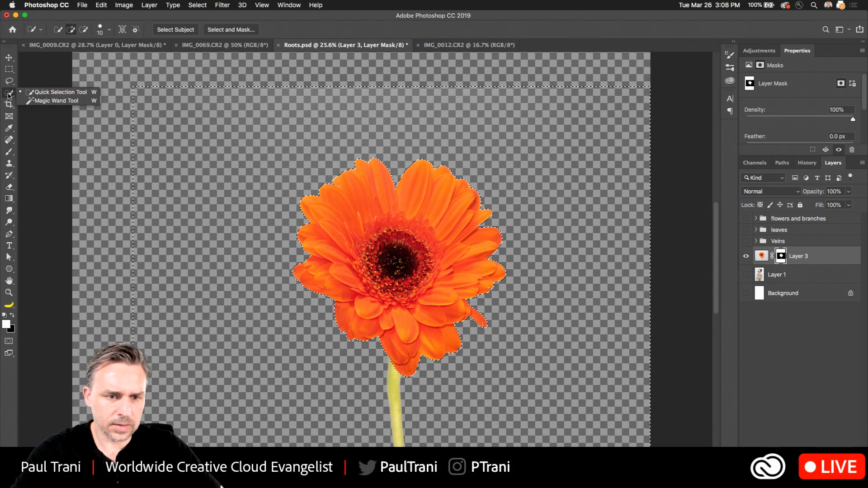
click(34, 100)
shift+click(195, 144)
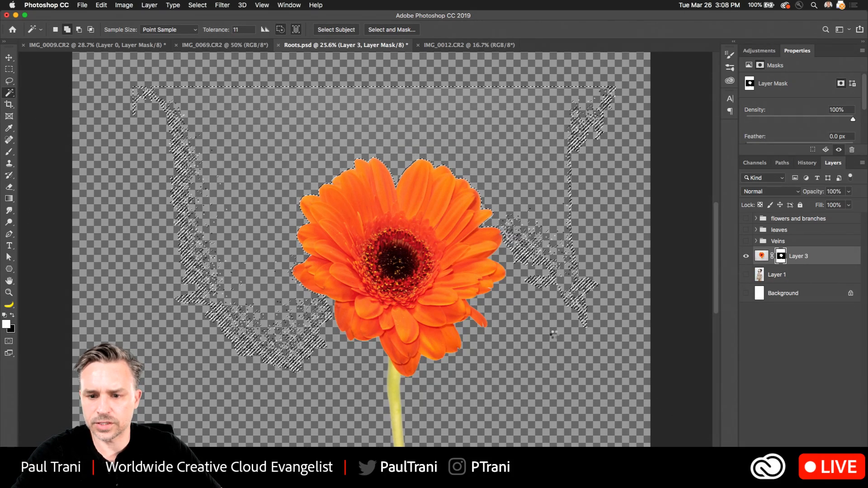
shift+click(509, 324)
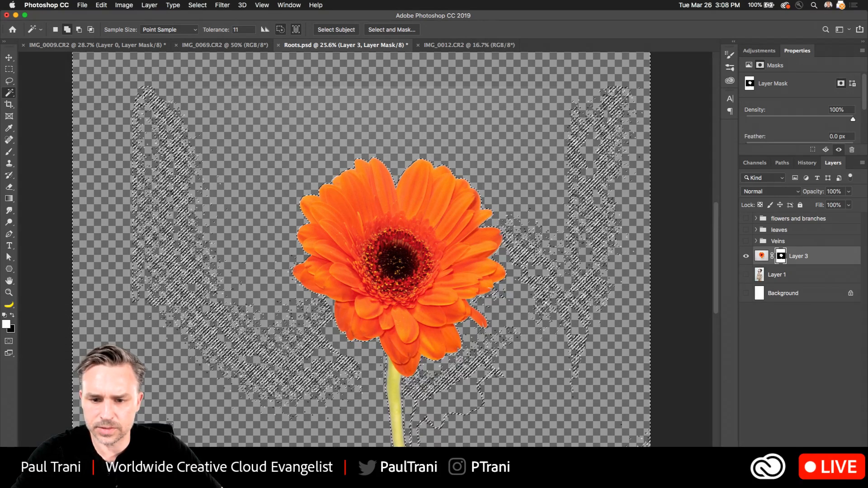
shift+click(265, 376)
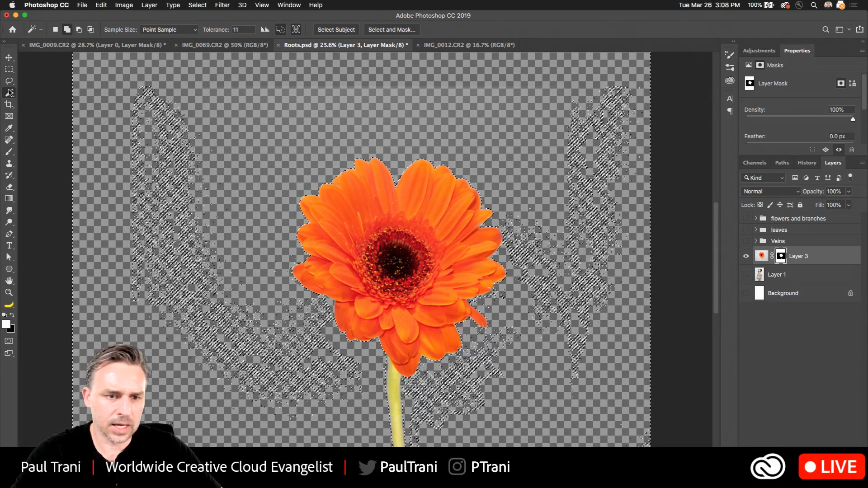
Clean up the speckled parts of the selection around the flower head with the Quick Selection tool.
drag(9, 93, 39, 89)
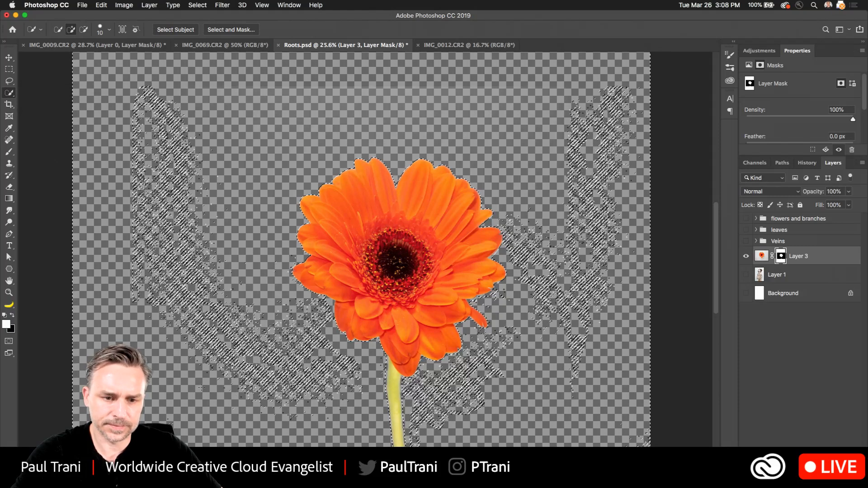
drag(202, 388, 254, 387)
click(149, 179)
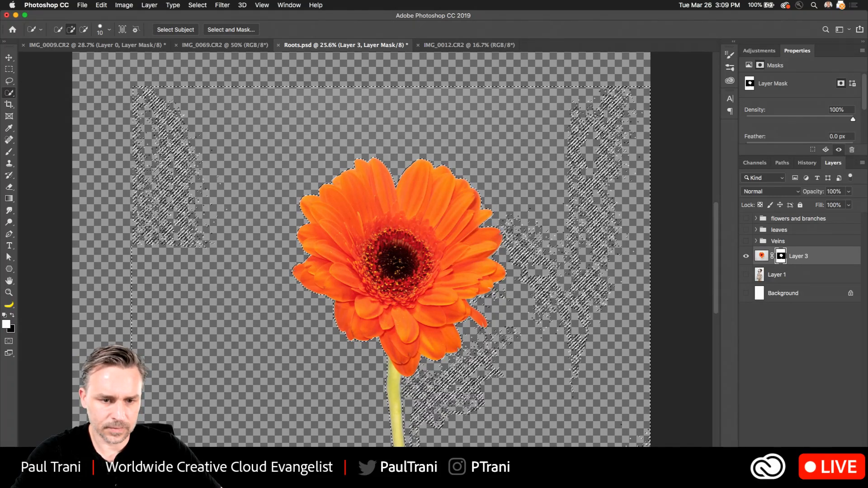
drag(577, 362, 596, 345)
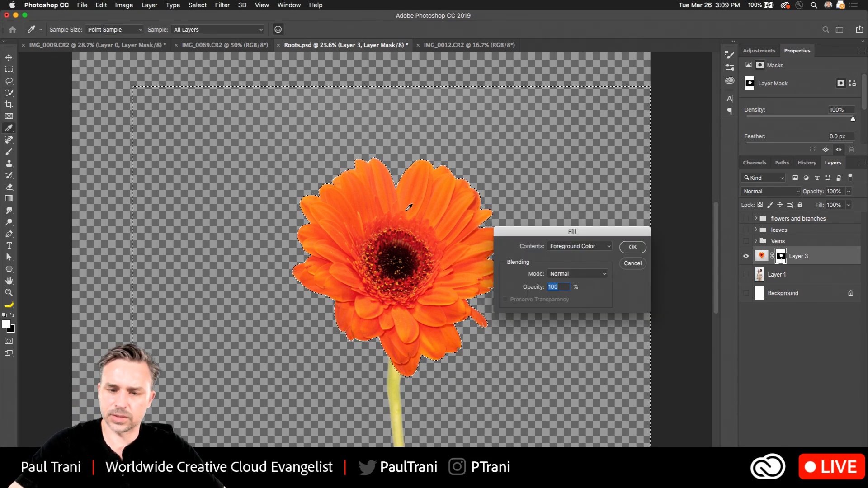
Try filling the selected mask area with white in Normal mode at 100% opacity, and undo the fill.
key(Return)
key(z)
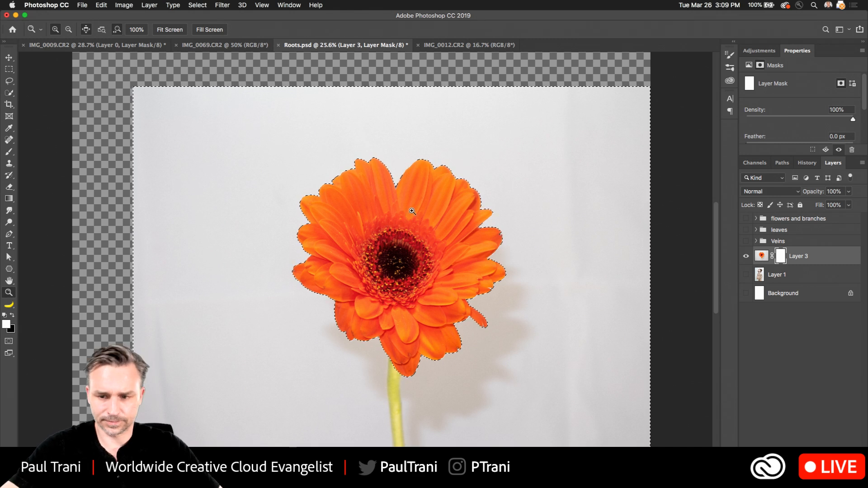
key(super+z)
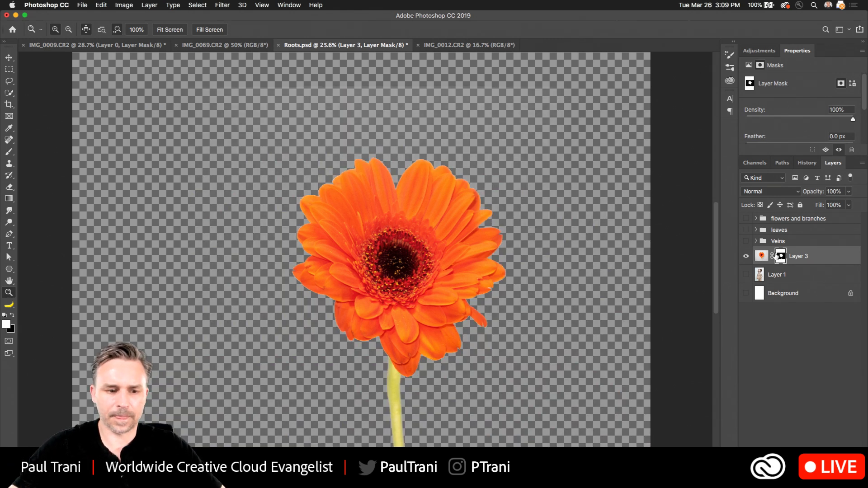
Fill the selected area of the Layer 3 mask with black to hide the haze and stem, and deselect.
click(13, 316)
key(shift+BackSpace)
key(Return)
key(w)
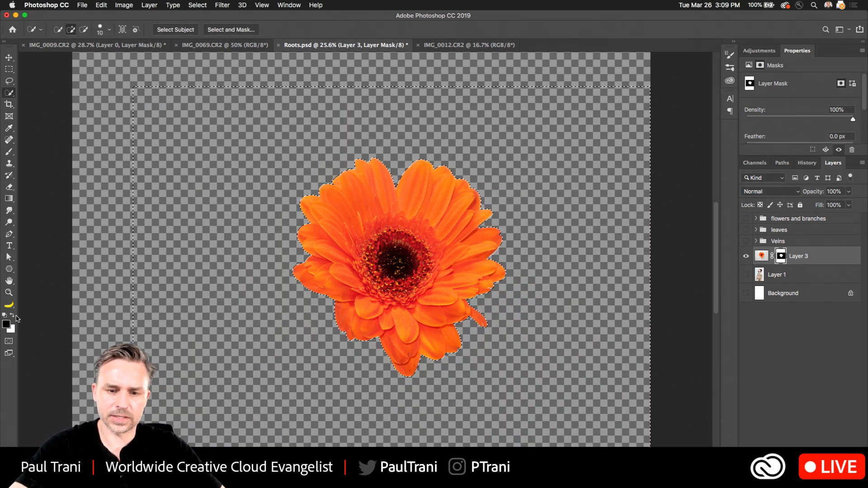
key(super+d)
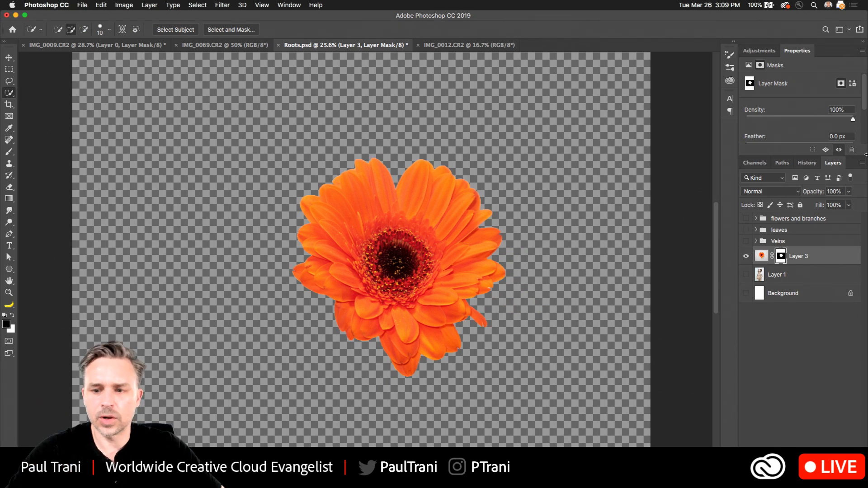
Show the Layer 1 portrait behind the flower, and make the Layer 3 image active with the Move tool.
mouse_move(798, 256)
mouse_down()
mouse_move(68, 78)
mouse_move(298, 129)
mouse_move(792, 267)
mouse_up()
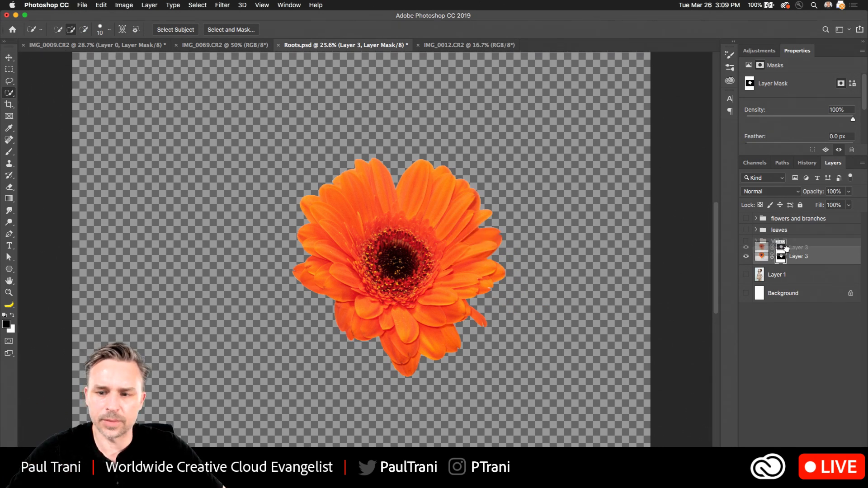
click(745, 275)
click(757, 275)
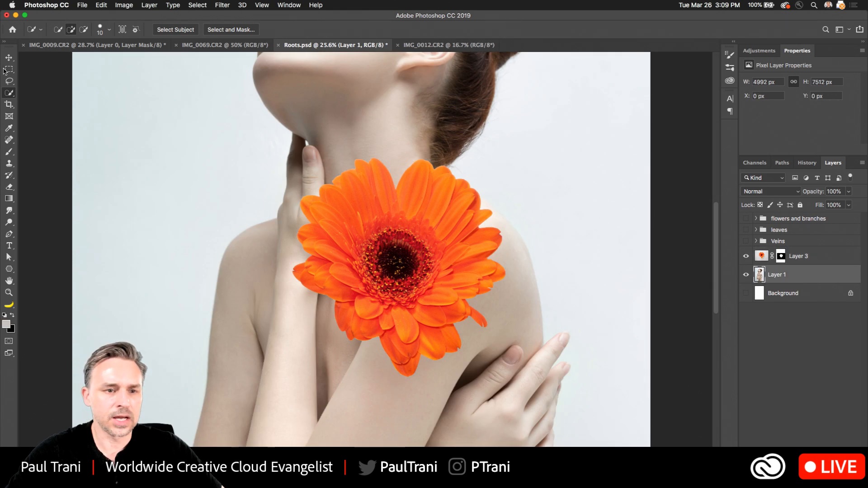
key(v)
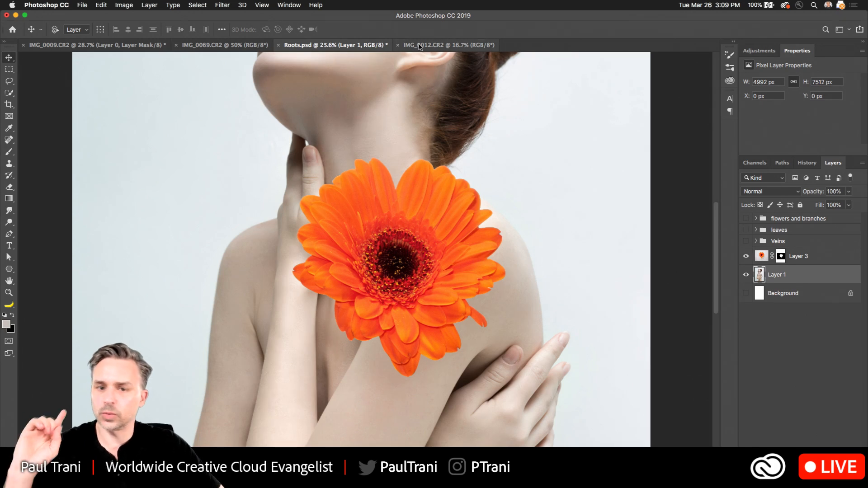
click(762, 256)
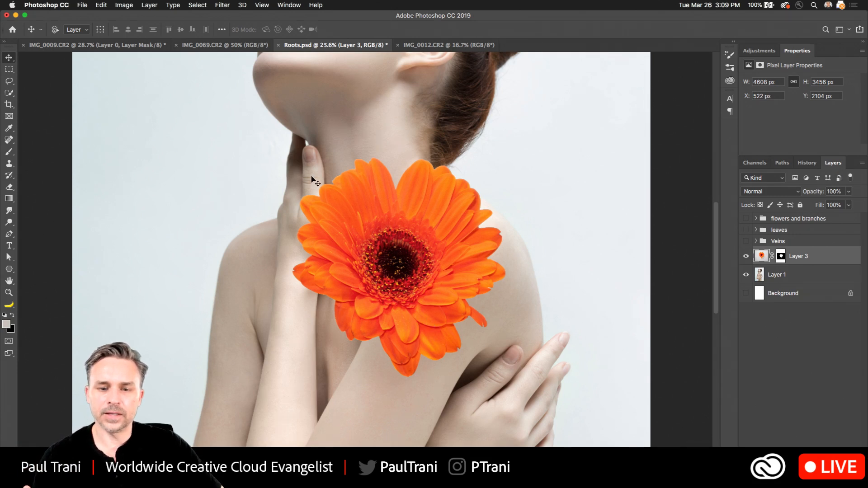
Load the Layer 3 mask as a selection.
click(198, 5)
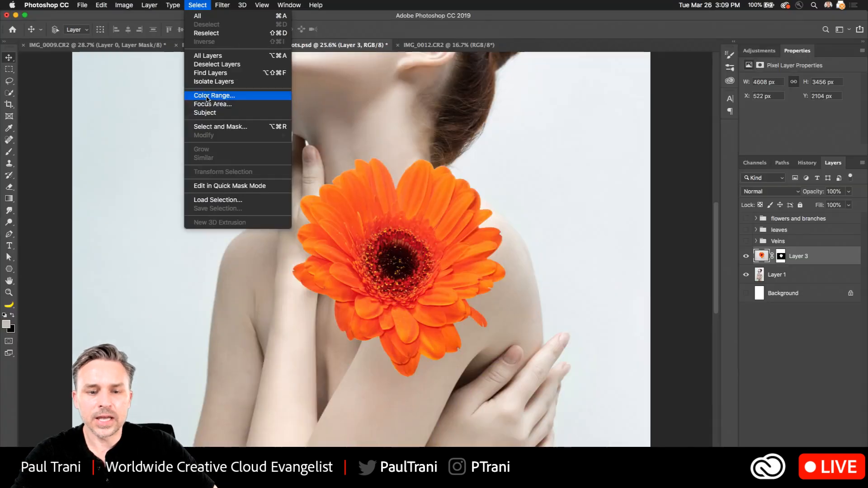
click(766, 261)
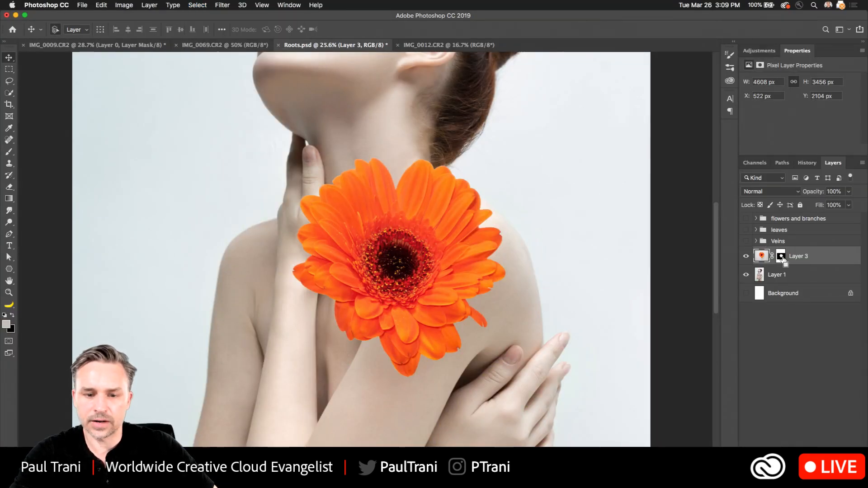
super+click(781, 257)
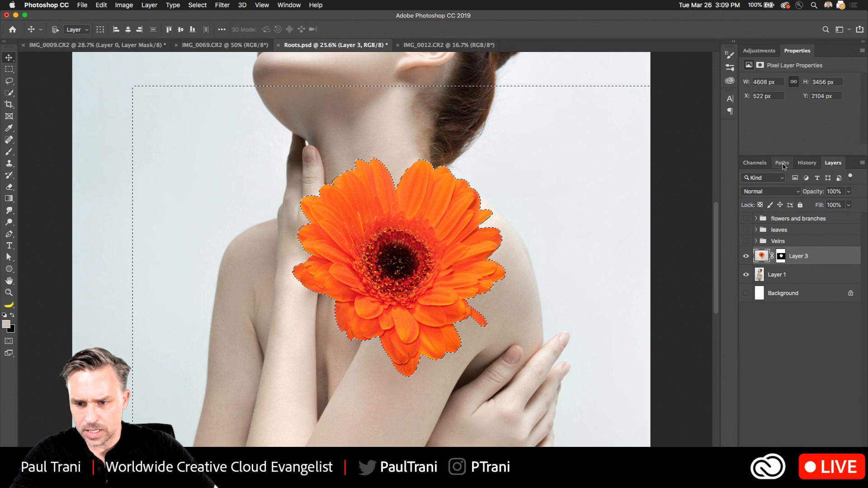
Save the selection in Roots.psd as a new channel named flower, and deselect.
click(197, 5)
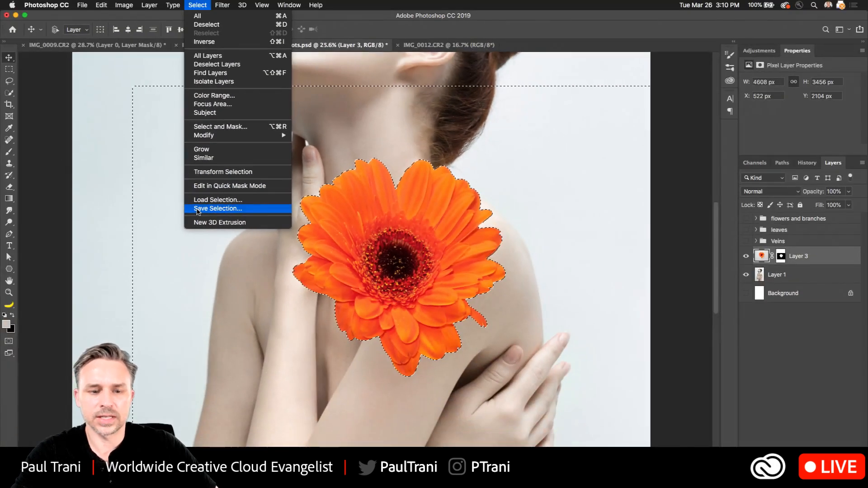
click(197, 206)
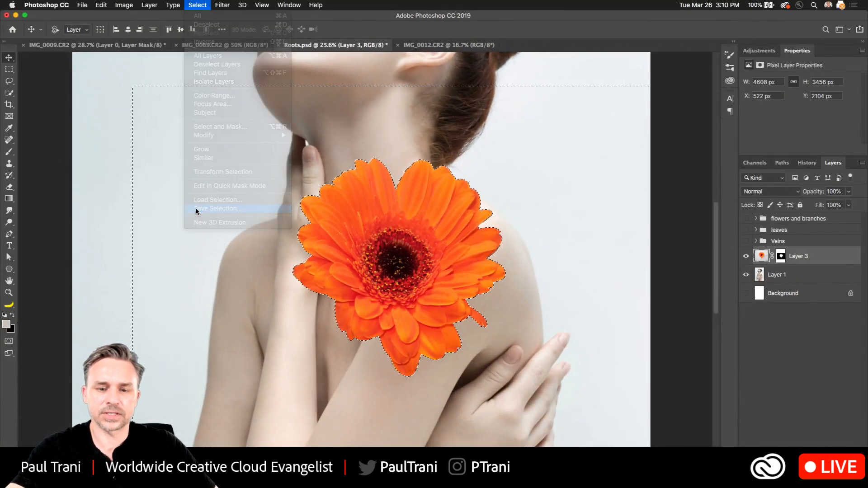
text(flower)
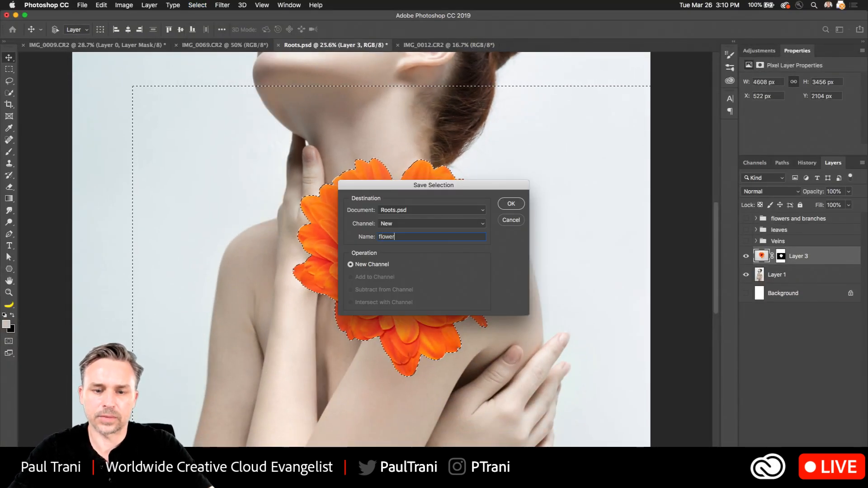
click(510, 204)
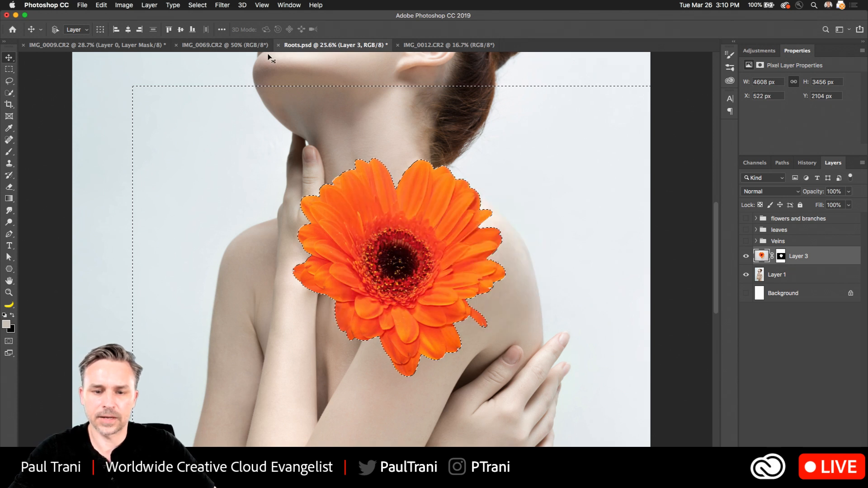
key(super+d)
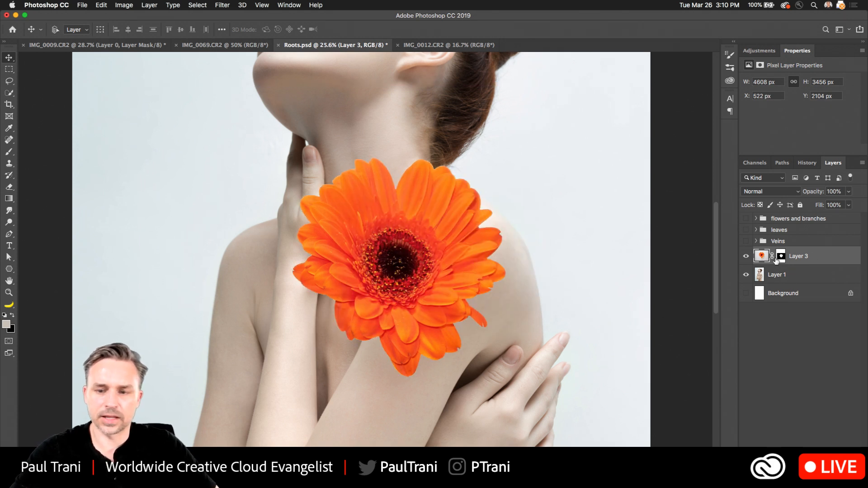
Compare the portrait with and without the Layer 3 flower.
click(746, 256)
click(746, 256)
click(746, 257)
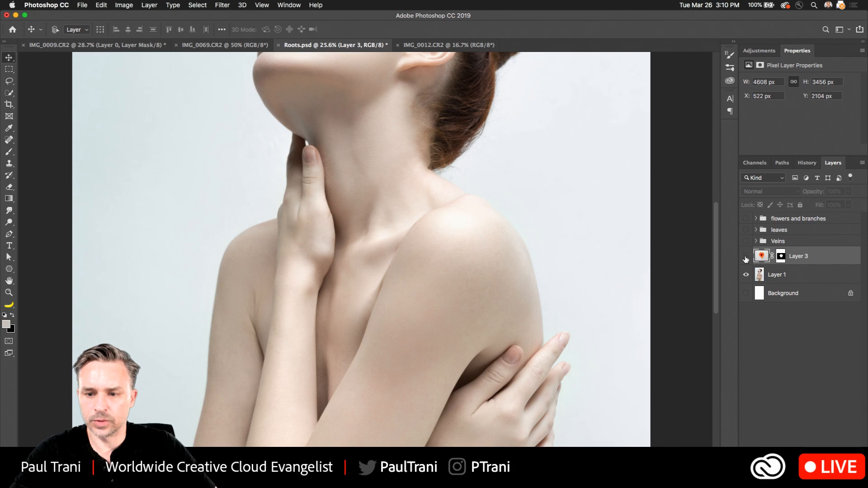
click(746, 257)
Switch to IMG_0012.CR2 and examine the yellow flowers and the available selection commands.
click(437, 44)
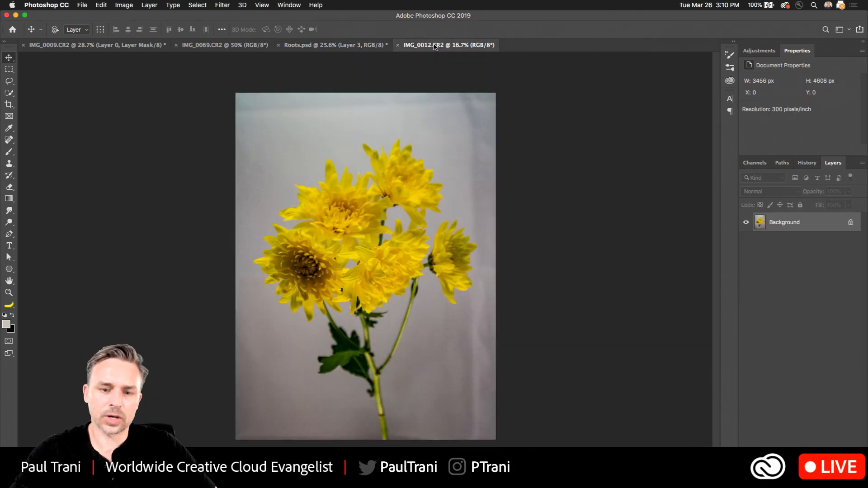
scroll(453, 260, up, 5)
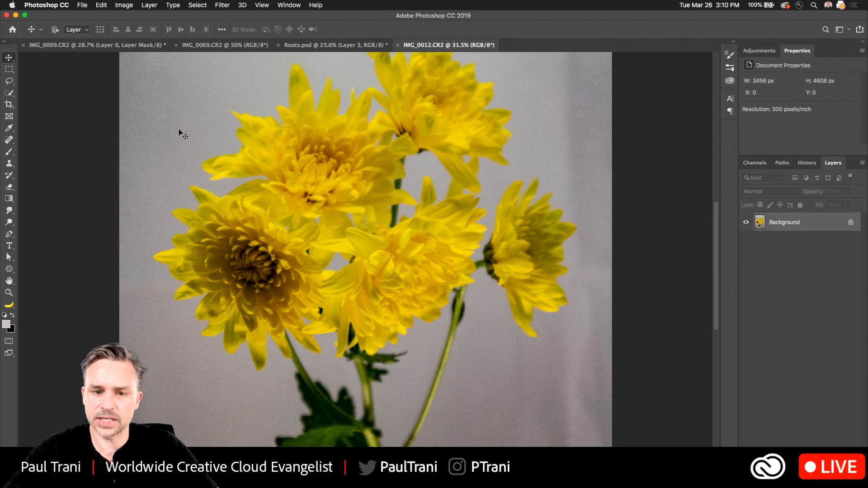
click(194, 5)
click(197, 5)
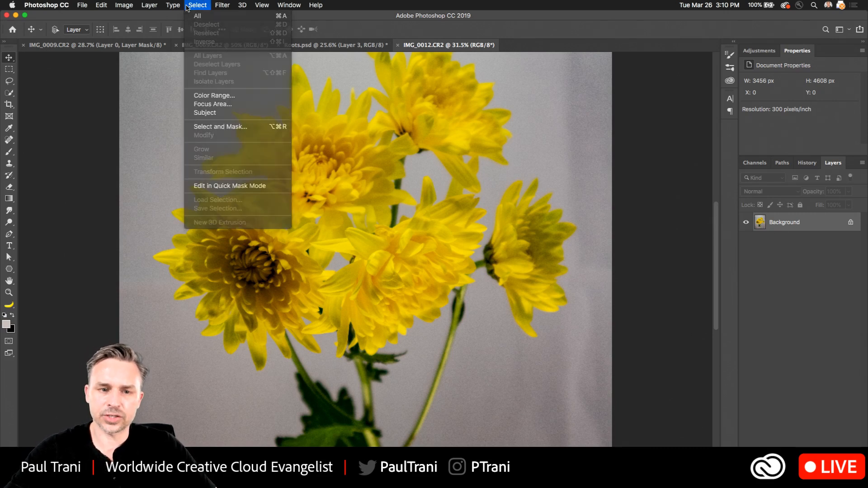
Switch to IMG_0069.CR2 and add the white text Spring in Lust Script Display at 90 pt over the flowers.
click(213, 45)
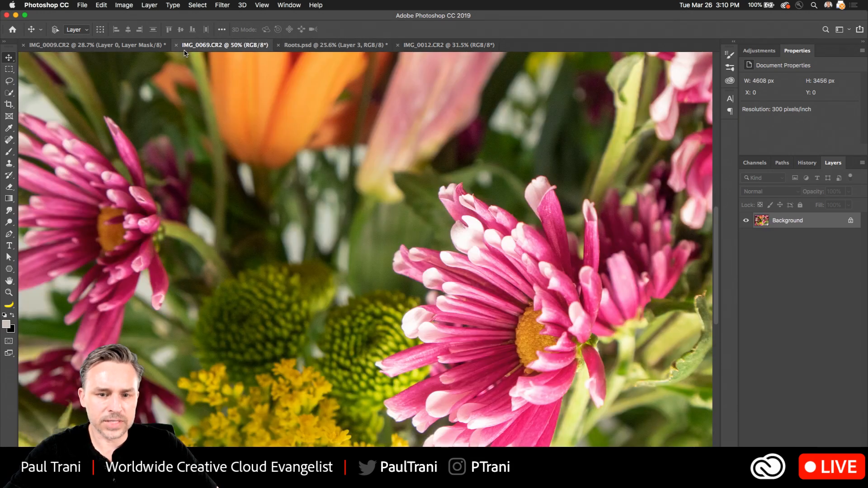
scroll(248, 150, down, 5)
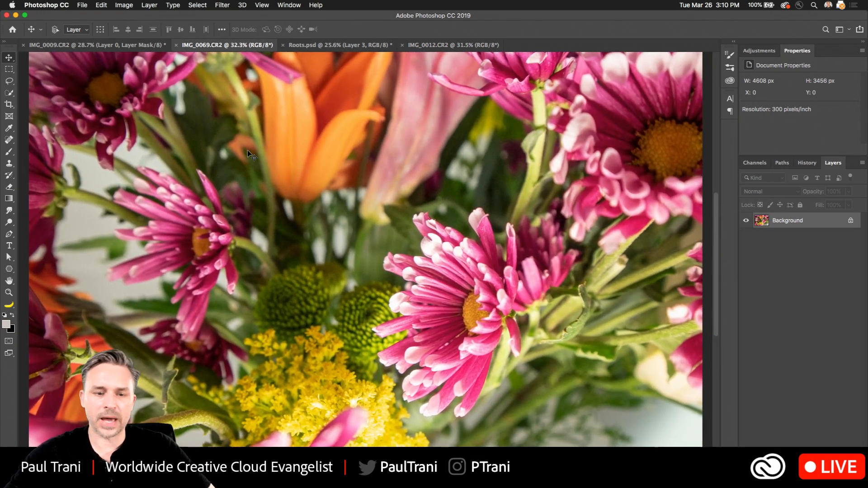
click(9, 246)
click(13, 317)
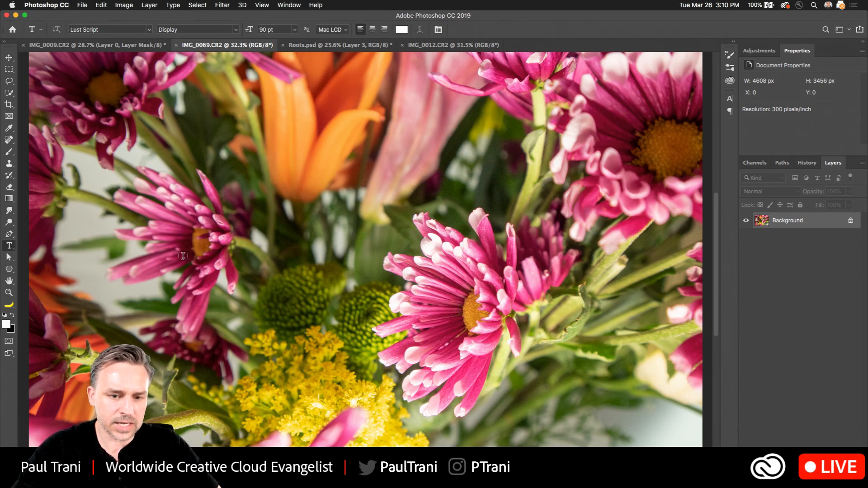
click(183, 256)
text(Spring)
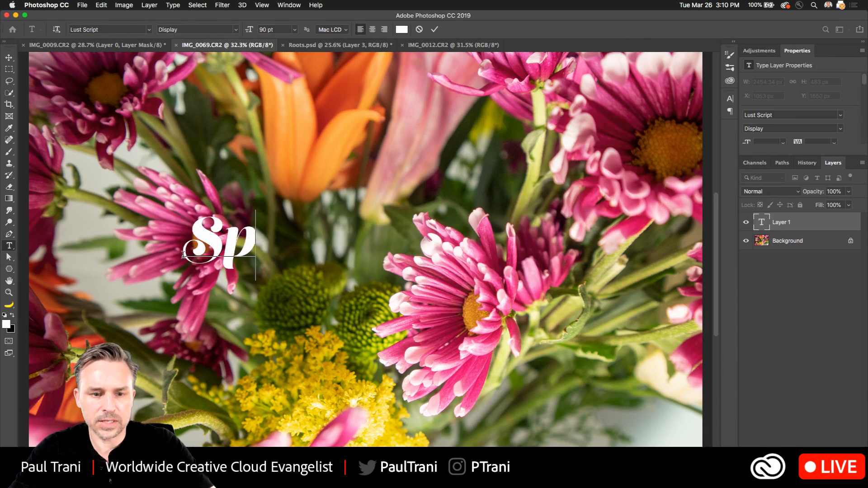
Move the Spring text toward the upper part of the photo and scale it up to about 232.58 pt.
click(9, 58)
drag(220, 254, 181, 162)
key(ctrl+t)
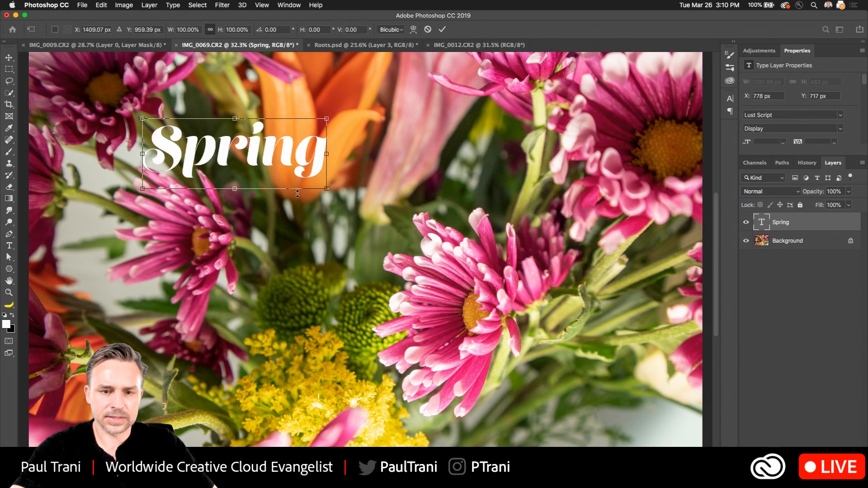
drag(327, 177, 621, 335)
key(Return)
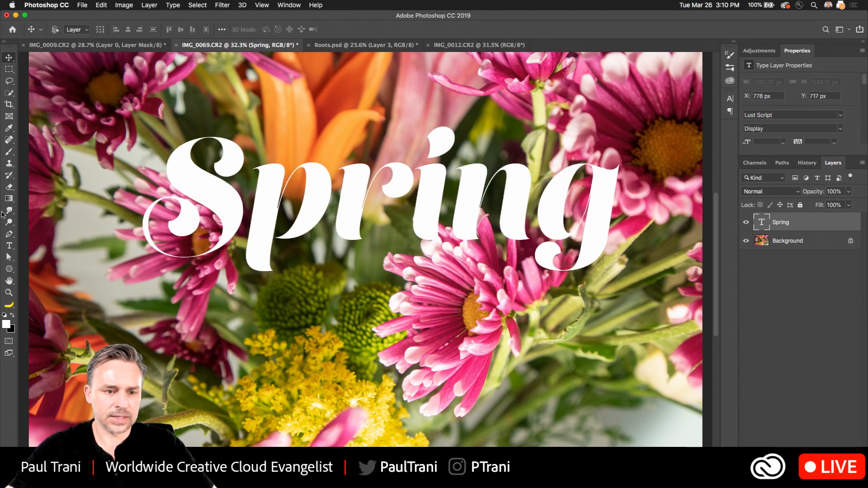
Replace the g in Spring with its long-tailed alternate glyph and shift the text to about X 464 px, Y 717 px.
click(9, 246)
drag(264, 194, 329, 206)
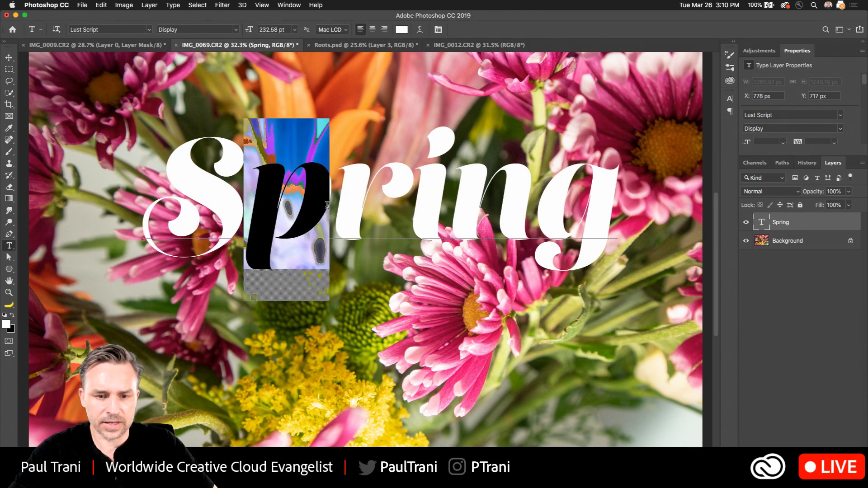
click(341, 328)
click(479, 211)
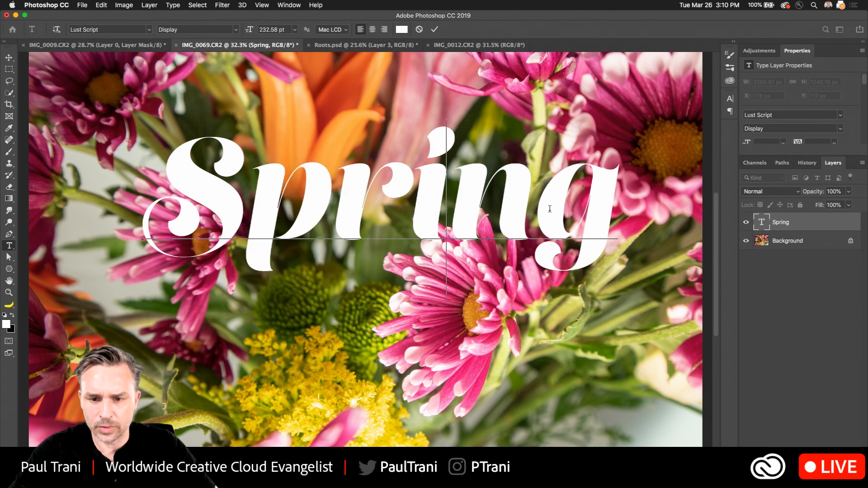
drag(550, 209, 619, 213)
click(626, 343)
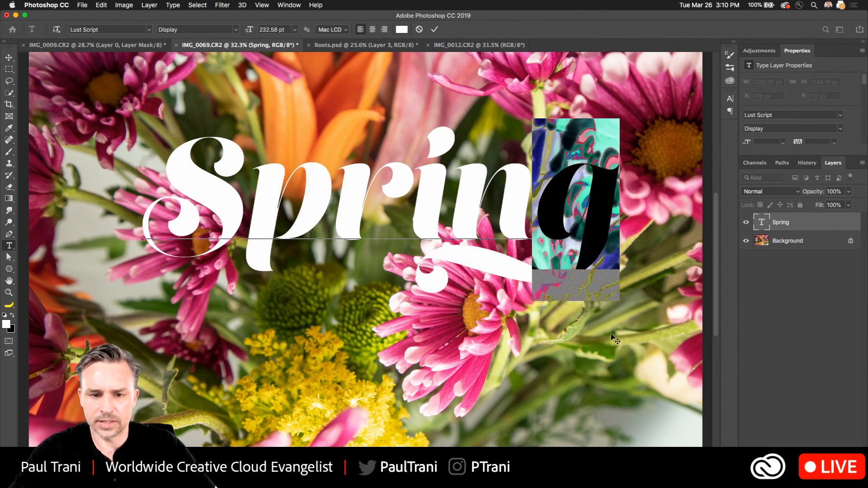
click(8, 58)
drag(336, 218, 312, 330)
drag(402, 298, 397, 217)
Hide the Spring text layer and unlock the Background layer.
click(792, 245)
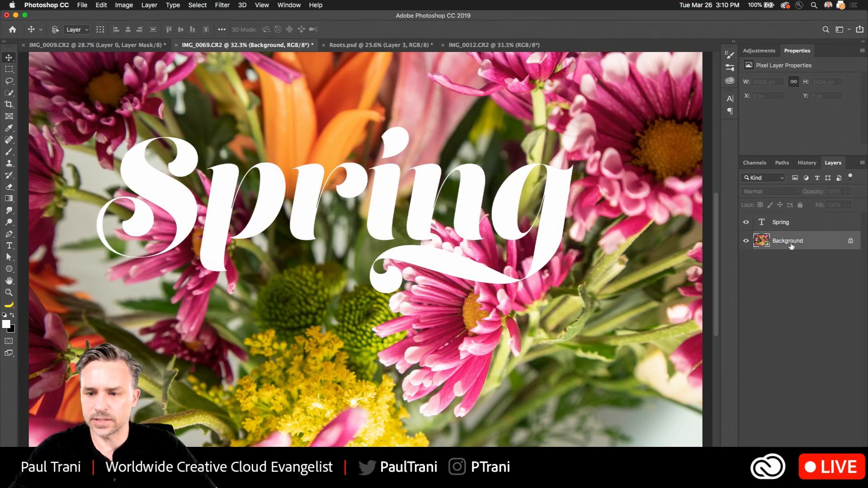
click(745, 221)
click(850, 242)
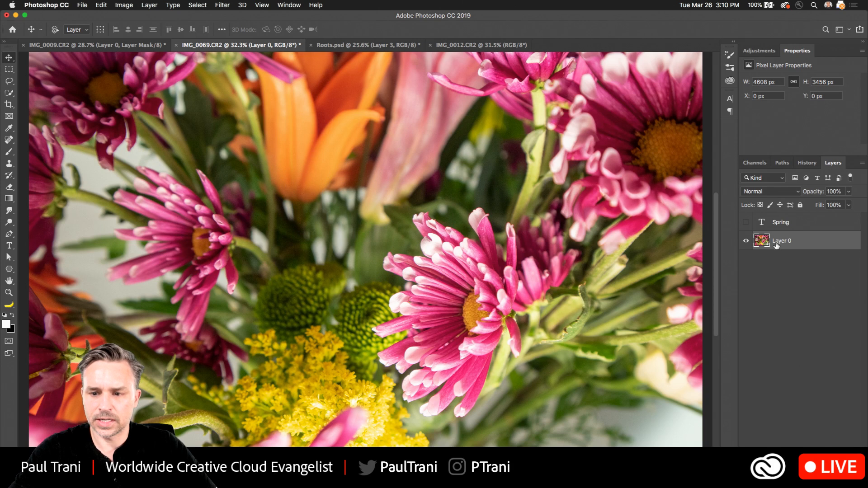
Start a Focus Area selection on Layer 0 with an In-Focus Range of 6.34 and an Image Noise Level of 0.057.
click(197, 5)
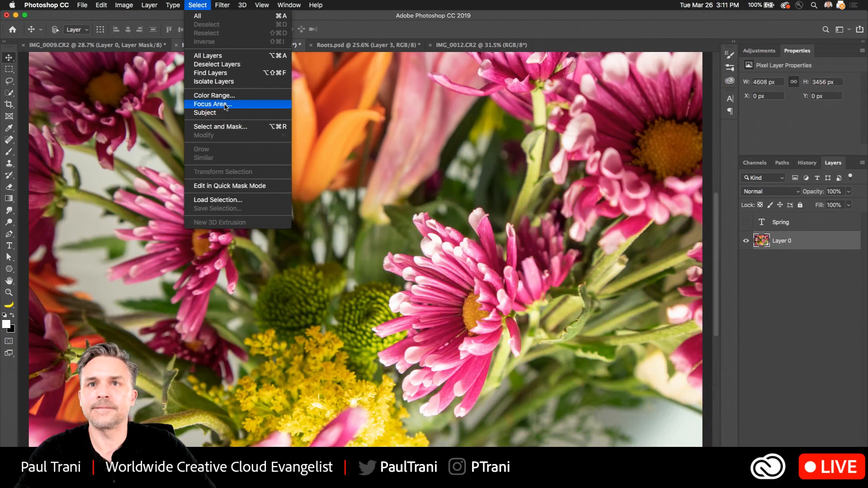
click(224, 105)
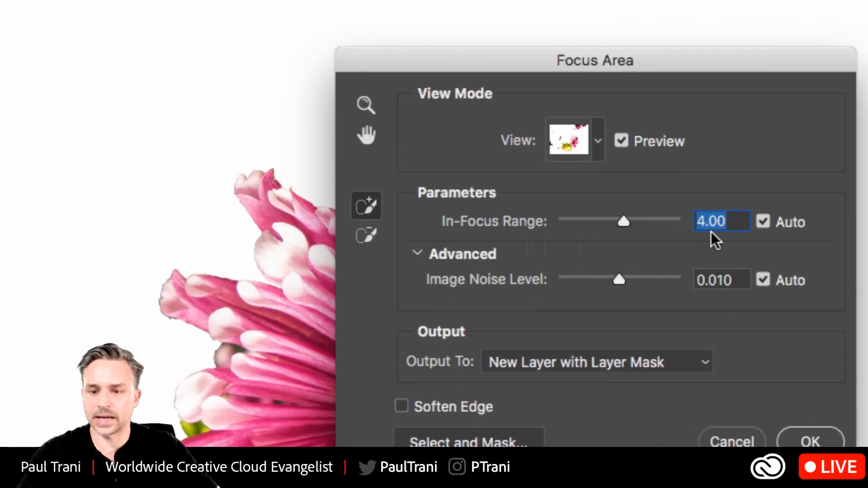
click(648, 223)
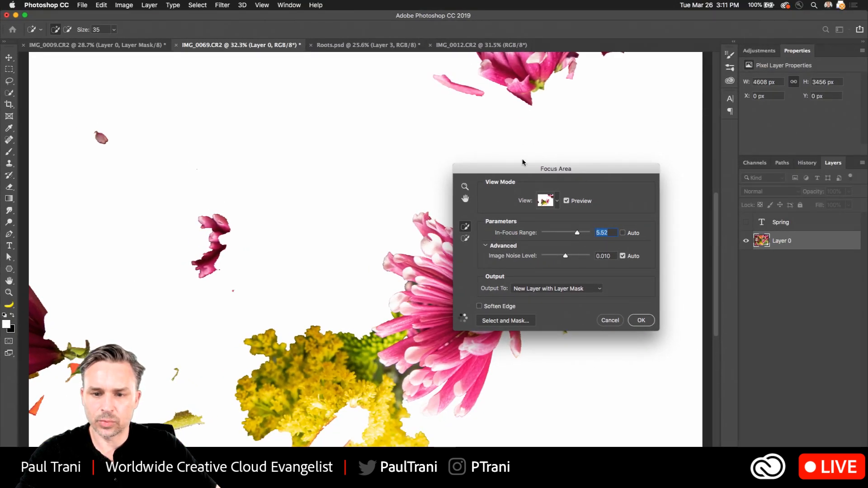
drag(523, 167, 424, 236)
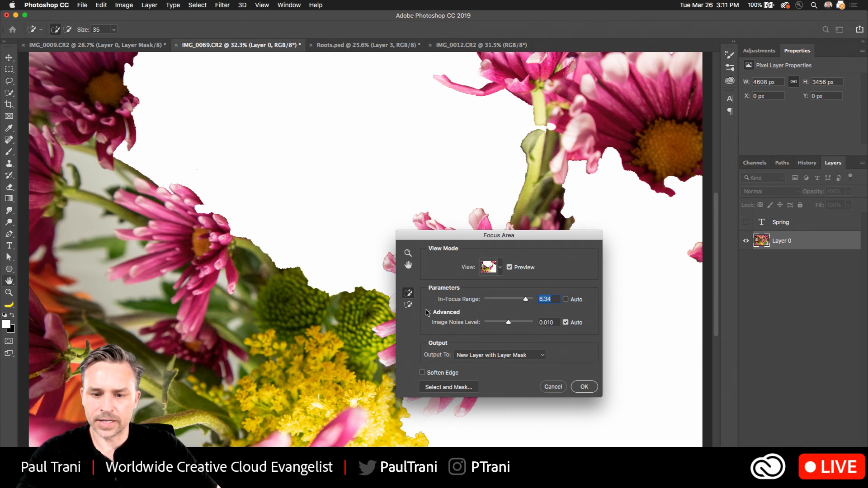
click(522, 323)
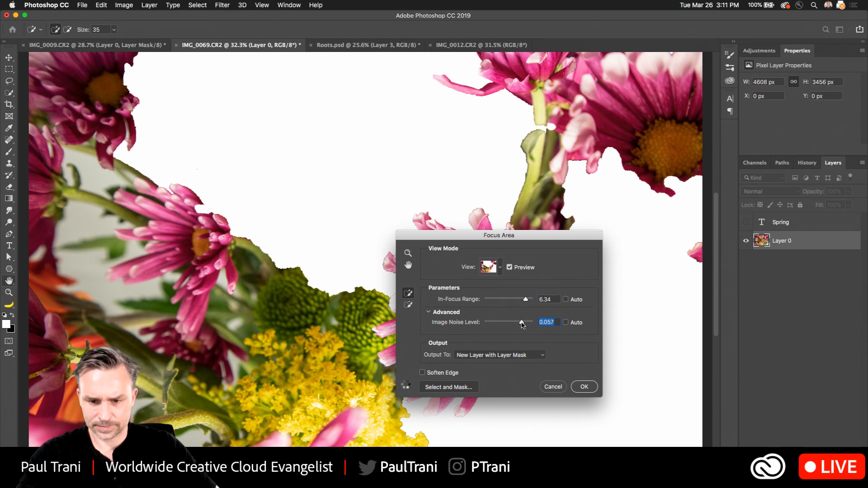
Set the In-Focus Range to 5.11 and output the focus selection to a new layer with a layer mask.
click(511, 301)
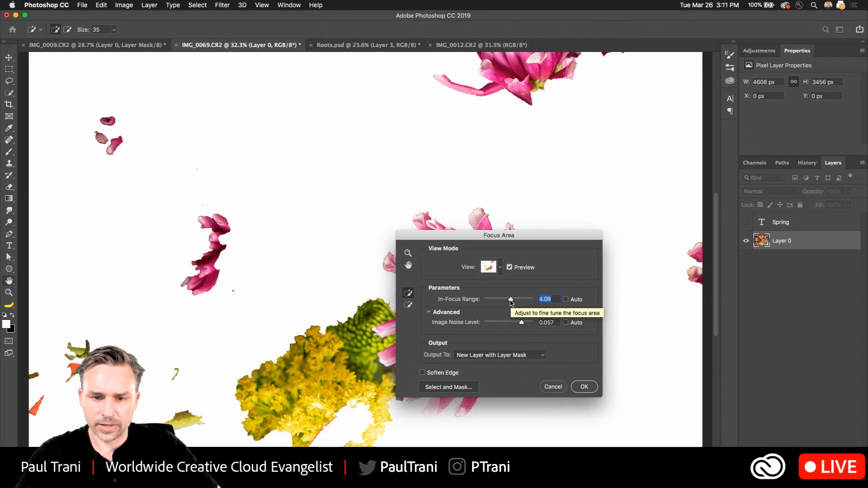
drag(469, 236, 582, 121)
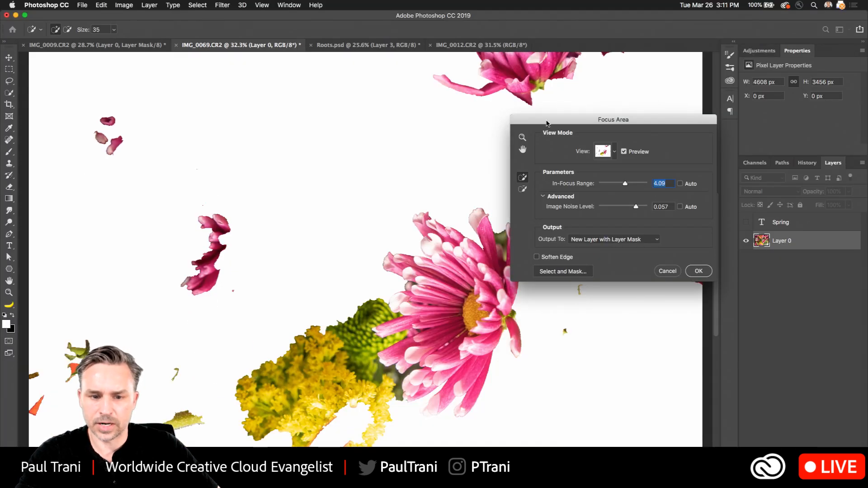
drag(546, 123, 418, 174)
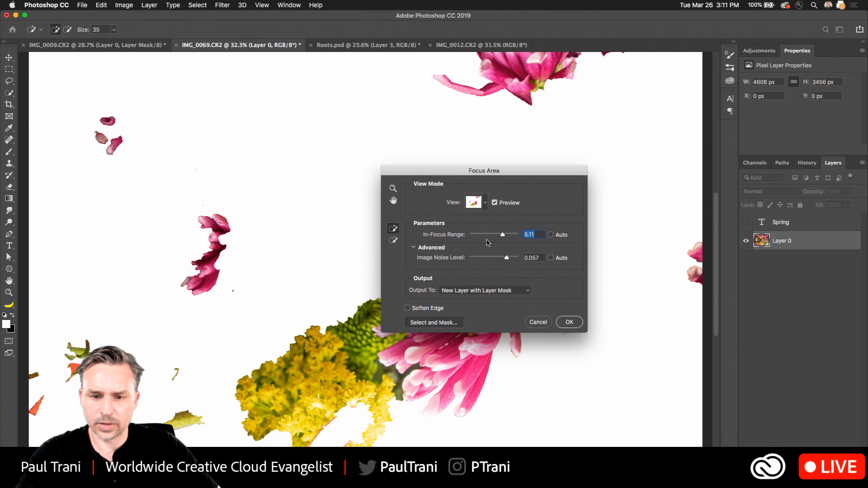
drag(431, 173, 518, 230)
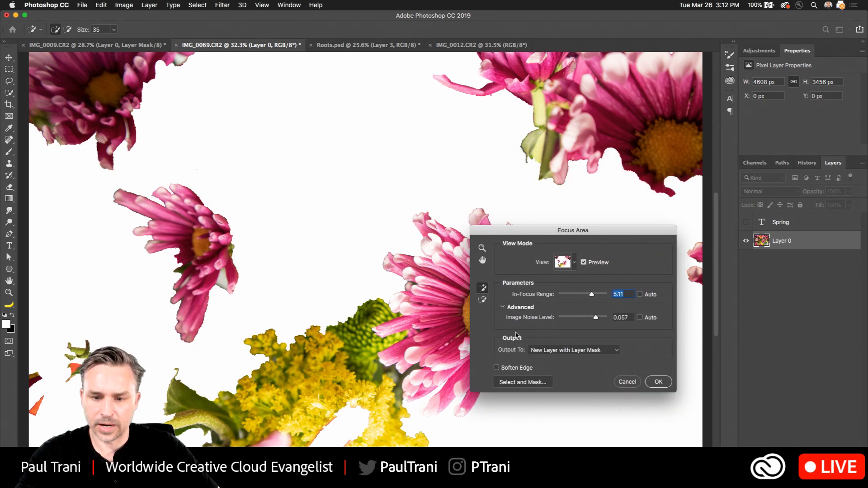
drag(519, 239, 423, 118)
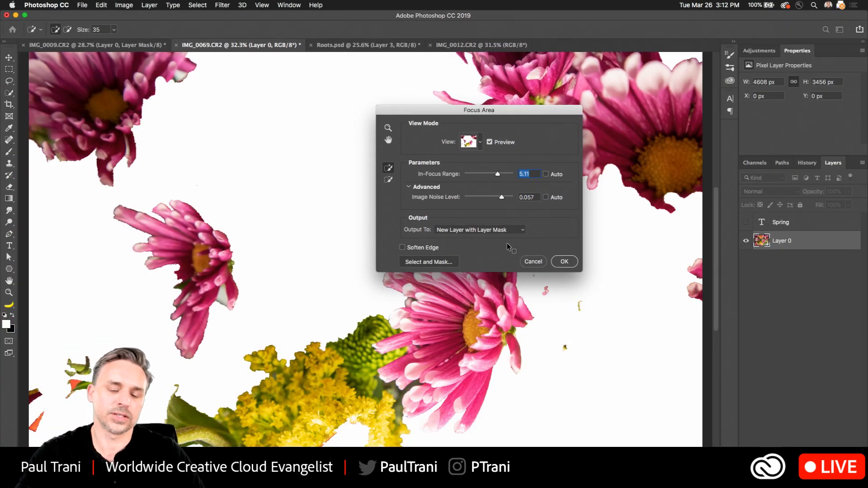
click(565, 261)
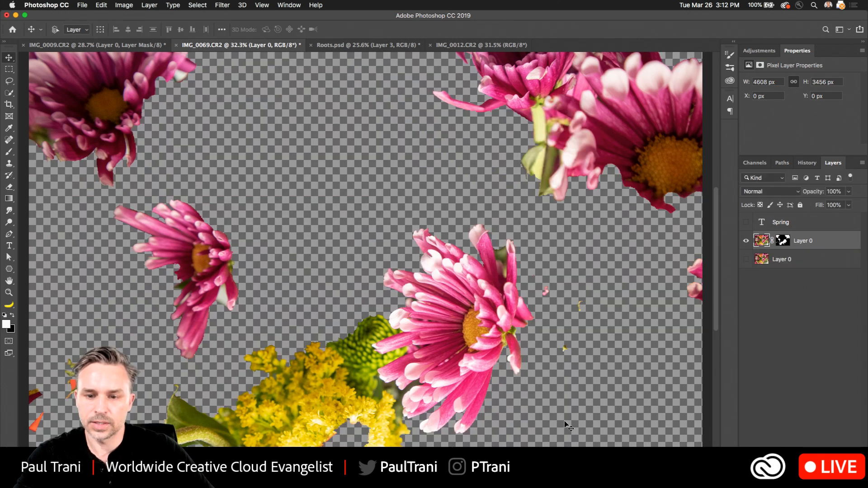
Show the original Layer 0 and the Spring text, and place Spring between the masked and original photo layers.
click(10, 71)
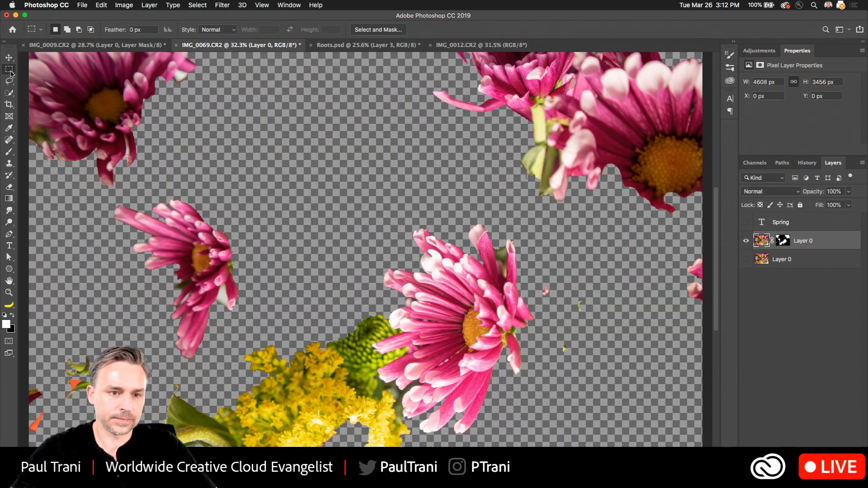
drag(202, 169, 167, 131)
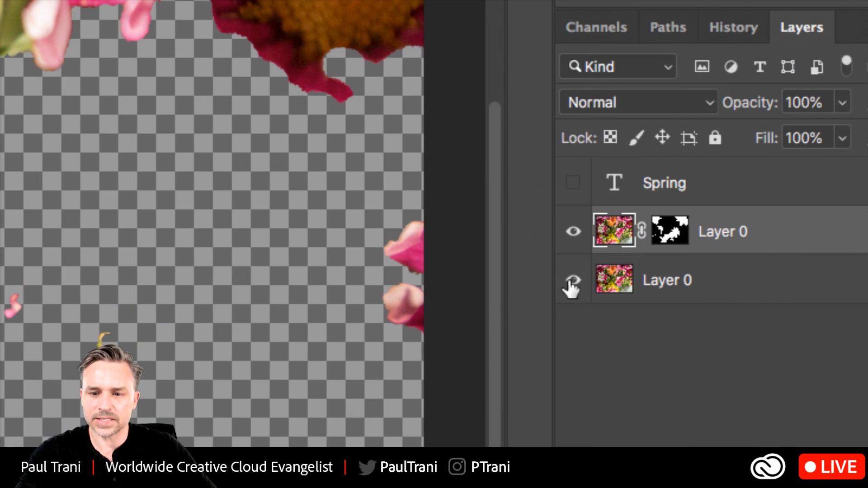
click(572, 282)
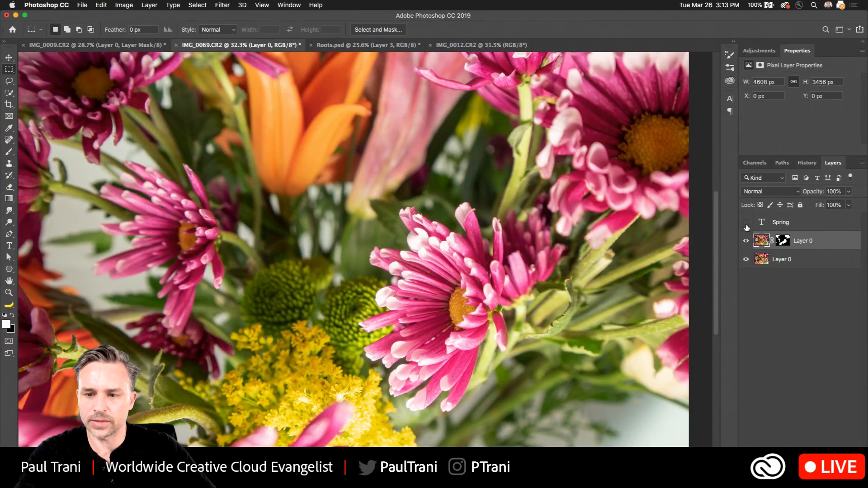
click(747, 224)
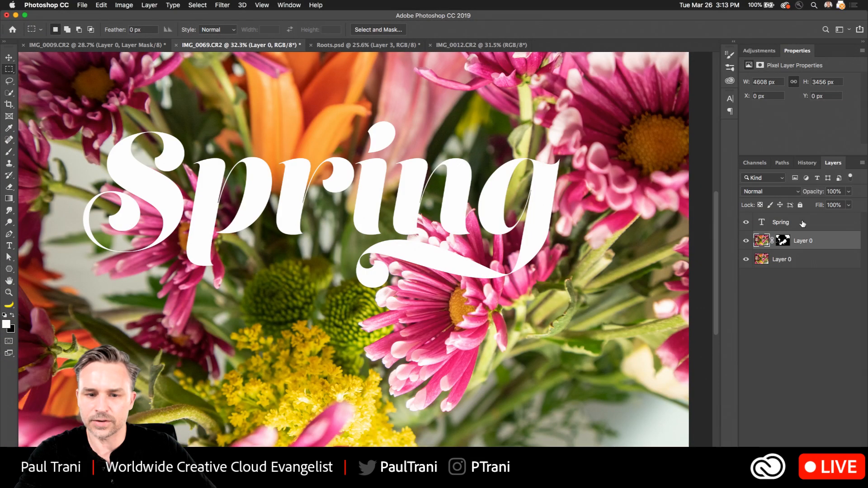
drag(799, 224, 805, 250)
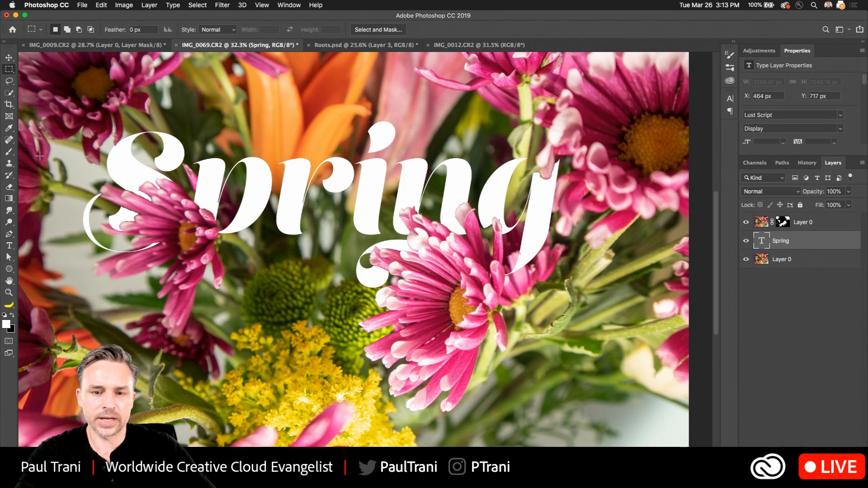
Transform both Layer 0 photo layers together, rotating them -22.30°, scaling them to 113% and repositioning them behind and over Spring.
click(10, 57)
drag(207, 166, 307, 196)
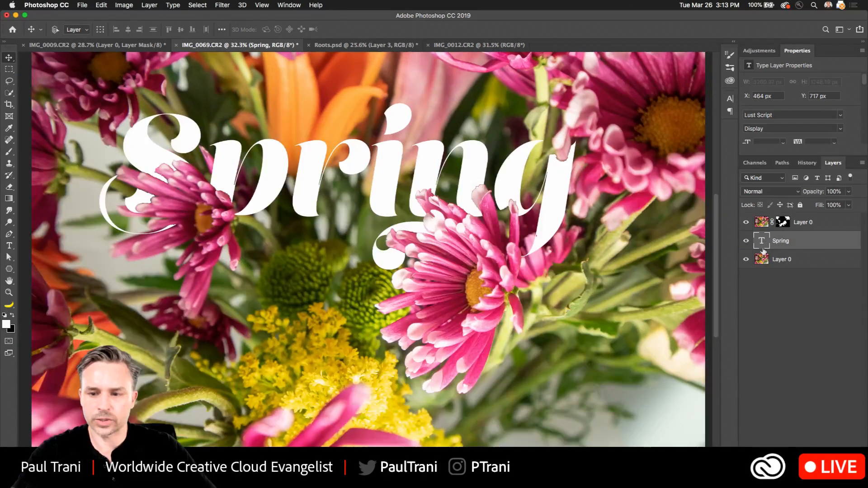
click(804, 262)
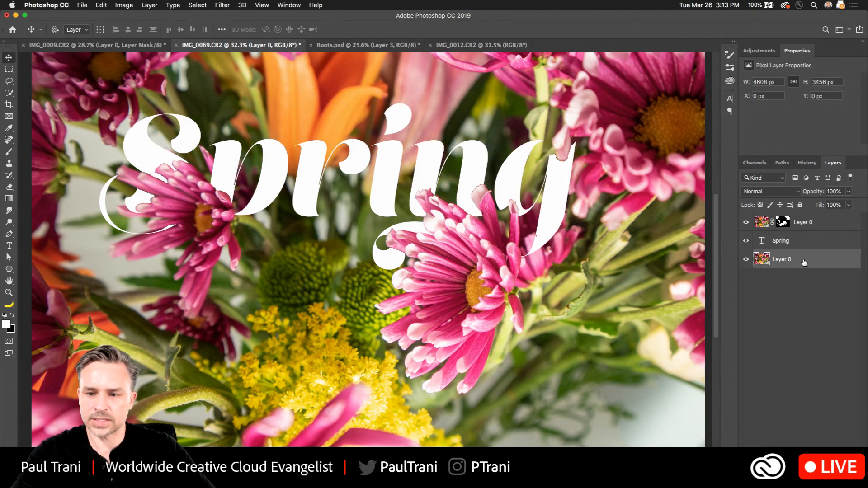
super+click(820, 226)
key(super+t)
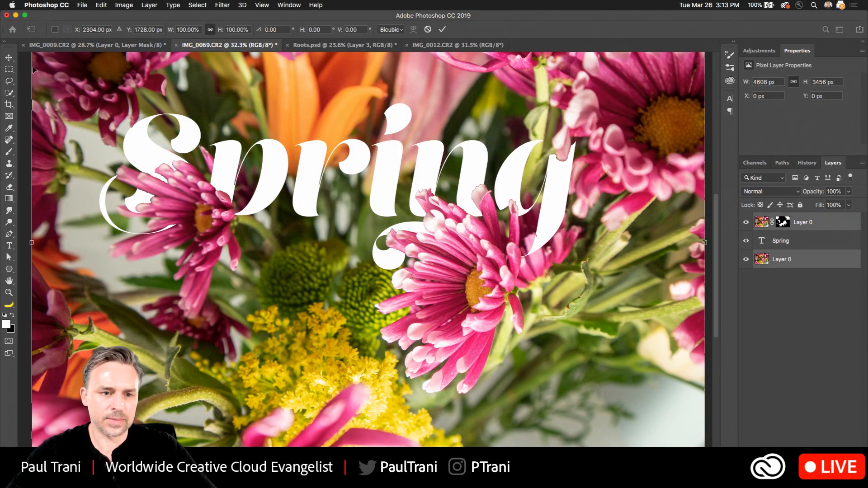
drag(24, 63, 28, 207)
drag(295, 208, 360, 213)
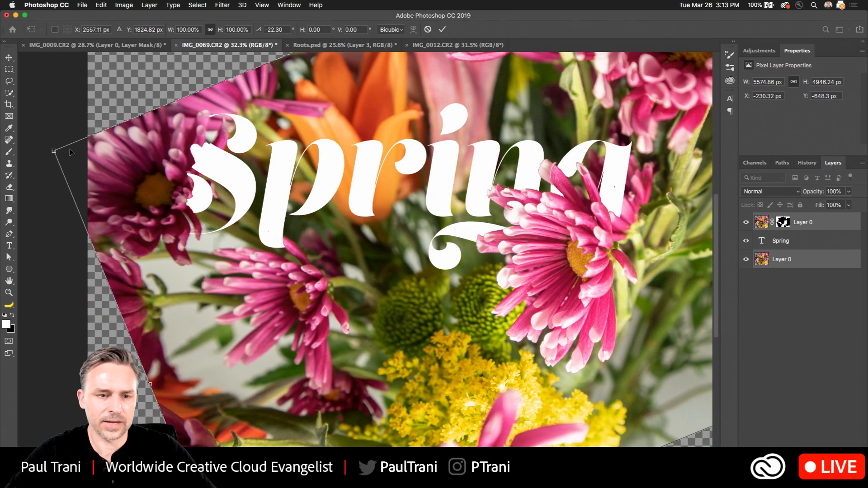
drag(55, 150, 8, 70)
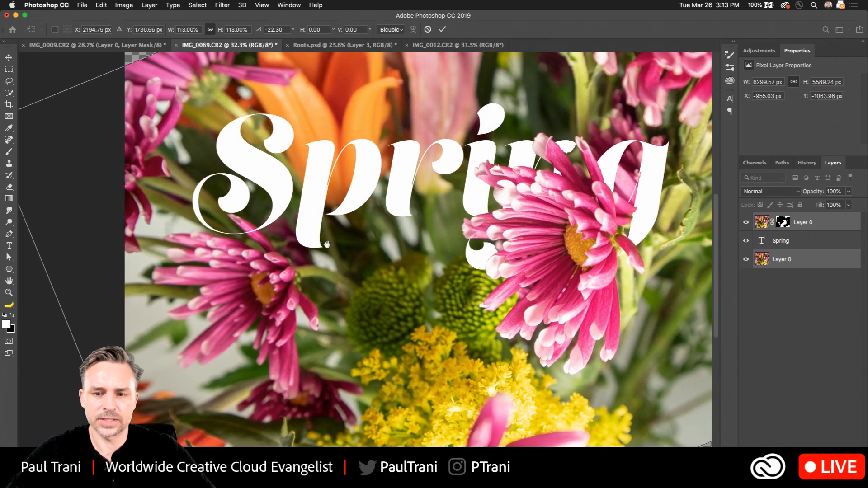
drag(327, 244, 307, 326)
Flip both Layer 0 photo layers vertically, rotate them further and reposition them so petals overlap the S of Spring.
right_click(139, 217)
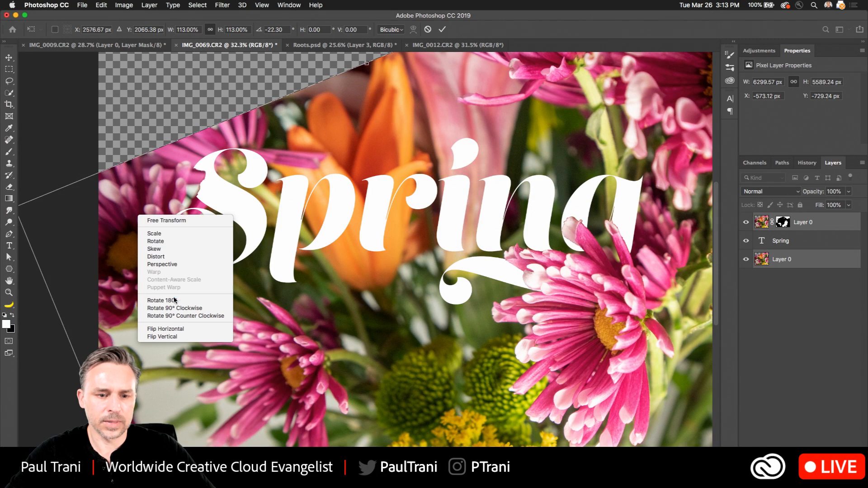
click(160, 337)
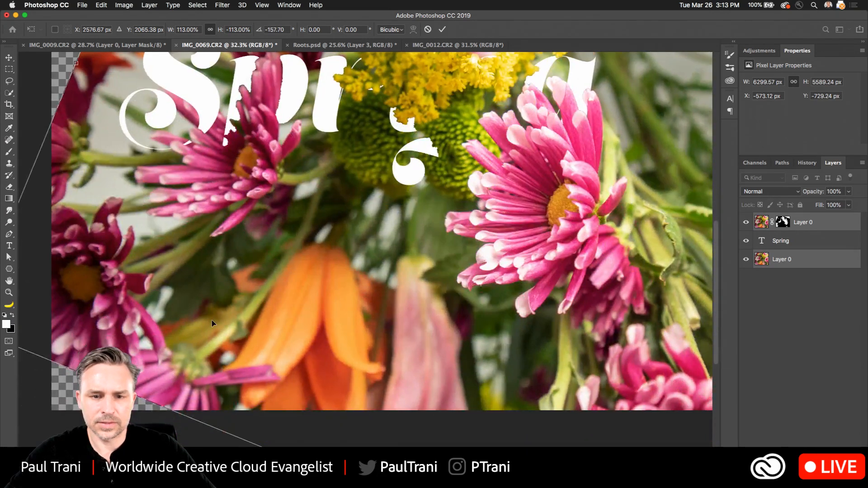
drag(212, 322, 248, 248)
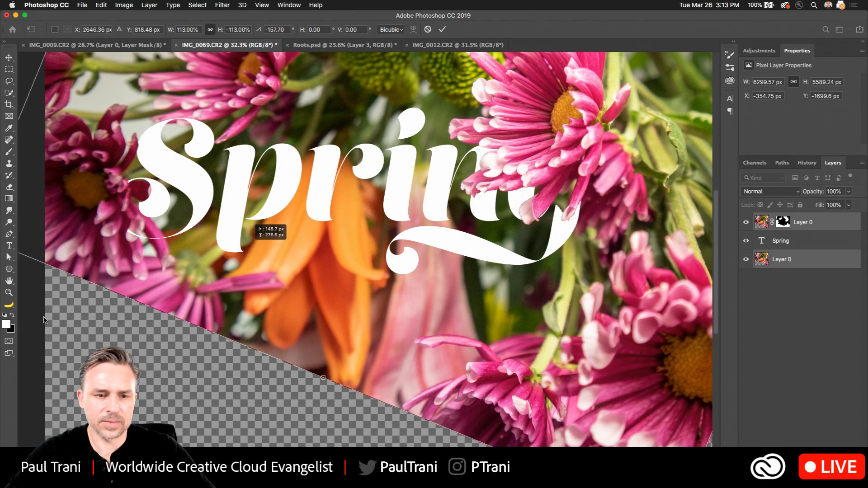
drag(44, 320, 147, 377)
drag(278, 246, 256, 208)
key(Return)
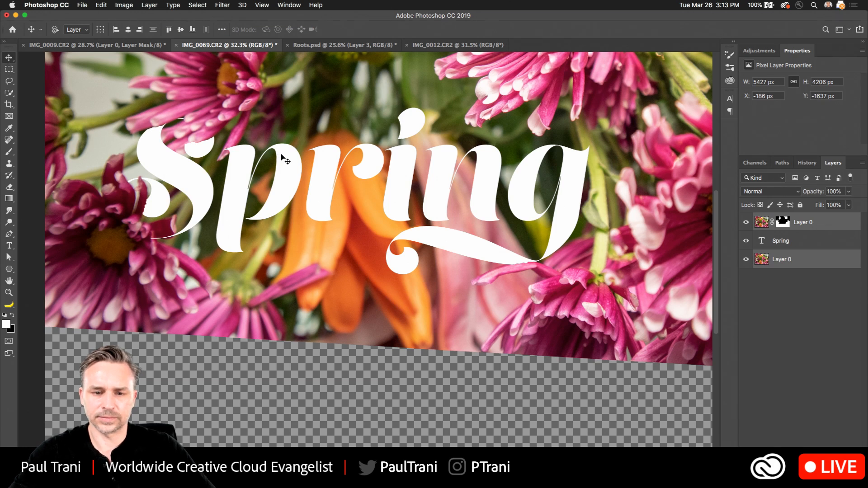
Move both Layer 0 photo layers and the Spring text down together until the photo fills the lower canvas.
click(813, 240)
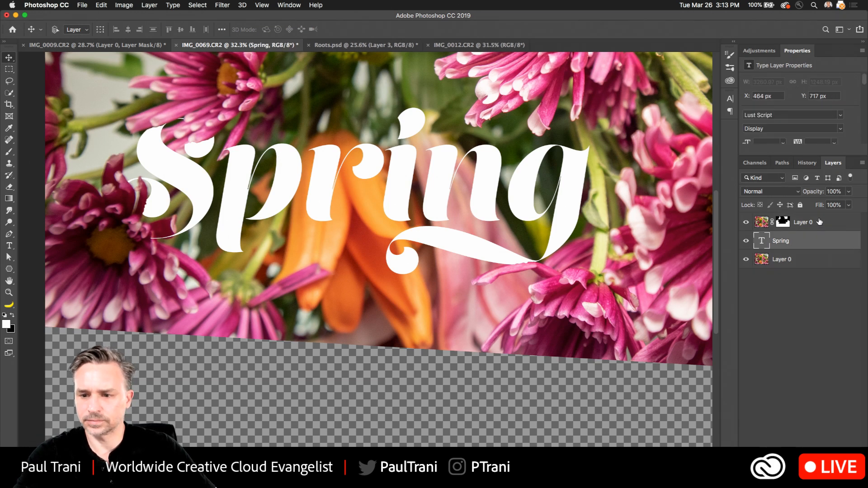
shift+click(814, 228)
shift+click(814, 264)
click(819, 221)
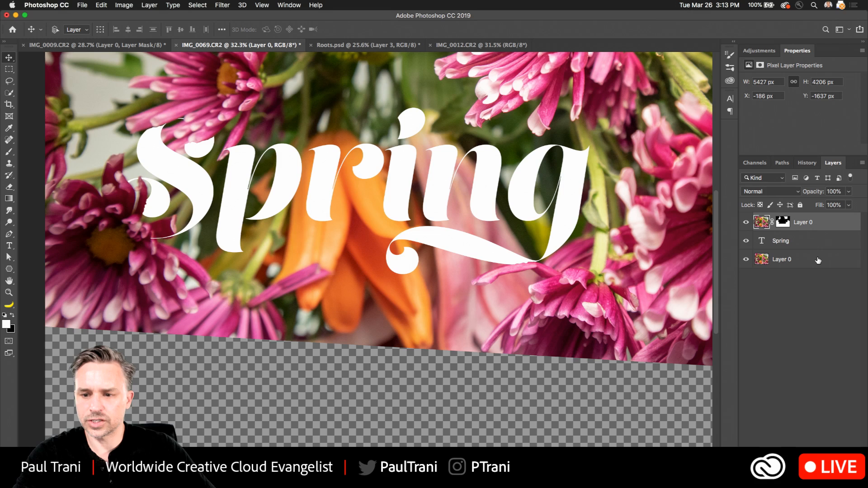
shift+click(818, 260)
drag(306, 135, 326, 296)
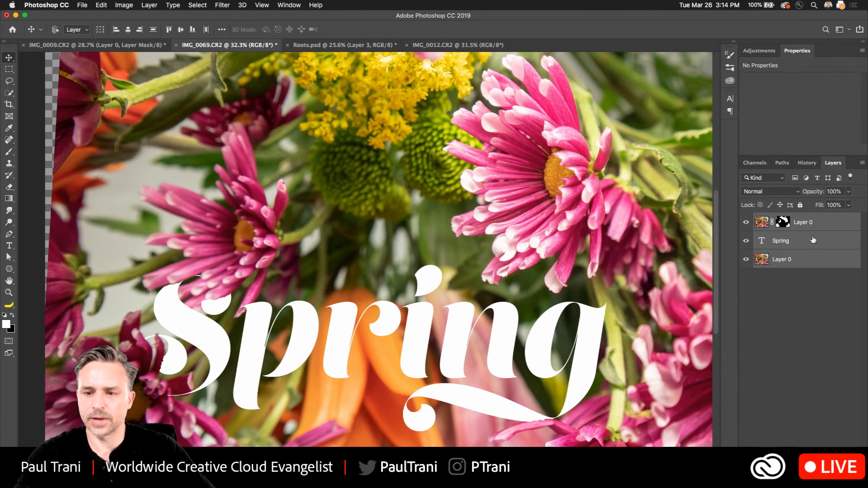
Add the text 2019 in white 90 pt Lust Script above Spring, on a layer above the masked Layer 0.
click(807, 244)
click(800, 259)
click(794, 246)
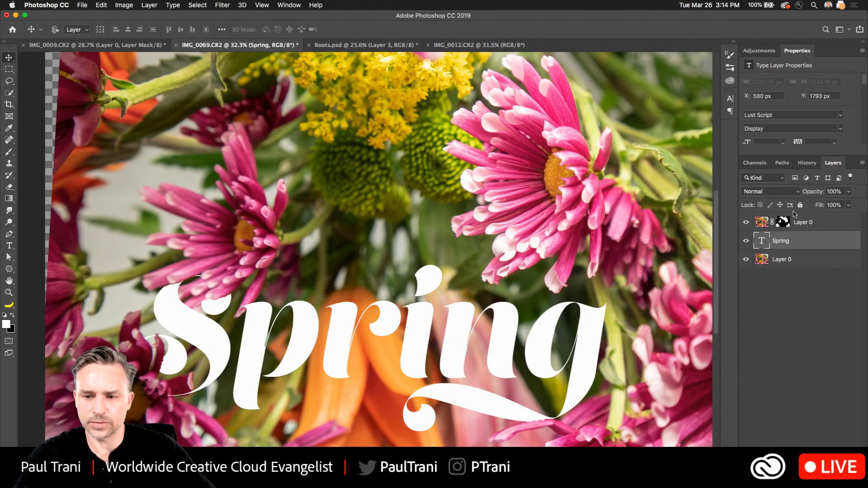
click(811, 224)
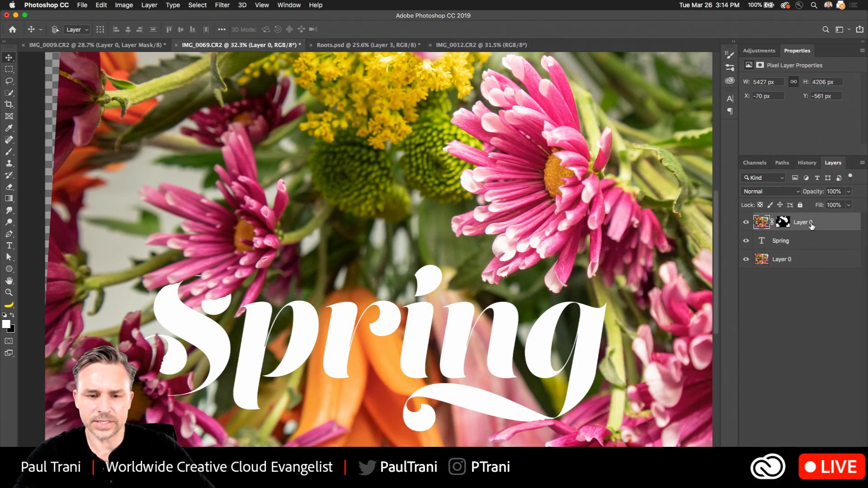
click(9, 246)
click(307, 216)
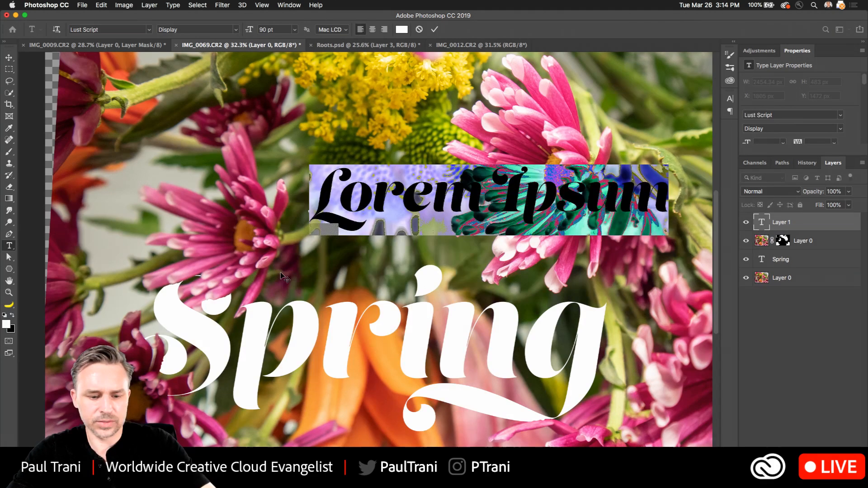
text(2019)
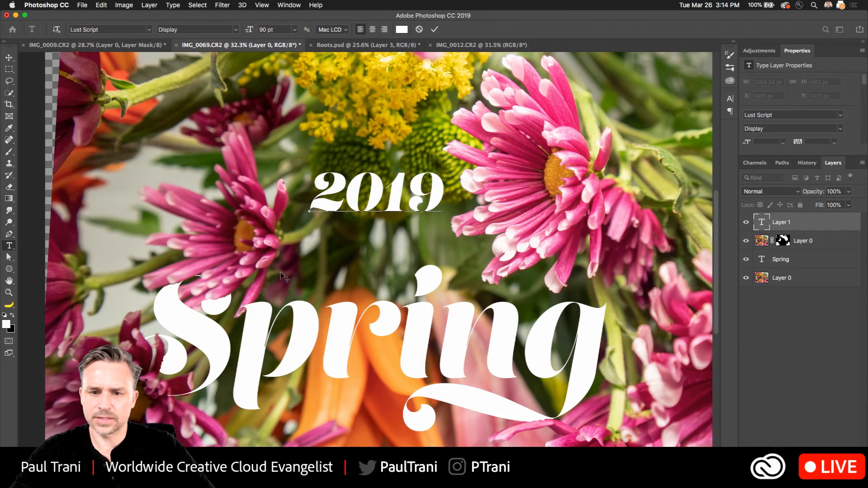
Place the 2019 layer below the masked Layer 0 and move it just above Spring, tucked behind the large pink flower's petals.
click(9, 58)
drag(829, 224, 832, 251)
drag(342, 199, 388, 252)
key(t)
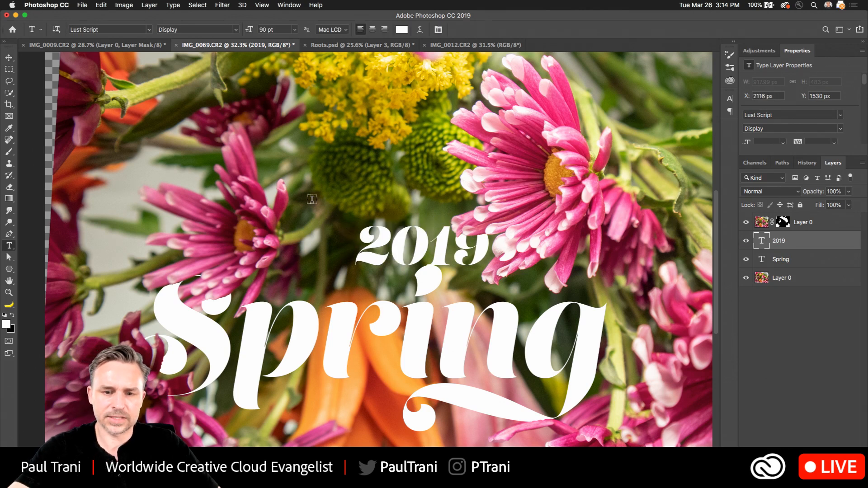
click(8, 58)
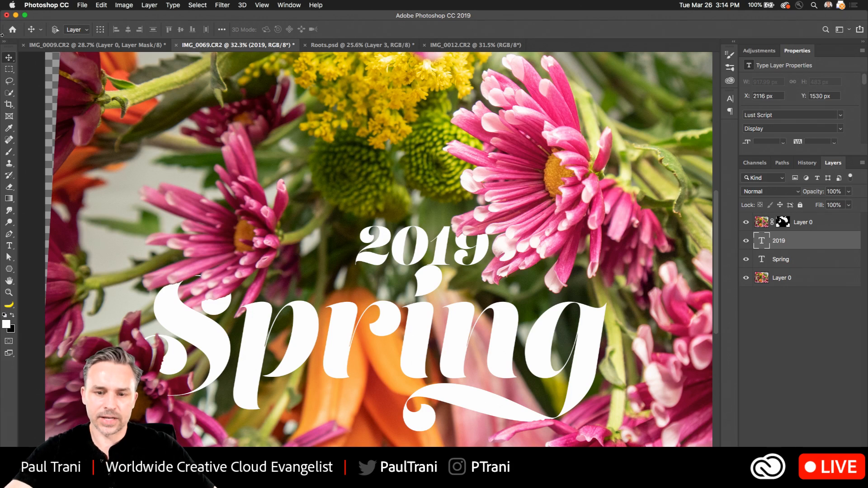
drag(415, 258, 386, 248)
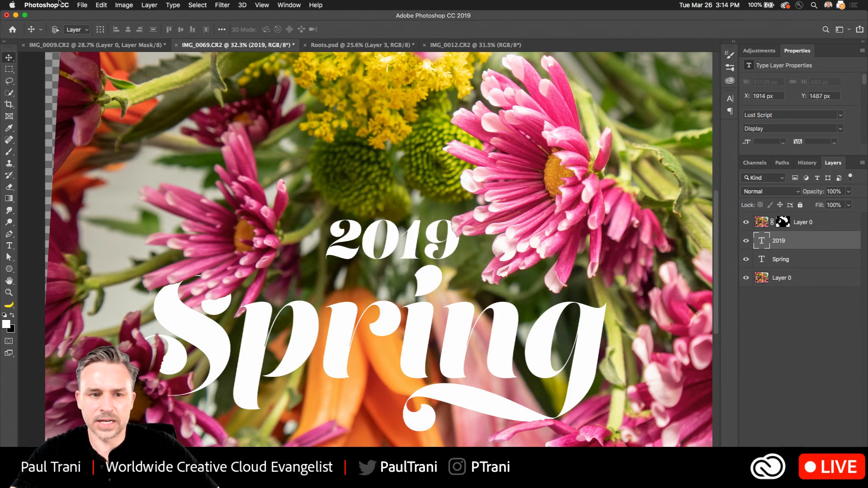
Look through the photos in the Flowers folder for another image to use.
click(195, 5)
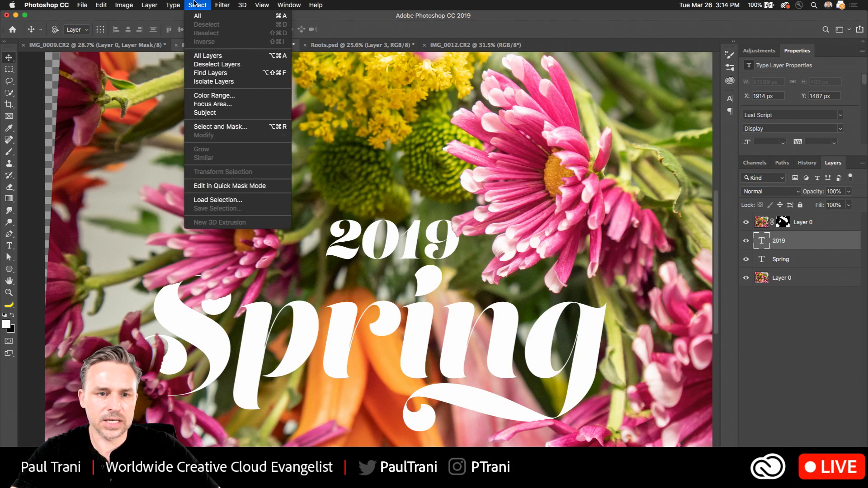
click(217, 116)
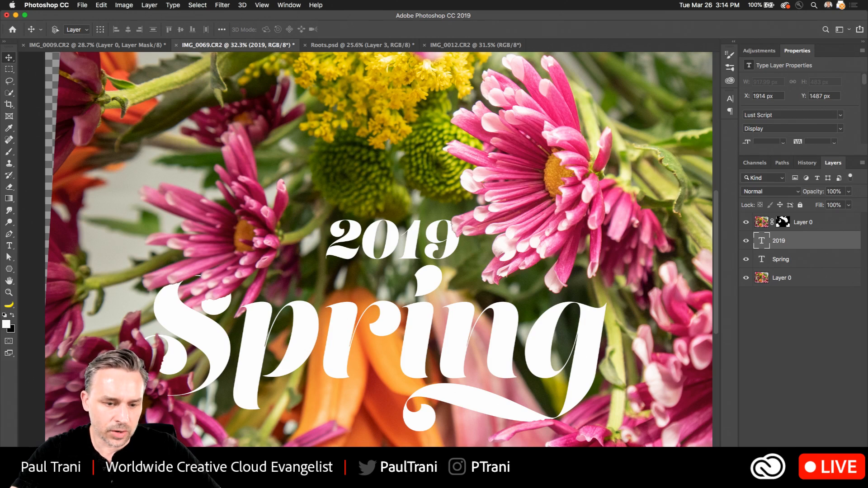
key(super+Tab)
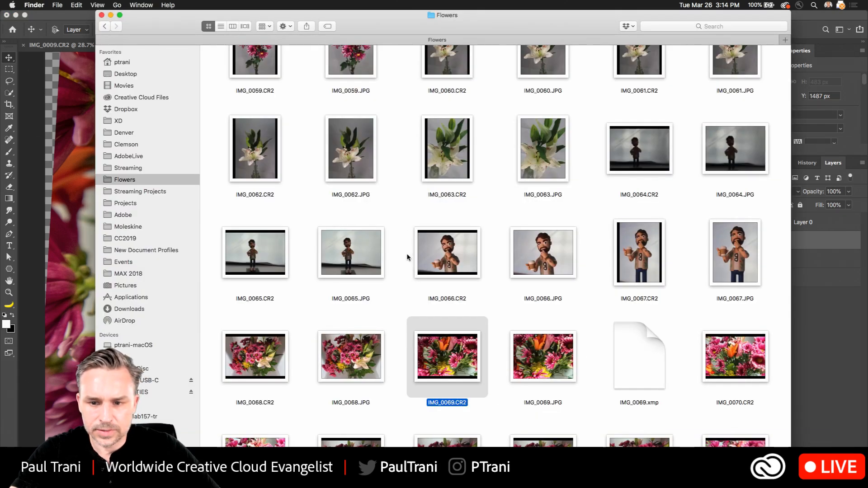
scroll(344, 310, down, 5)
scroll(346, 312, up, 15)
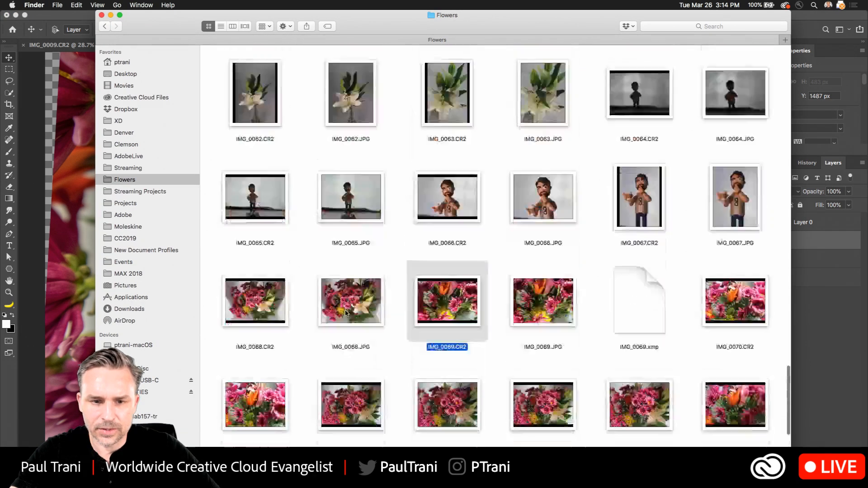
scroll(346, 312, up, 15)
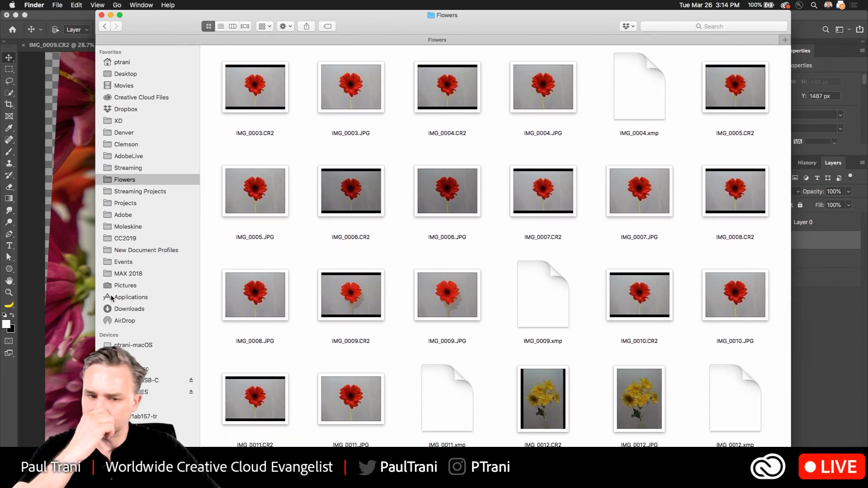
click(72, 79)
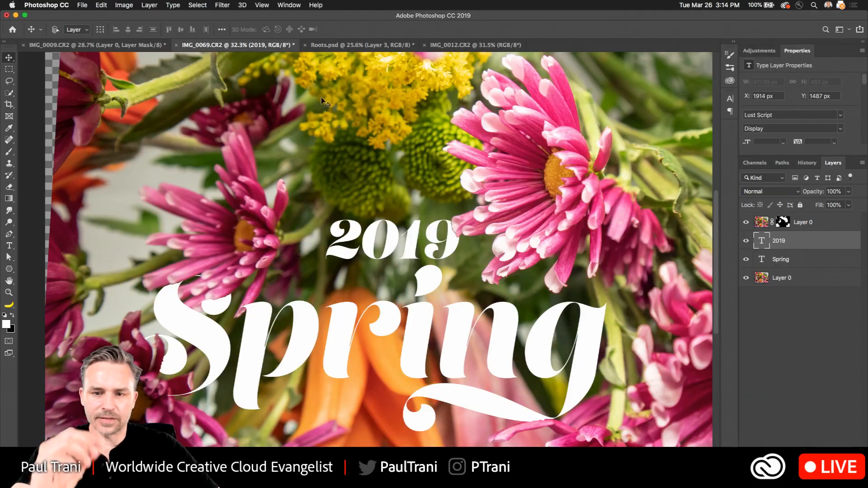
Open Beautifulwildflowerinsunset.jpeg from the ungrouped images of the Nature library.
click(735, 44)
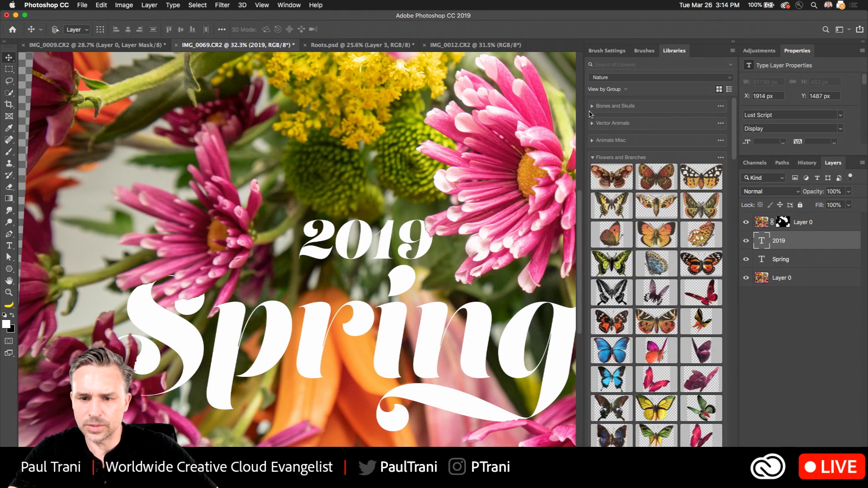
click(593, 158)
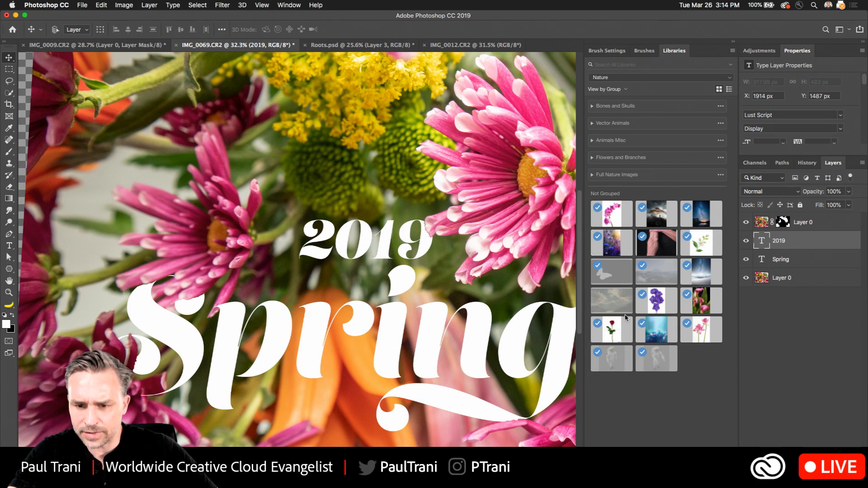
double_click(608, 238)
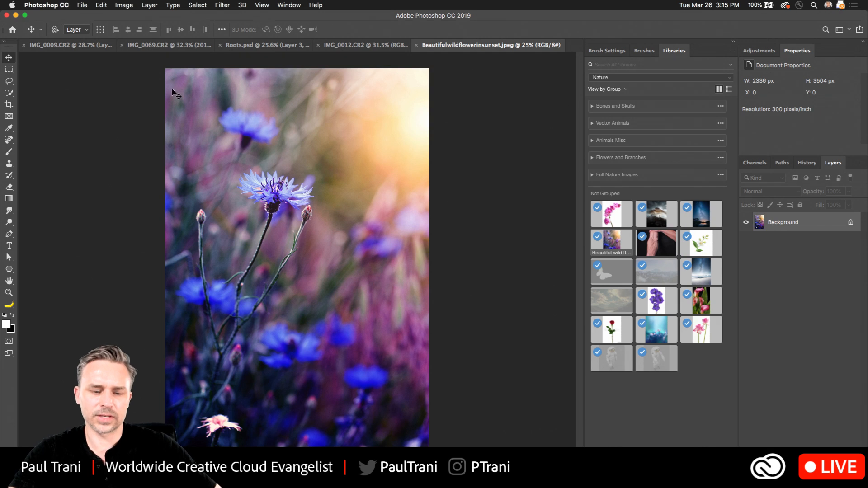
scroll(175, 88, up, 2)
scroll(136, 97, up, 2)
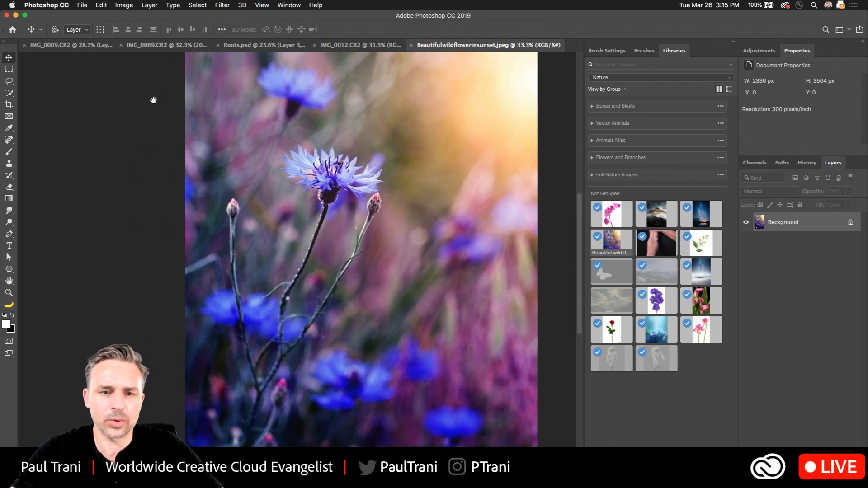
Select the in-focus blue flower and its stems with Select Subject and inspect the selection's edges.
click(196, 4)
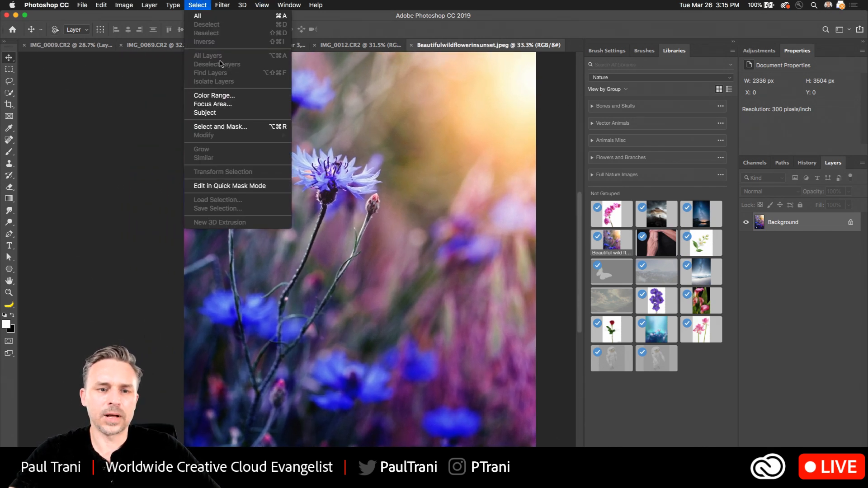
click(231, 112)
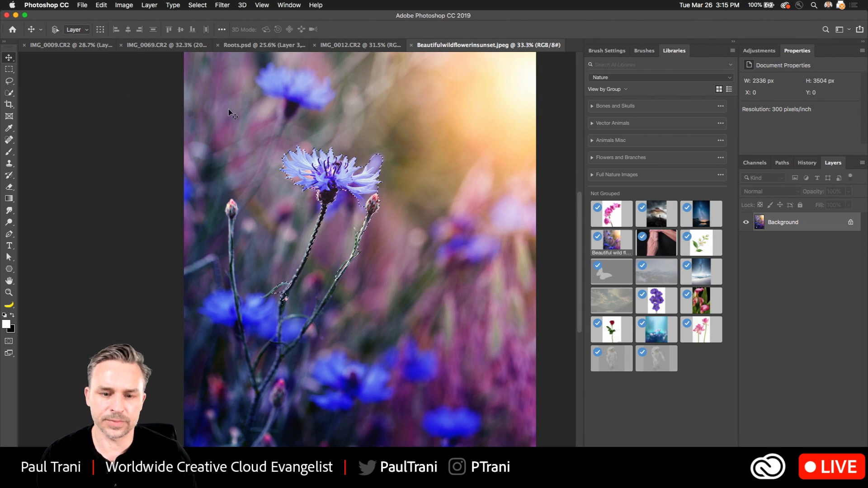
scroll(307, 197, up, 5)
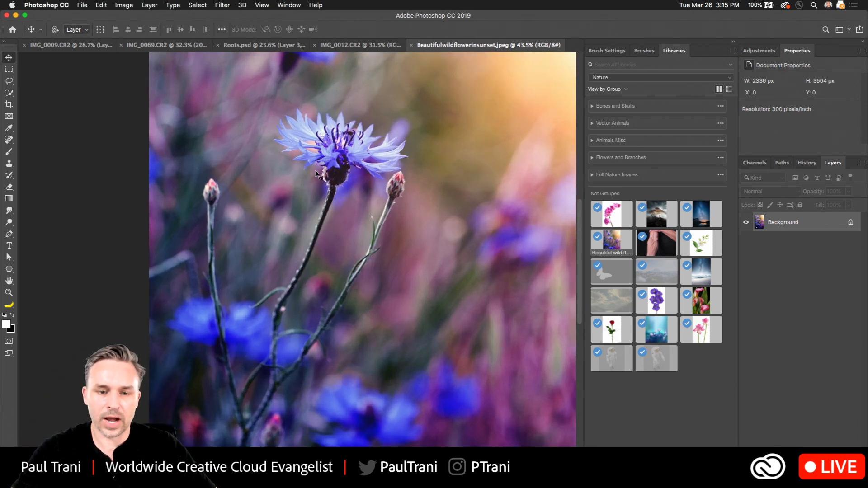
scroll(316, 280, up, 2)
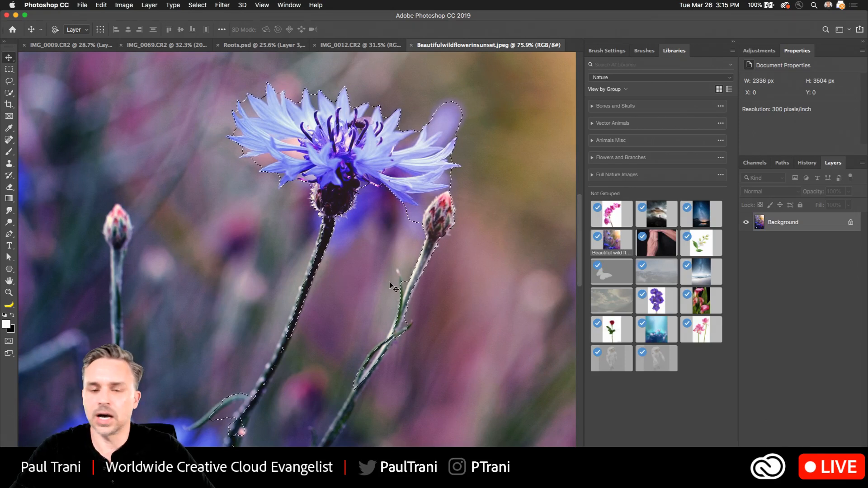
scroll(265, 201, down, 4)
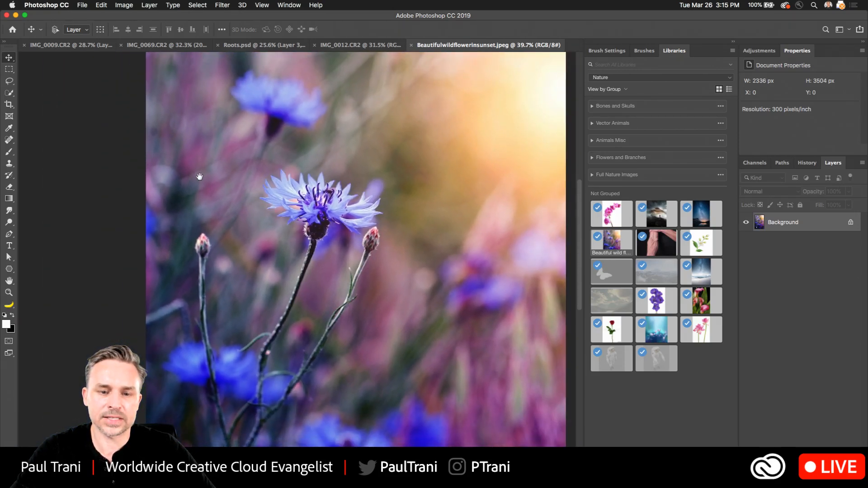
Duplicate the Background layer with the flower selection as its layer mask, and show the original Background beneath it.
scroll(226, 190, right, 3)
drag(797, 225, 803, 478)
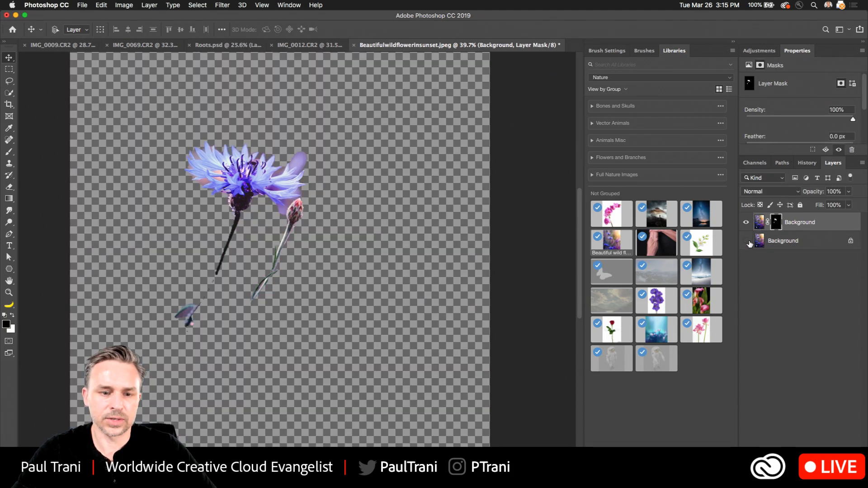
click(747, 241)
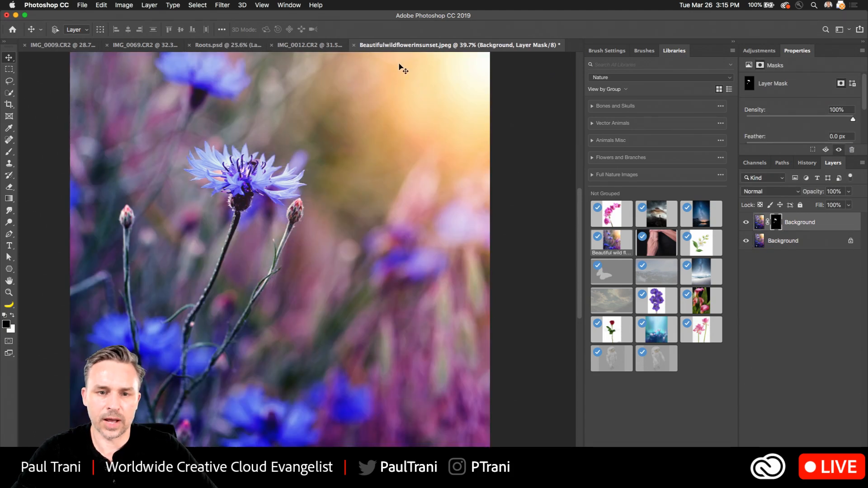
Tile the wildflower photo beside IMG_0069.CR2, copy the 2019 and Spring text layers into it, and regroup the documents as tabs.
drag(407, 45, 539, 137)
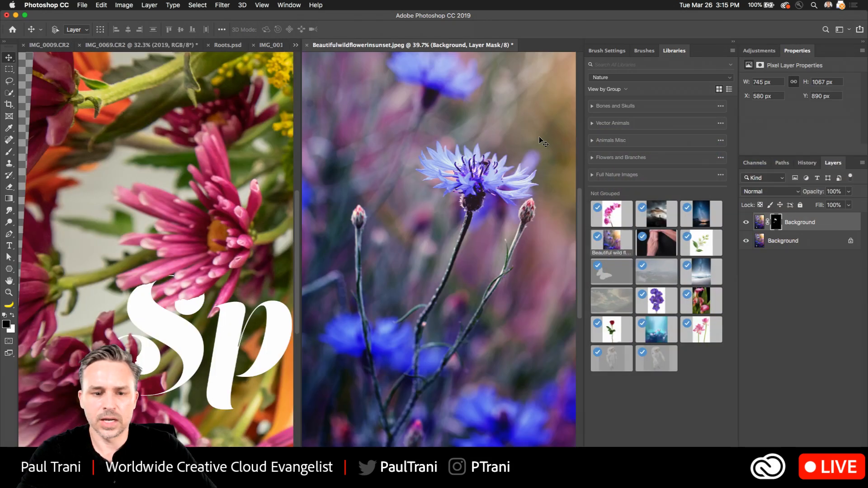
click(246, 195)
click(779, 243)
shift+click(780, 259)
drag(781, 260, 400, 186)
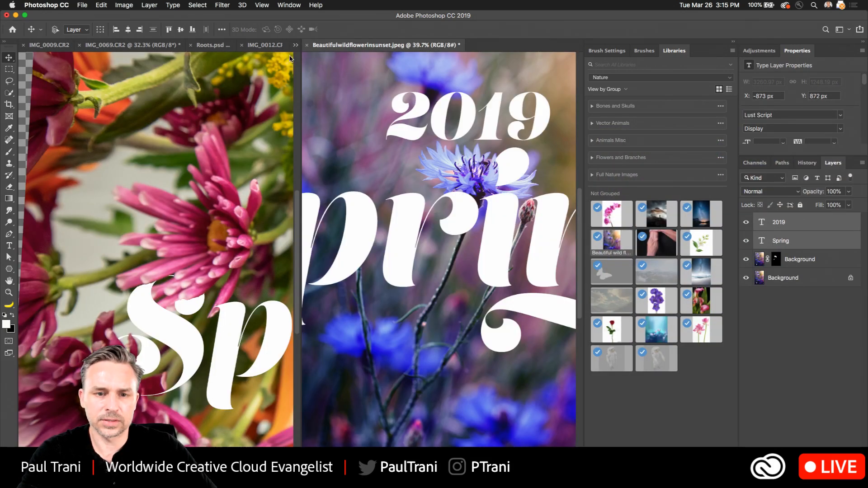
key(super+alt+shift+t)
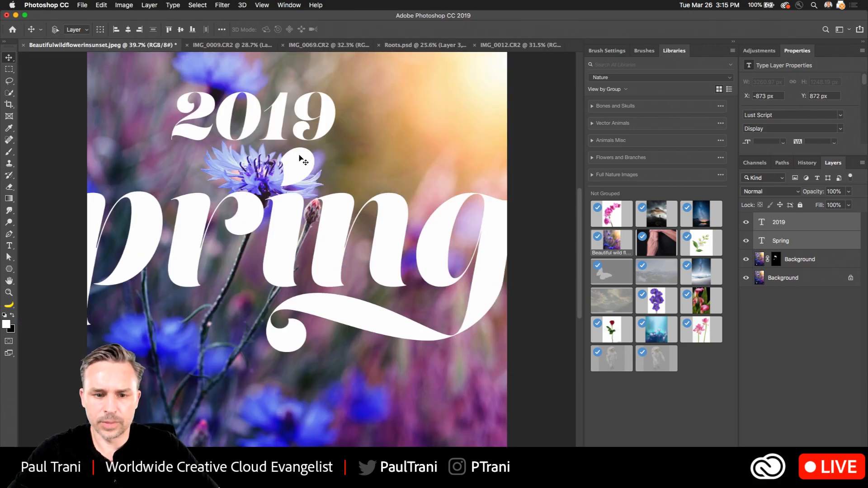
Scale 2019 and Spring down together over the blue flower and place both layers between the masked and original Background.
key(super+t)
drag(520, 358, 232, 243)
drag(33, 159, 257, 223)
key(Return)
drag(821, 245, 807, 274)
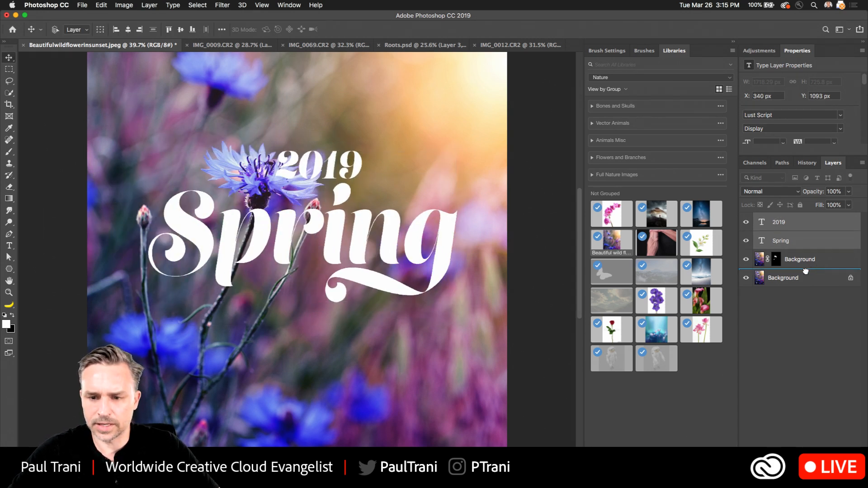
Move the 2019 and Spring text up behind the blue flower and make the masked Background layer active.
drag(256, 205, 270, 165)
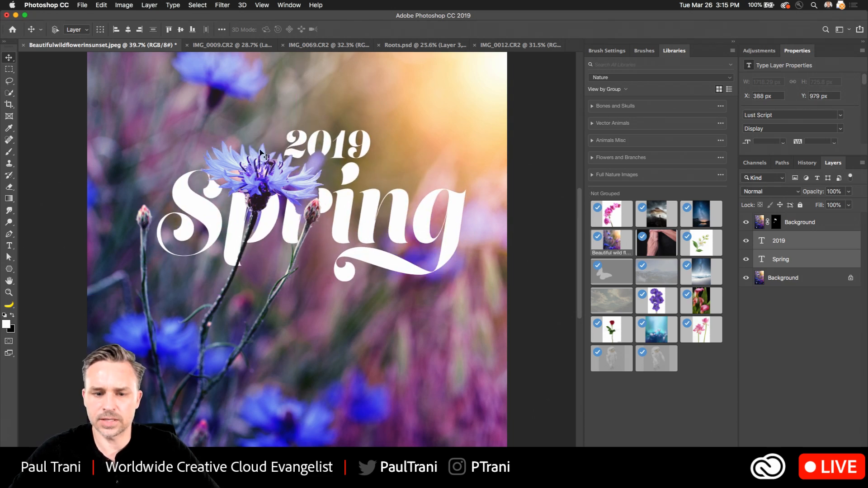
click(782, 219)
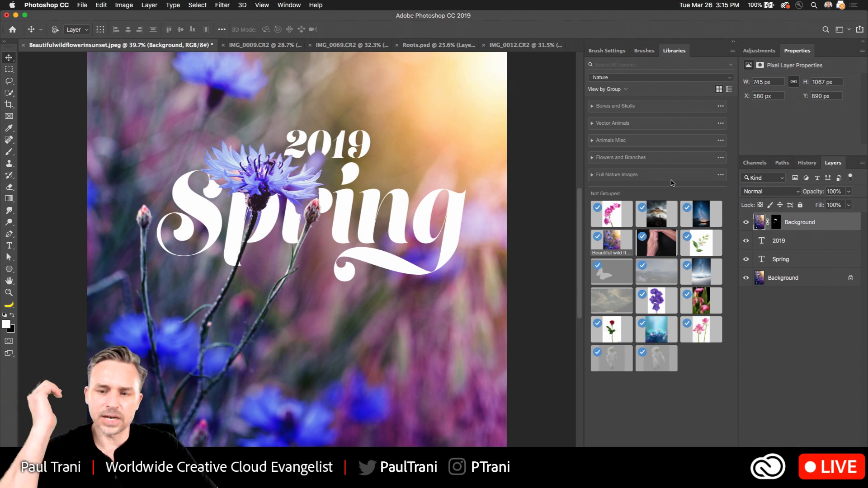
Open the _TLW5900 bird, purple daisies and snowy bison photos from the Nature library's Full Nature Images group.
click(592, 177)
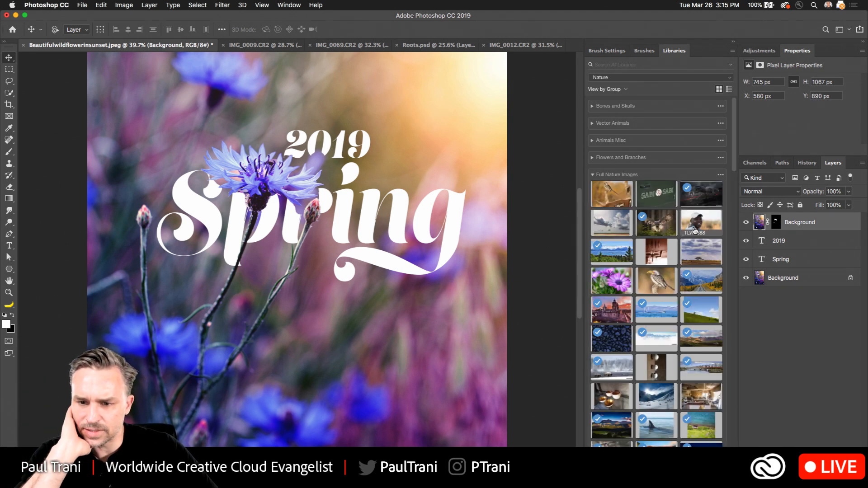
scroll(607, 247, down, 2)
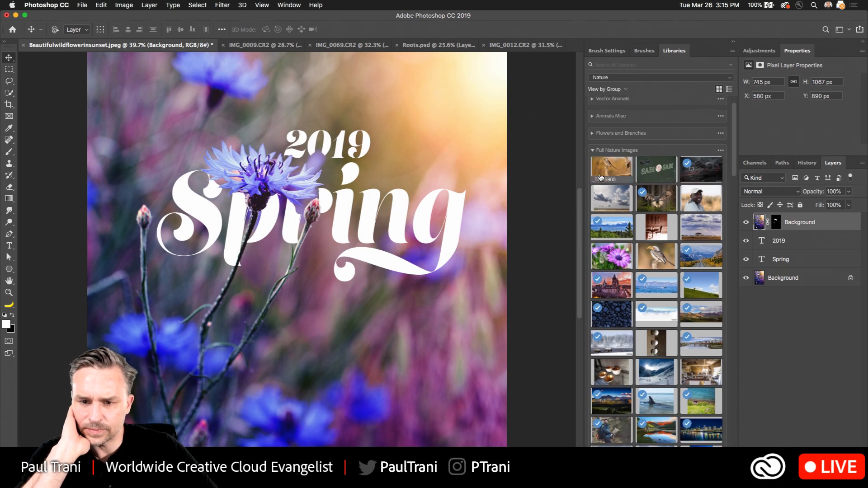
double_click(600, 177)
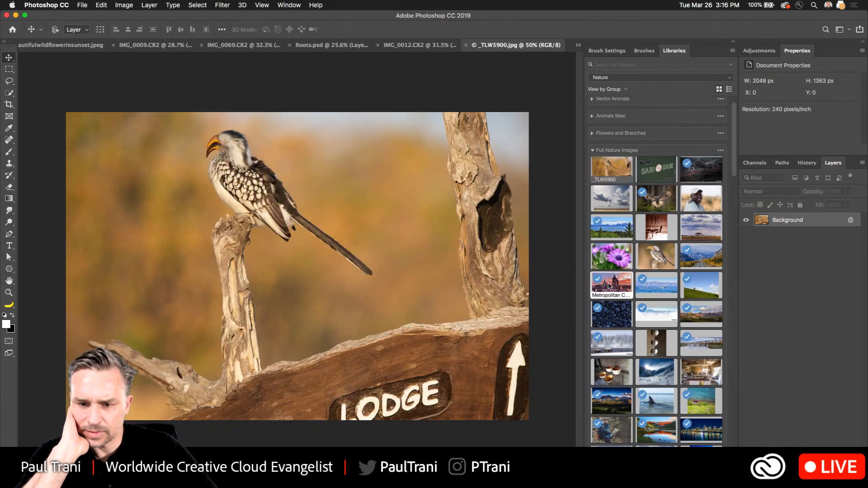
double_click(611, 256)
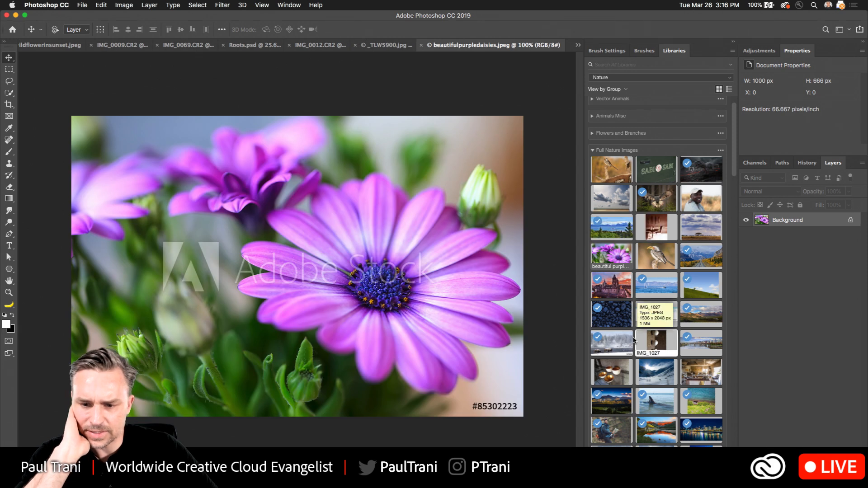
scroll(633, 340, down, 3)
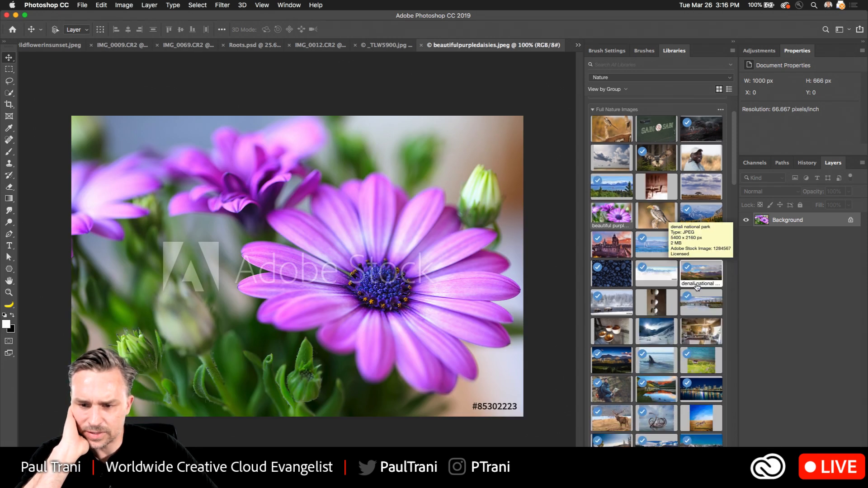
scroll(656, 244, down, 5)
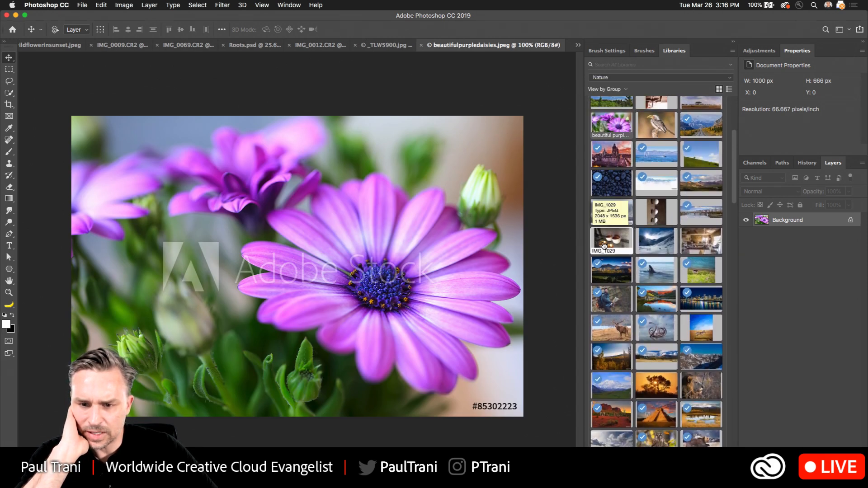
double_click(611, 211)
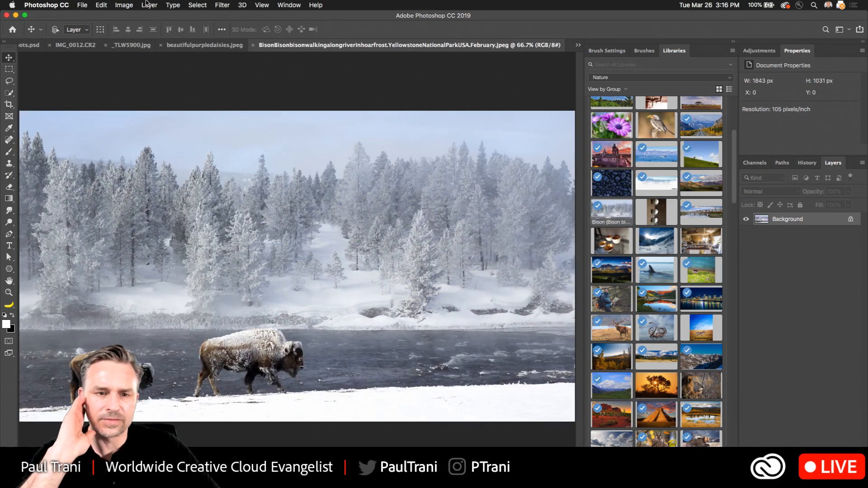
Select the bison with Select Subject and duplicate the Background layer with that selection as its layer mask, keeping the original visible.
click(223, 5)
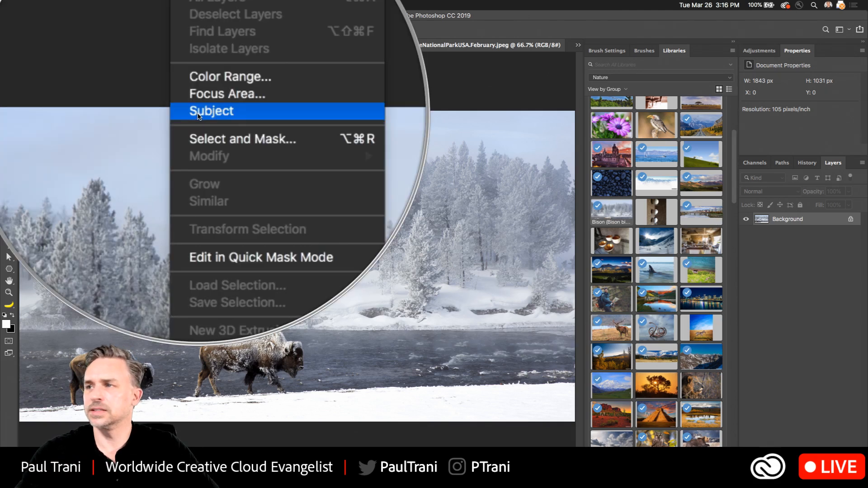
click(199, 114)
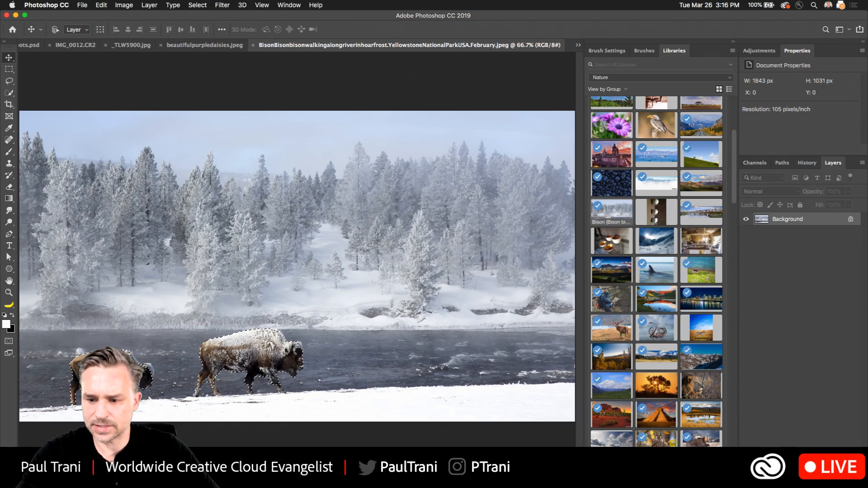
key(super+j)
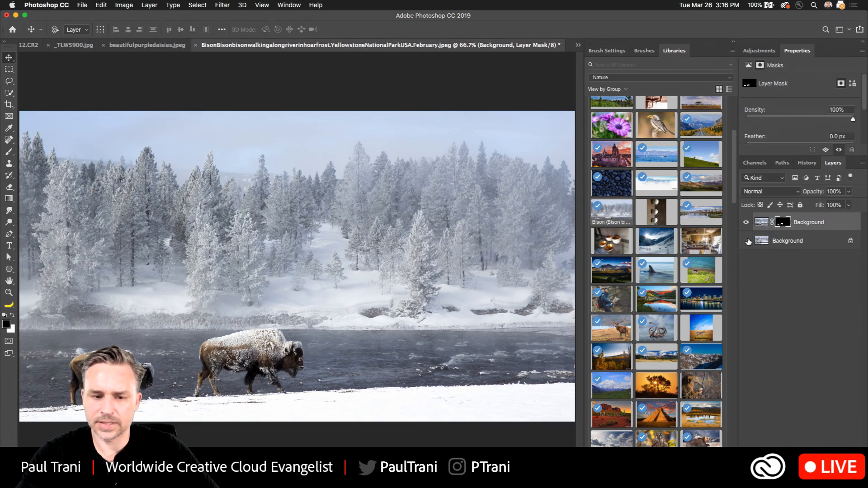
click(747, 241)
click(747, 241)
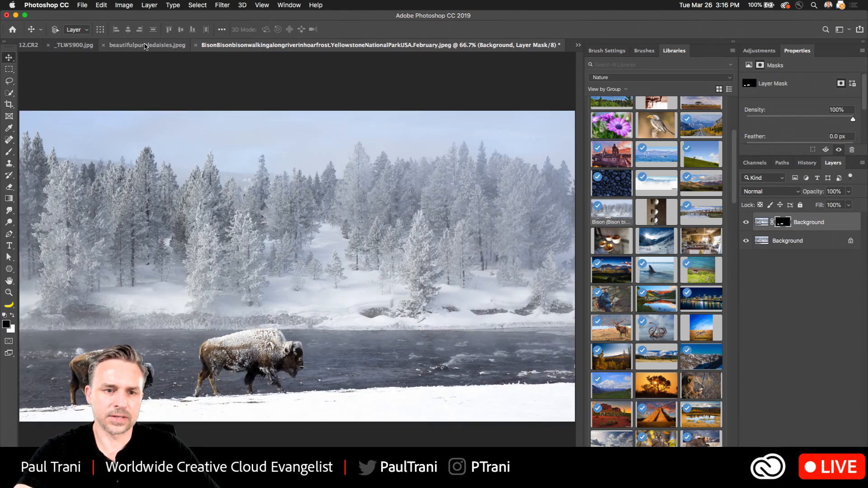
Tile the bison photo beside the wildflower photo, copy the 2019 and Spring text layers into it, and regroup the documents as tabs.
drag(250, 51, 583, 106)
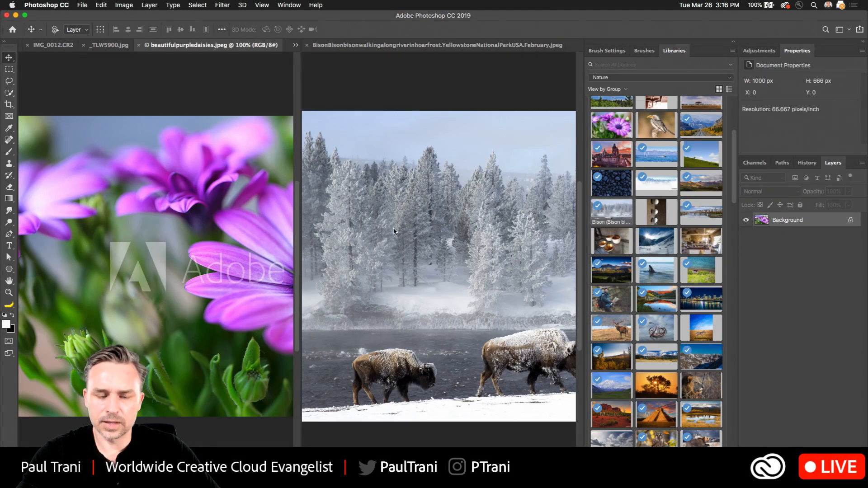
key(ctrl+Tab)
key(ctrl+Tab)
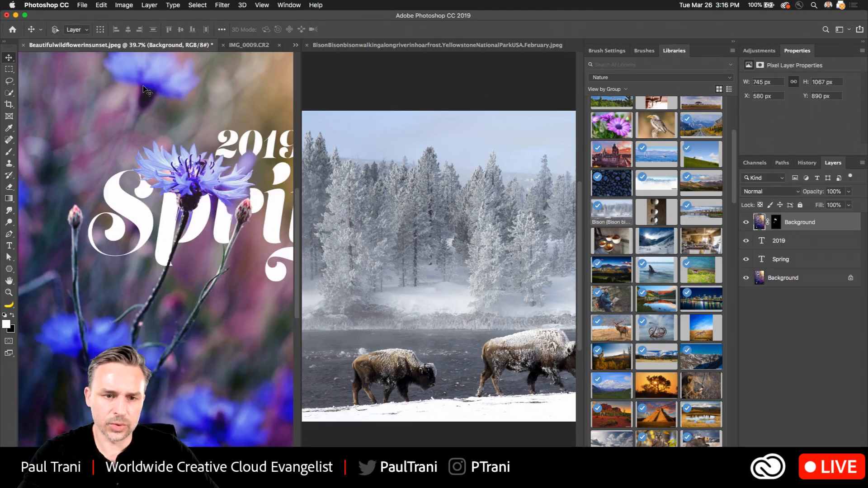
click(796, 244)
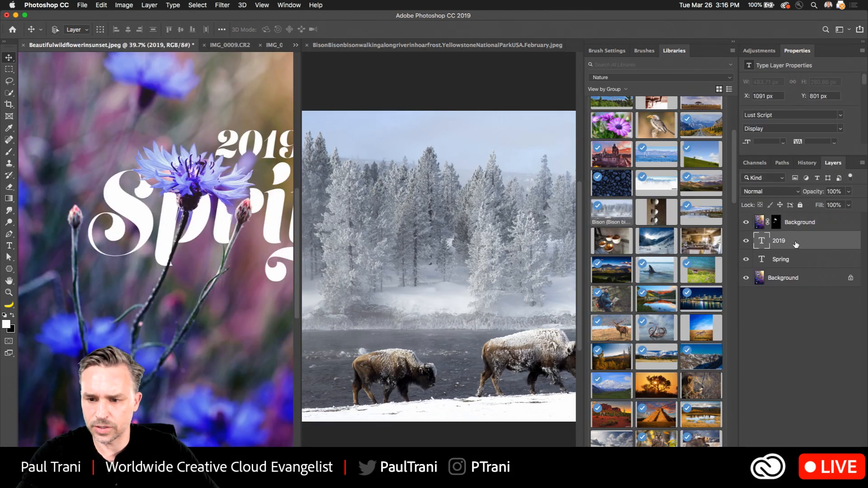
shift+click(799, 267)
drag(794, 251, 393, 322)
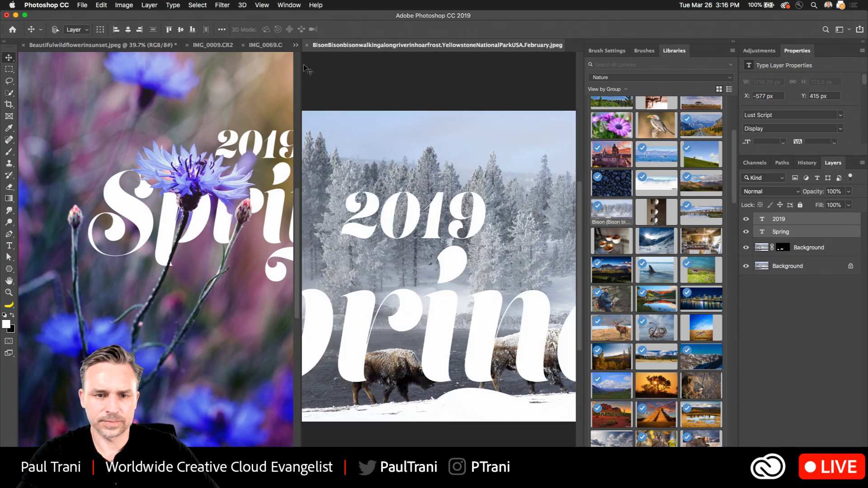
drag(326, 48, 213, 58)
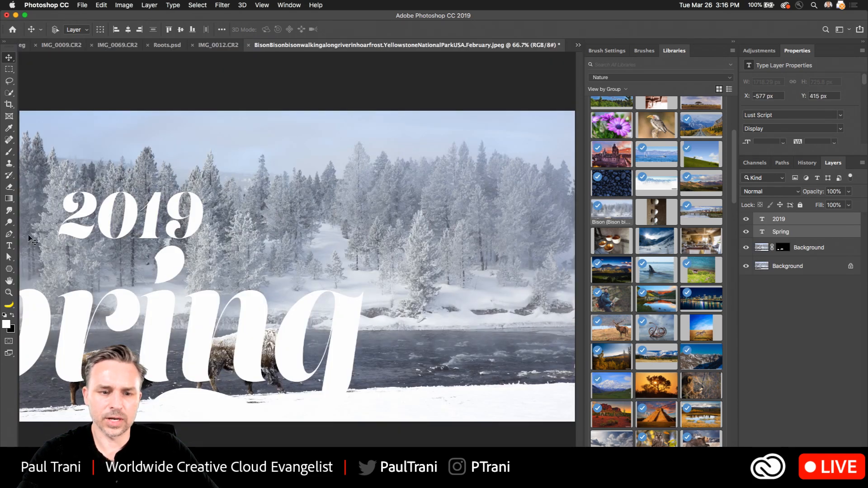
Center 2019 and Spring across the bison photo and place both text layers between the masked and original Background.
drag(113, 282, 311, 265)
drag(784, 228, 789, 257)
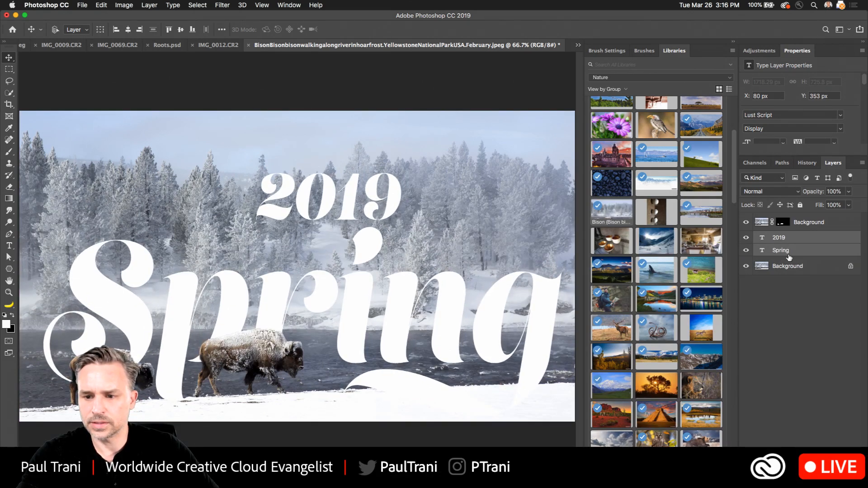
Replace the 2019 text with "not" and move it close above the word Spring.
click(791, 240)
click(13, 246)
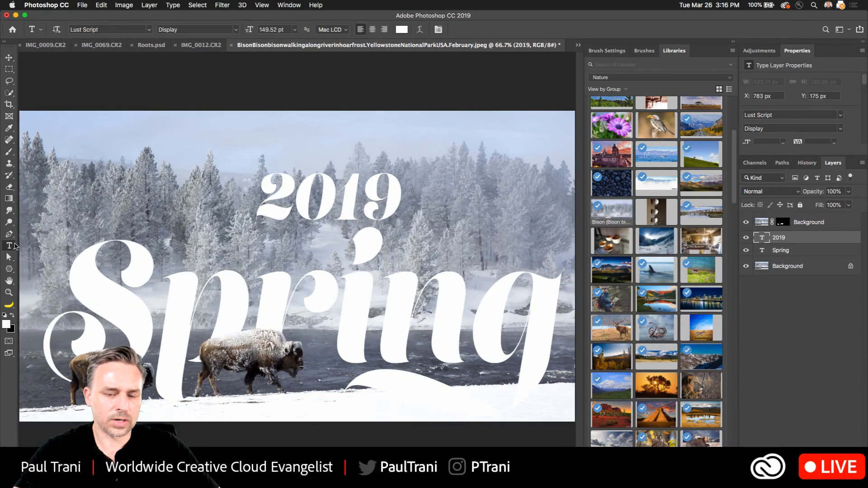
double_click(312, 193)
key(BackSpace)
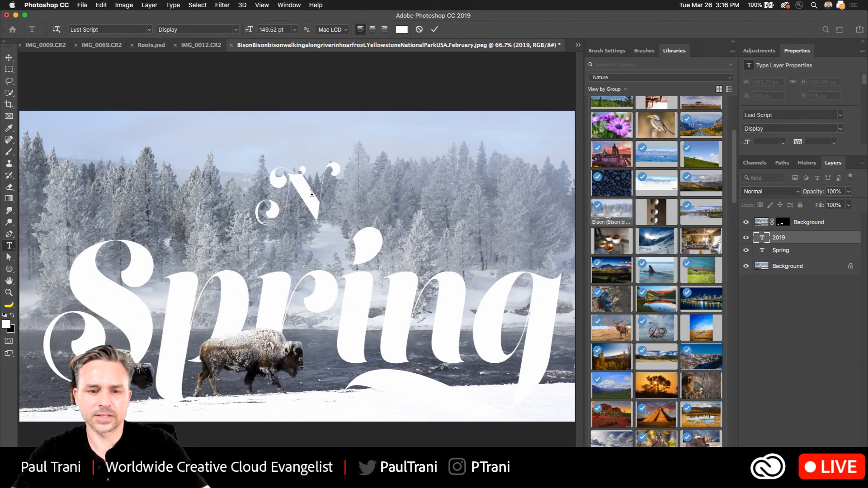
text(not)
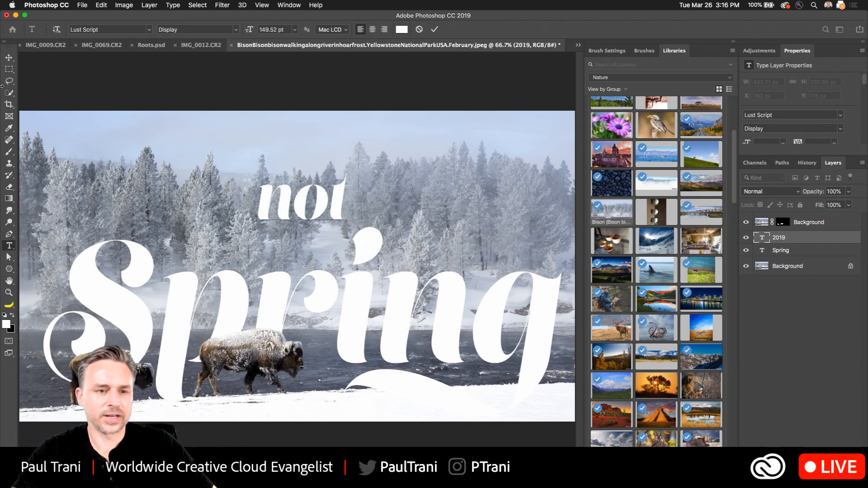
click(8, 58)
drag(284, 202, 250, 243)
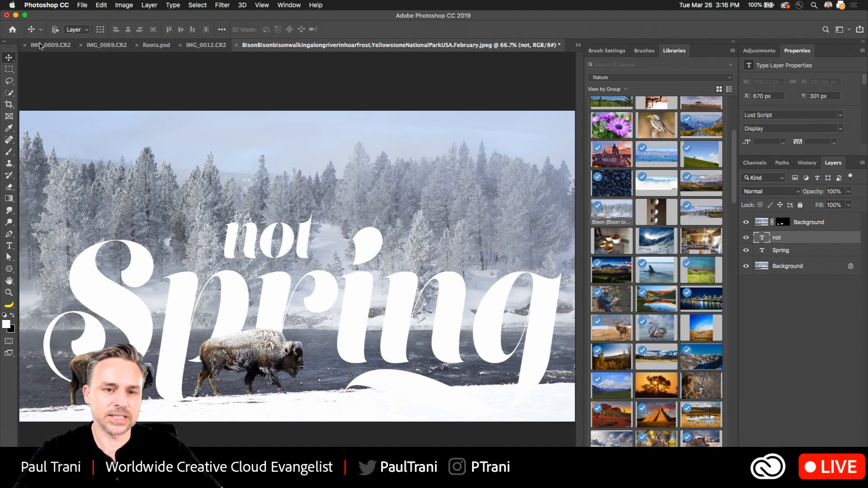
Switch to Roots.psd, scale the orange flower on Layer 3 to about 39%, and place it in the woman's hair above her ear.
click(578, 44)
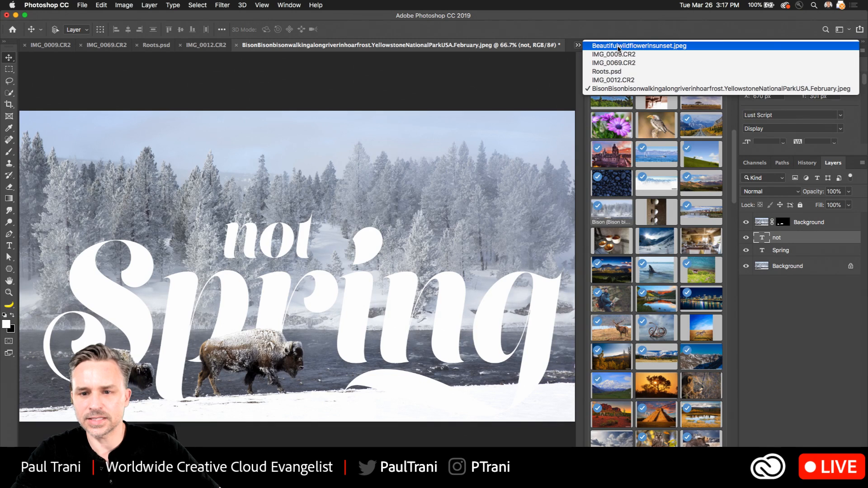
click(623, 72)
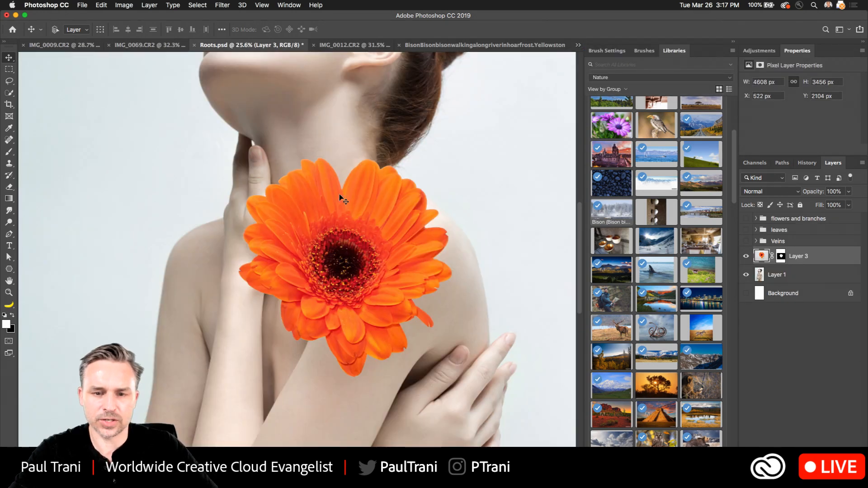
scroll(344, 218, down, 5)
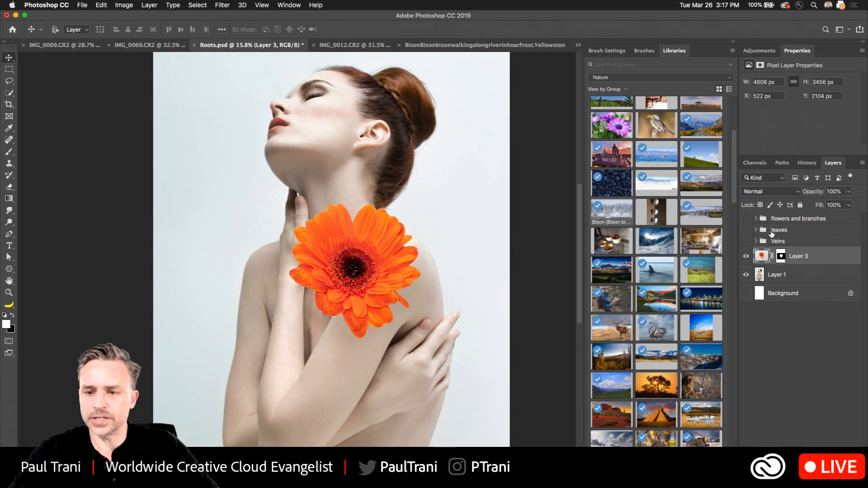
key(t)
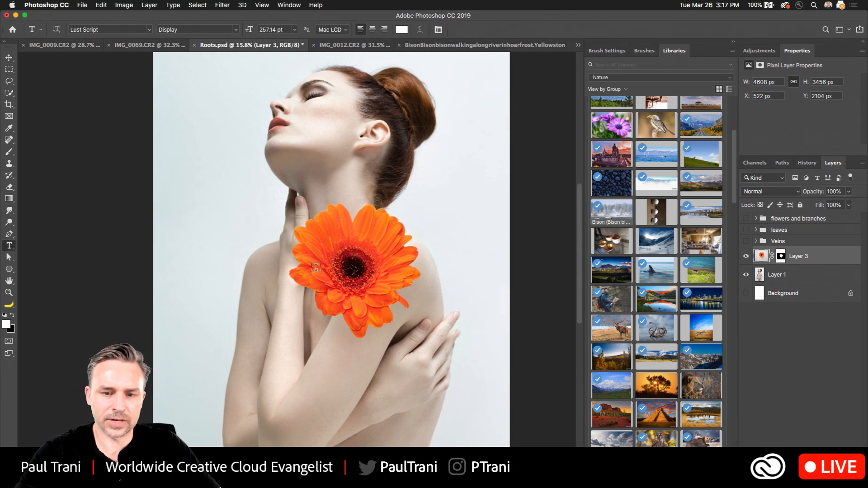
click(10, 58)
key(super+t)
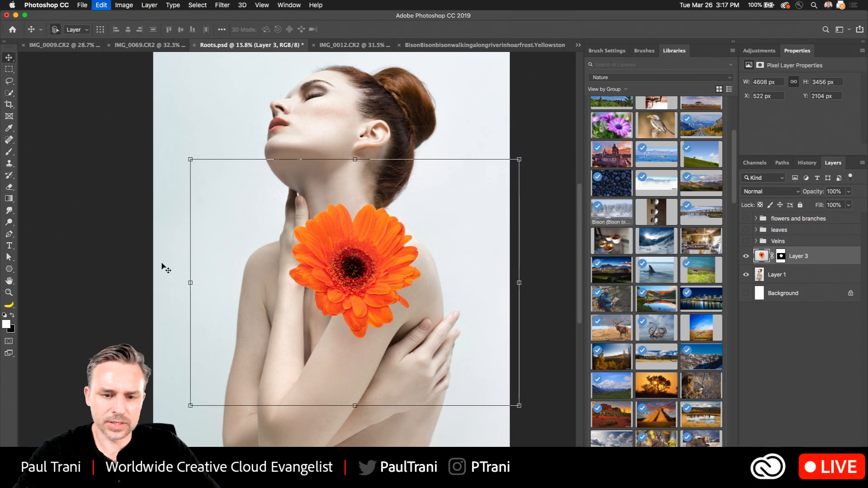
drag(188, 407, 394, 251)
drag(426, 198, 359, 95)
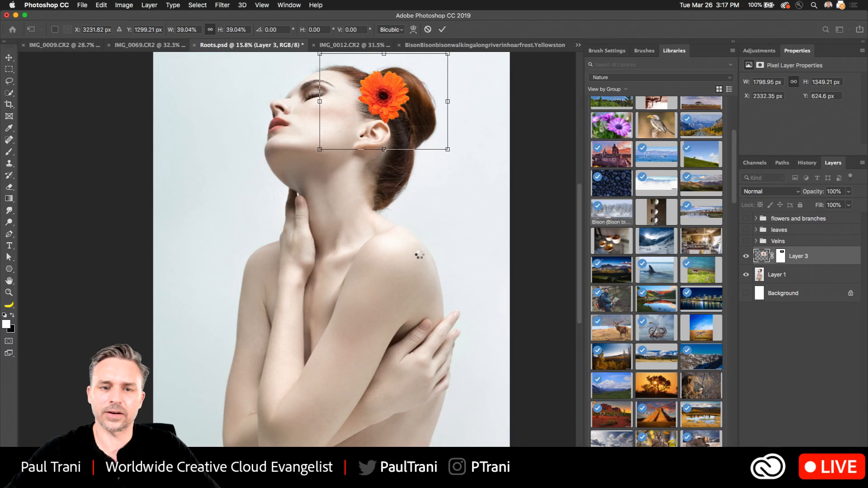
key(Return)
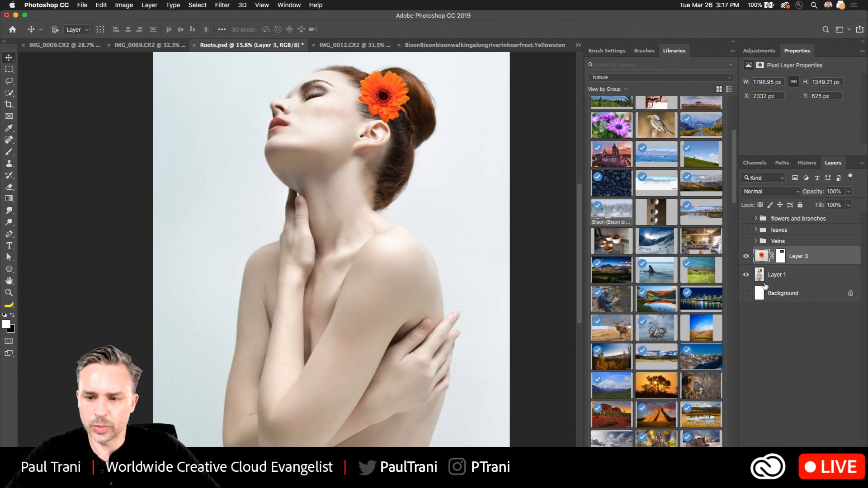
Make the woman's portrait layer, Layer 1, active and choose the Lasso tool for working around her head.
click(772, 277)
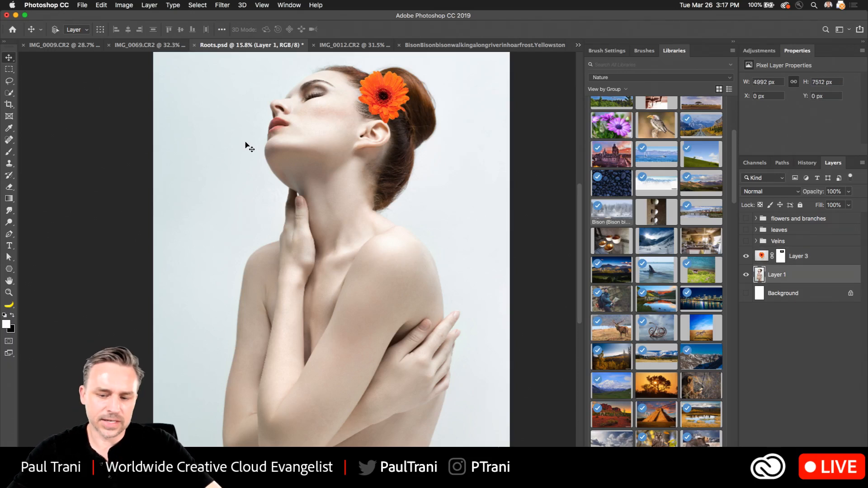
key(BackSpace)
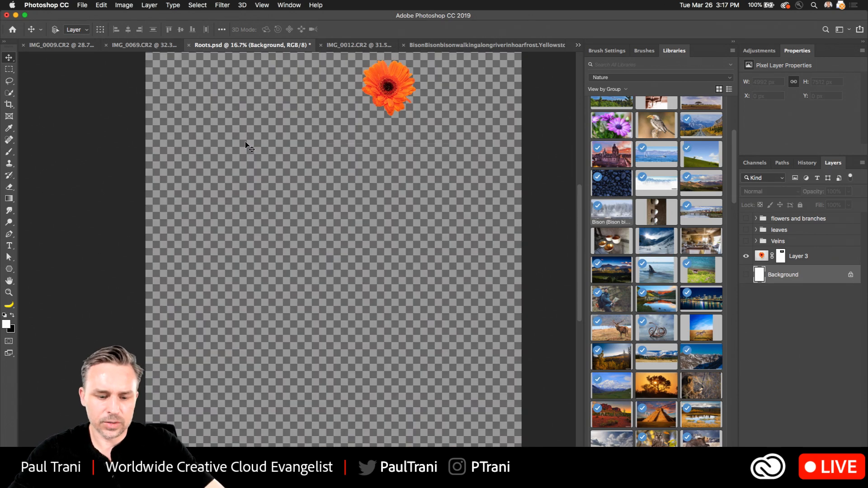
key(super+z)
key(super+equal)
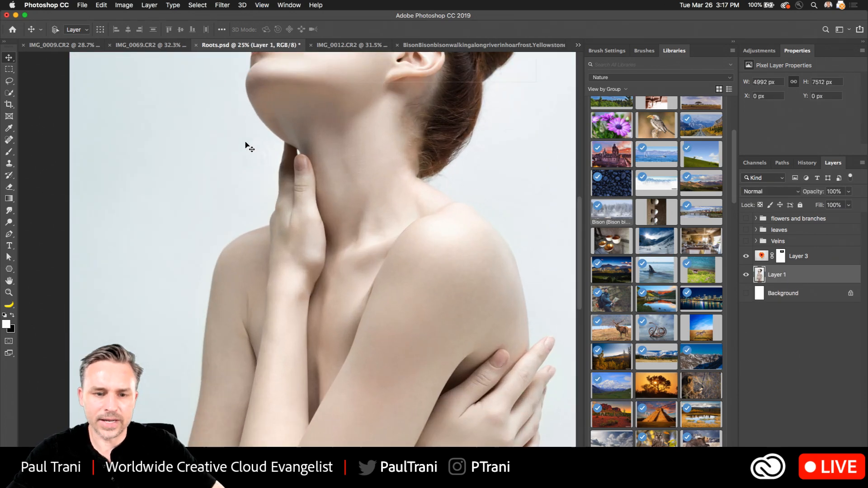
drag(307, 226, 272, 348)
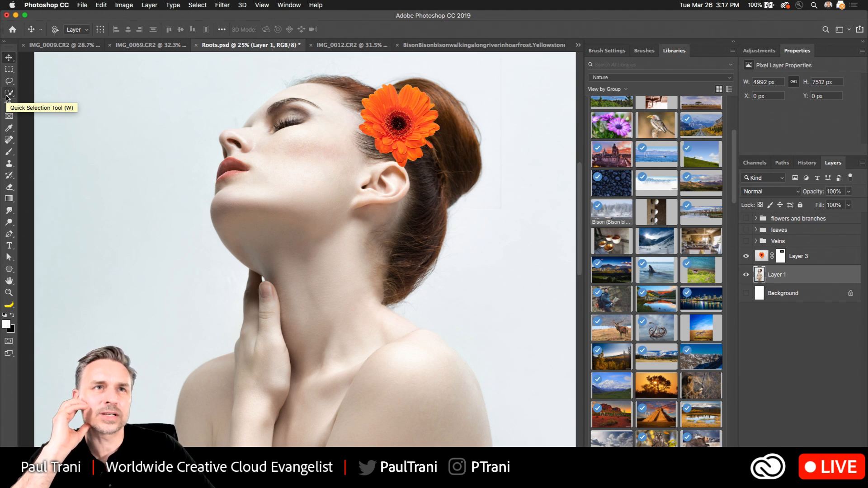
click(6, 96)
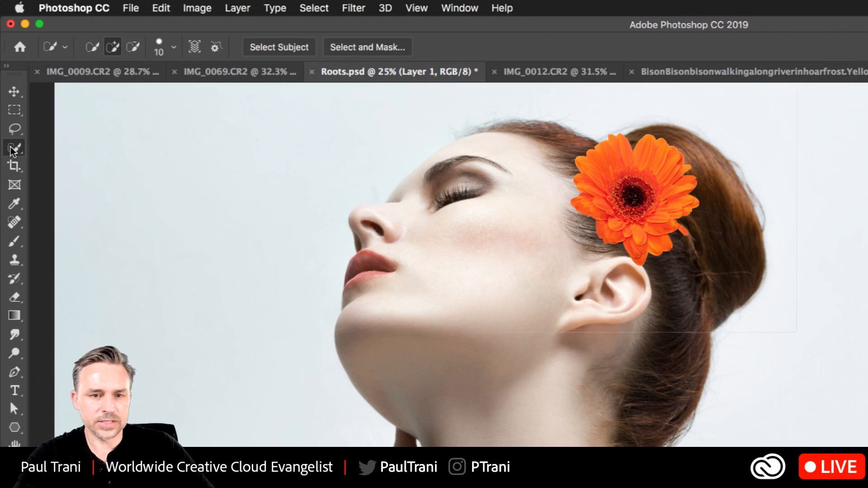
click(15, 130)
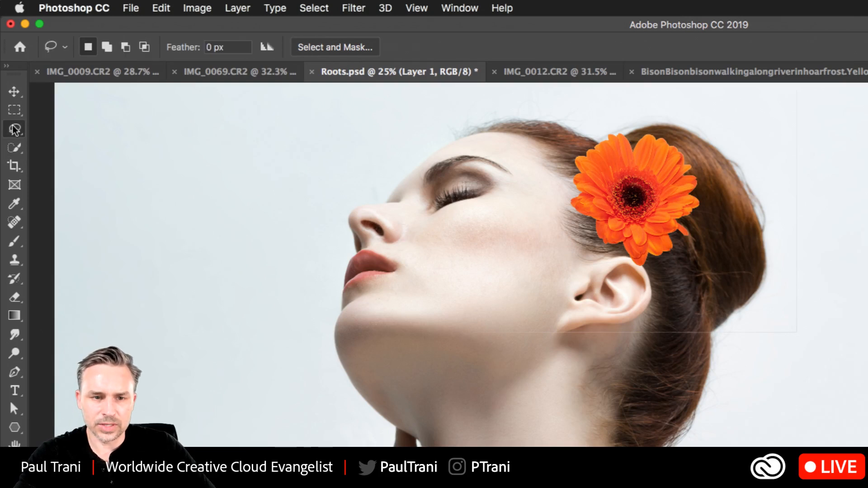
Try selecting the light background around the woman with the Magic Wand, and clear the selection.
click(15, 148)
click(15, 129)
click(14, 149)
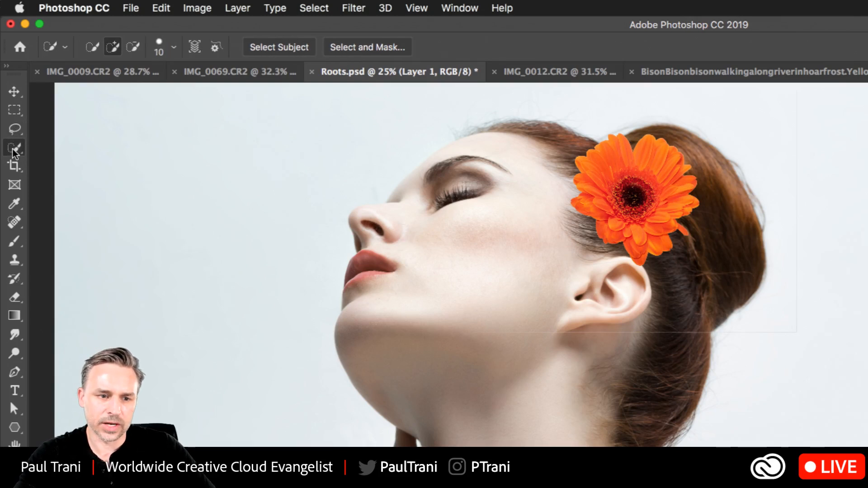
mouse_move(15, 152)
mouse_down()
mouse_move(48, 149)
mouse_move(50, 159)
mouse_up()
click(337, 244)
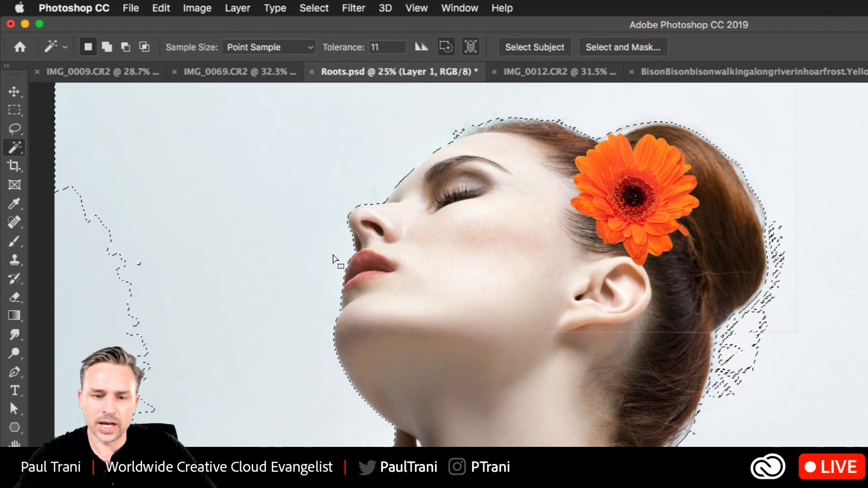
key(super+d)
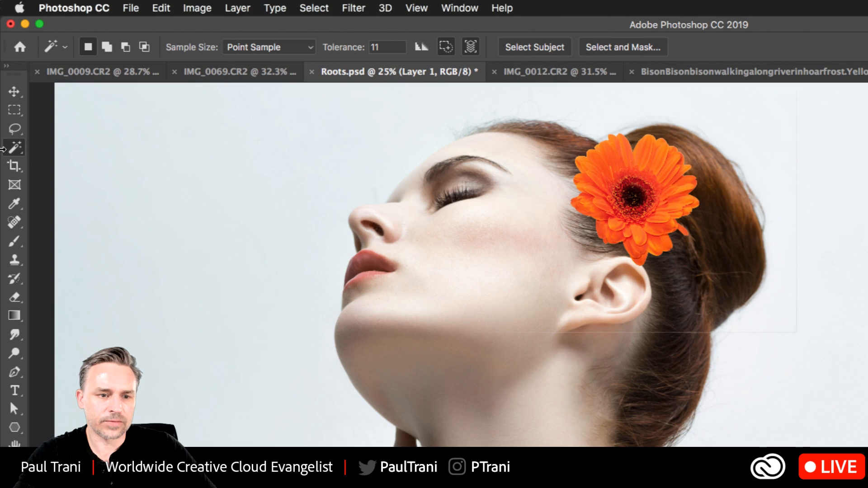
Return to the Magic Wand, check the selection outline around the woman, and turn it into a layer mask on Layer 1.
click(13, 132)
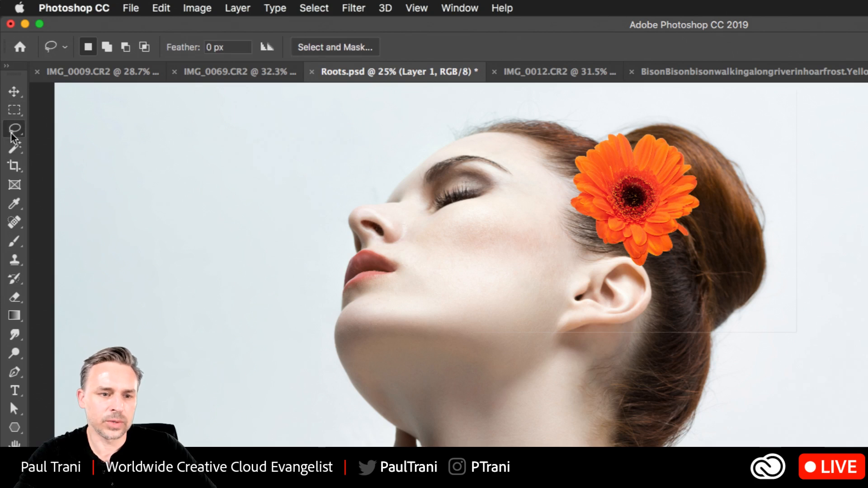
click(8, 149)
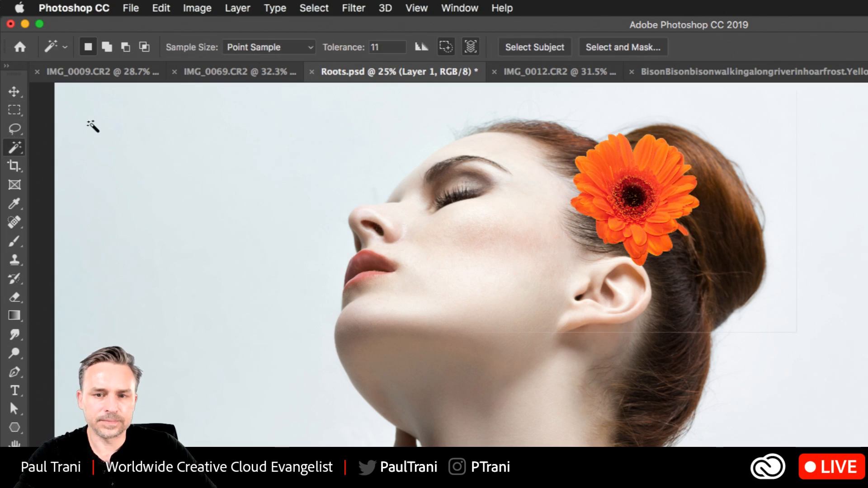
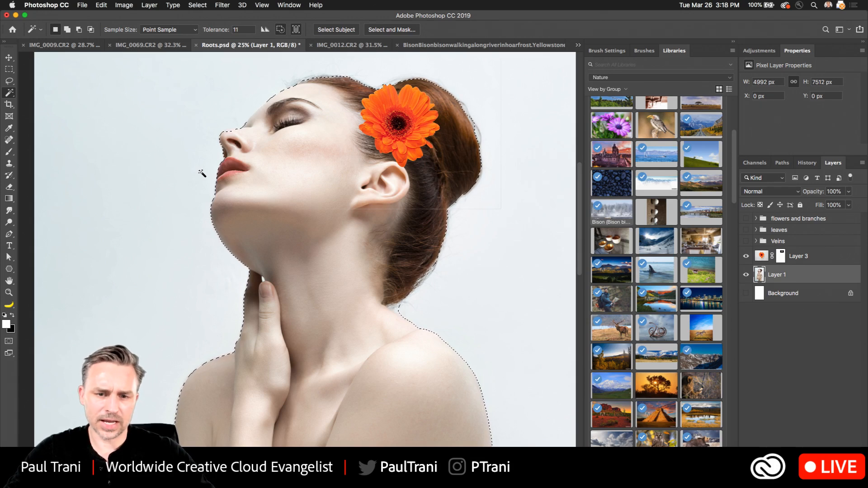
scroll(204, 167, down, 15)
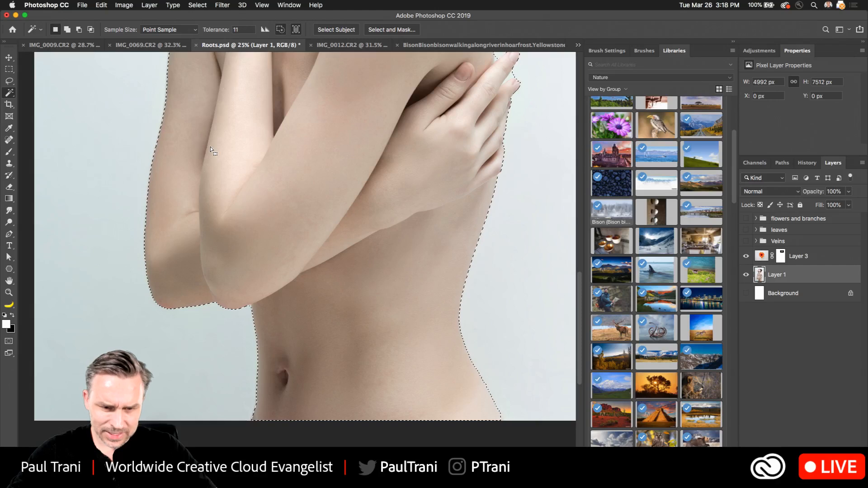
scroll(217, 159, up, 2)
scroll(224, 168, up, 12)
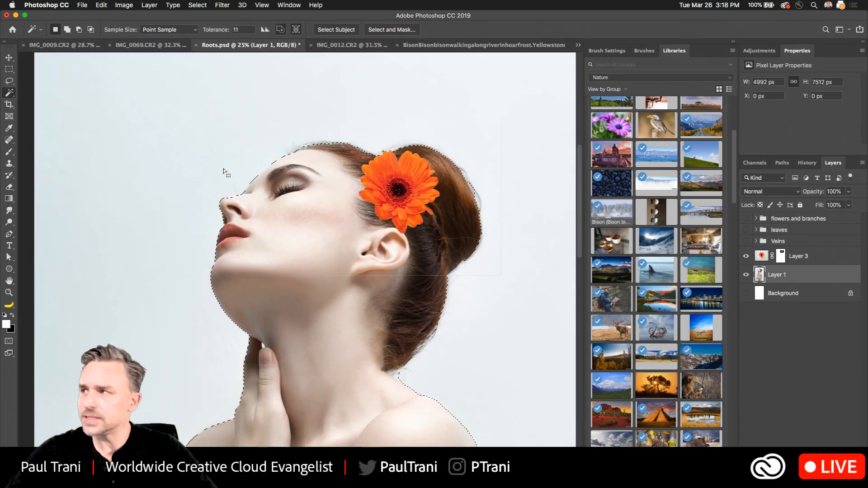
scroll(223, 171, down, 2)
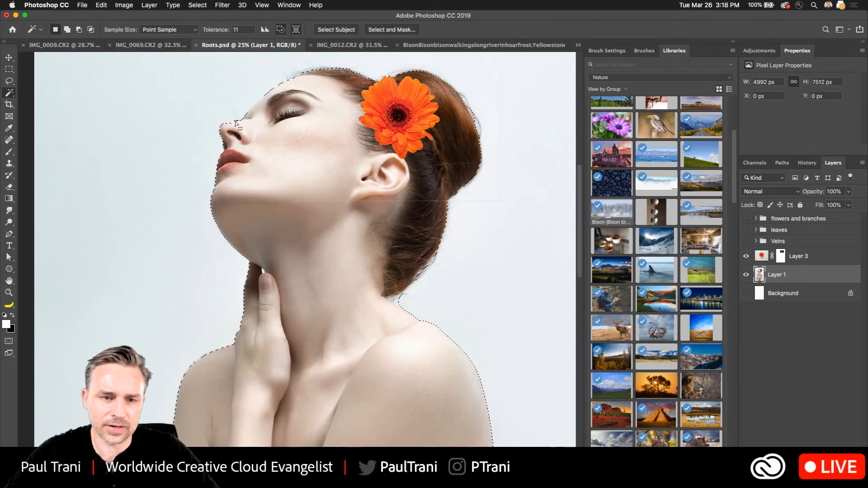
scroll(290, 168, down, 12)
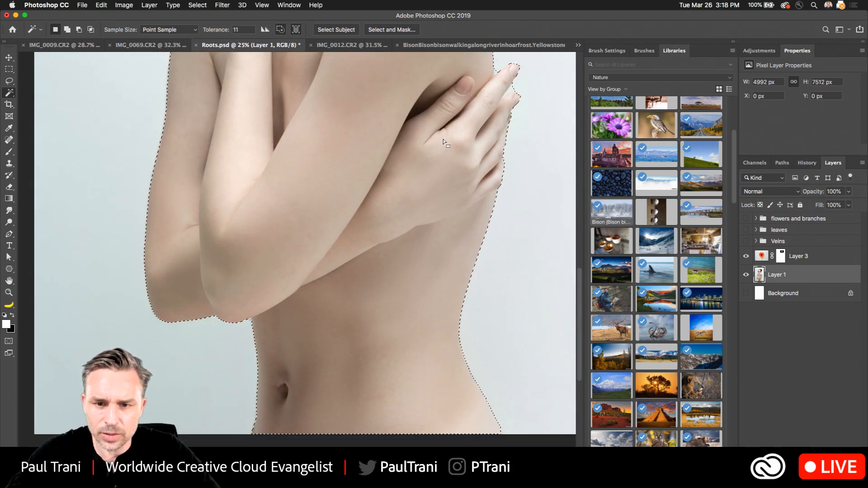
scroll(461, 156, up, 2)
scroll(237, 142, up, 10)
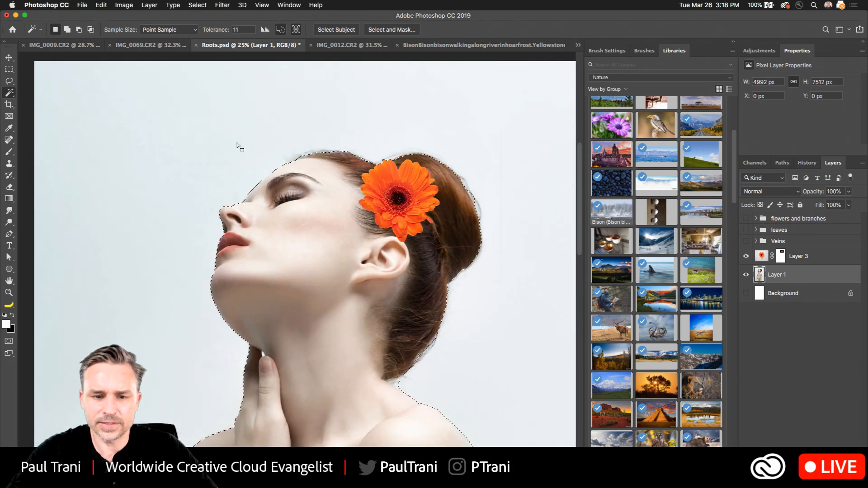
scroll(338, 180, down, 3)
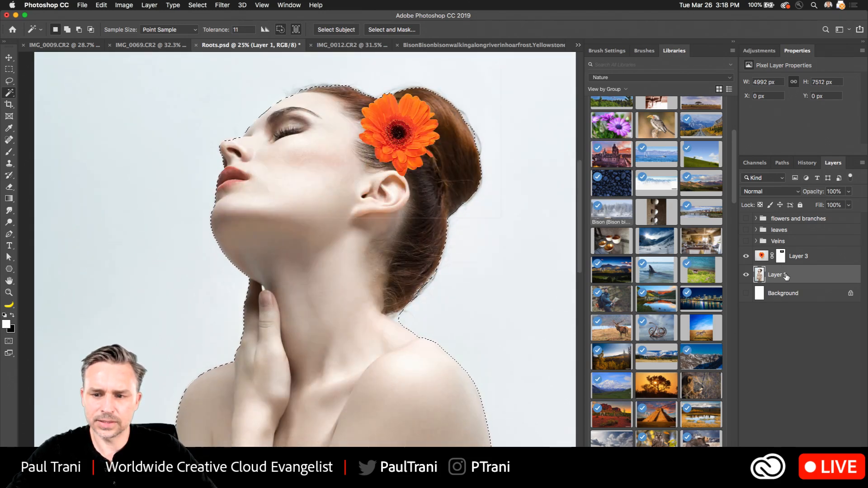
click(810, 480)
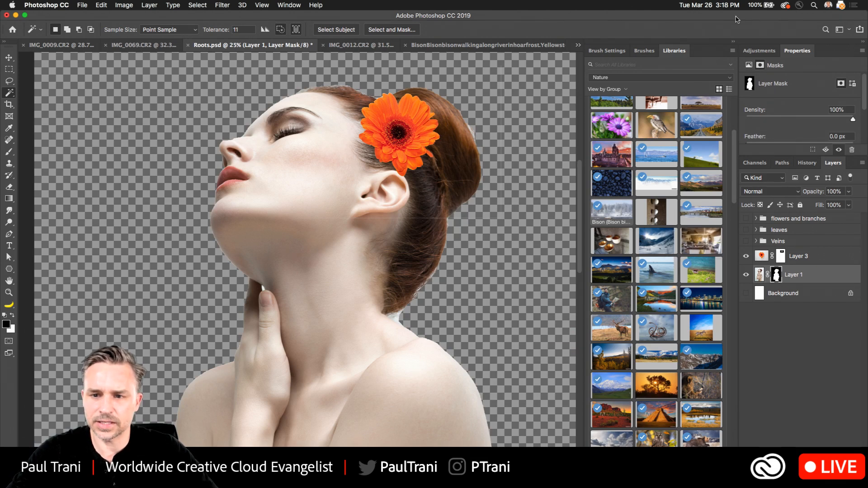
Collapse the library area and enlarge the mask properties to show all refine options for the Layer 1 mask.
click(734, 42)
scroll(427, 86, up, 3)
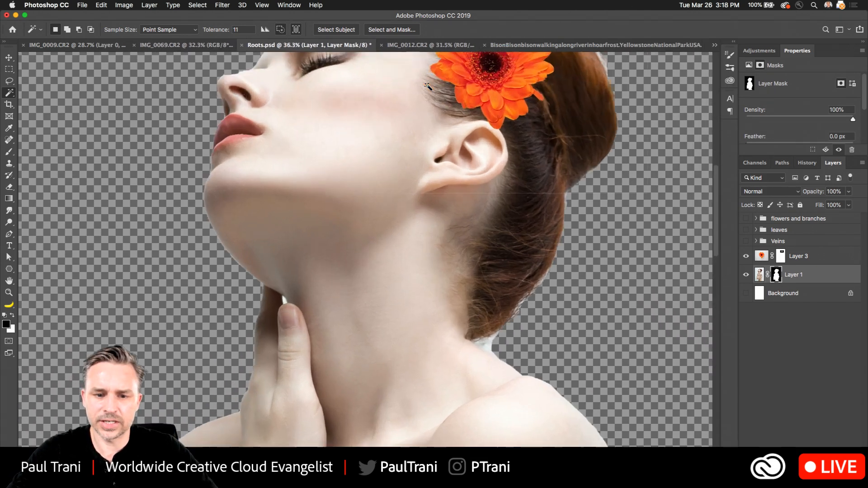
scroll(333, 290, up, 4)
scroll(159, 346, down, 1)
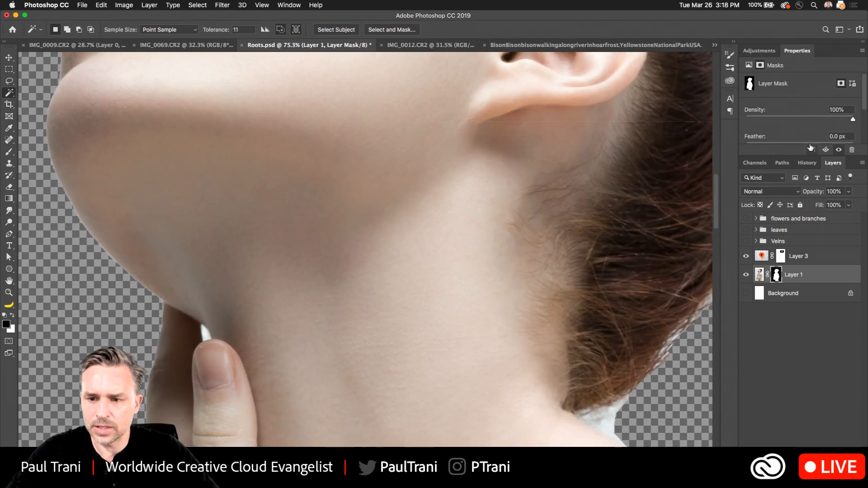
drag(791, 155, 517, 275)
With the Lasso tool active, examine the masked edges along the woman's forehead, nose and hair.
click(10, 81)
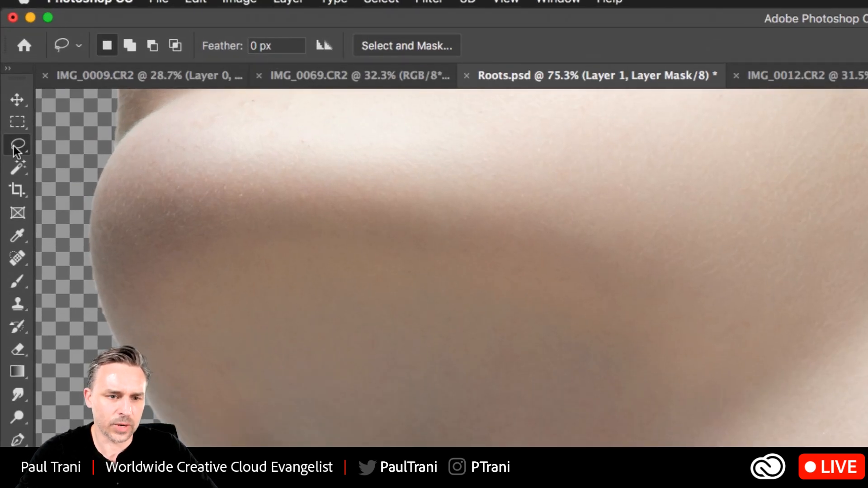
drag(186, 144, 81, 394)
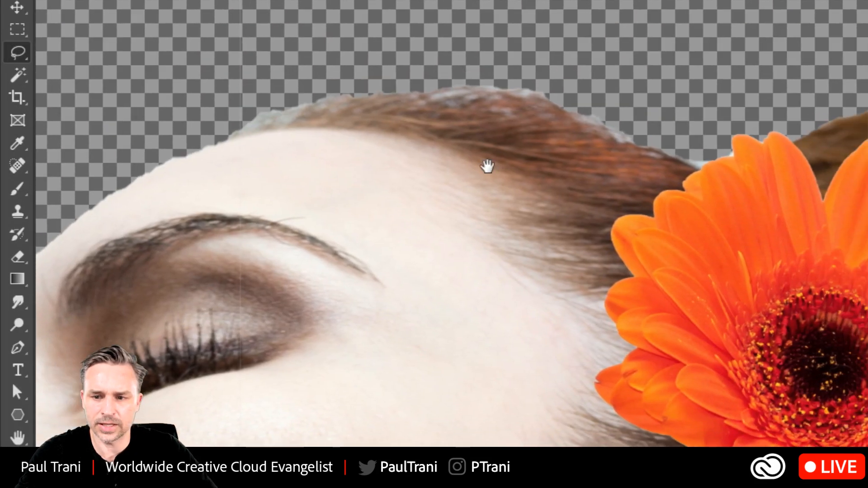
drag(487, 165, 85, 43)
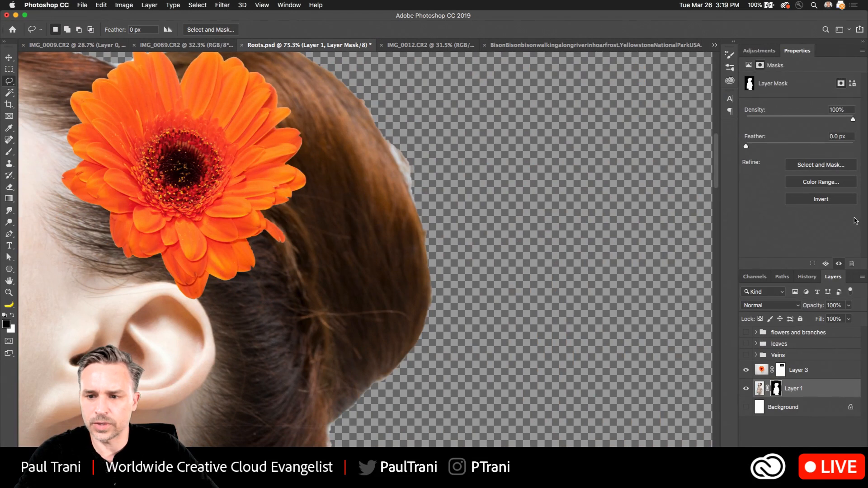
drag(290, 205, 424, 244)
drag(221, 181, 425, 240)
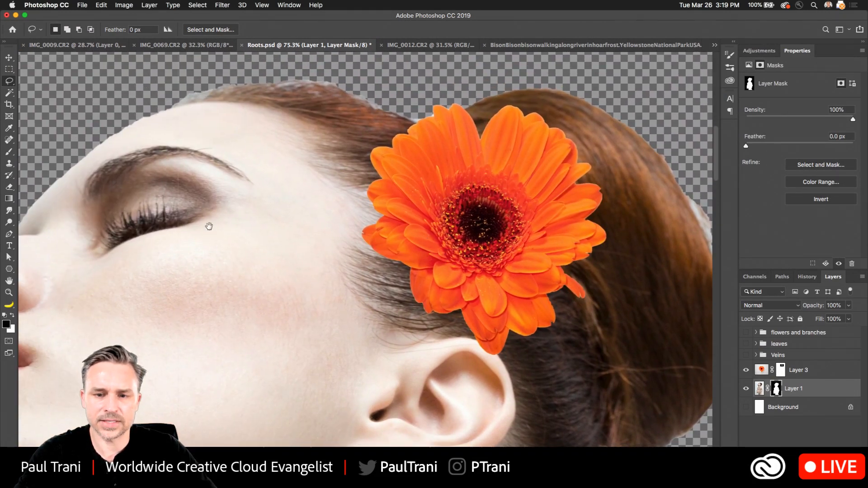
drag(209, 226, 333, 165)
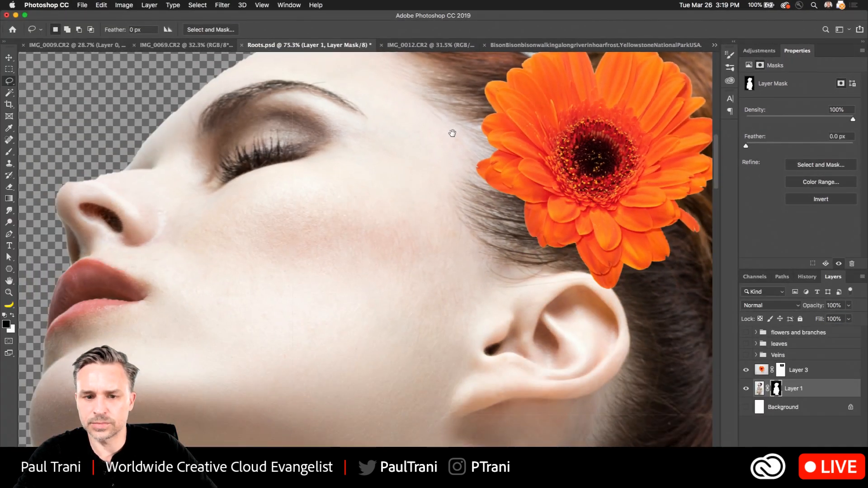
drag(184, 171, 26, 357)
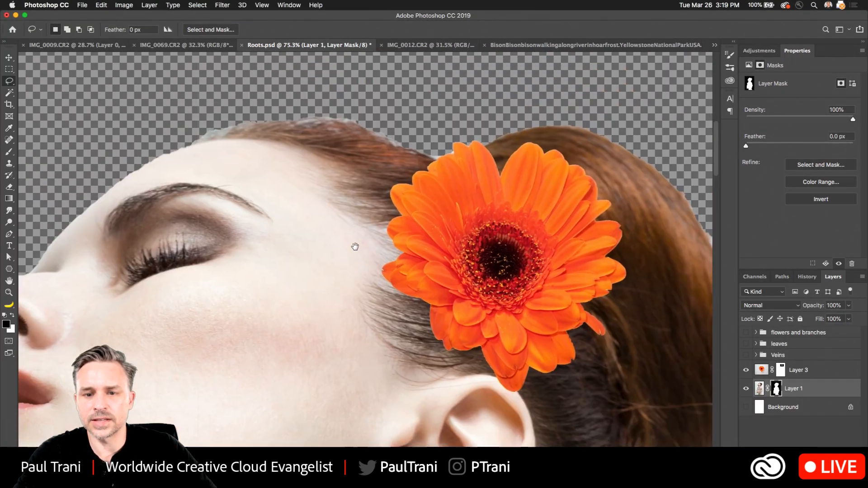
Try a 10 px feather on the Layer 1 mask and reset it to 0 px.
click(790, 146)
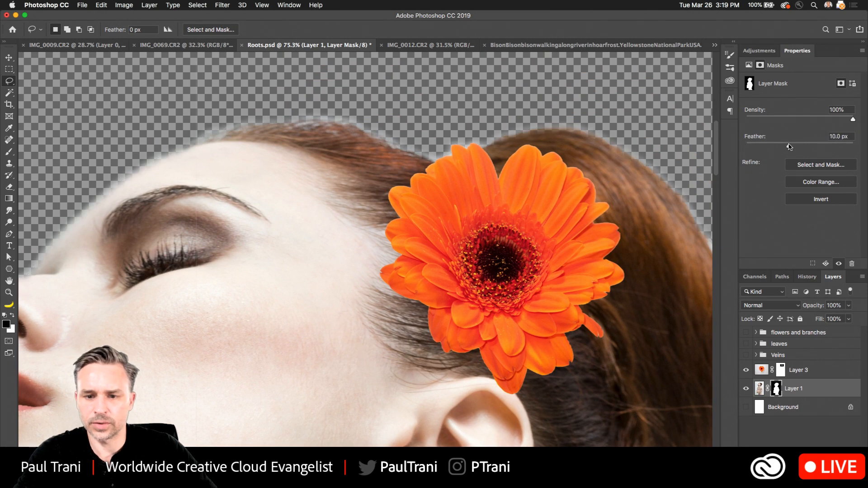
drag(790, 147, 742, 146)
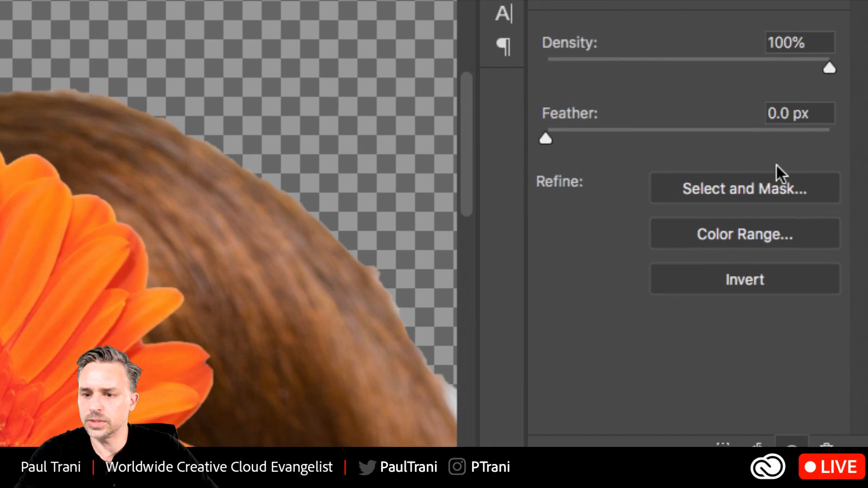
Open Select and Mask for the Layer 1 mask and inspect the face and hair edges against the red overlay.
click(770, 187)
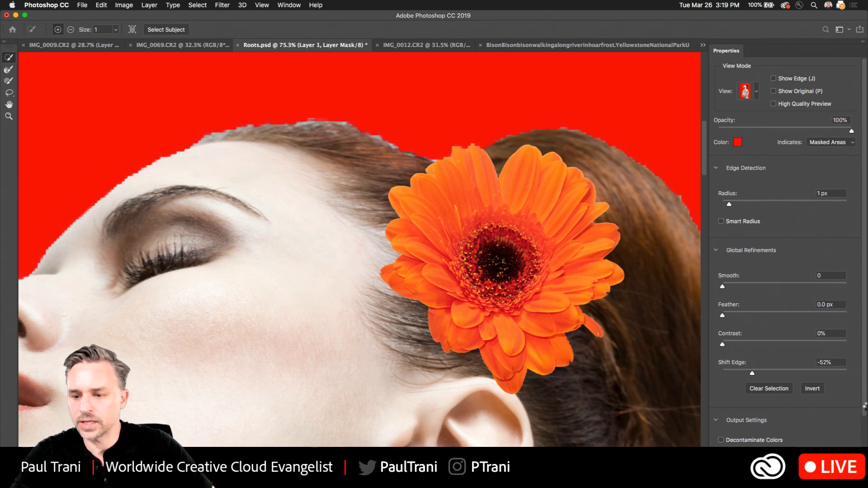
scroll(297, 180, up, 5)
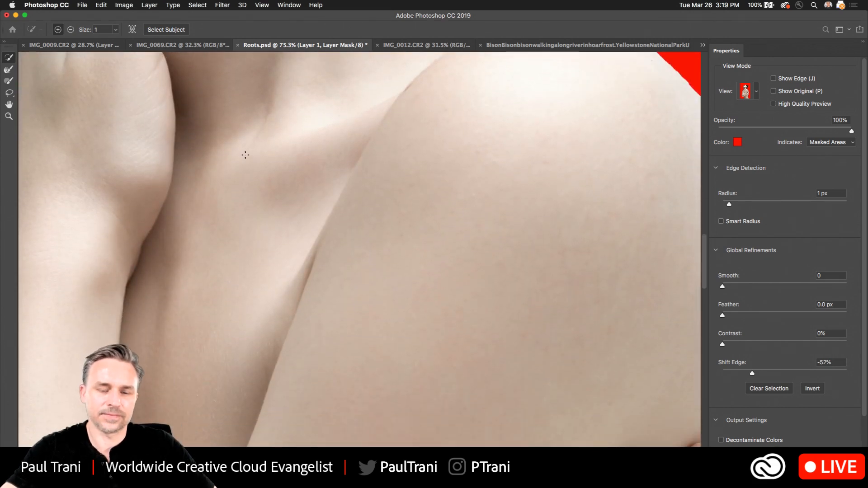
scroll(222, 132, down, 5)
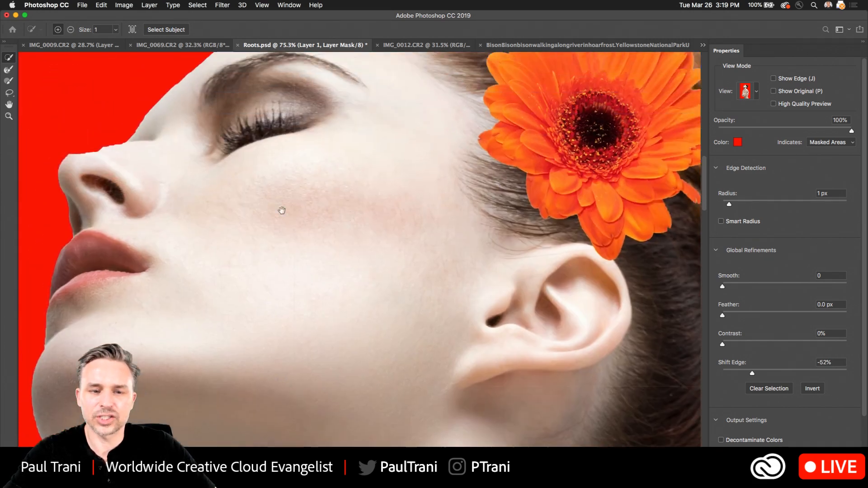
scroll(208, 181, down, 2)
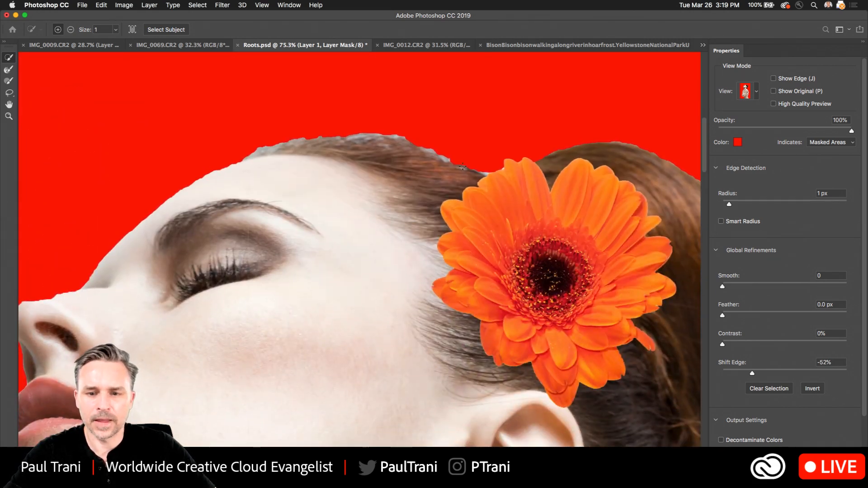
scroll(462, 167, right, 5)
scroll(242, 110, left, 8)
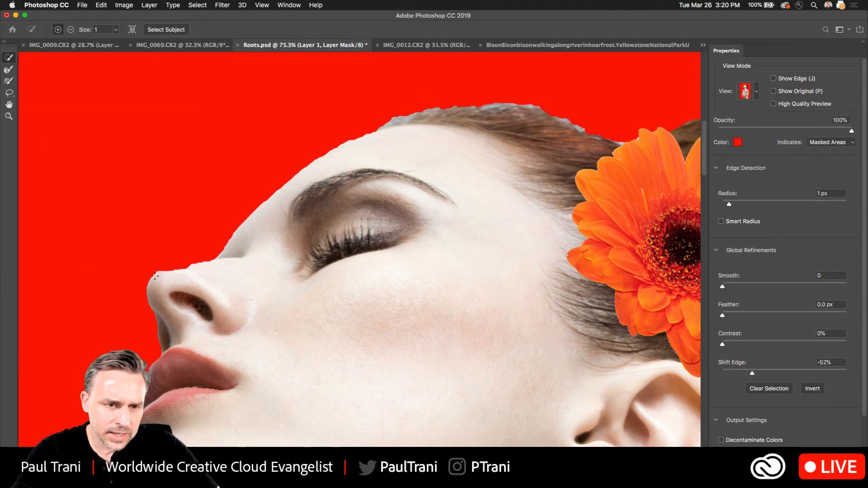
Try adding to the mask above the nose tip with the Quick Selection tool at size 30, and undo the stroke.
click(161, 270)
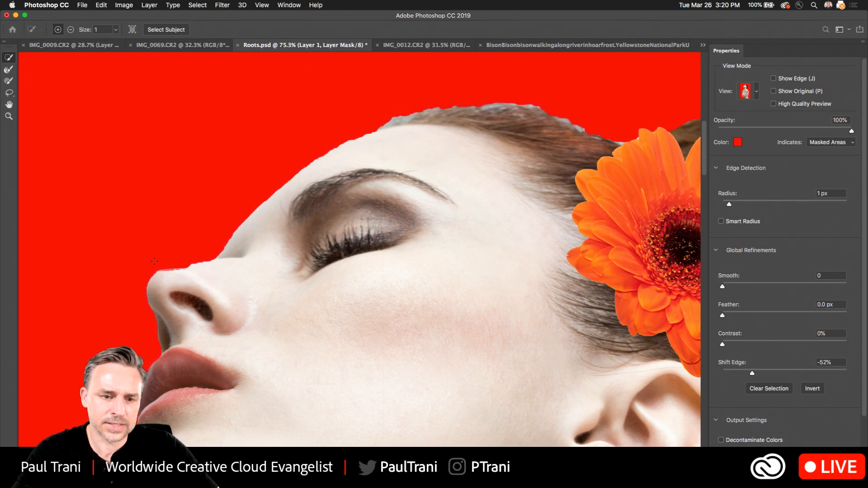
key(])
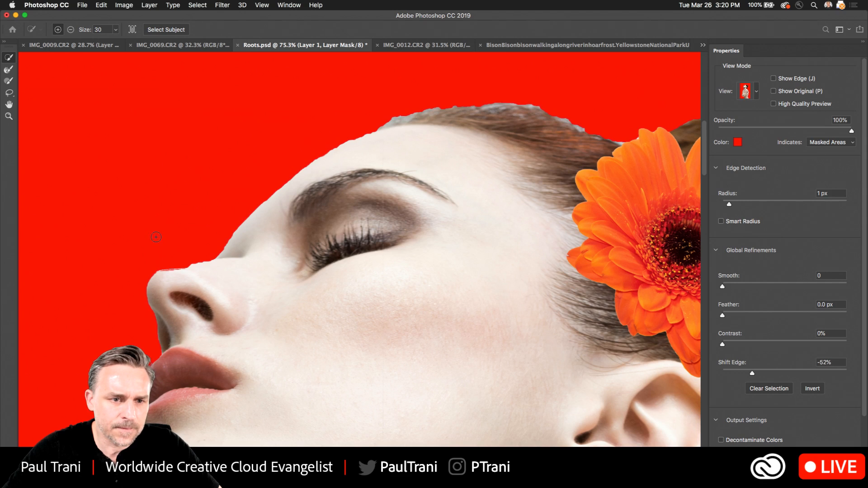
key(bracketleft)
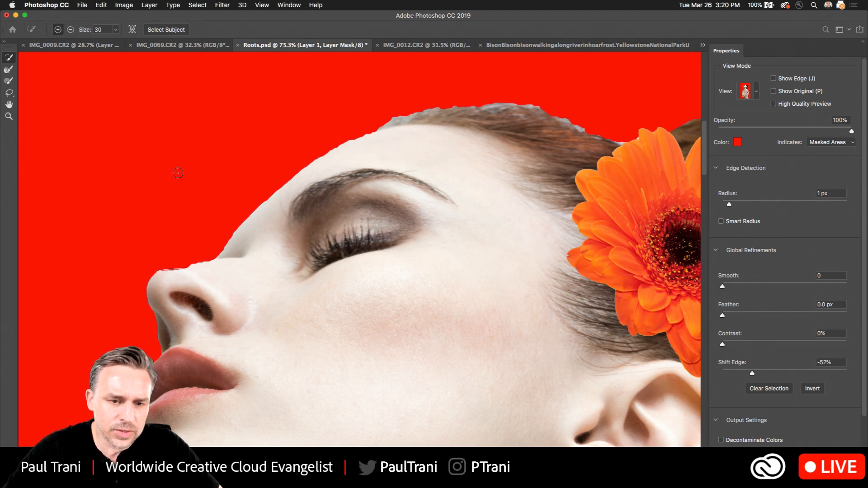
drag(163, 269, 177, 163)
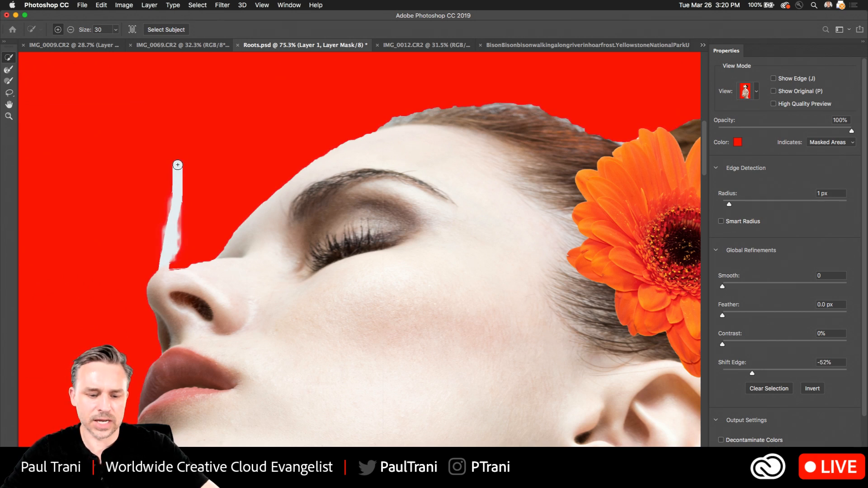
key(super+z)
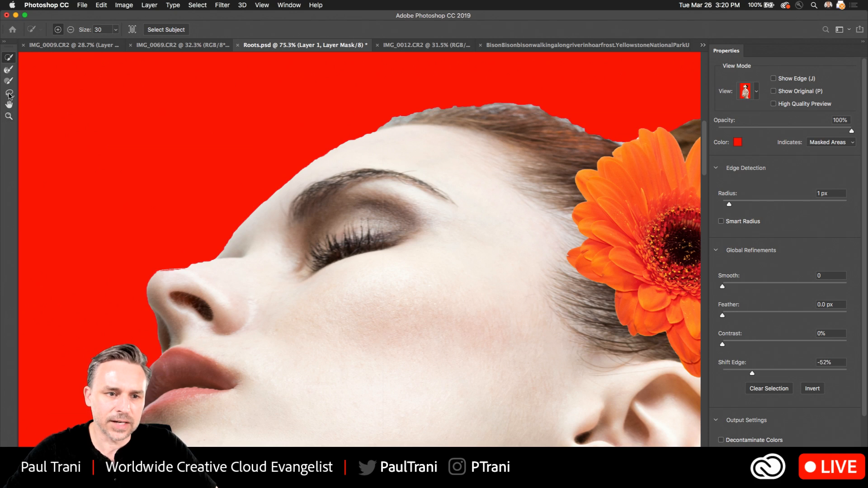
Switch to the Brush tool for mask refinement and set the red overlay's opacity to 40%.
click(7, 82)
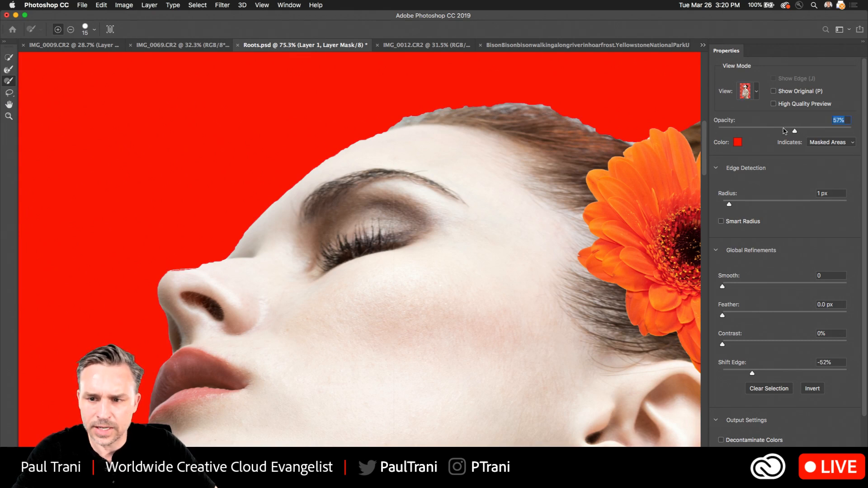
key(Return)
text(40)
key(Return)
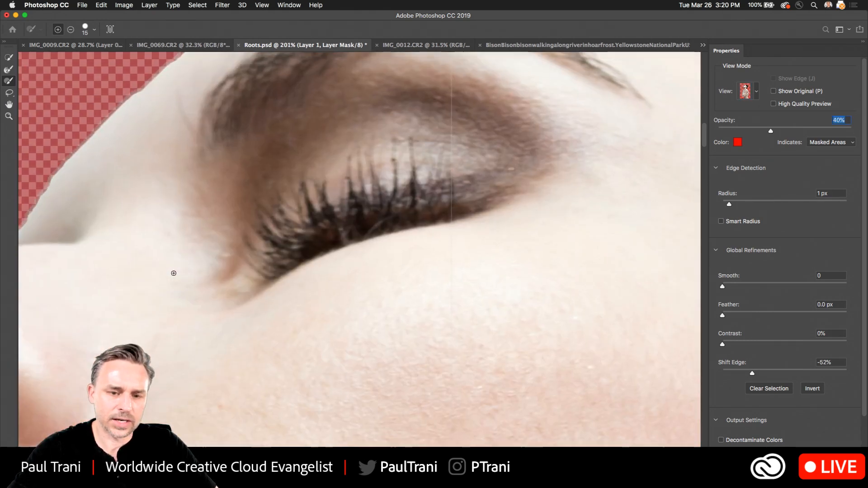
Paint the missing strip along the bridge of the nose back into the mask with the Brush tool at size 15.
key(super+plus)
mouse_move(74, 239)
mouse_down()
mouse_move(508, 271)
mouse_move(271, 332)
mouse_up()
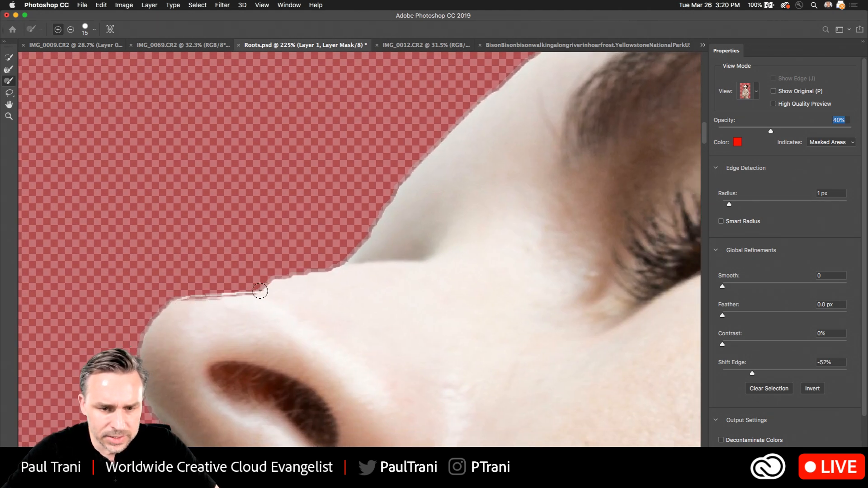
key(super+z)
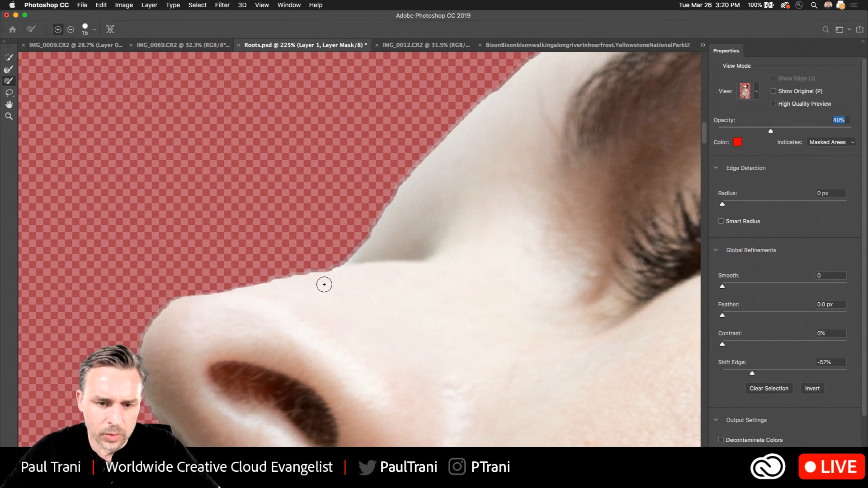
Refine the hair edge above the forehead with the Refine Edge Brush at size 20.
mouse_move(447, 308)
mouse_down()
mouse_move(245, 332)
mouse_move(434, 207)
mouse_move(248, 380)
mouse_up()
drag(343, 107, 271, 237)
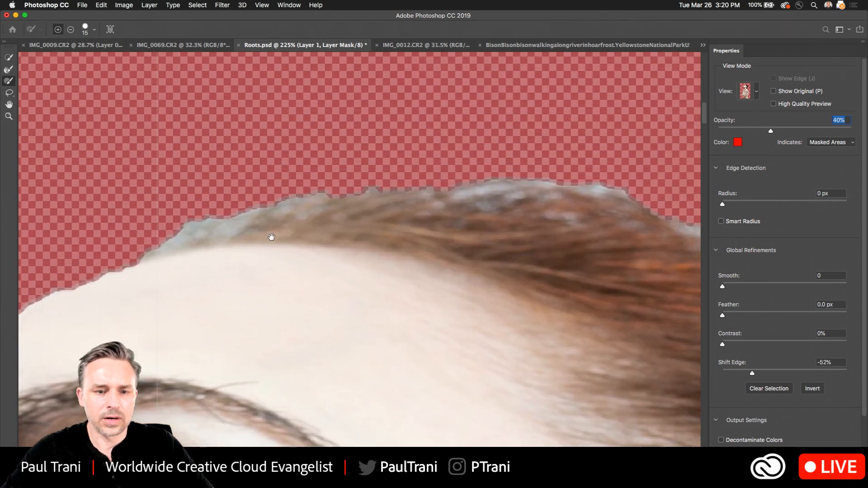
click(8, 70)
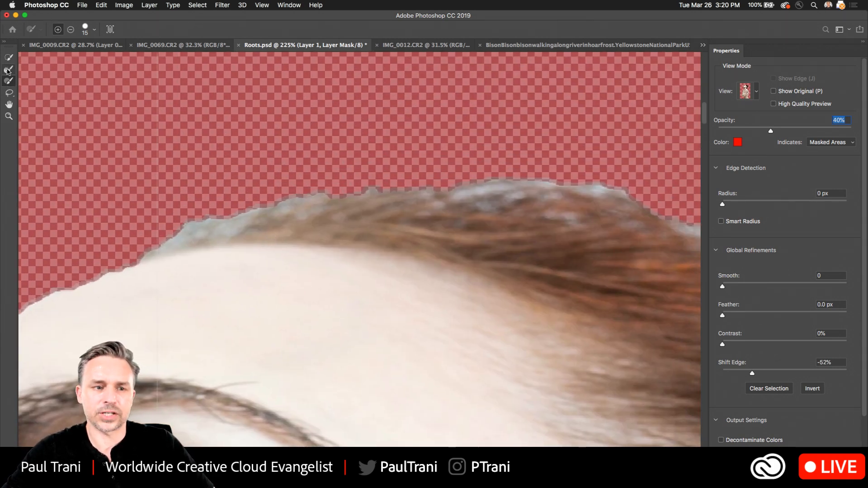
click(9, 80)
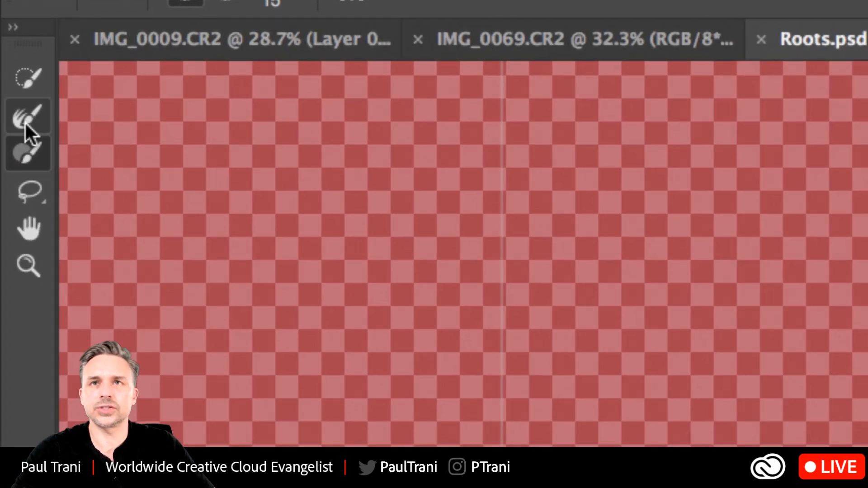
click(25, 125)
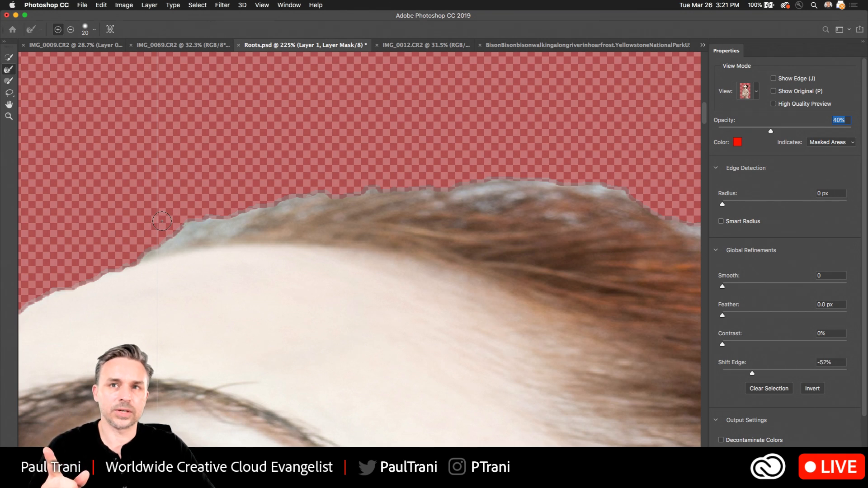
key(BackSpace)
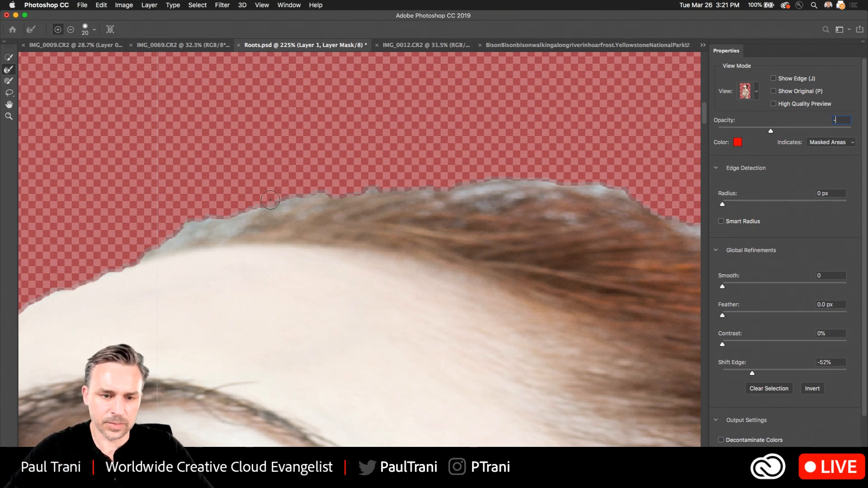
click(7, 71)
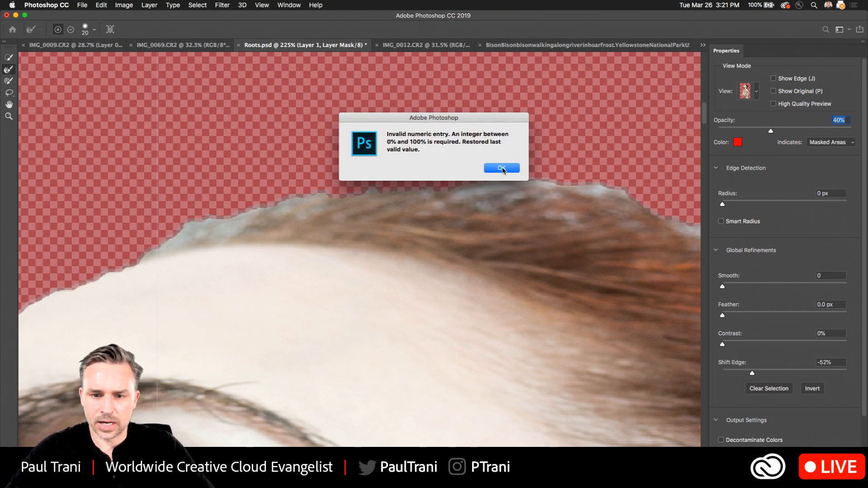
click(503, 169)
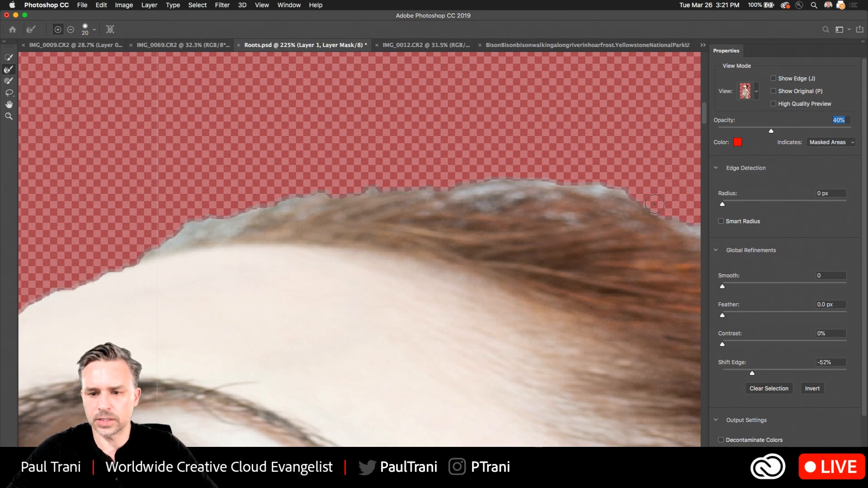
drag(655, 205, 626, 194)
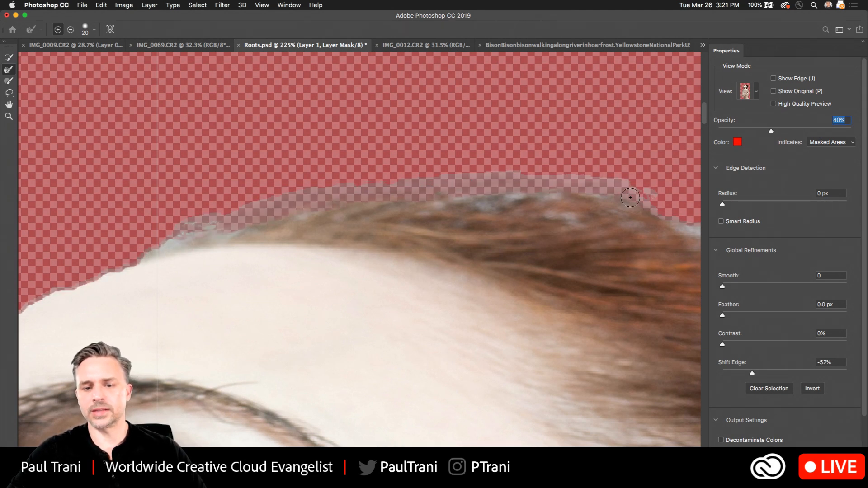
Refine the outer edge of the hair bun behind the flower with the Refine Edge Brush at size 50.
key(super+1)
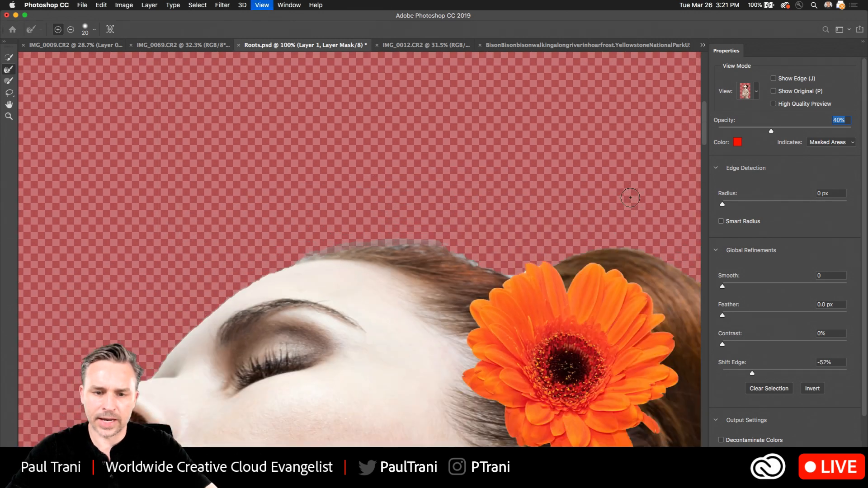
scroll(452, 181, right, 5)
key(super+minus)
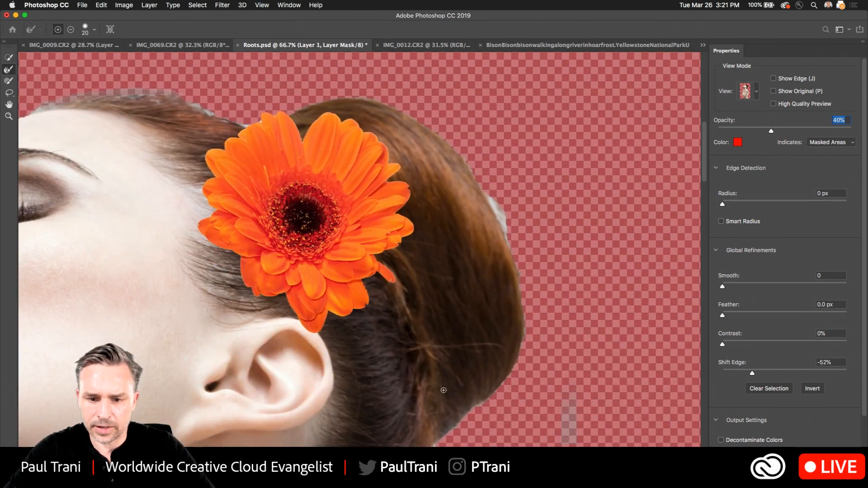
scroll(485, 248, down, 5)
scroll(448, 287, up, 6)
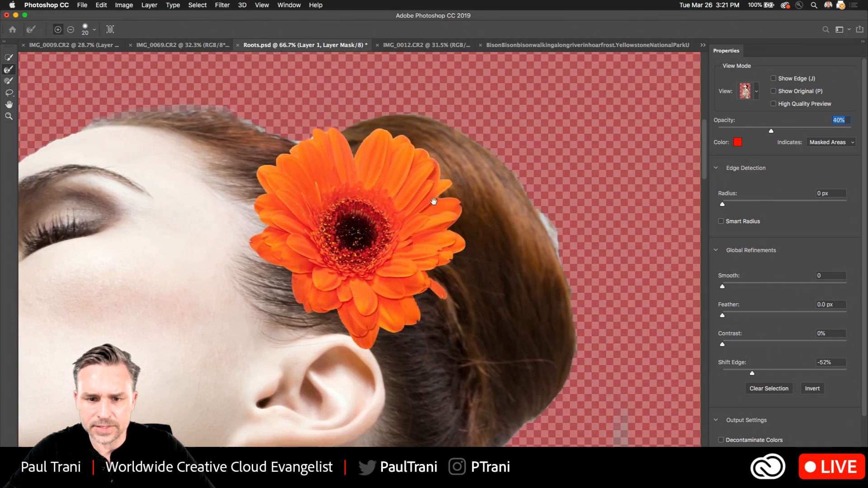
scroll(434, 201, up, 1)
key(bracketright)
key(bracketright)
key(bracketright)
key(bracketright)
key(bracketright)
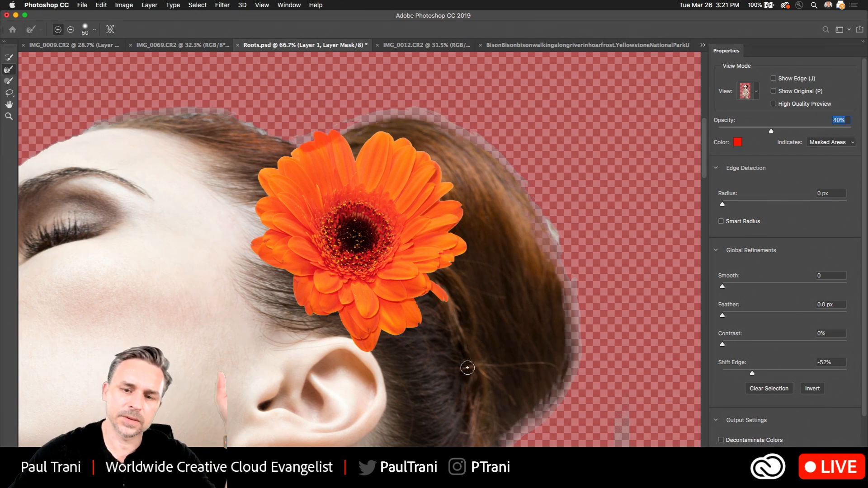
Refine the edge of the hair down the back of the neck to where it meets the shoulder.
drag(461, 407, 498, 238)
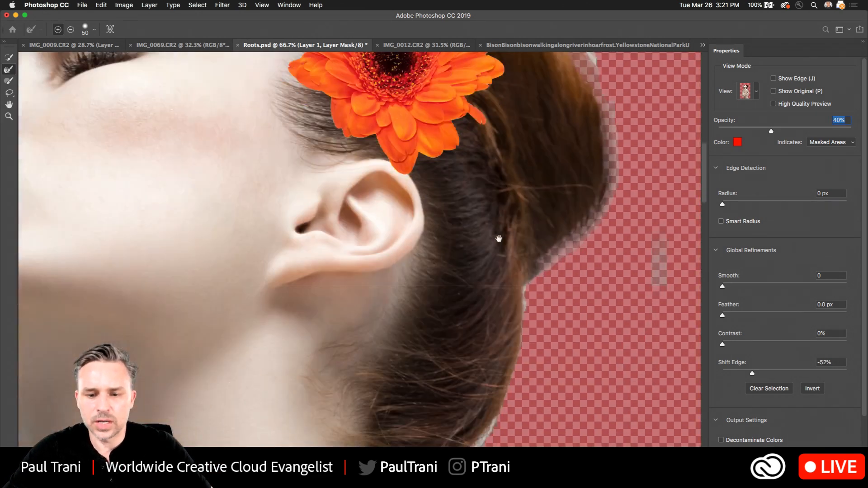
scroll(499, 238, down, 10)
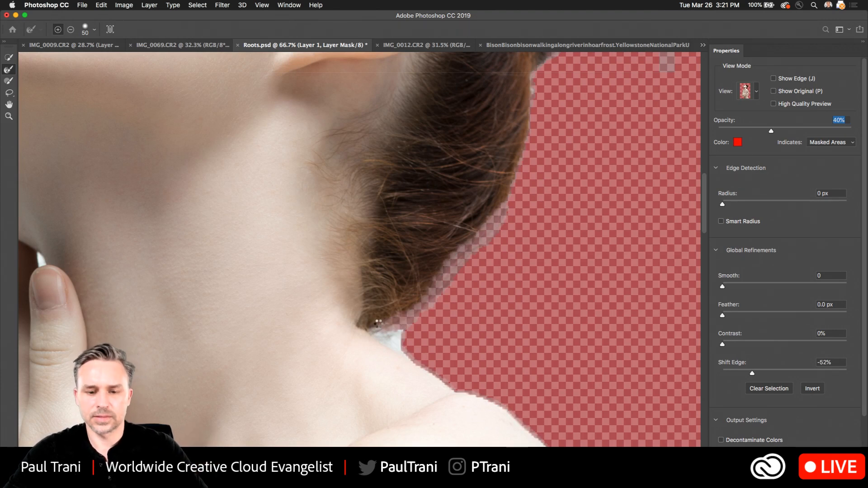
scroll(378, 323, left, 2)
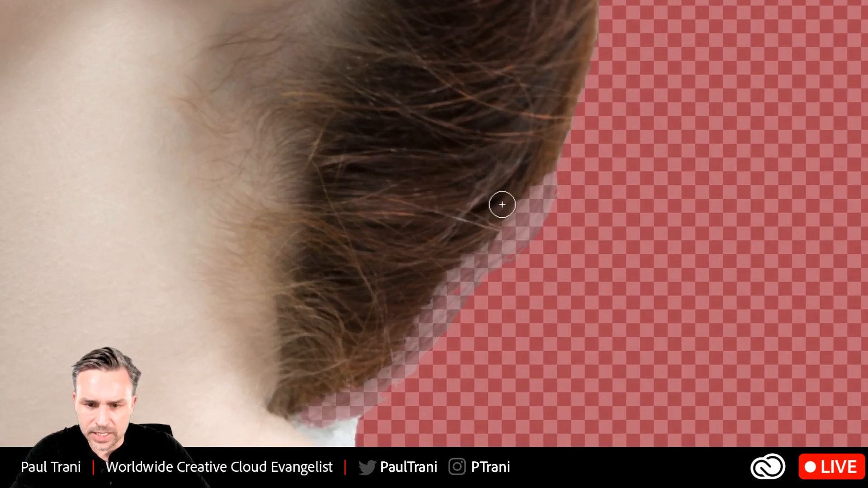
mouse_move(502, 204)
mouse_down()
mouse_move(474, 258)
mouse_move(424, 314)
mouse_up()
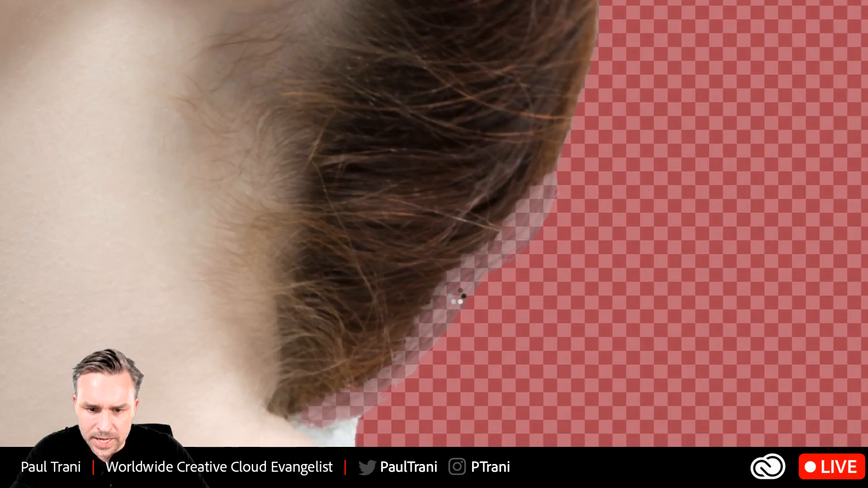
scroll(419, 339, left, 1)
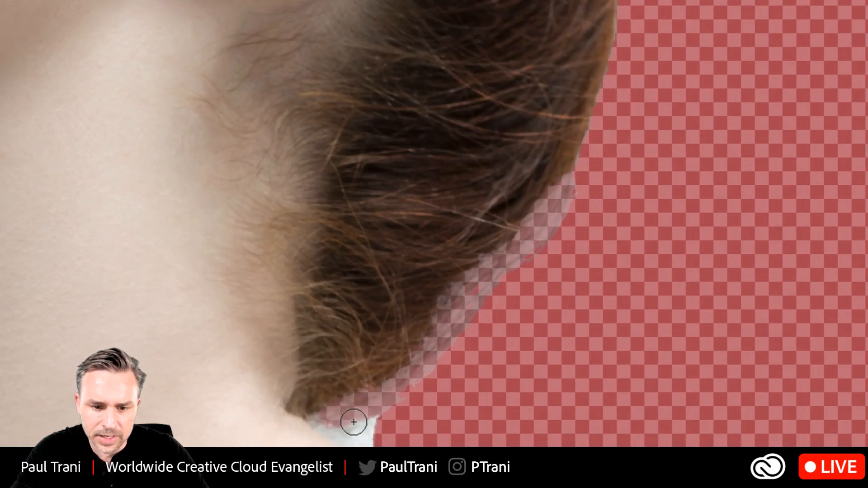
scroll(330, 426, down, 5)
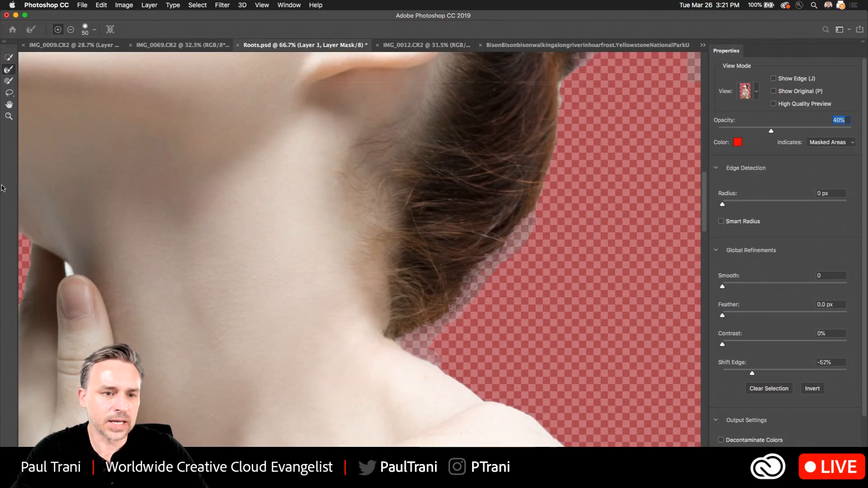
Subtract the leftover background between the nape hair and the shoulder with the Brush tool at size 35.
click(9, 81)
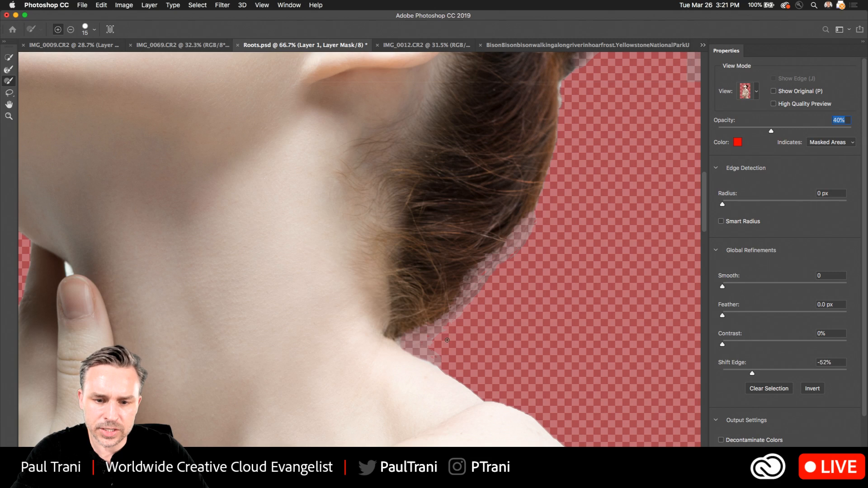
key(alt)
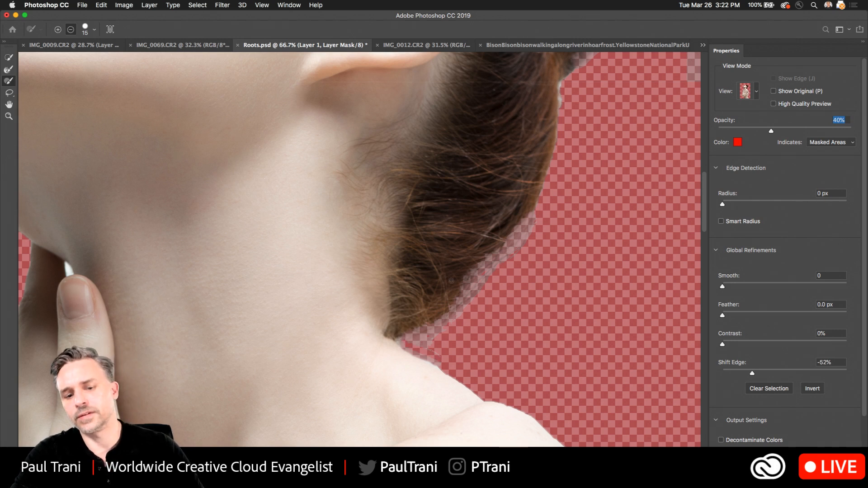
key(super+plus)
scroll(438, 360, up, 3)
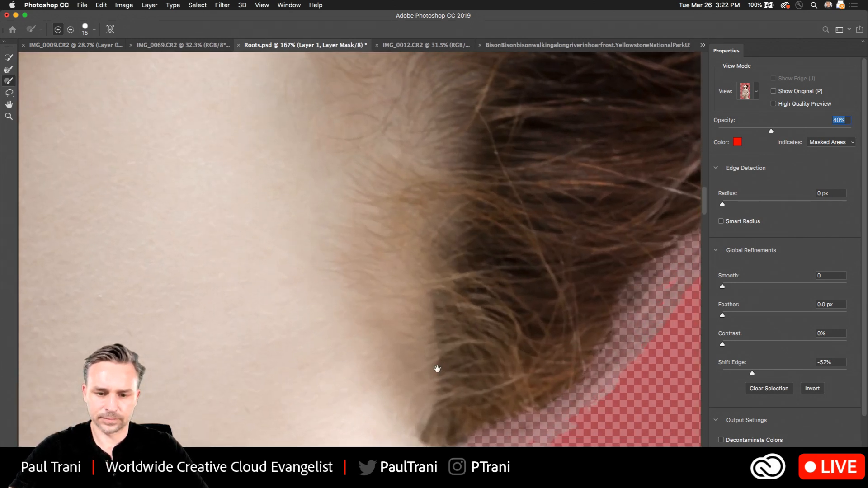
key(bracketright)
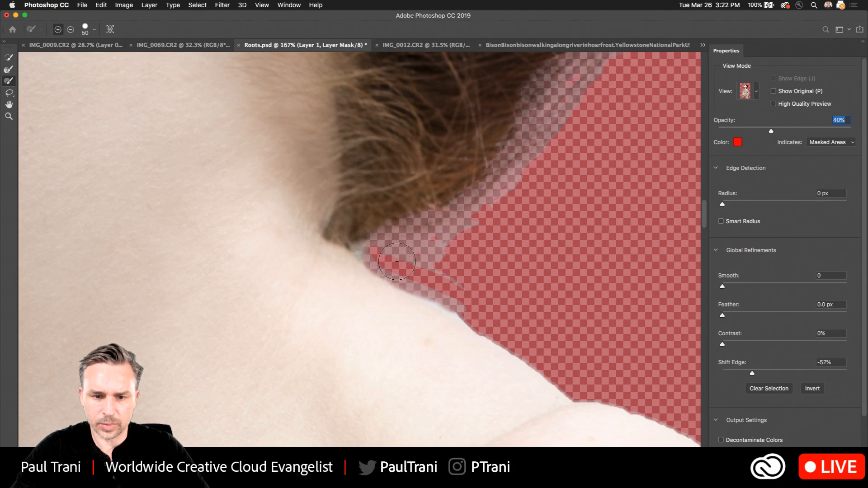
key(bracketright)
key(bracketright)
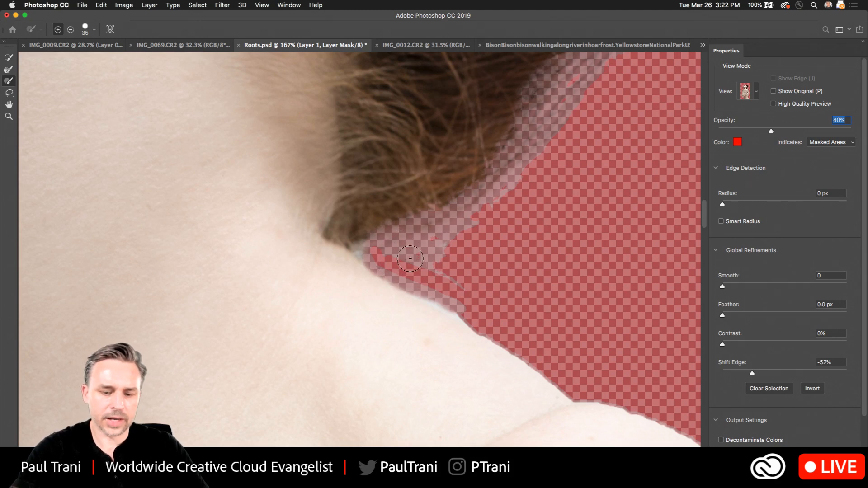
key(bracketleft)
key(alt)
mouse_move(472, 305)
mouse_down()
mouse_move(399, 278)
mouse_move(401, 256)
mouse_up()
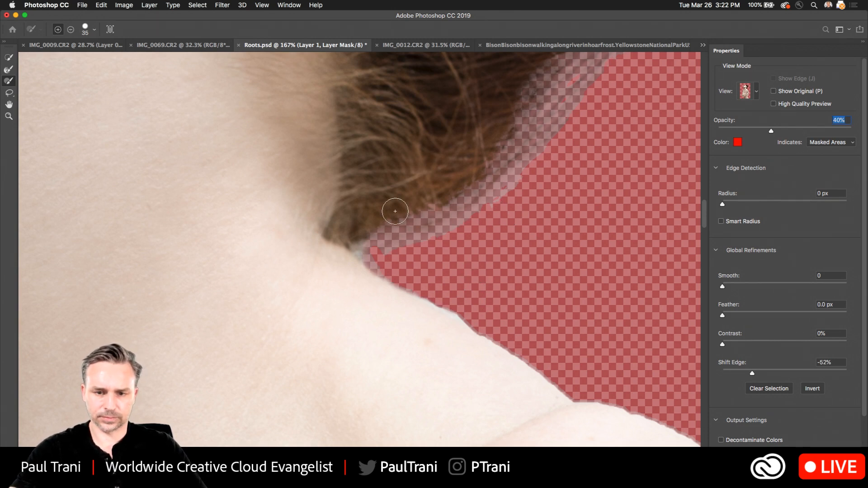
Examine the mask edges around the whole figure, from the head down to the arms, for leftover background.
key(super+minus)
key(super+minus)
key(super+minus)
key(super+minus)
key(super+minus)
key(super+minus)
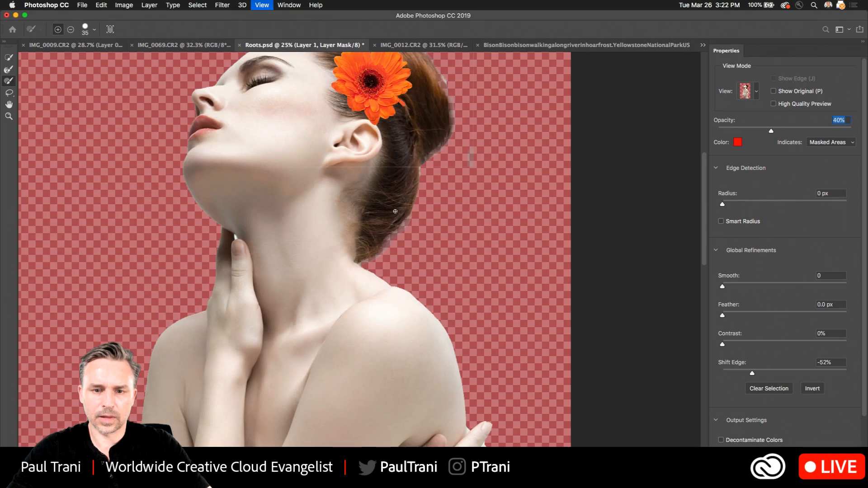
scroll(504, 95, up, 5)
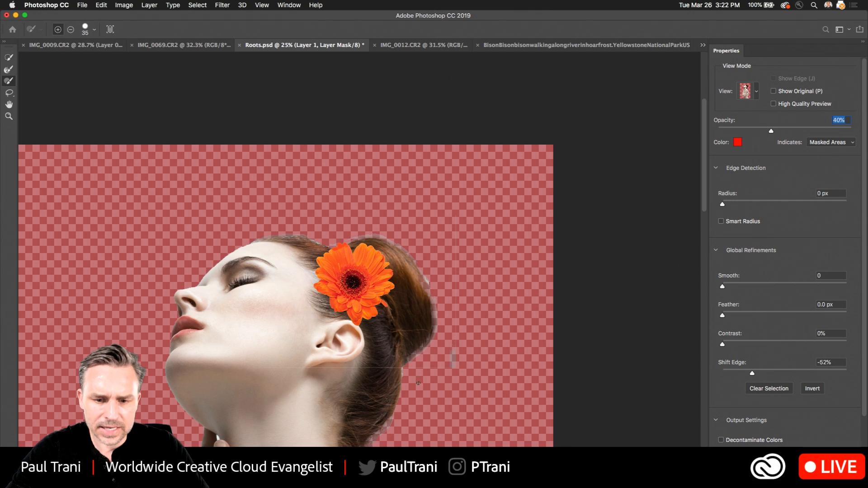
key(alt)
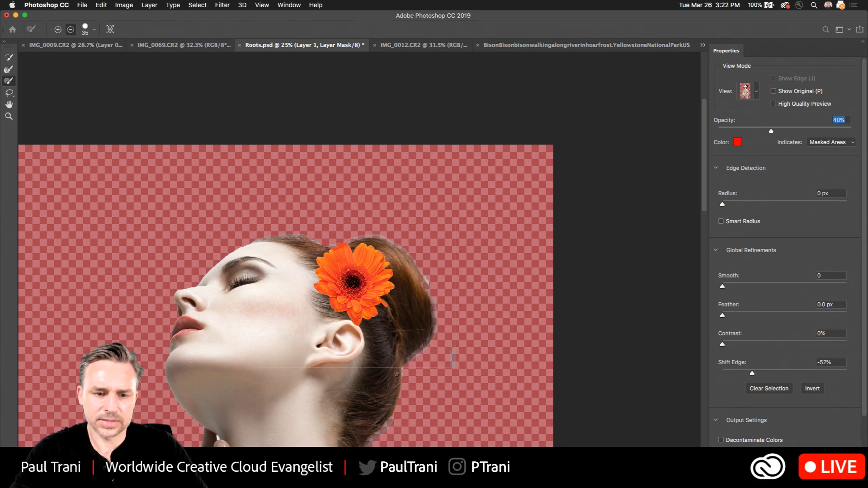
scroll(188, 329, down, 15)
scroll(265, 248, up, 5)
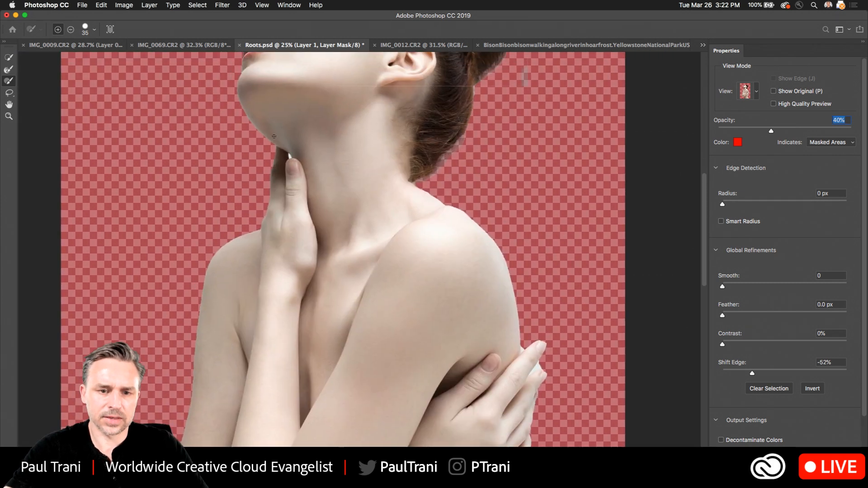
Subtract the white background gap between the jaw, hand and raised fingertip from the mask with the Lasso tool.
scroll(280, 135, up, 10)
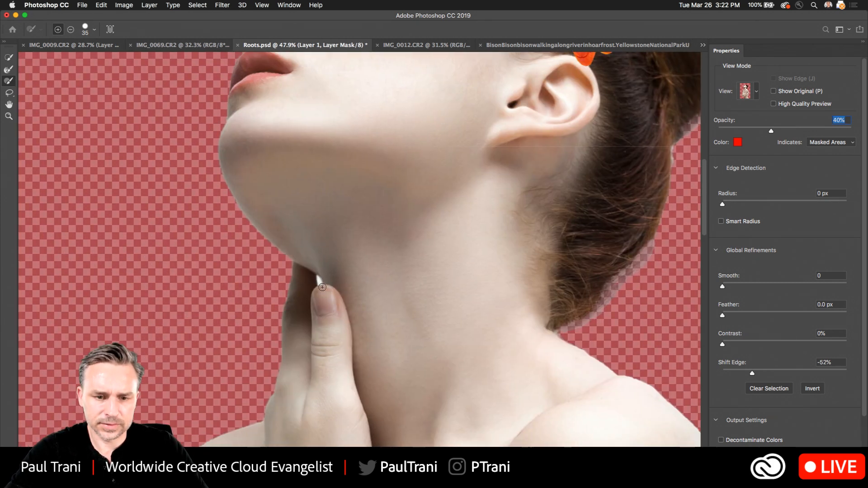
scroll(311, 288, up, 5)
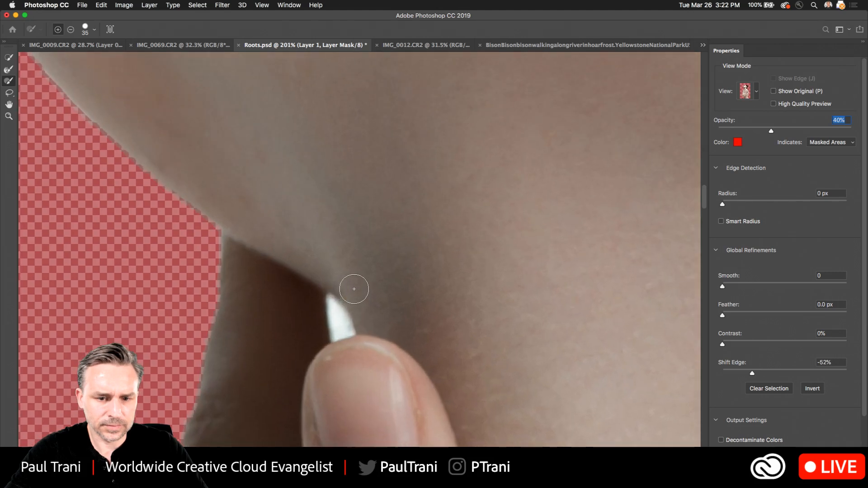
drag(322, 276, 364, 269)
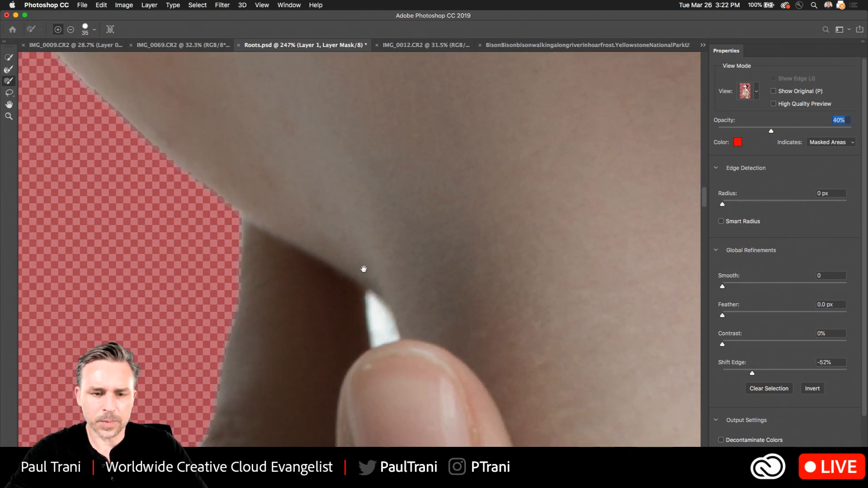
click(7, 94)
click(7, 93)
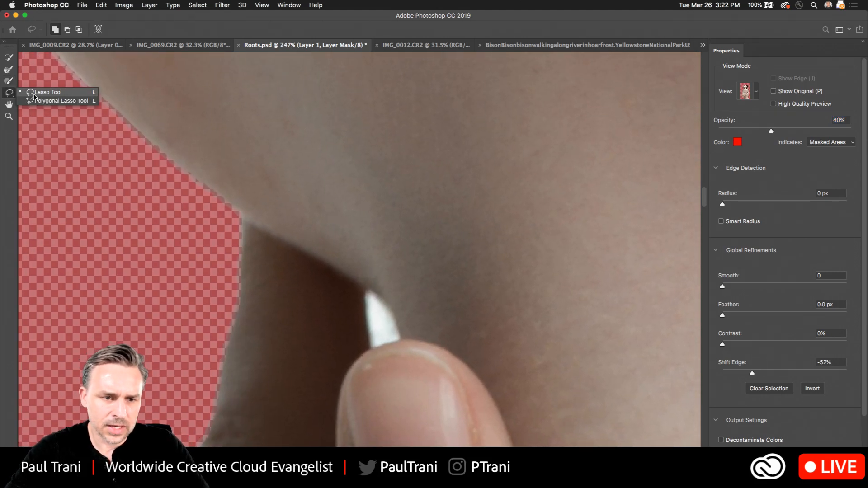
click(22, 88)
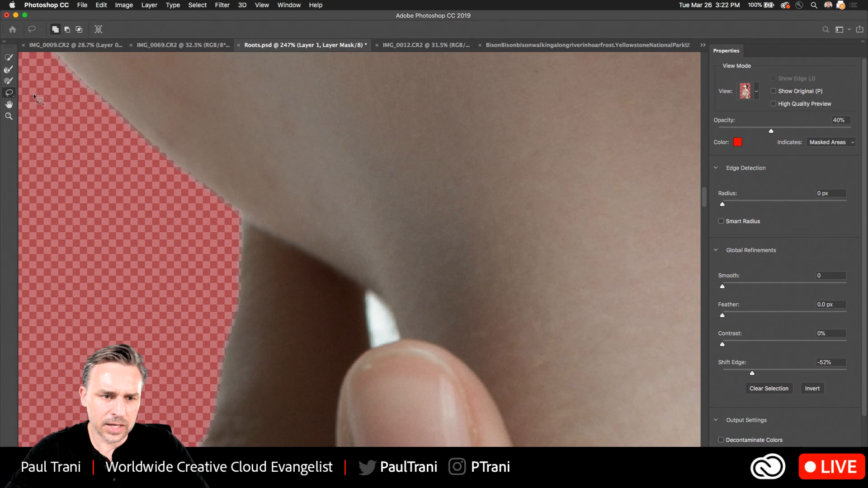
click(371, 350)
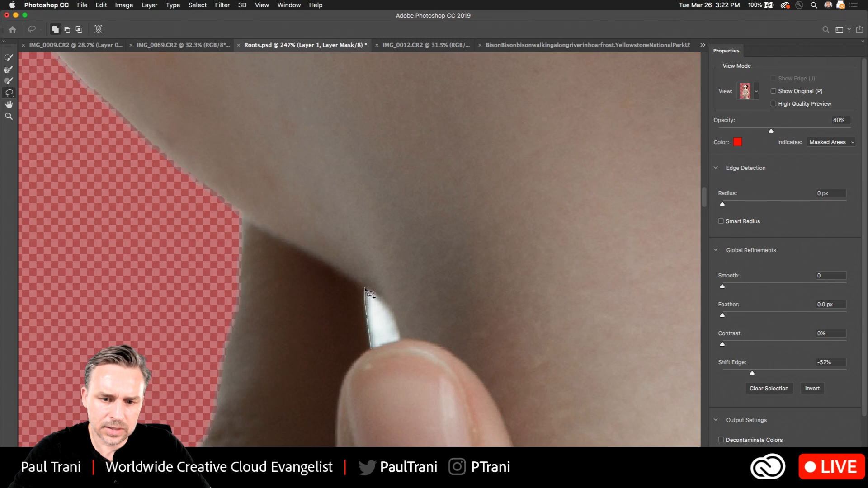
mouse_move(387, 300)
mouse_down()
mouse_move(400, 340)
mouse_move(372, 351)
mouse_up()
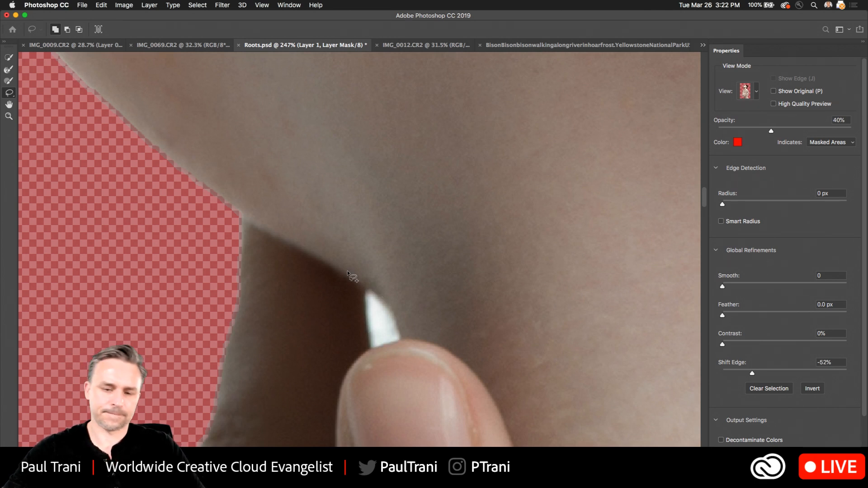
key(alt)
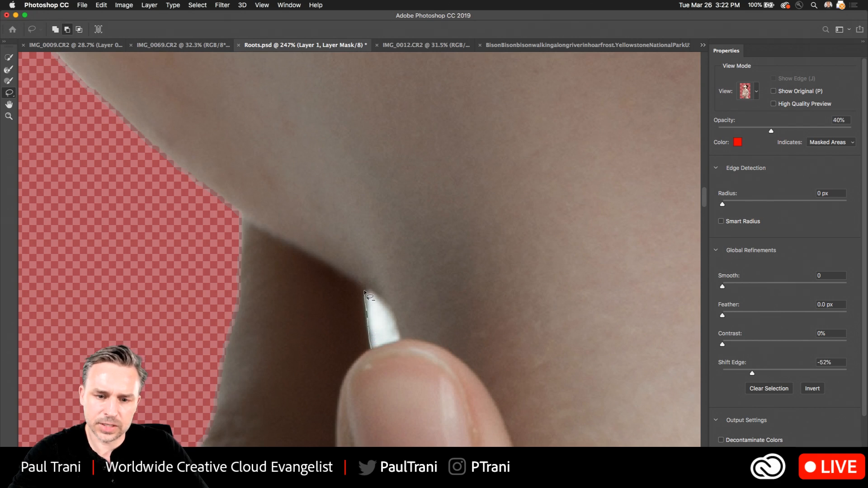
mouse_move(384, 299)
mouse_down()
mouse_move(402, 341)
mouse_move(362, 361)
mouse_up()
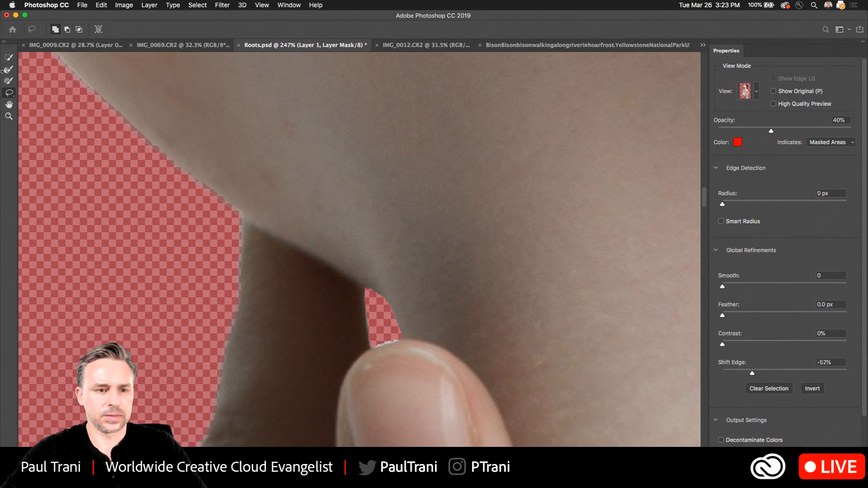
Subtract the thin white strip left above the raised fingertip with the Brush tool at size 6.
click(8, 80)
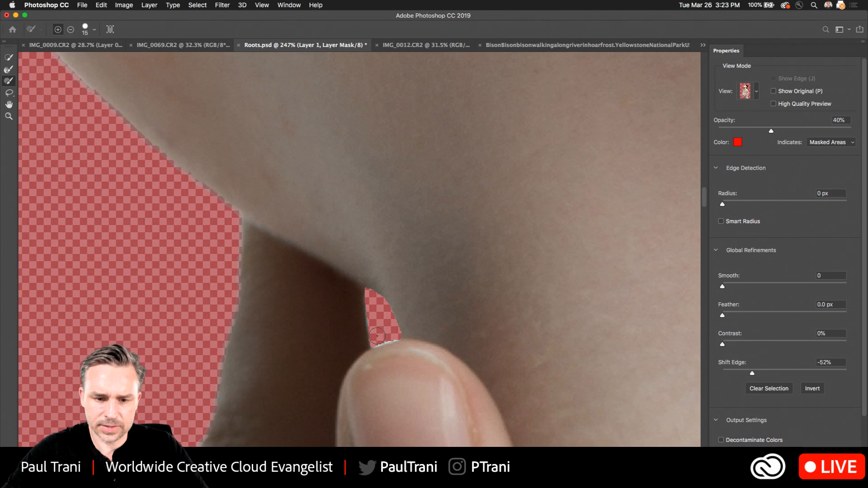
key(bracketleft)
key(bracketleft)
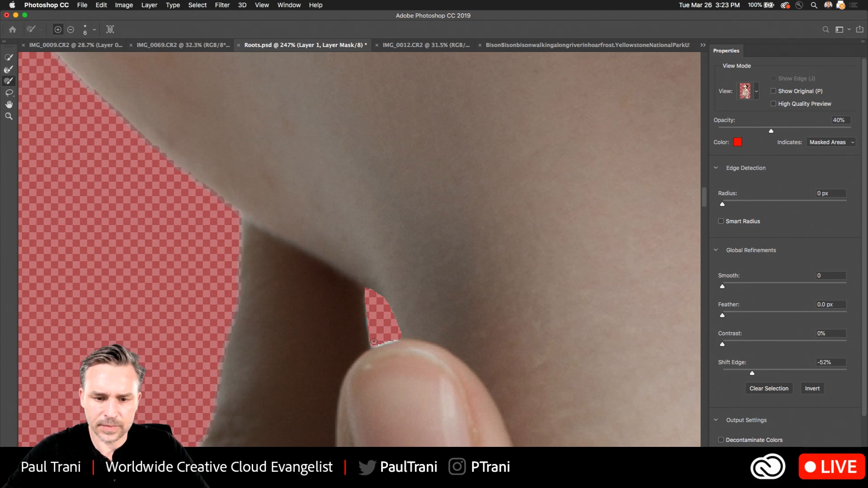
key(super+z)
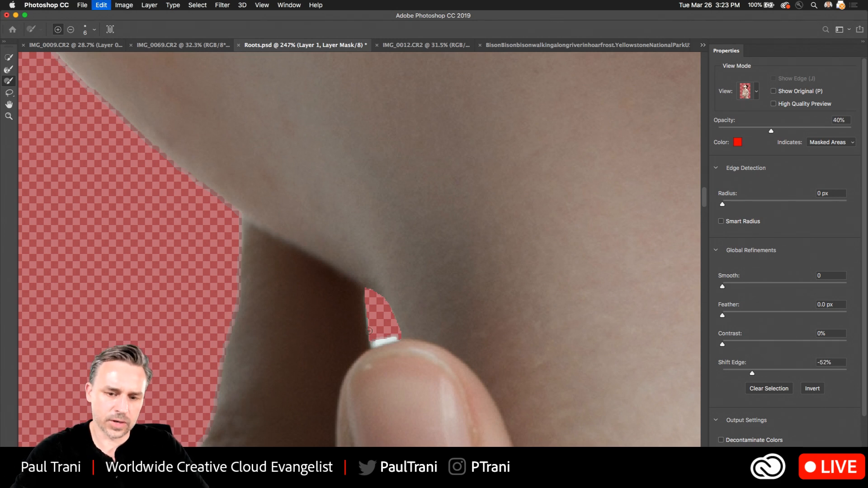
key(alt)
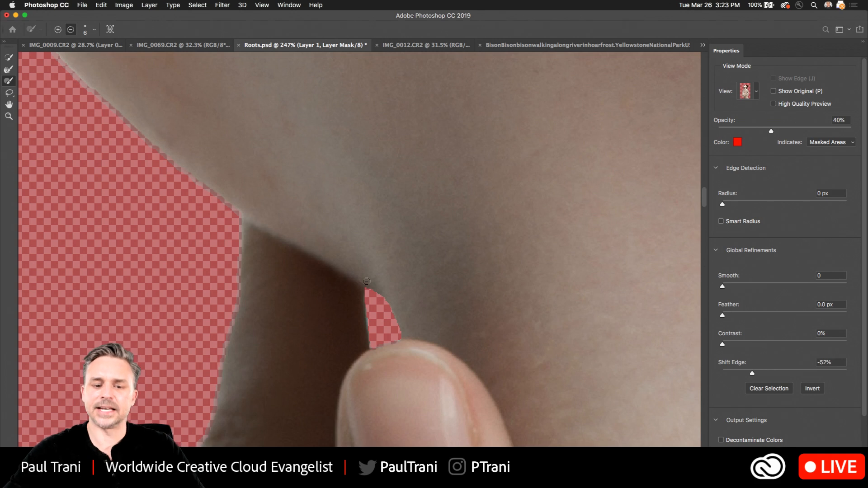
Examine the mask edges from the neck down to the fingers gripping the upper arm for leftover background.
scroll(389, 385, down, 5)
scroll(389, 385, down, 5)
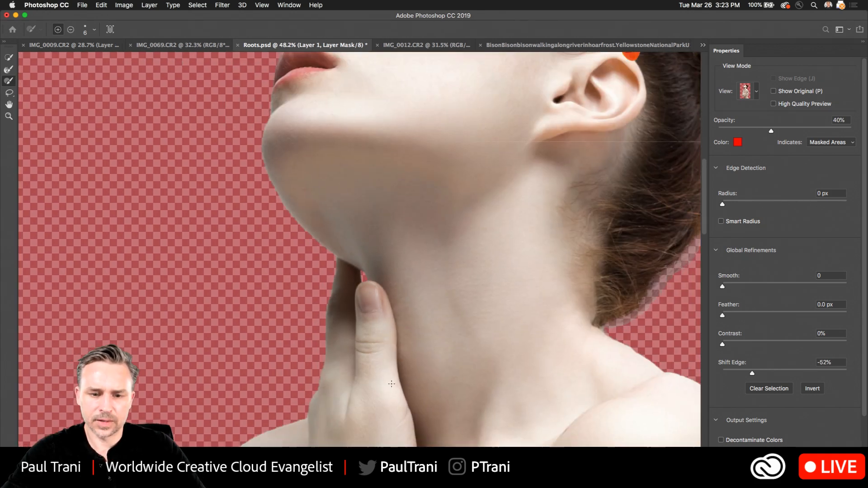
scroll(365, 297, down, 6)
scroll(365, 297, up, 3)
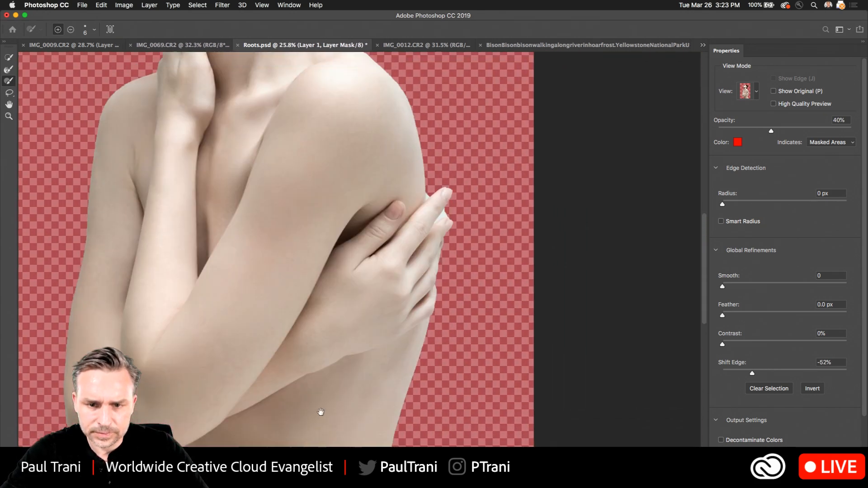
right_click(381, 78)
scroll(454, 212, up, 6)
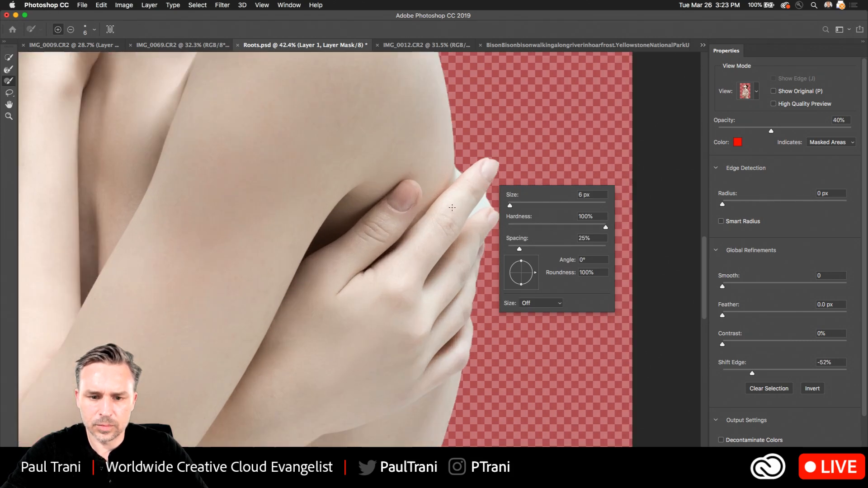
key(Escape)
scroll(274, 266, up, 4)
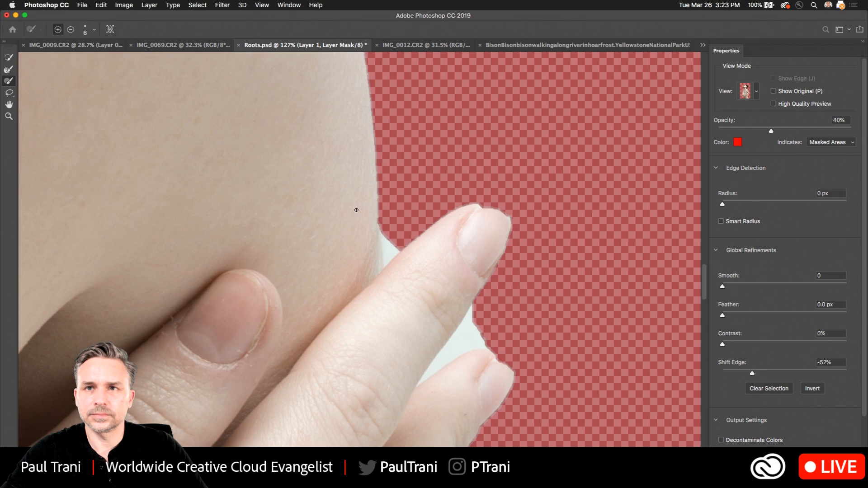
drag(343, 334, 355, 300)
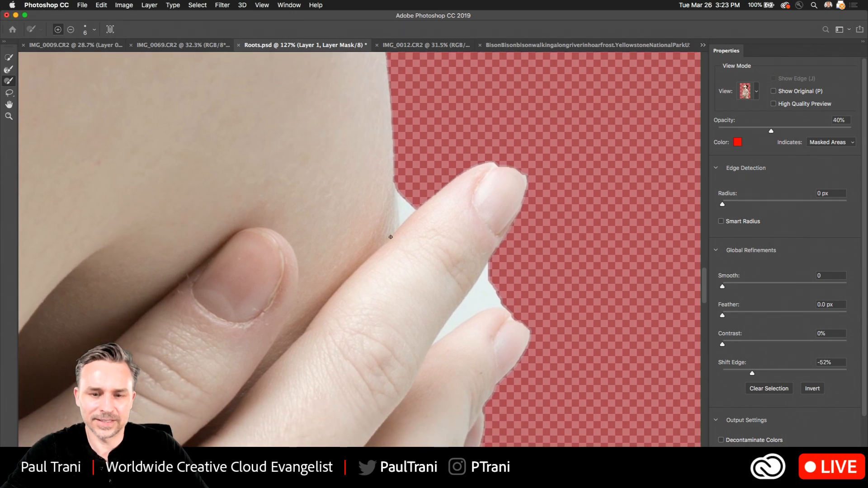
Subtract the white background wedge between the upper arm and the index finger with the Lasso tool.
click(9, 57)
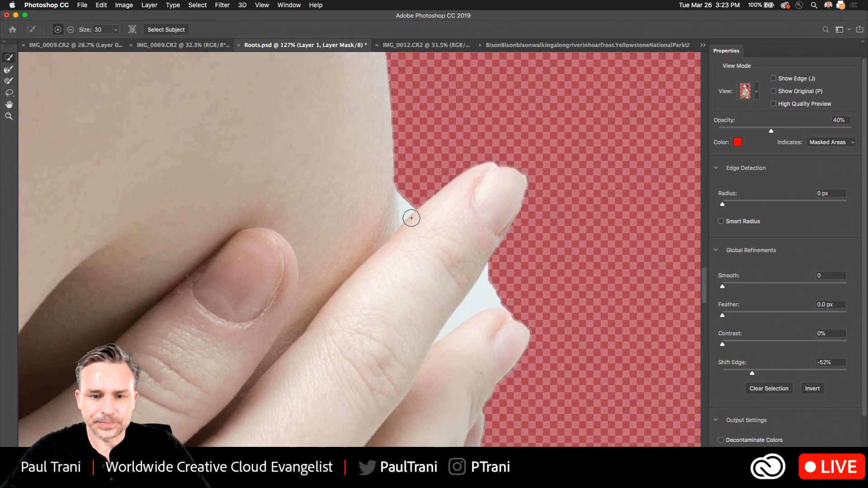
click(8, 93)
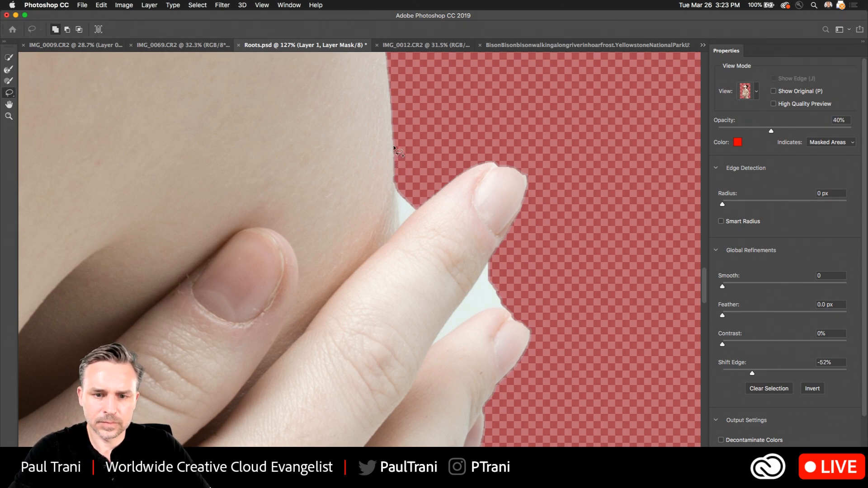
mouse_move(394, 149)
mouse_down()
mouse_move(397, 231)
mouse_move(442, 167)
mouse_move(434, 145)
mouse_up()
key(super+z)
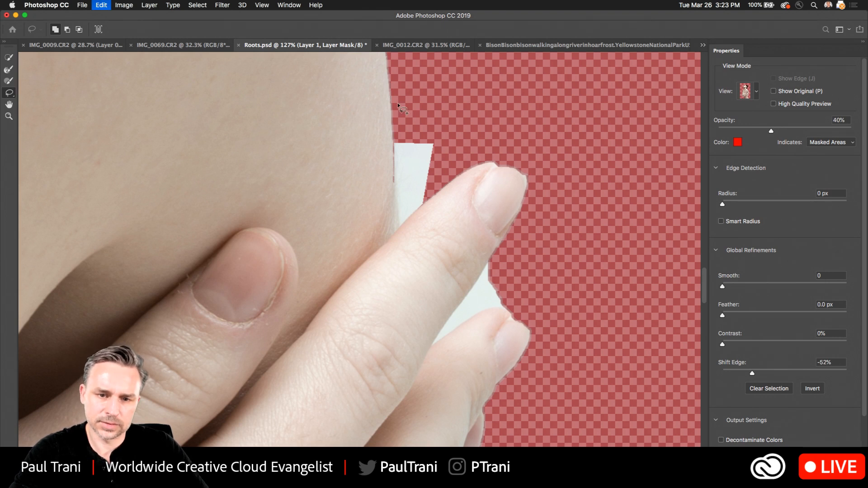
key(alt)
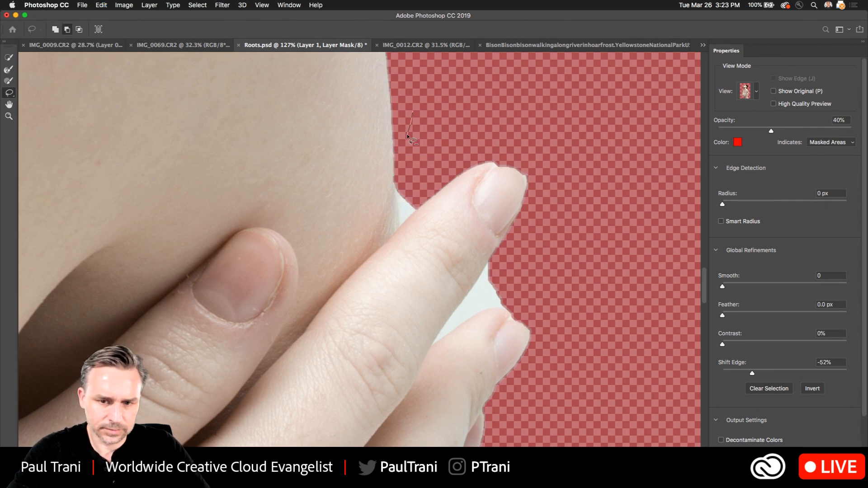
drag(393, 172, 397, 229)
drag(432, 200, 455, 141)
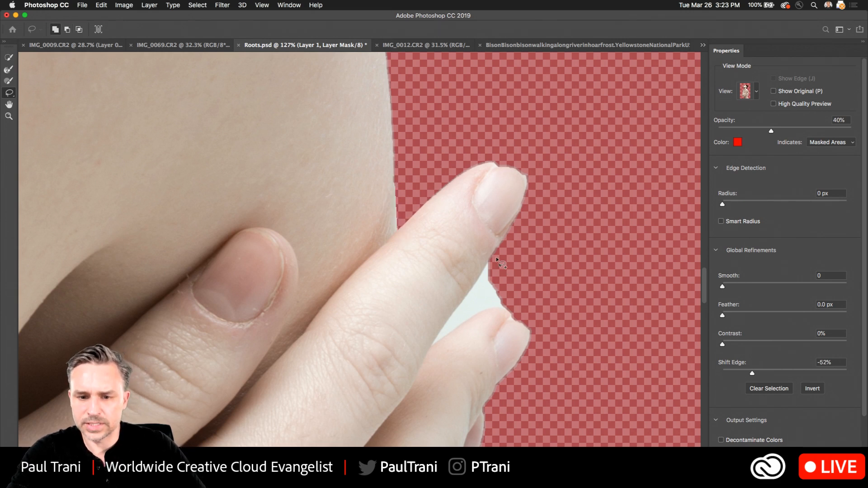
mouse_move(513, 226)
mouse_down()
mouse_move(479, 256)
mouse_move(489, 261)
mouse_move(444, 319)
mouse_move(432, 346)
mouse_up()
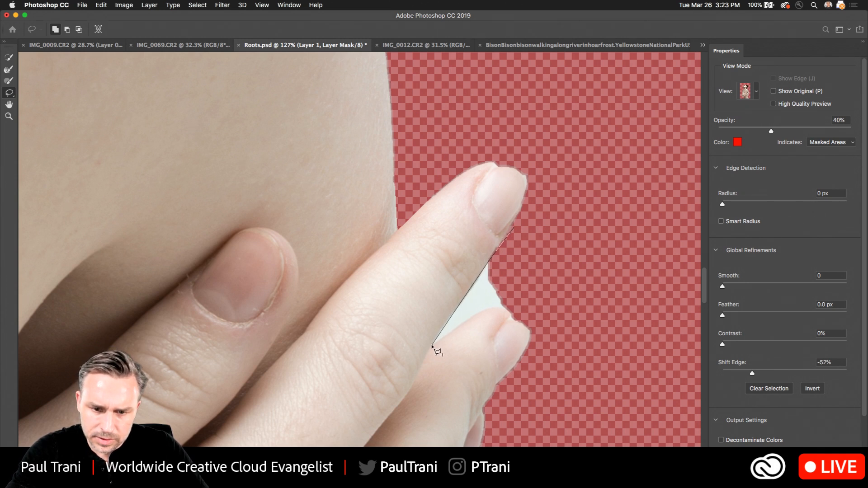
click(431, 346)
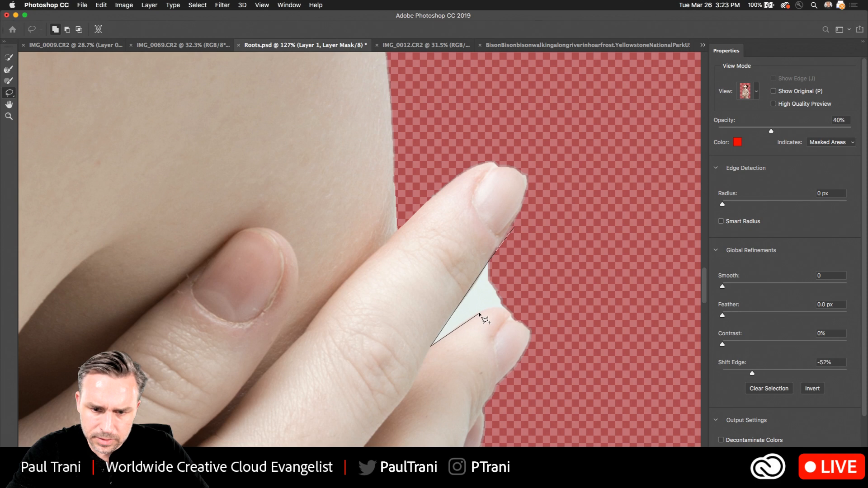
mouse_move(496, 309)
mouse_down()
mouse_move(554, 295)
mouse_move(561, 270)
mouse_up()
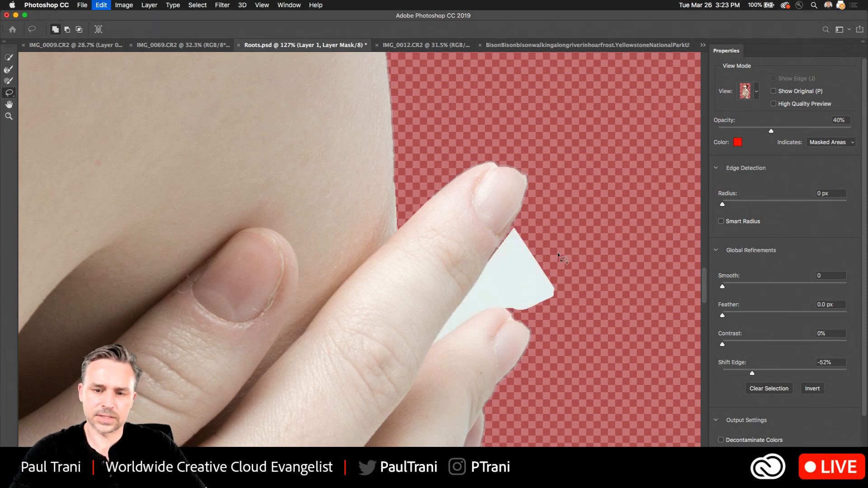
Subtract the white background gap between the index finger and the finger below it with the Lasso tool.
key(alt)
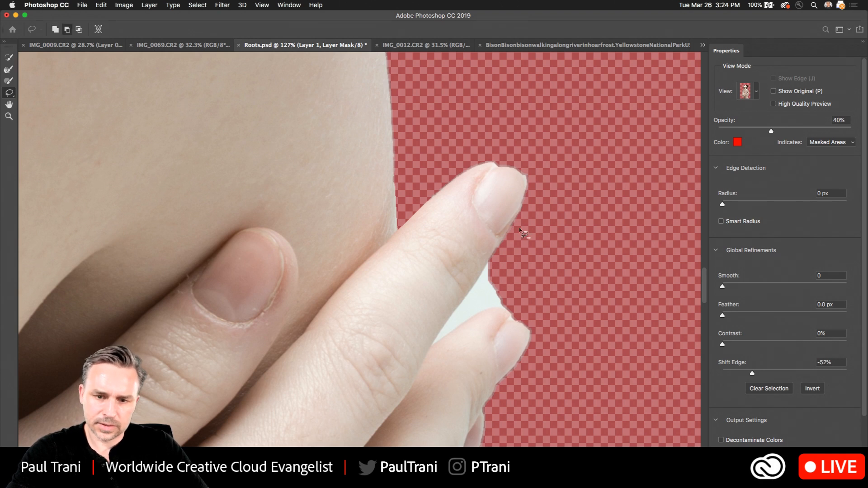
drag(513, 241, 491, 261)
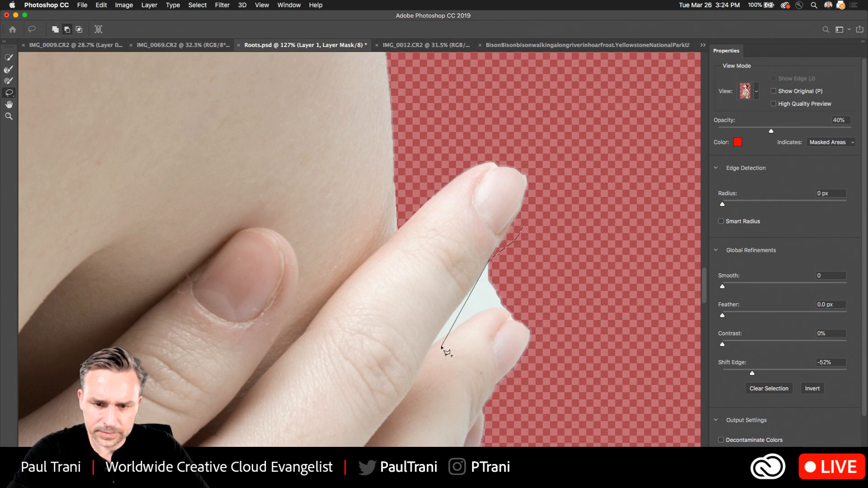
click(444, 325)
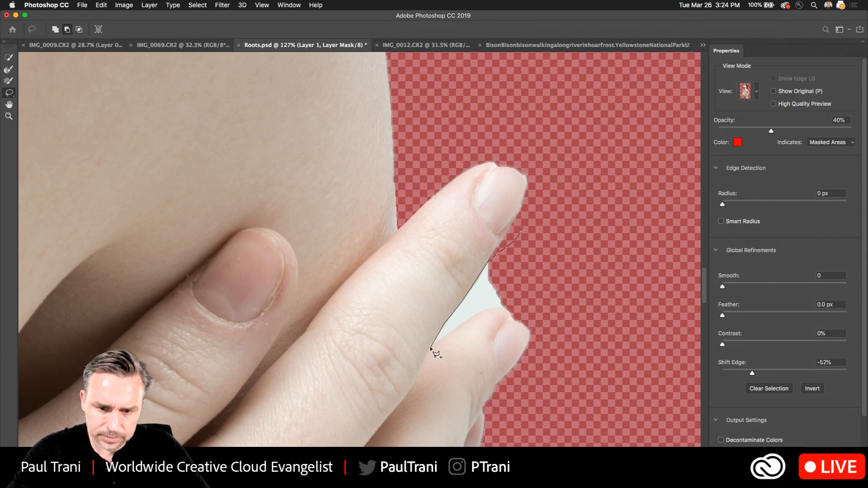
click(430, 348)
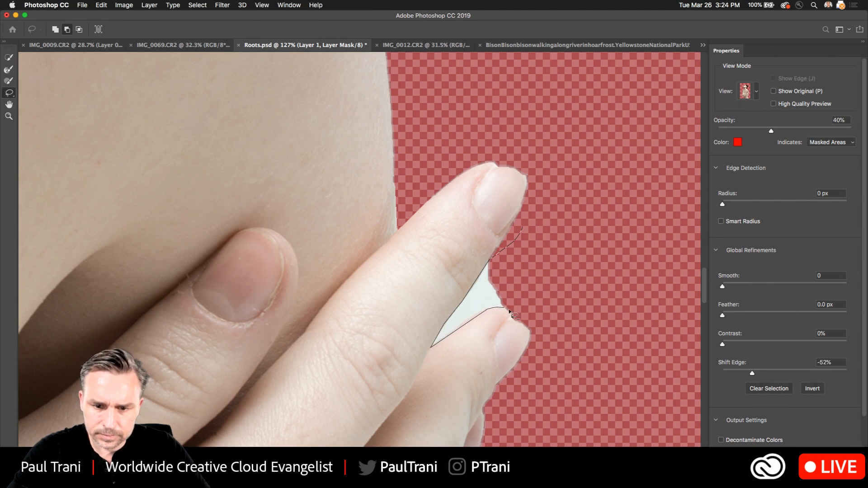
double_click(569, 237)
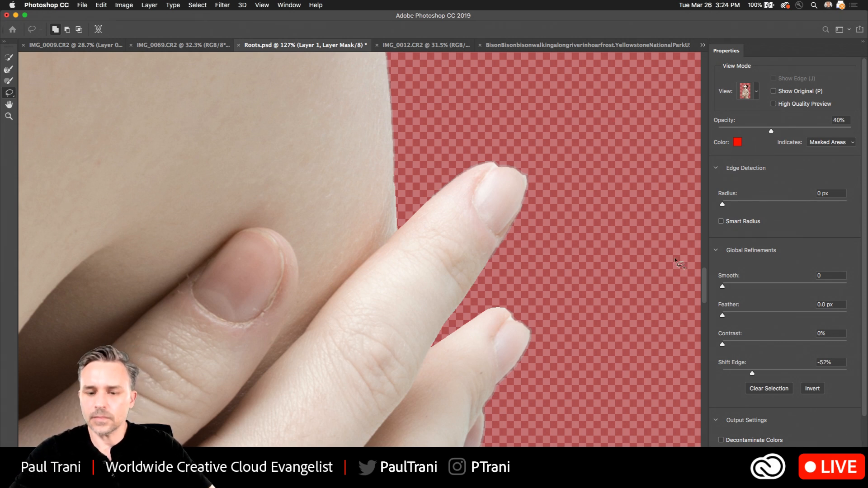
Try to subtract the small faint patch behind the nape, beside the hair bun, with the Lasso tool.
scroll(272, 219, down, 10)
key(r)
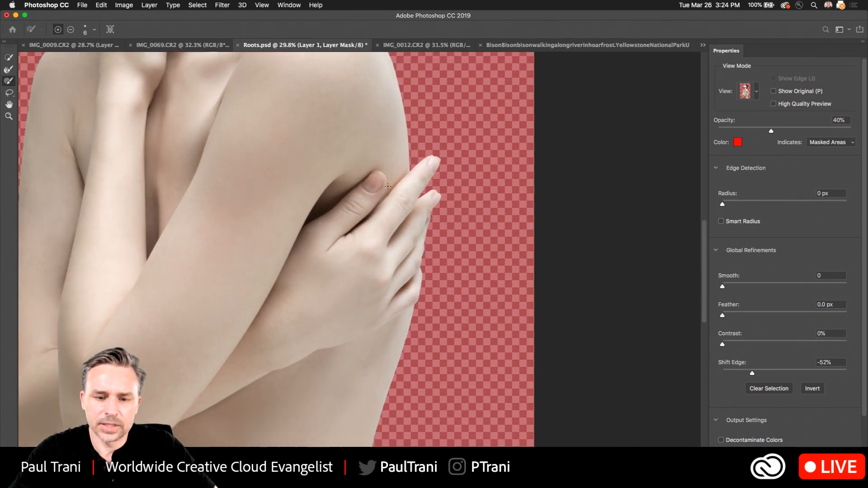
drag(286, 194, 516, 287)
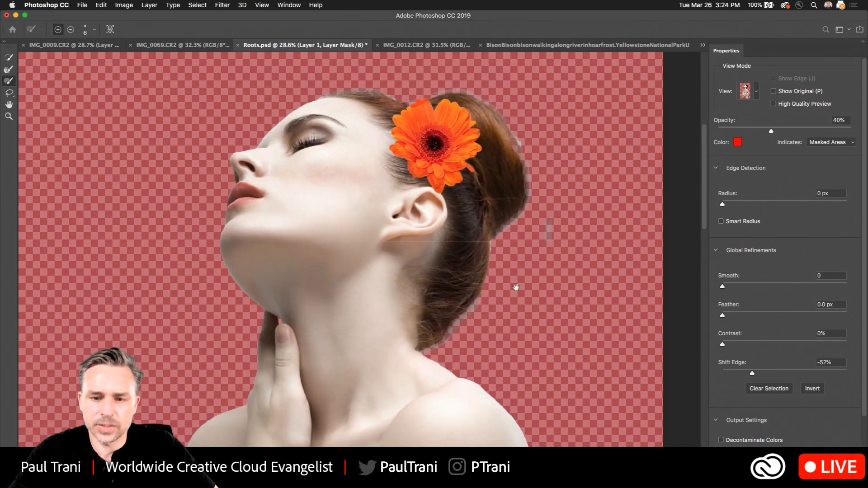
click(9, 92)
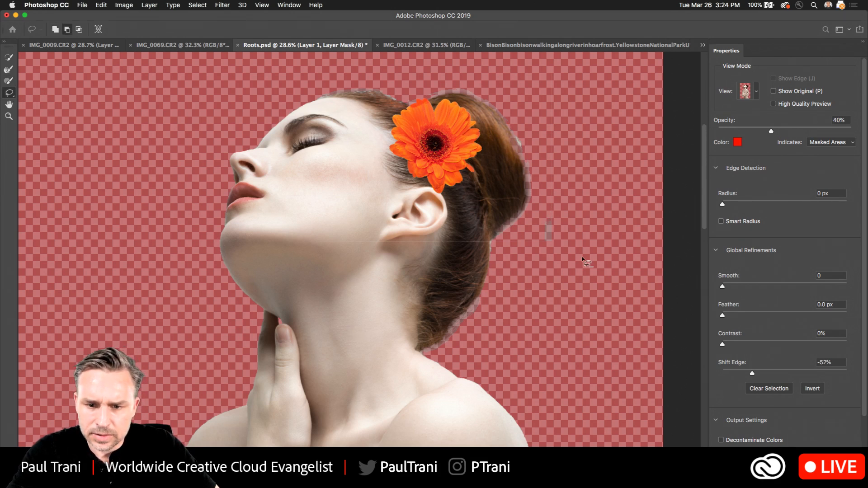
mouse_move(550, 96)
mouse_down()
mouse_move(569, 98)
mouse_move(613, 311)
mouse_move(592, 314)
mouse_up()
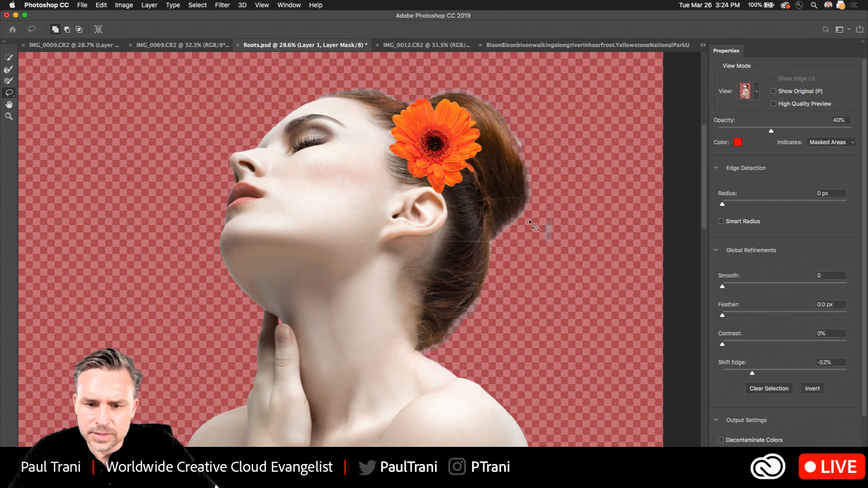
key(alt)
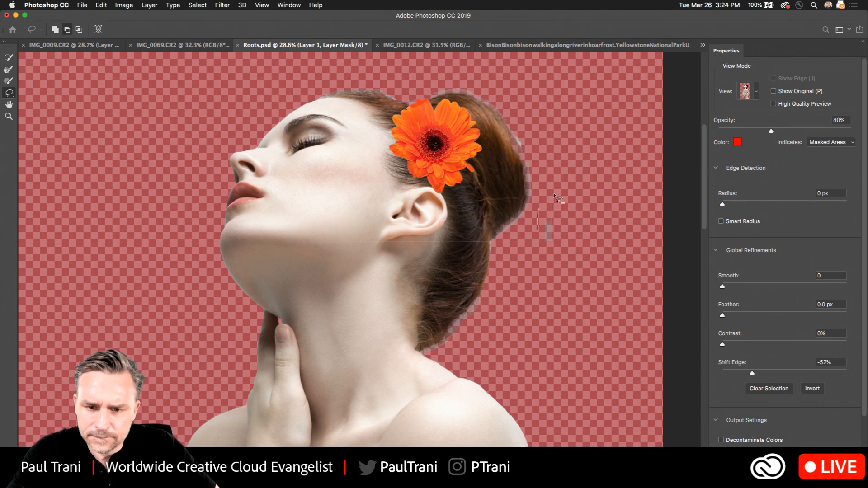
drag(531, 222, 536, 225)
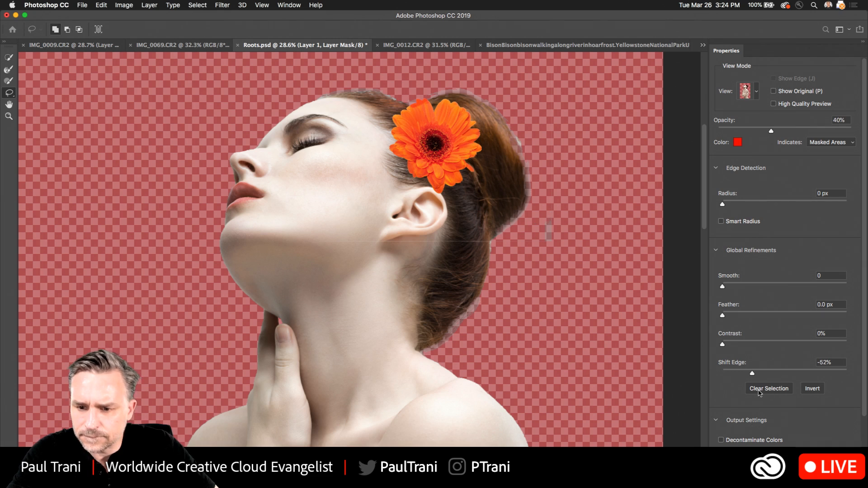
Accept the refined selection with output to New Layer with Layer Mask and view the upper part of the portrait.
scroll(759, 393, down, 3)
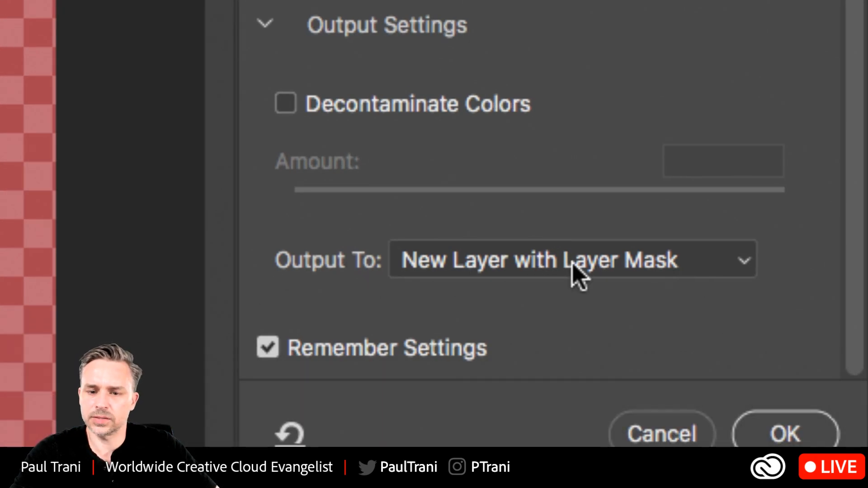
click(785, 432)
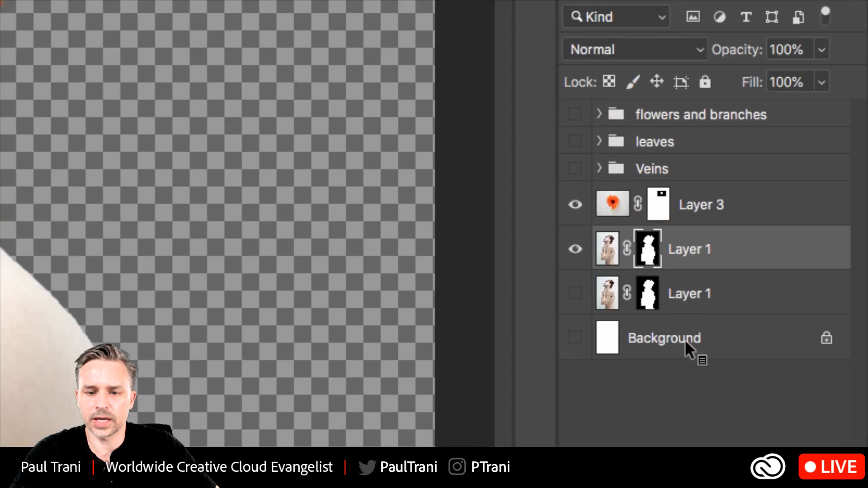
key(super+0)
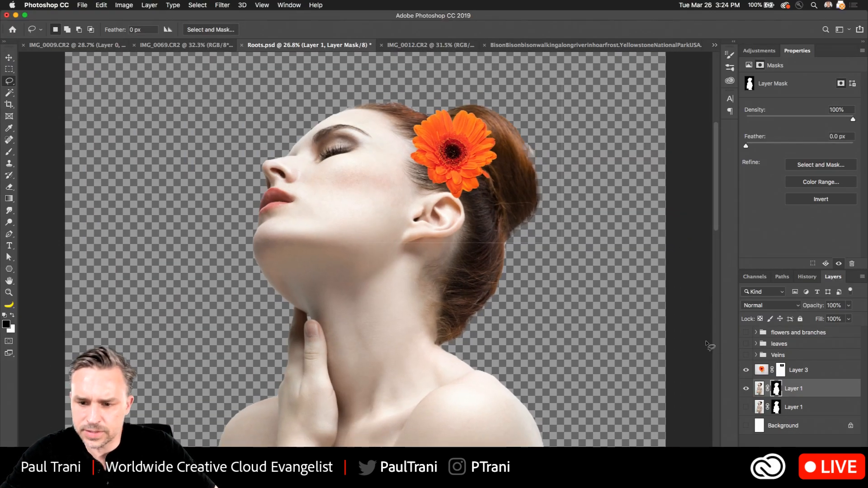
Fill a lassoed band across the jaw and hair on Layer 3's mask with black to hide the flower layer's stray residue.
click(746, 370)
click(746, 370)
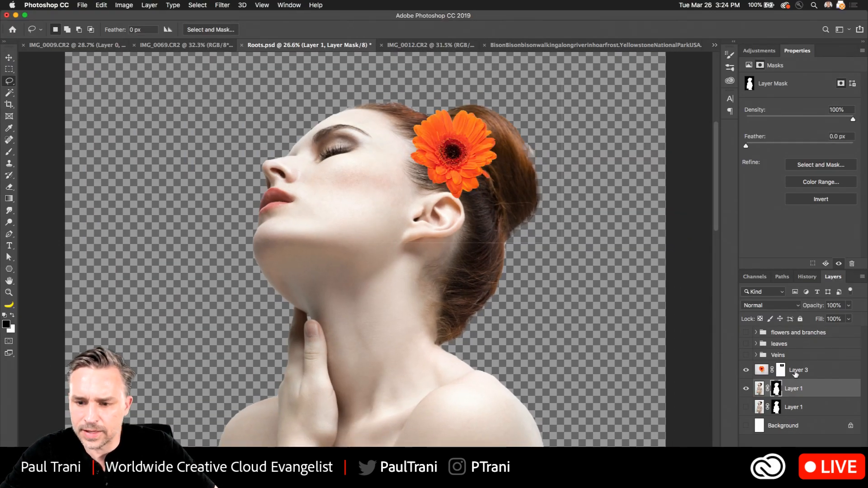
click(783, 373)
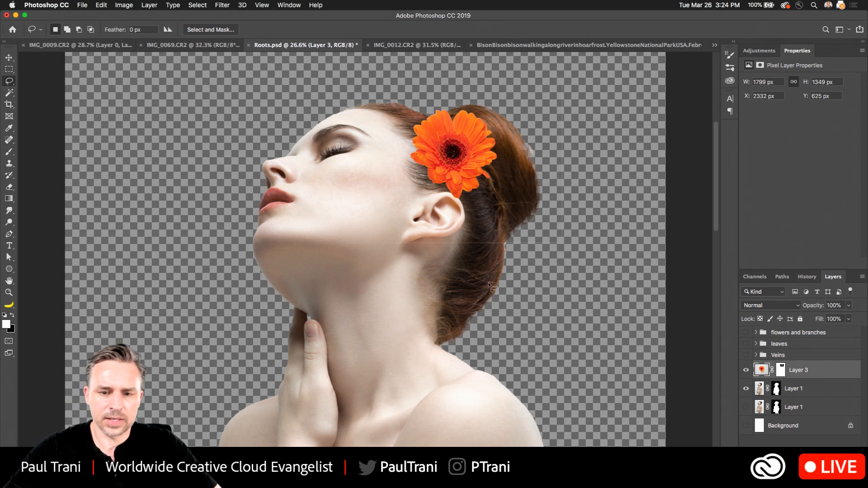
mouse_move(533, 281)
mouse_down()
mouse_move(208, 260)
mouse_move(408, 227)
mouse_move(533, 283)
mouse_up()
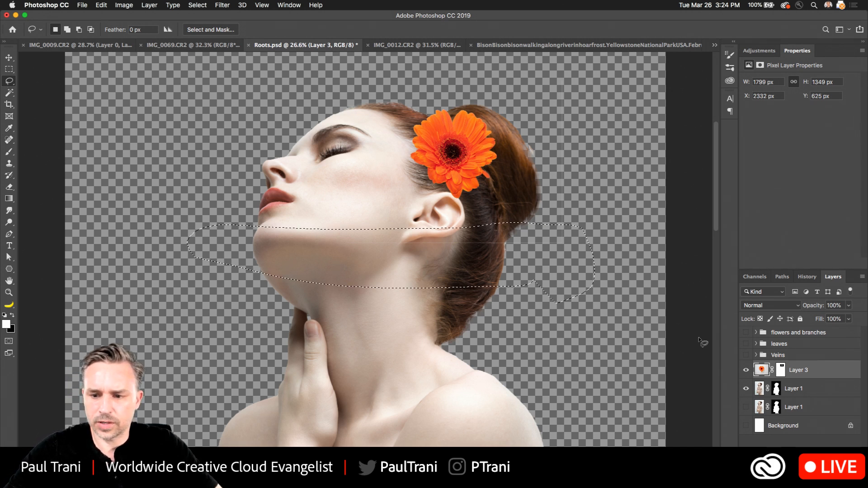
click(781, 370)
click(124, 337)
key(shift+BackSpace)
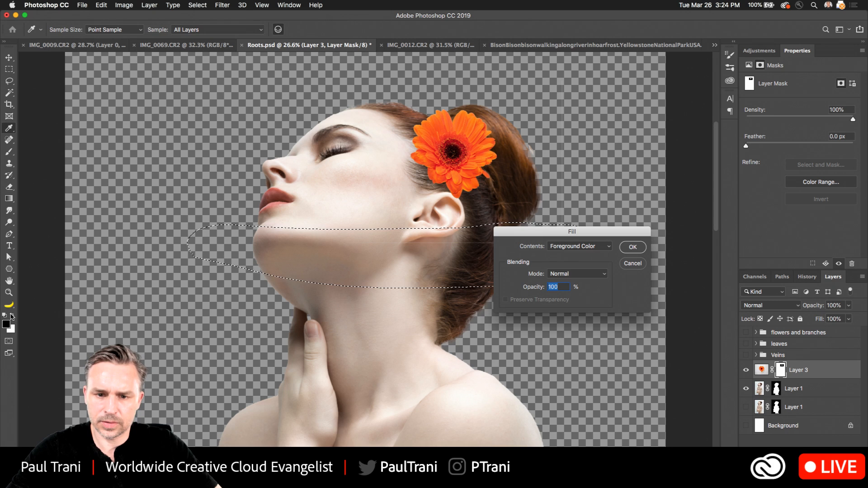
key(Return)
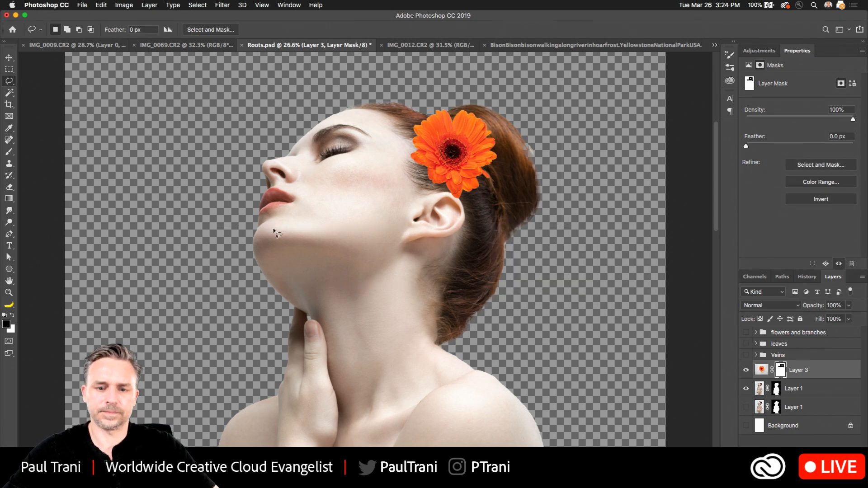
scroll(283, 229, down, 2)
mouse_move(351, 371)
mouse_down()
mouse_move(412, 148)
mouse_move(382, 300)
mouse_up()
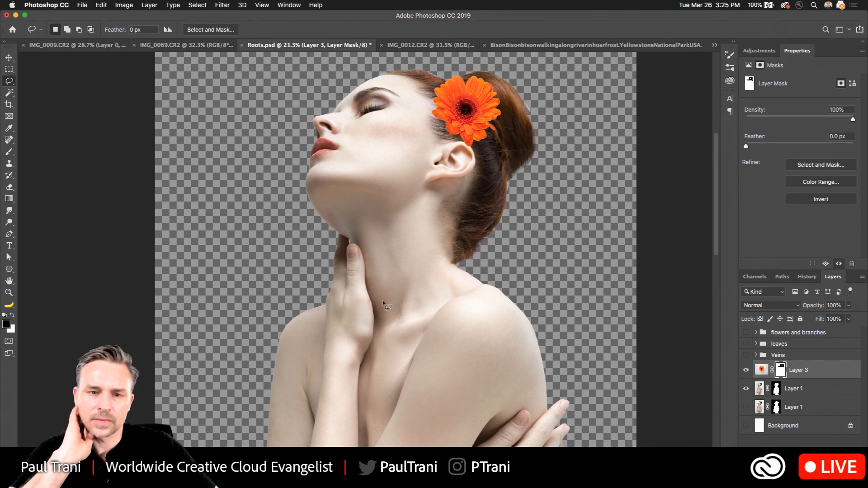
Place the "Beautiful wild flower in sunset" image from the Nature library over the woman's face at 100% scale.
click(733, 43)
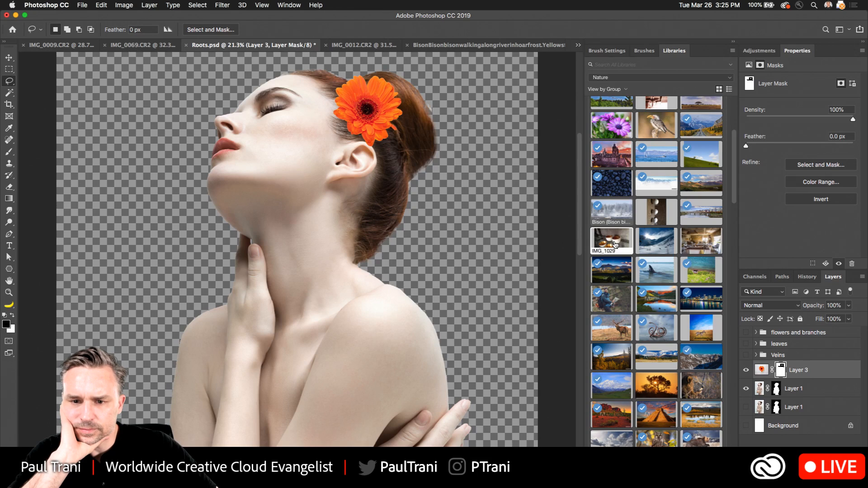
scroll(633, 236, up, 5)
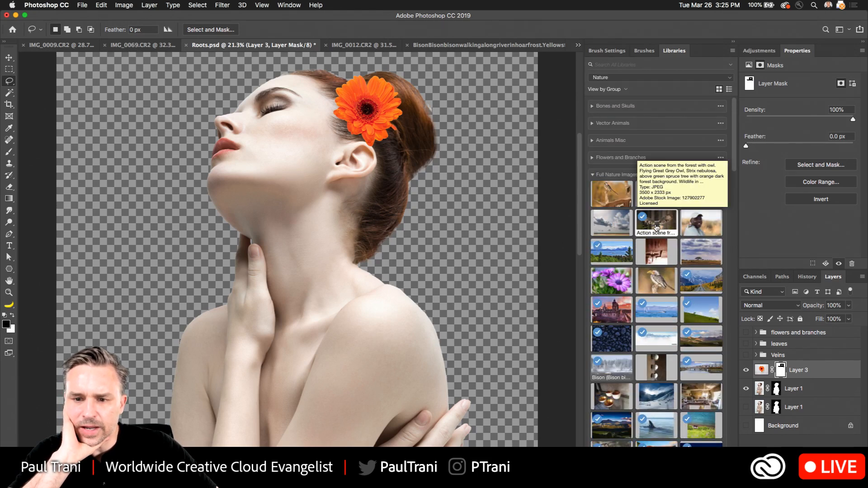
scroll(657, 227, down, 15)
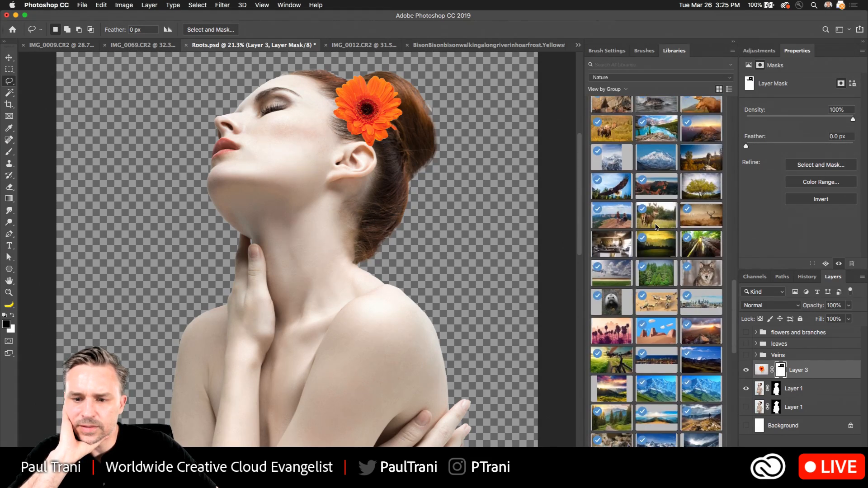
scroll(656, 316, down, 10)
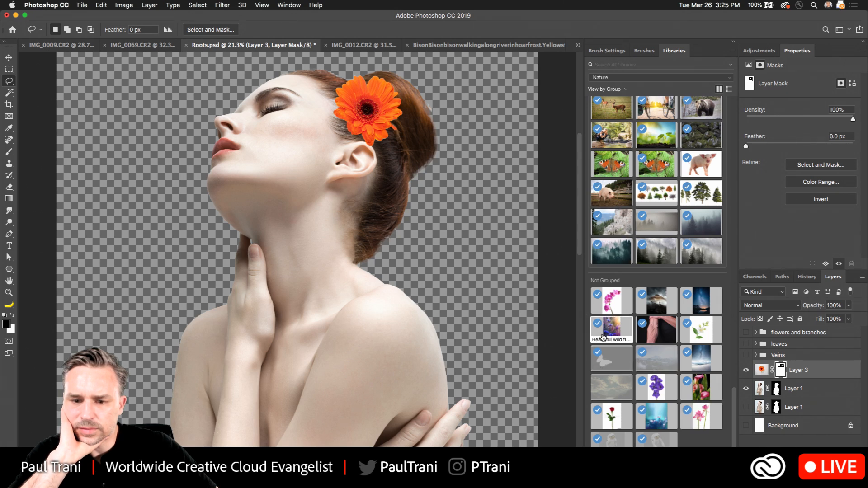
drag(612, 330, 209, 271)
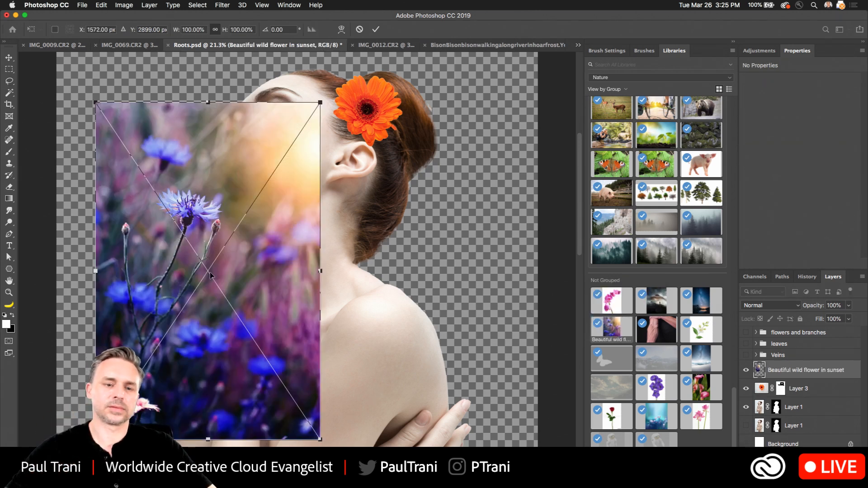
key(Return)
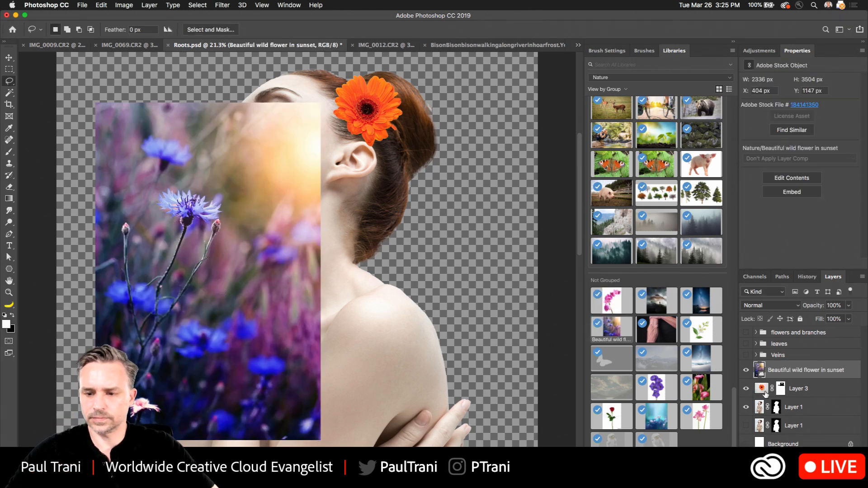
Move the wild flower image behind the visible masked Layer 1, then delete it.
drag(793, 382, 783, 420)
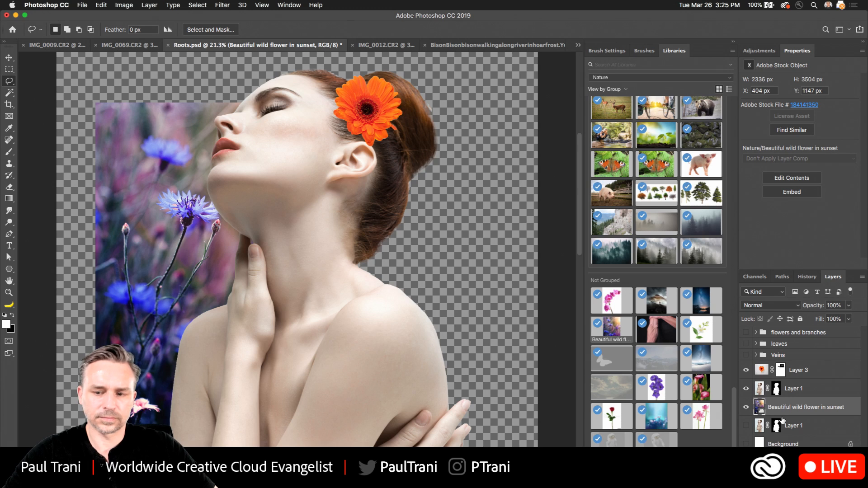
key(Delete)
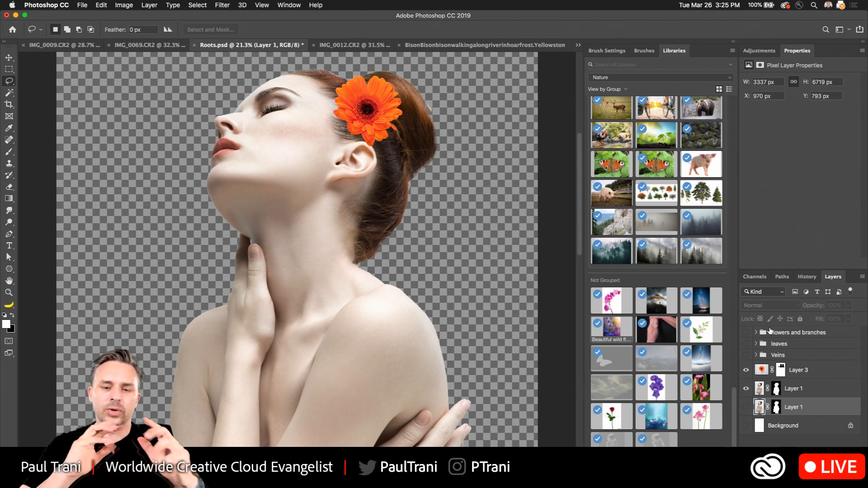
Show the Background layer and fill it with black behind the cutout.
drag(235, 156, 258, 219)
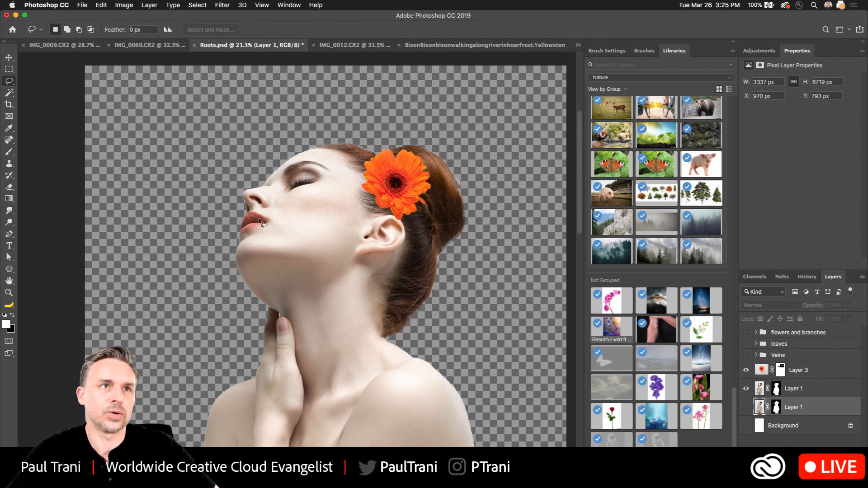
scroll(370, 302, up, 6)
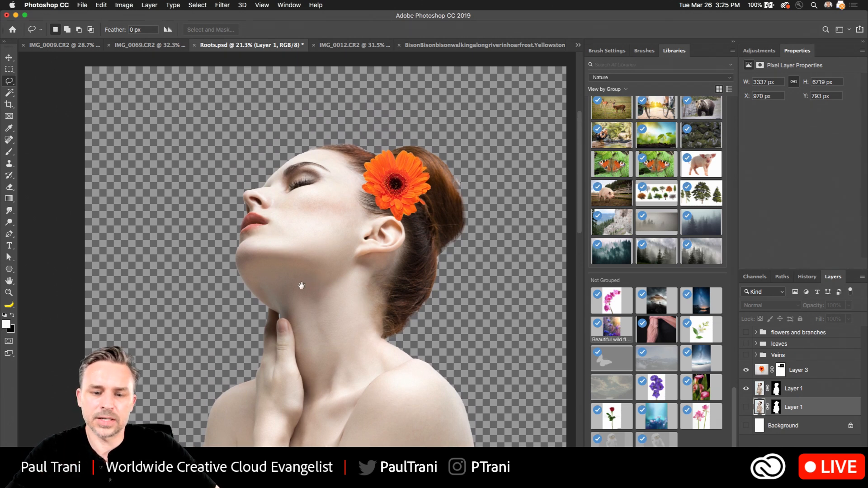
scroll(346, 277, down, 2)
scroll(346, 276, right, 2)
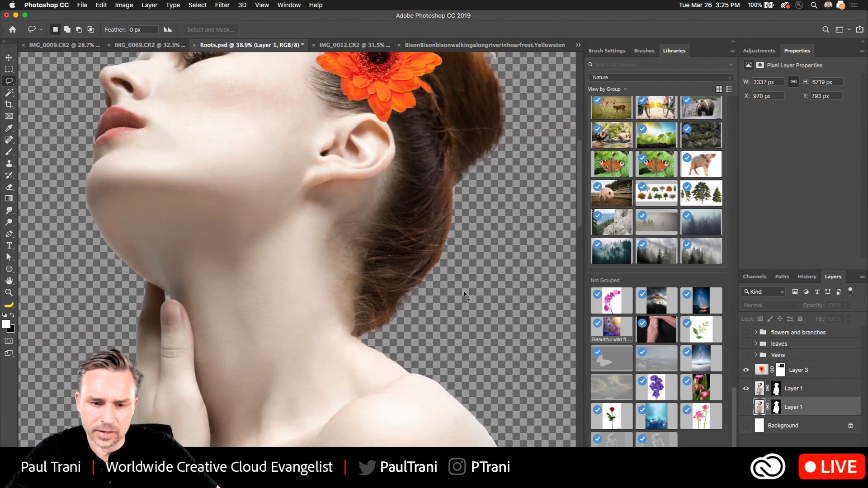
drag(392, 214, 472, 312)
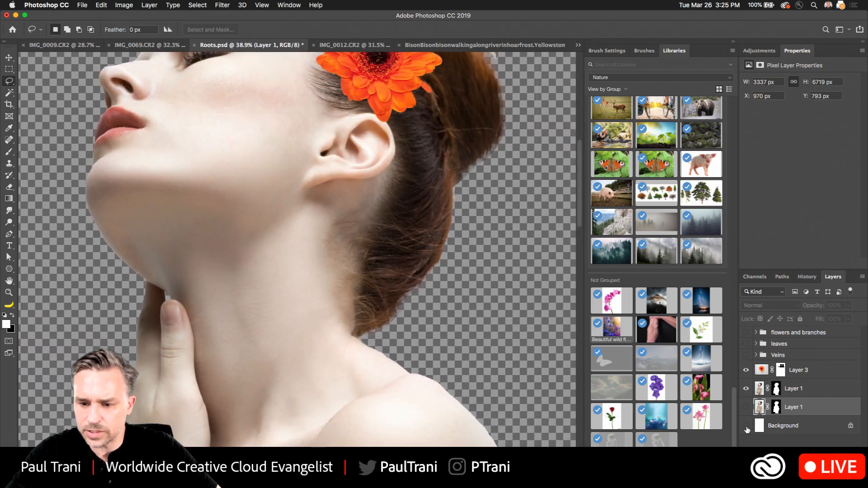
click(746, 426)
click(783, 426)
key(super+BackSpace)
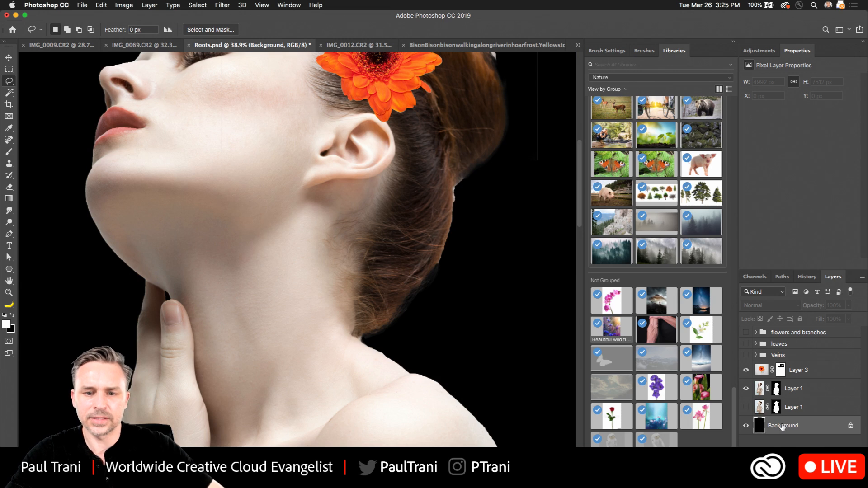
Fill a tall rectangular selection around the faint vertical line beside the hair bun with black on Layer 3's mask.
drag(456, 246, 436, 349)
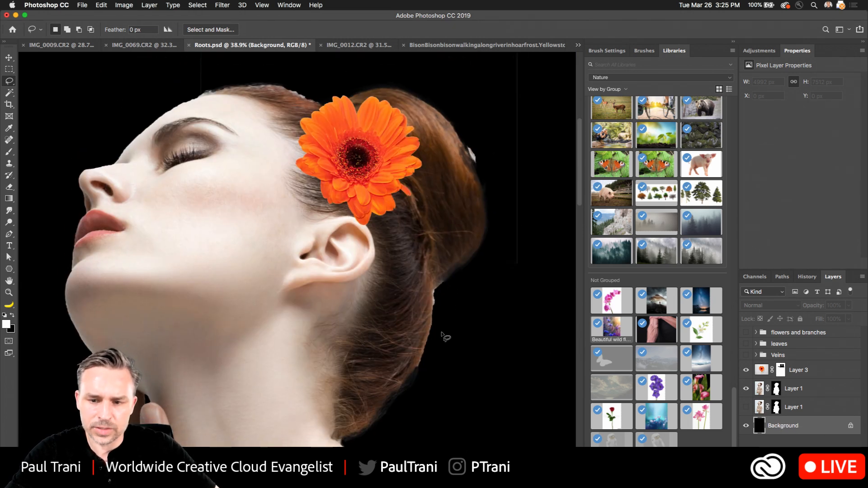
click(781, 370)
drag(485, 154, 395, 290)
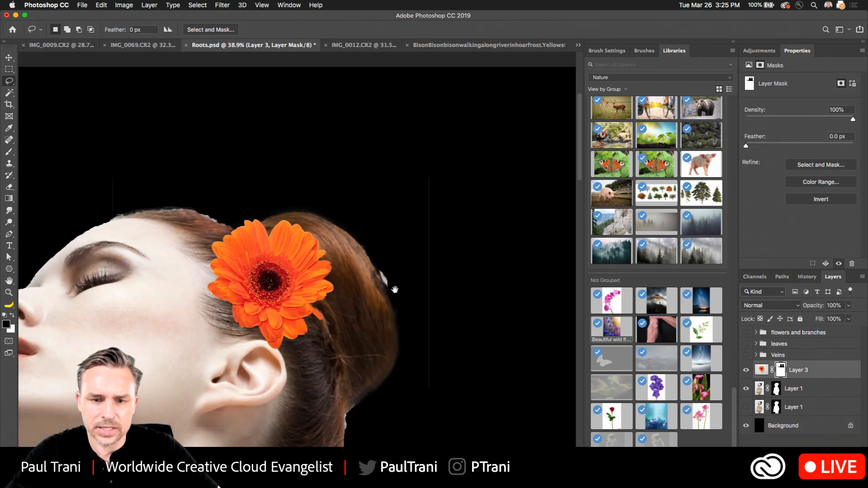
key(m)
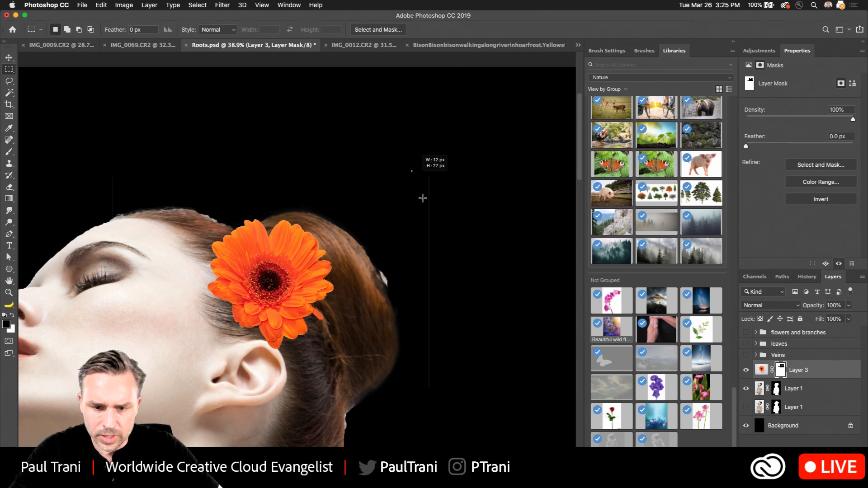
scroll(422, 199, down, 2)
drag(412, 145, 478, 448)
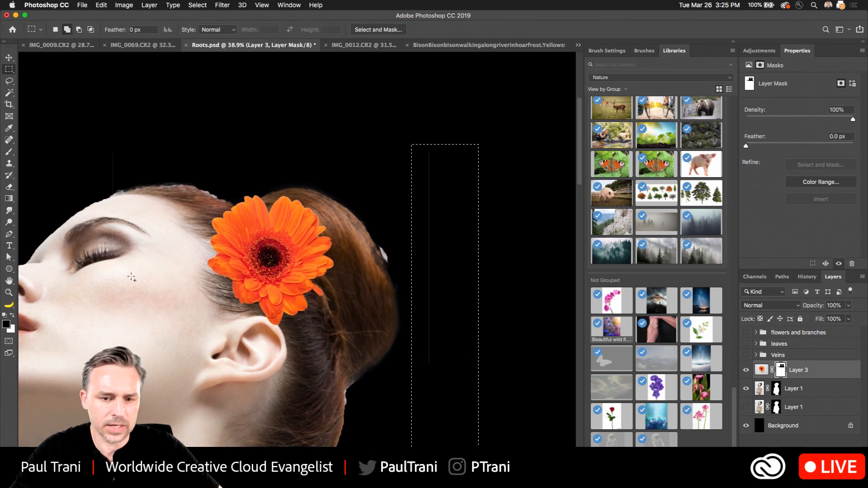
key(shift+BackSpace)
key(Return)
Examine the masked hair edge from the ear down to the nape against the black background.
scroll(355, 277, down, 5)
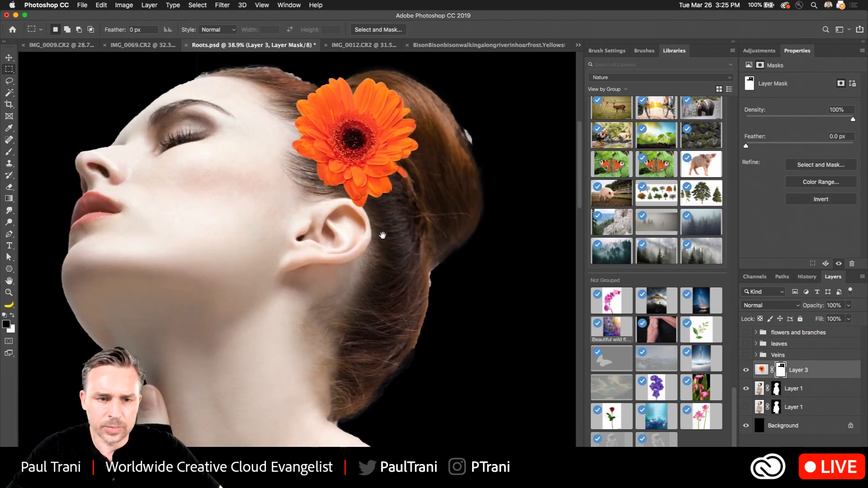
scroll(421, 375, up, 5)
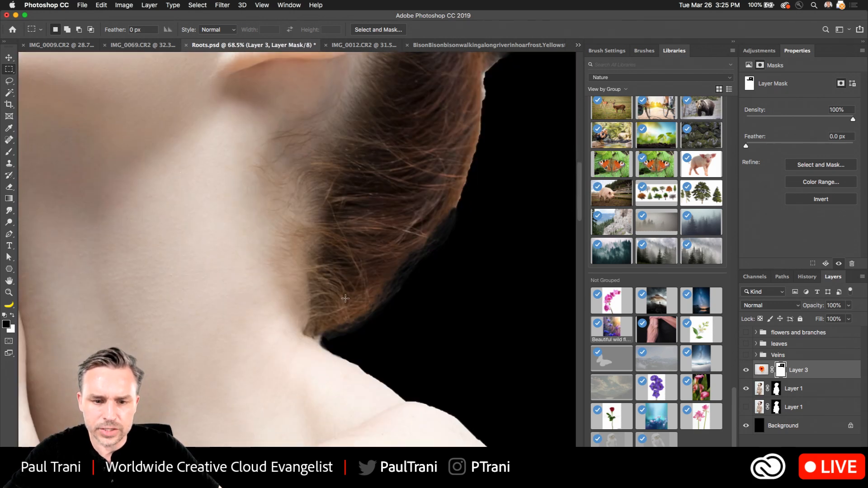
drag(440, 212, 387, 309)
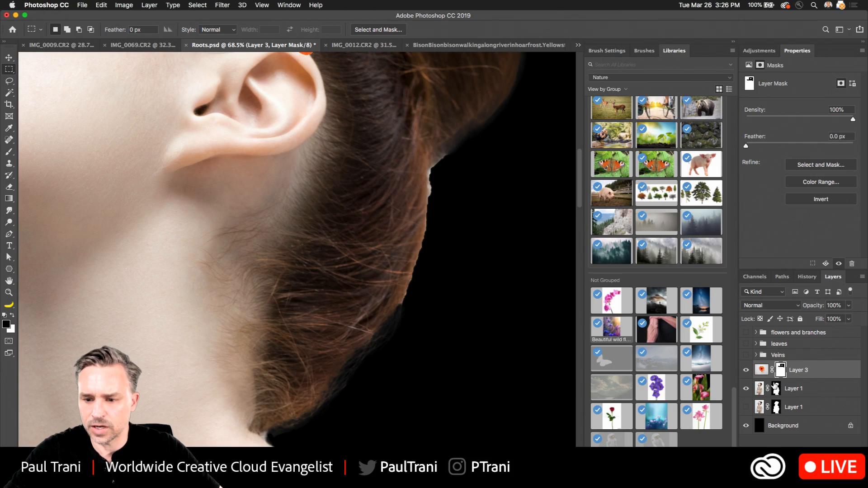
Refine the nape hair edge of the visible Layer 1's mask with the Refine Edge Brush in Select and Mask.
click(776, 388)
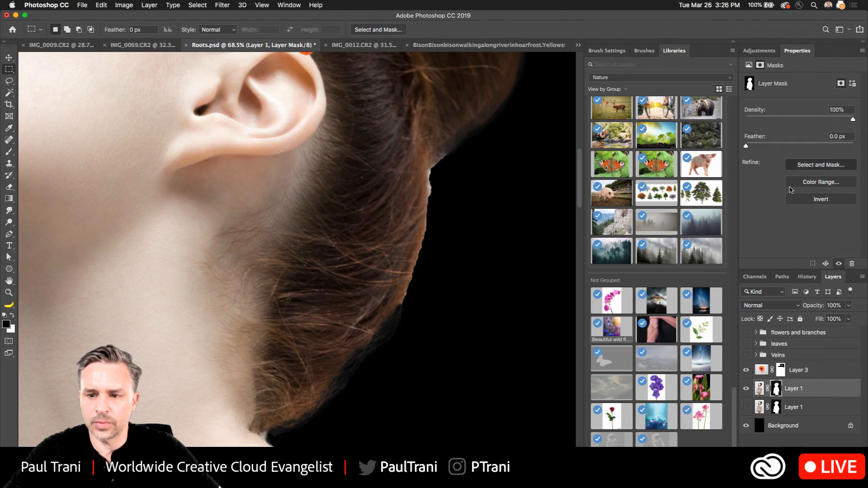
key(super+alt+r)
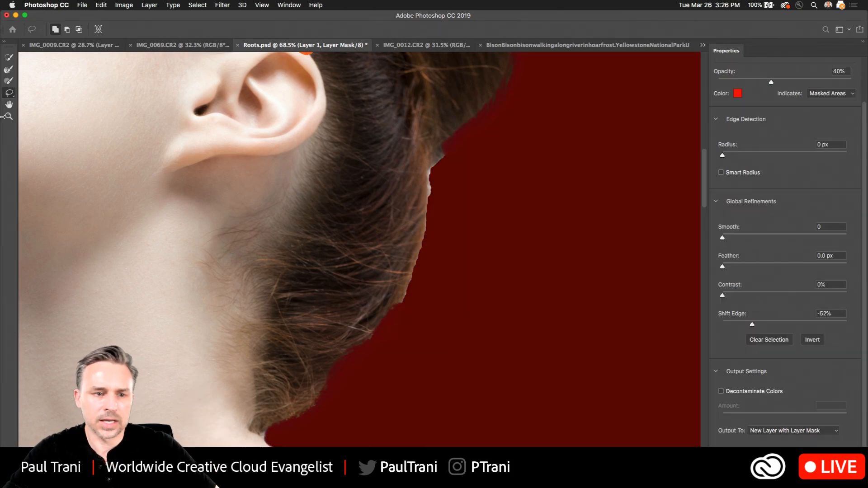
click(8, 70)
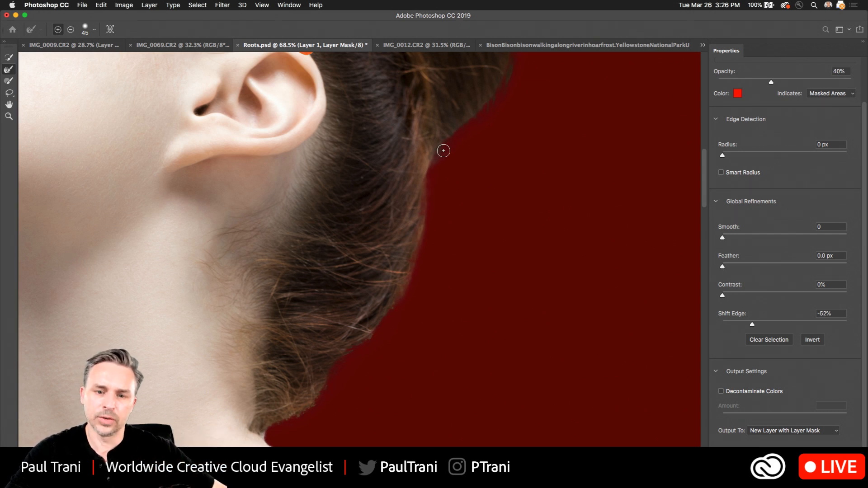
Refine the hair edge above the forehead with the Refine Edge Brush and output to a new layer with layer mask.
scroll(368, 155, up, 8)
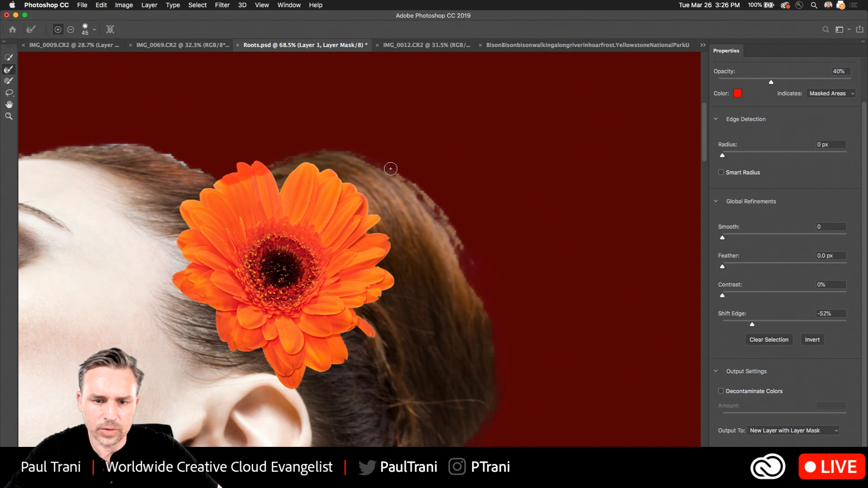
drag(466, 253, 466, 286)
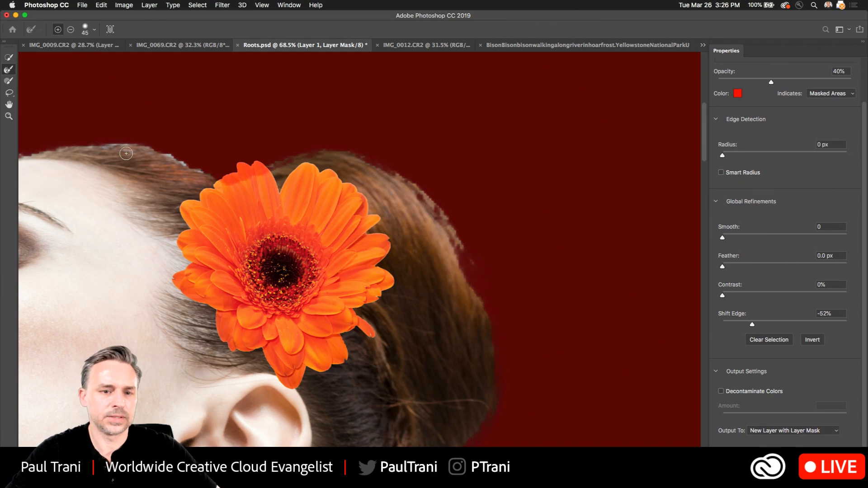
drag(155, 122, 320, 174)
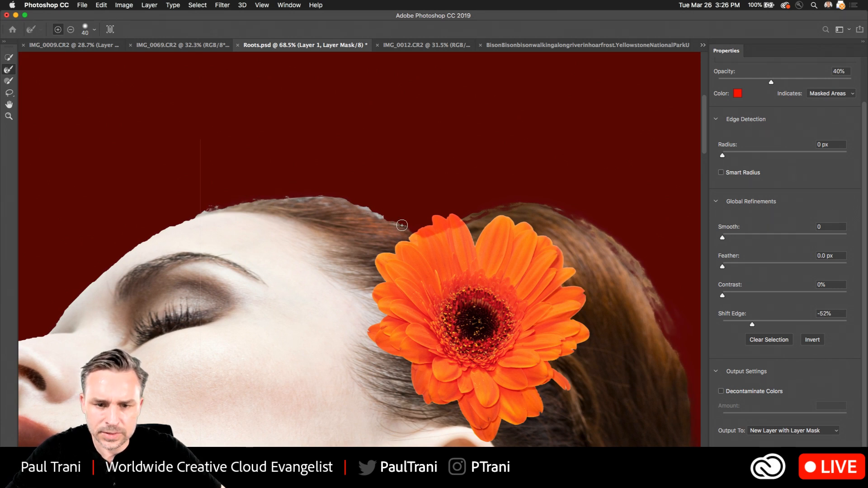
drag(402, 226, 385, 201)
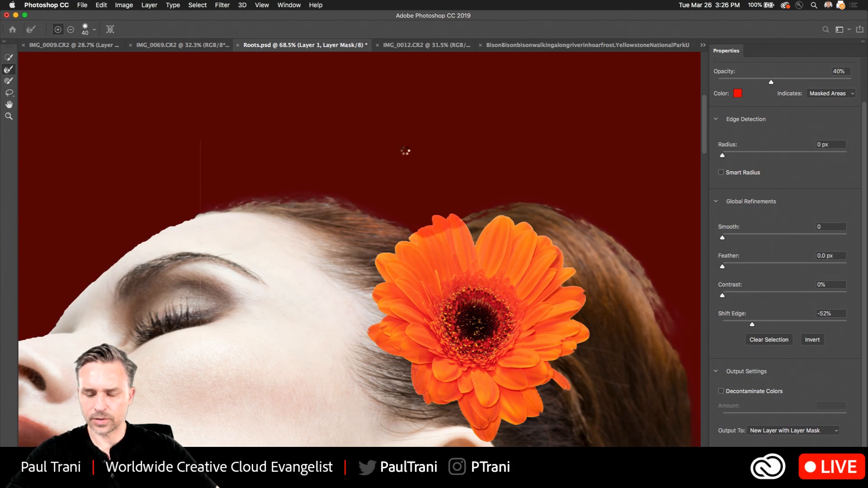
key(Return)
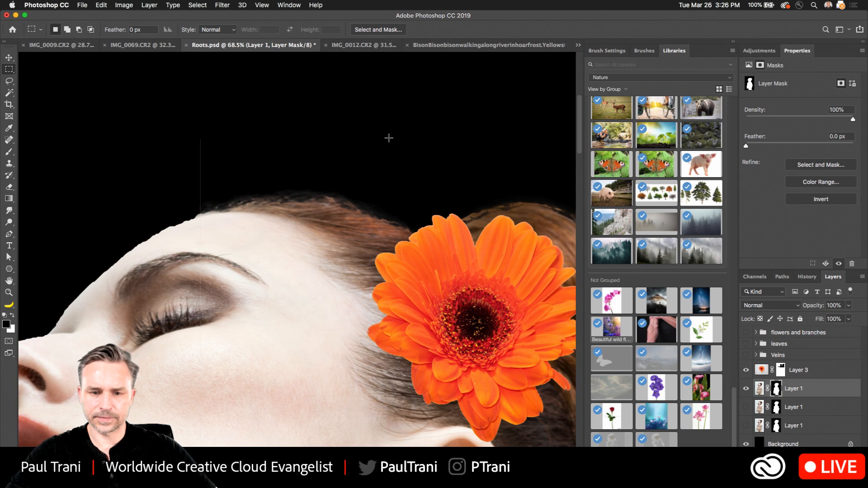
Fill a tall rectangular selection around the faint vertical line above the forehead on Layer 3's mask with black, then deselect.
click(777, 369)
drag(122, 91, 299, 448)
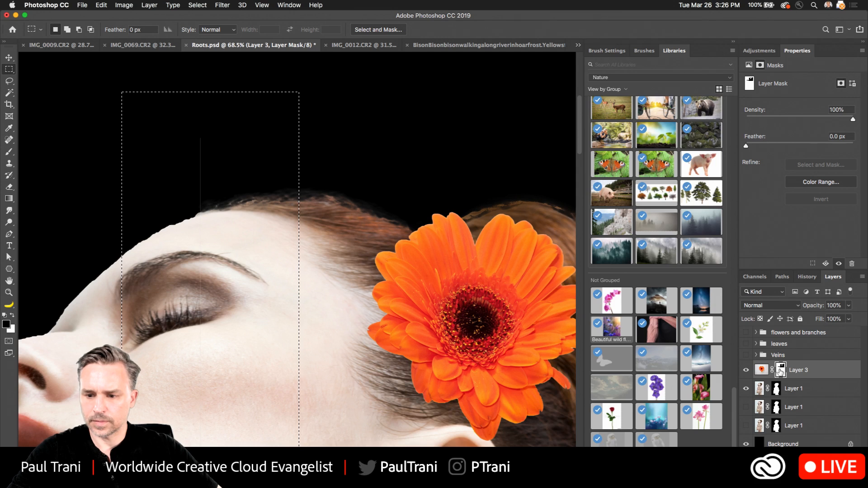
key(shift+BackSpace)
key(Return)
key(ctrl+d)
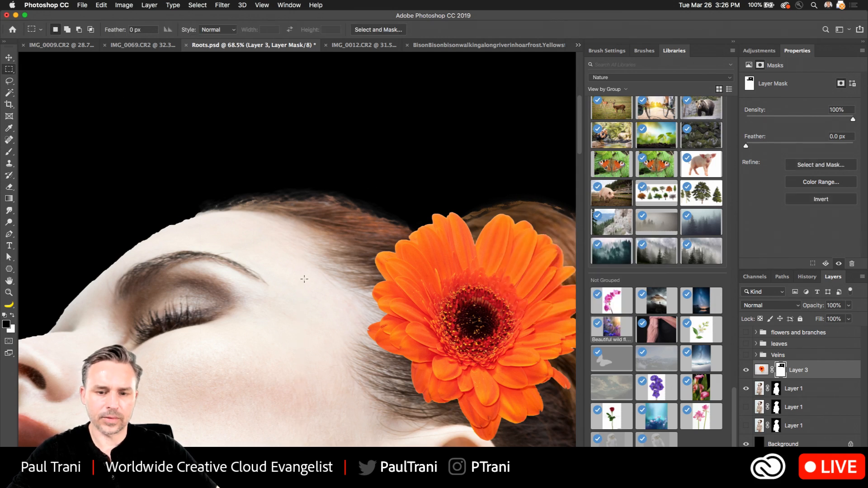
Show the Veins and leaves groups over the portrait, keeping the flowers and branches group hidden.
scroll(232, 190, down, 5)
scroll(228, 230, down, 3)
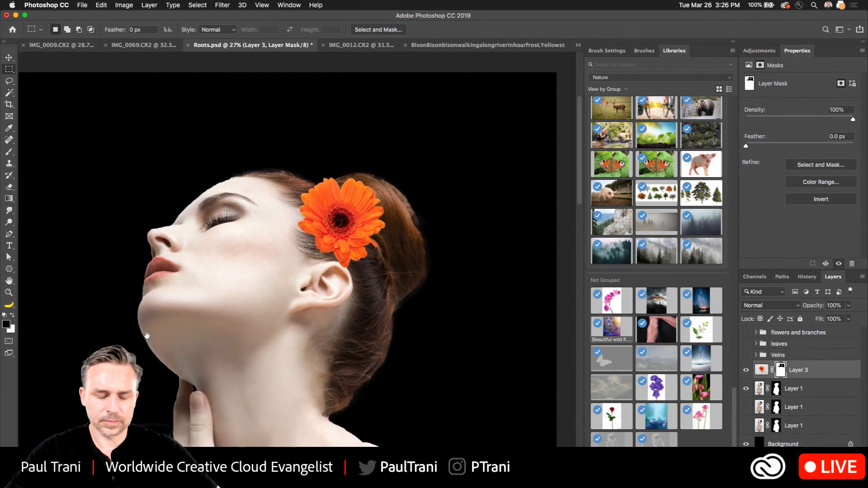
key(alt+comma)
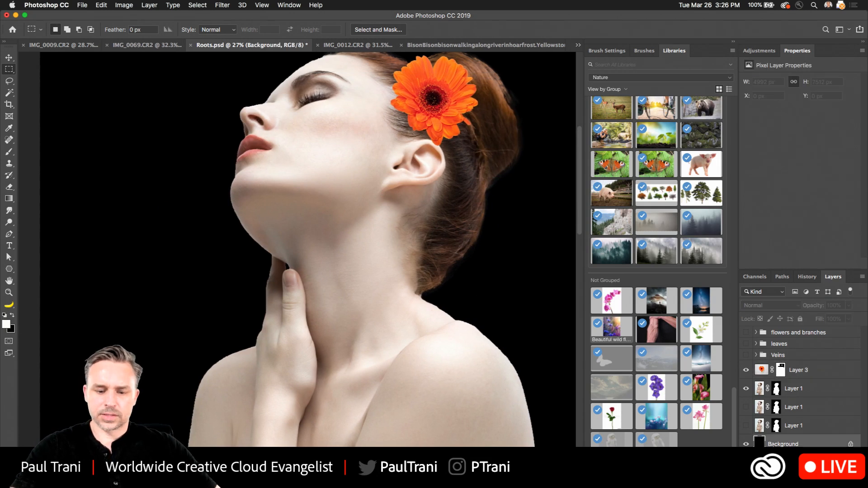
scroll(311, 248, down, 3)
drag(315, 269, 310, 232)
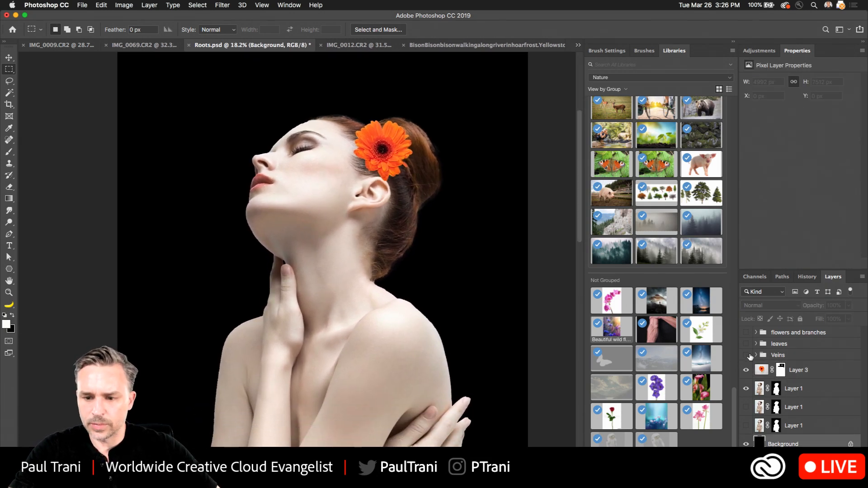
click(746, 356)
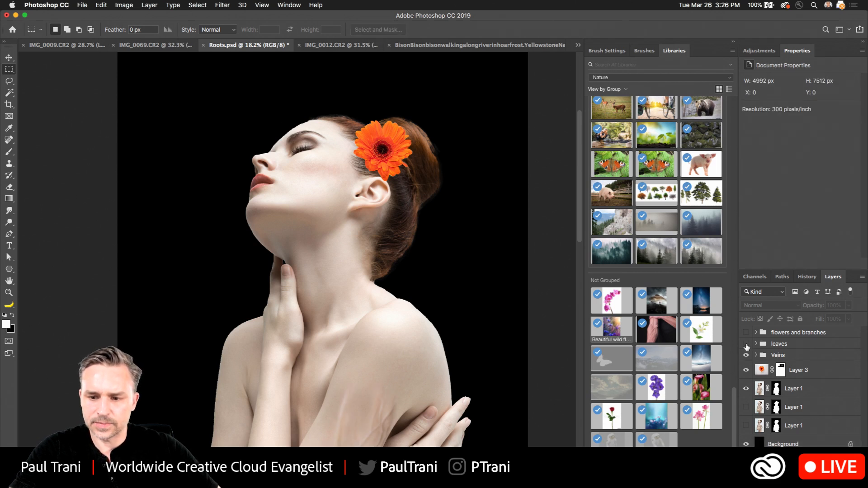
click(746, 344)
click(746, 335)
click(747, 335)
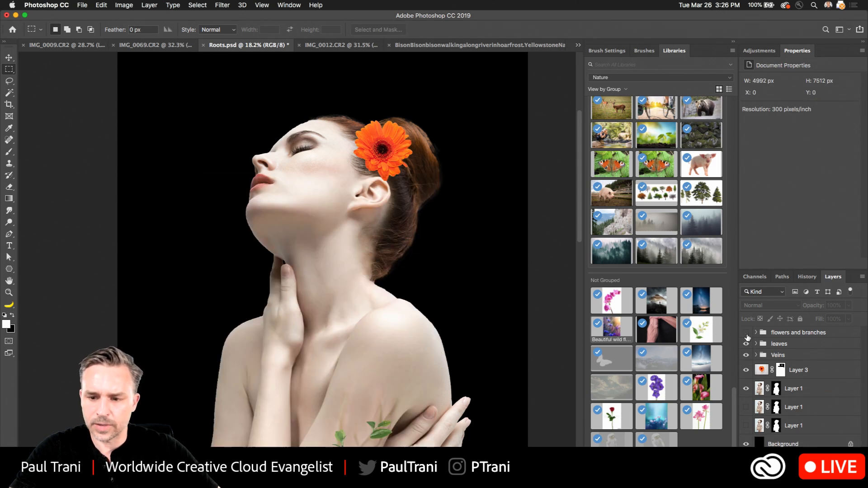
Expand the leaves group and move the small leaf sprig on the arm to X -143 px, Y -282 px.
drag(249, 409, 275, 214)
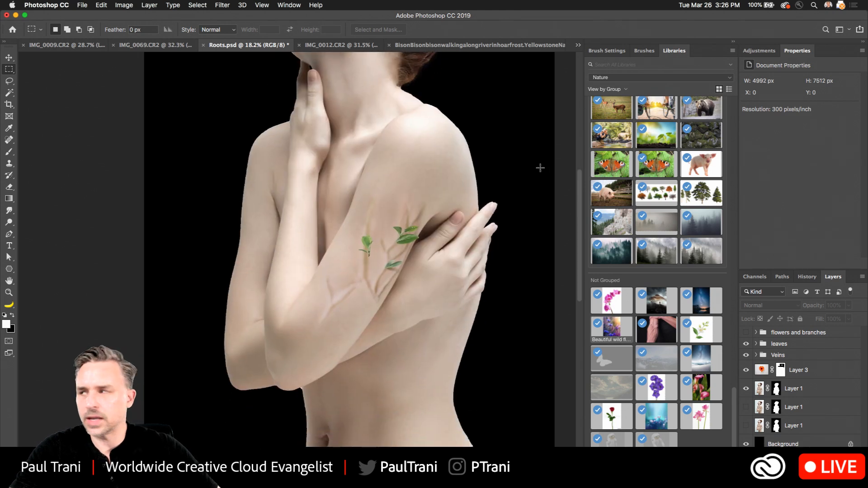
scroll(375, 217, up, 3)
scroll(384, 207, down, 2)
scroll(370, 219, up, 3)
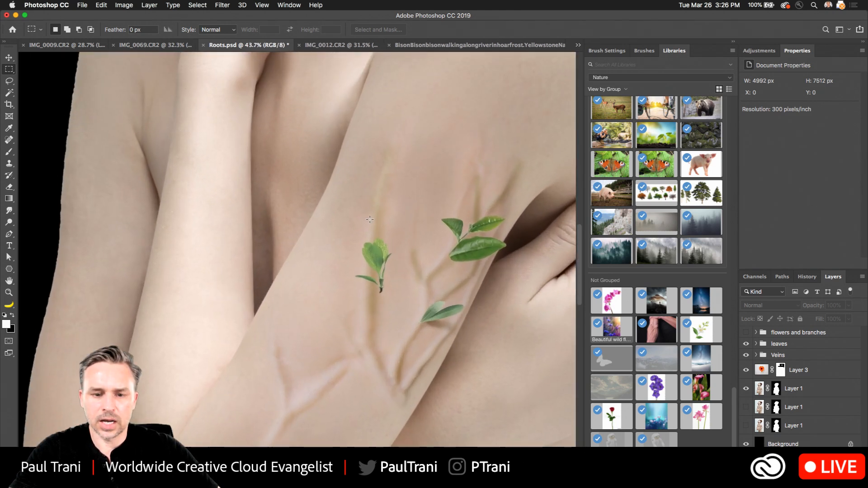
scroll(370, 220, up, 2)
click(9, 58)
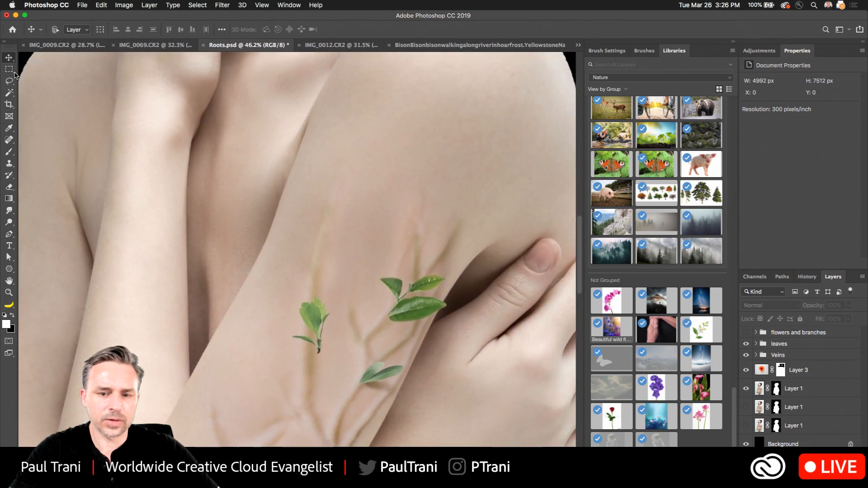
click(812, 357)
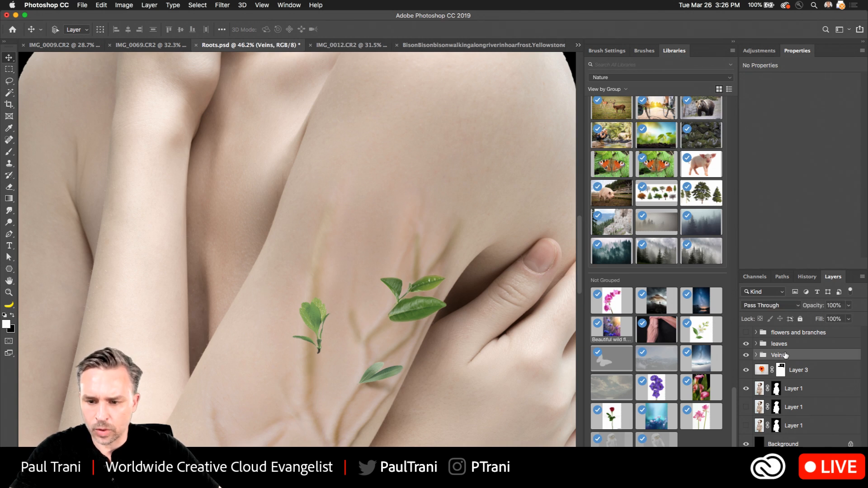
click(776, 343)
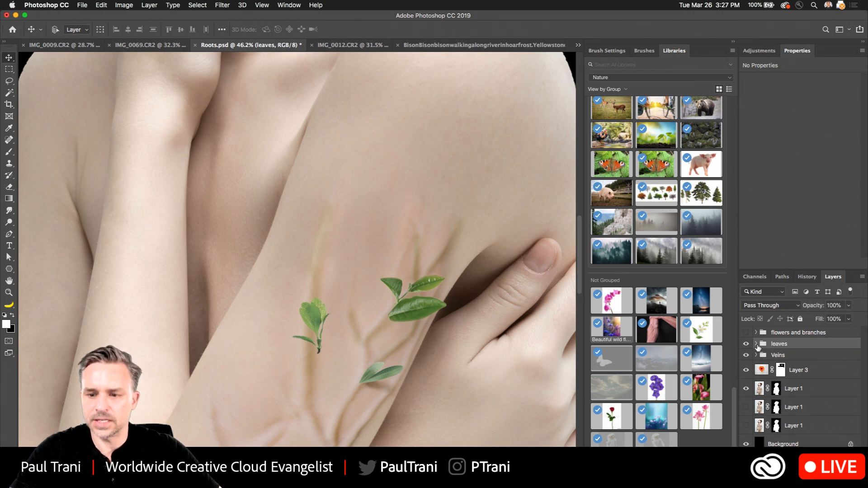
click(756, 344)
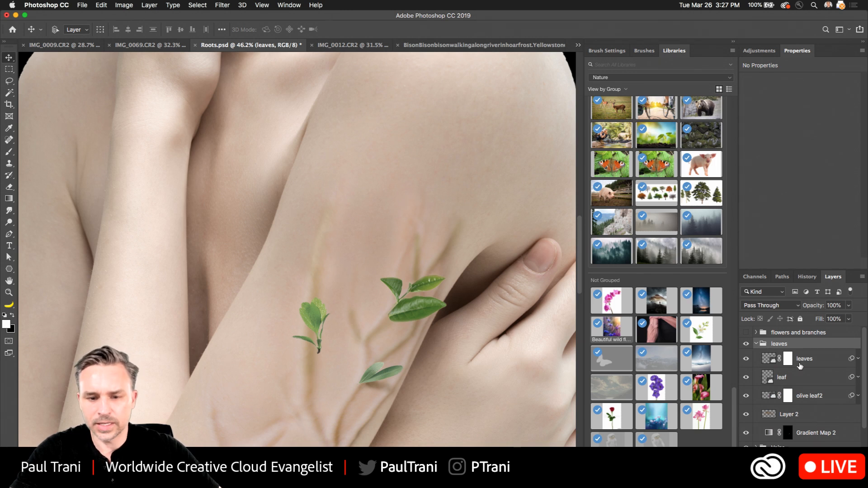
drag(311, 310, 303, 277)
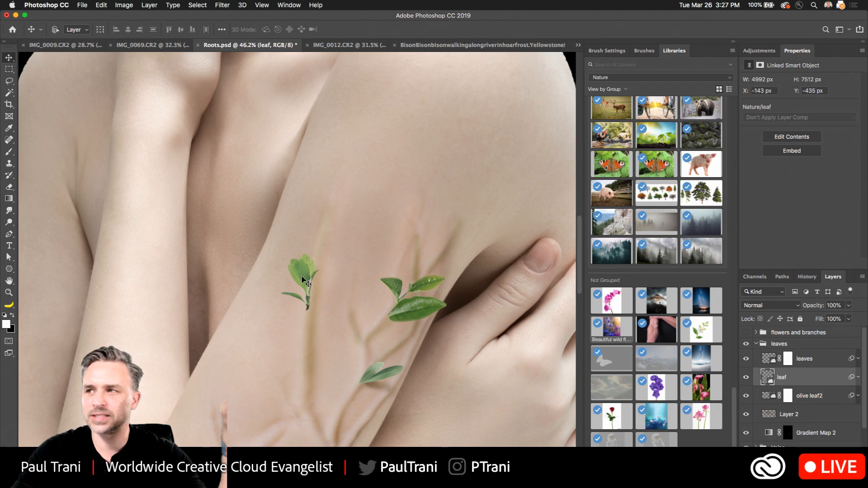
drag(302, 285, 302, 312)
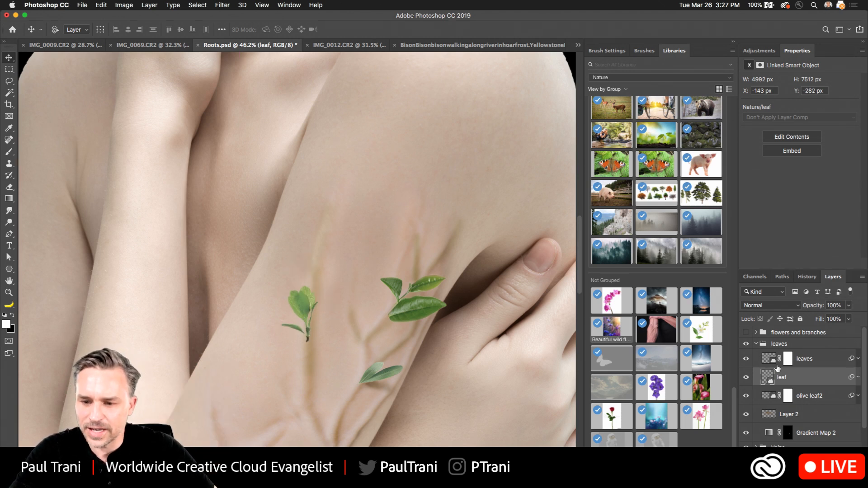
Expand and show the flowers and branches group, then hide its pink flowers layer with the white background.
click(755, 333)
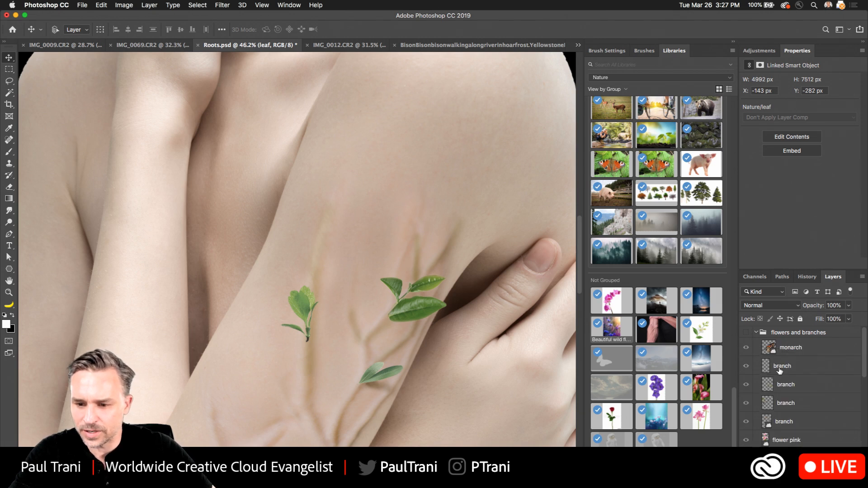
scroll(779, 371, down, 5)
click(747, 374)
scroll(748, 377, up, 5)
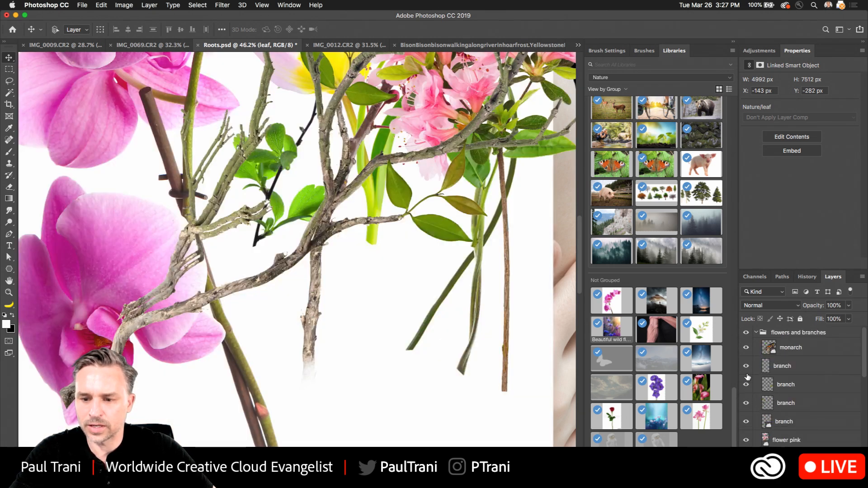
scroll(746, 441, down, 3)
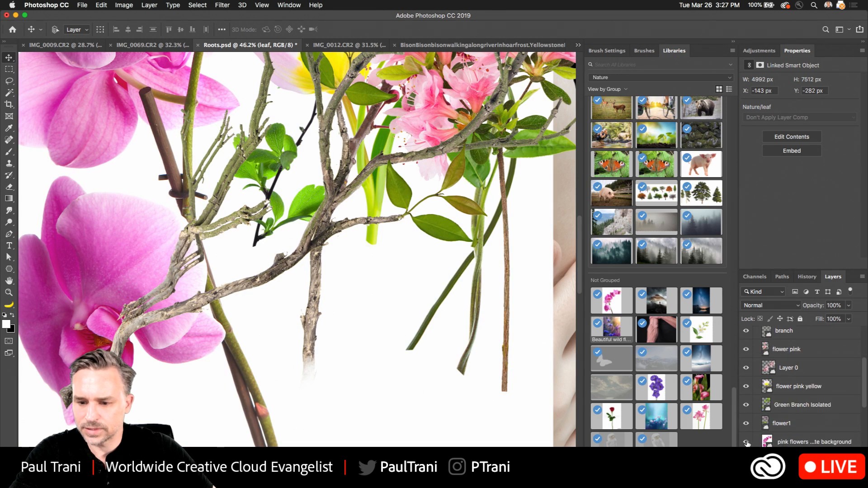
click(747, 442)
View the flower arrangement over the portrait, then hide the flowers and branches group and collapse it and the leaves group.
scroll(206, 131, down, 3)
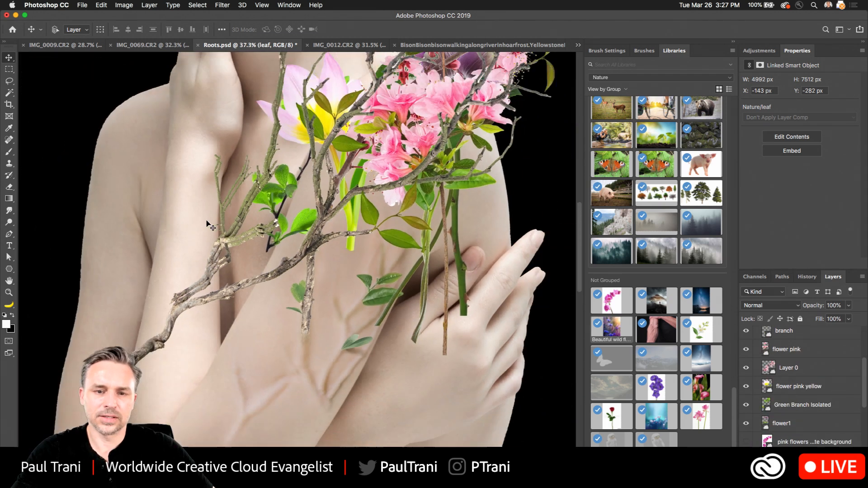
scroll(199, 267, up, 5)
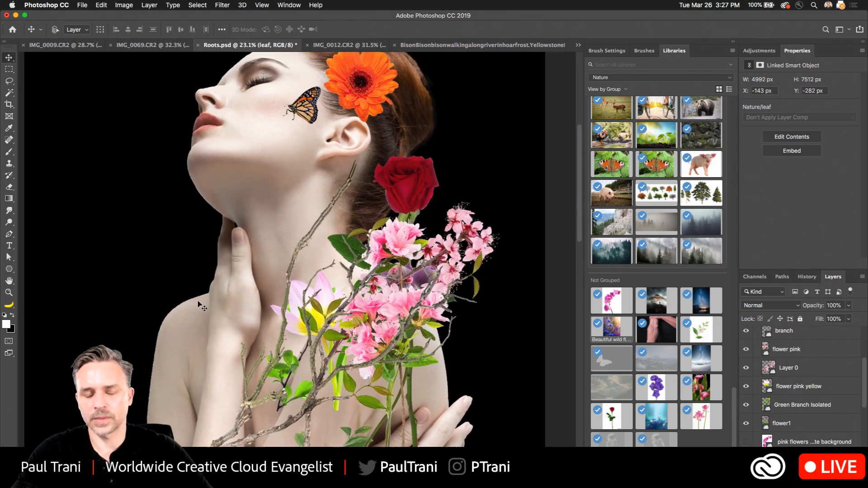
scroll(198, 267, right, 5)
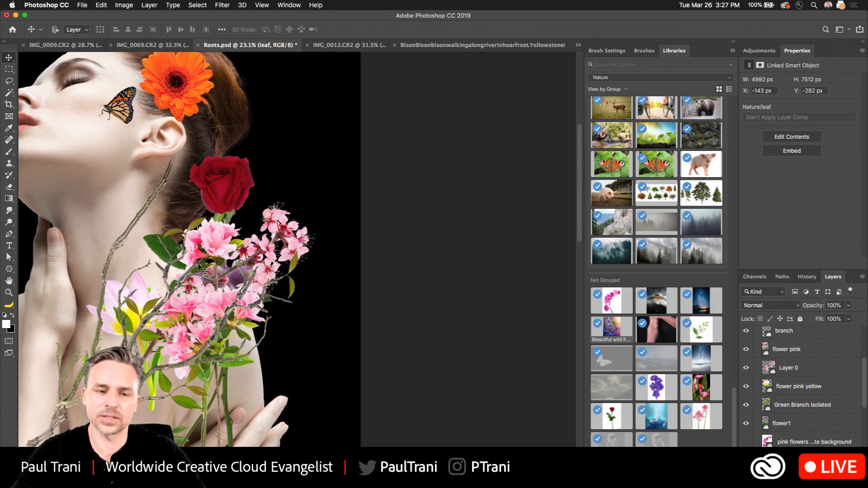
scroll(194, 259, left, 3)
scroll(819, 374, up, 3)
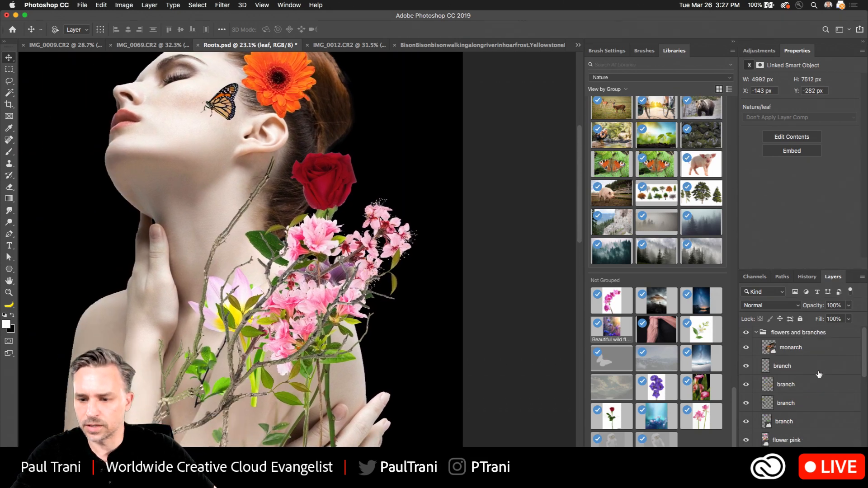
click(746, 333)
click(758, 334)
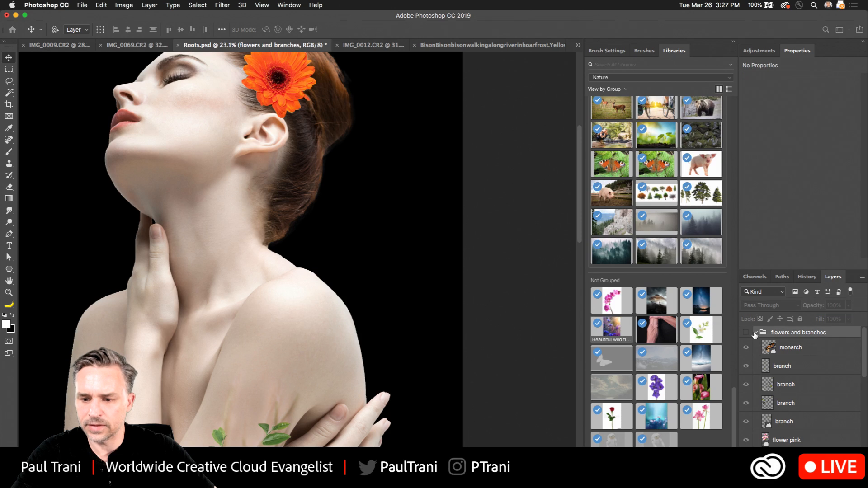
click(757, 333)
click(755, 344)
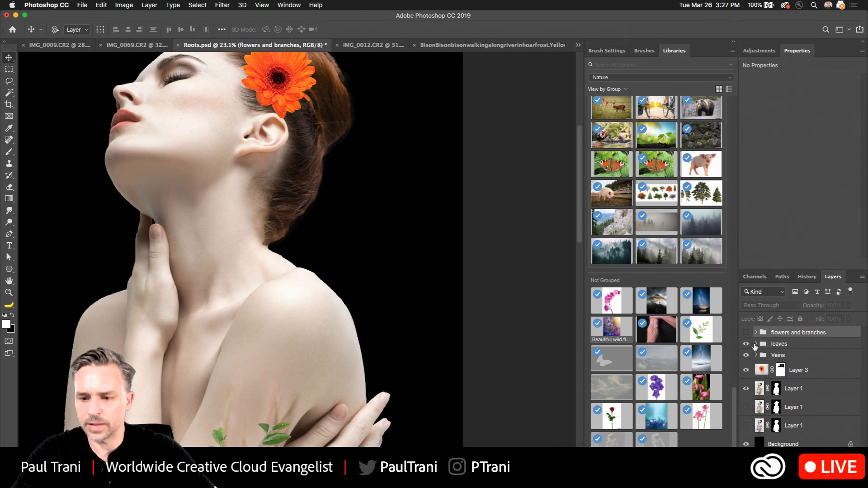
Hide the leaves and Veins groups and select Layer 3 with the orange flower.
click(746, 344)
click(772, 356)
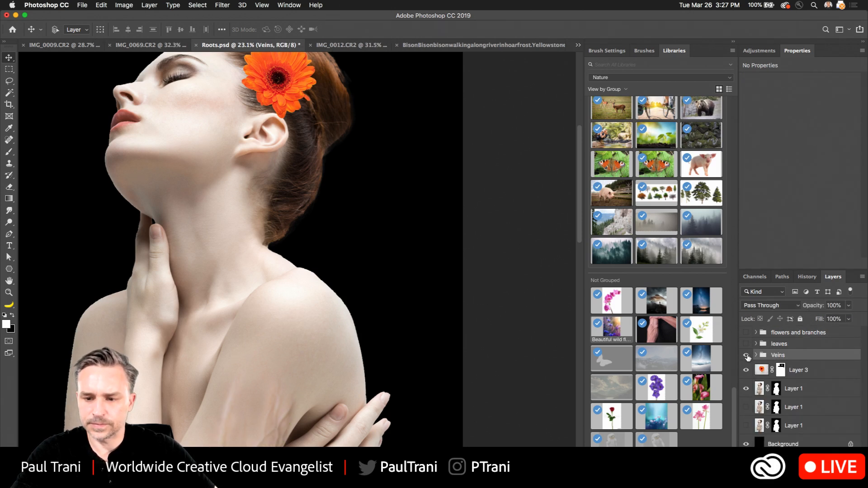
click(746, 355)
click(798, 370)
scroll(246, 209, left, 5)
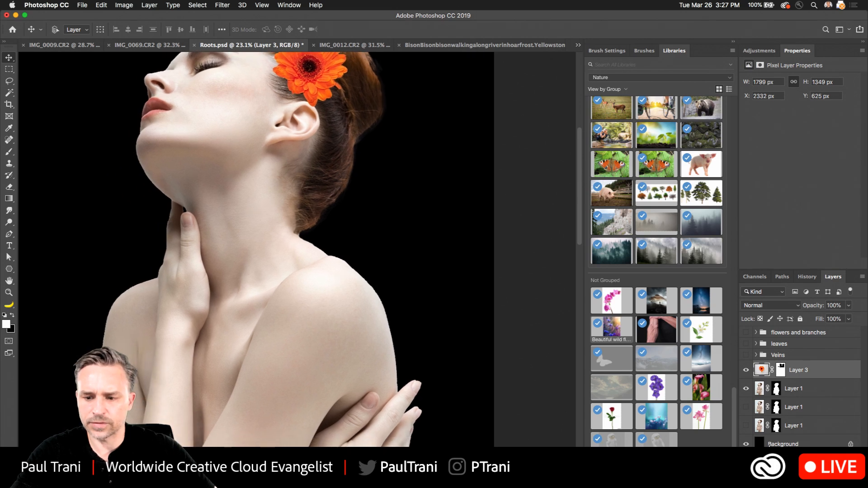
Fill the entire Background layer with a bright magenta foreground colour.
click(783, 444)
key(super+a)
click(7, 324)
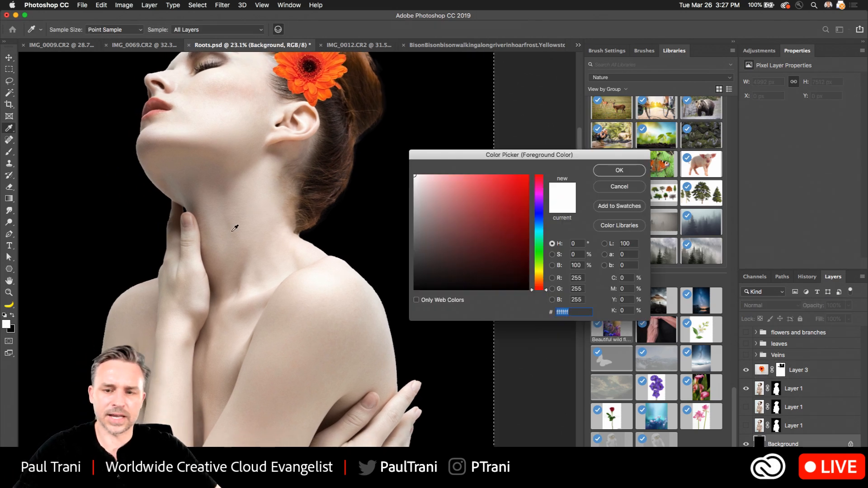
mouse_move(490, 201)
mouse_down()
mouse_move(500, 177)
mouse_move(532, 194)
mouse_move(498, 179)
mouse_up()
click(597, 175)
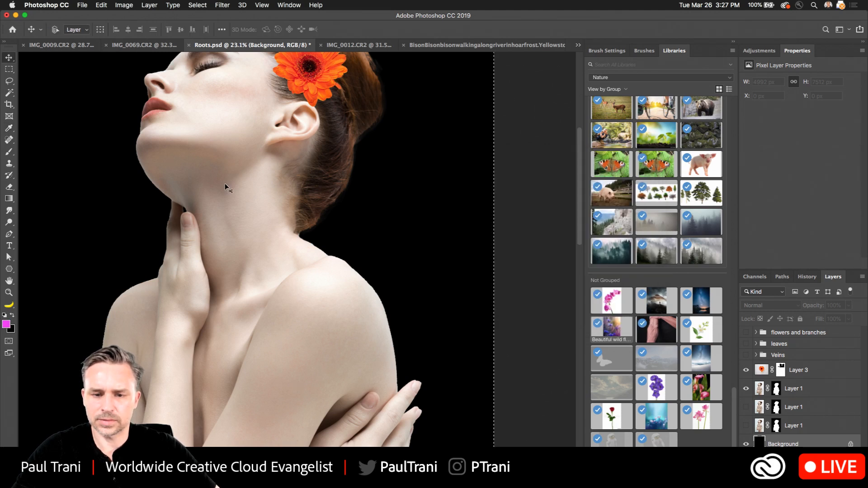
key(shift+BackSpace)
key(Return)
key(v)
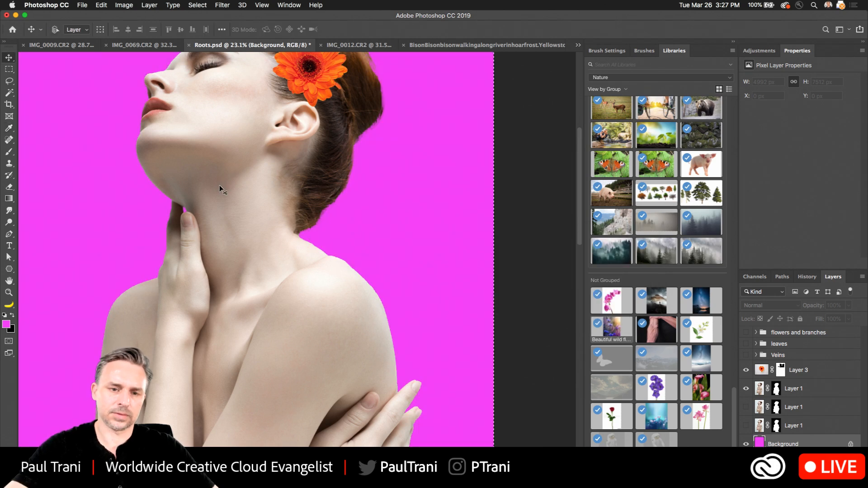
Shift the Background layer's hue with Hue/Saturation until the backdrop is purple.
drag(219, 185, 252, 210)
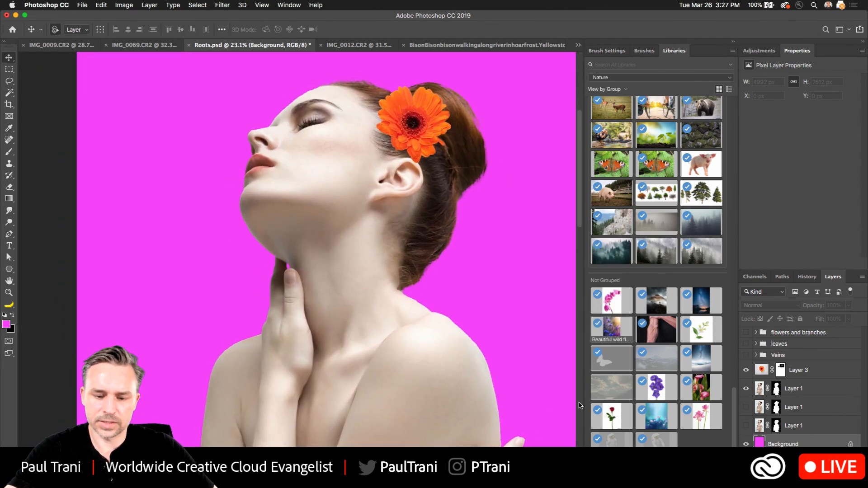
key(super+u)
drag(633, 246, 675, 247)
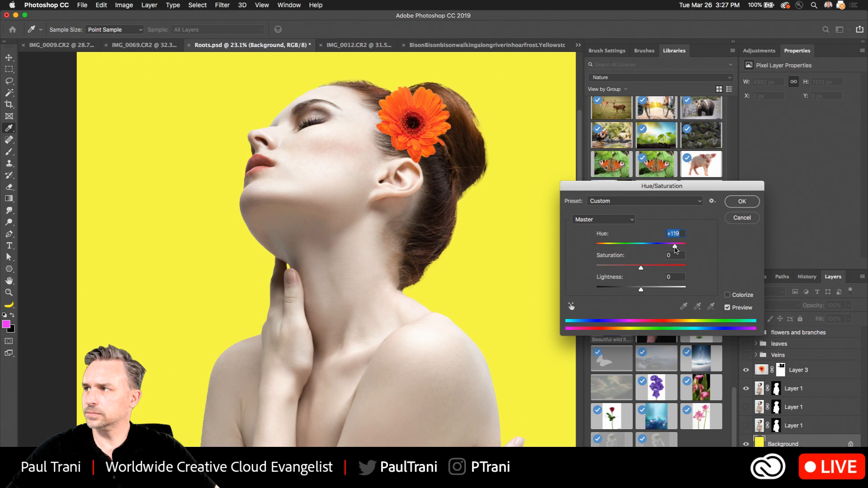
drag(619, 248, 632, 247)
key(Return)
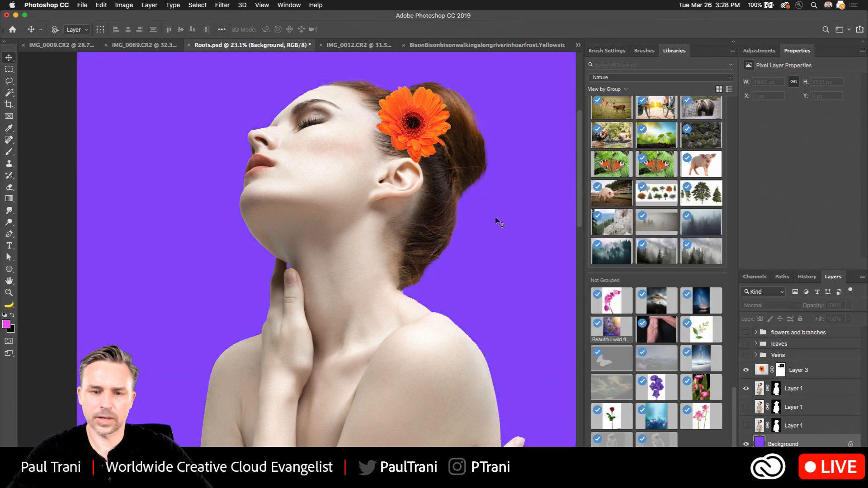
Place the twain pink water lily stock image from the library above Layer 3 and move it to X 1075 px, Y 2300 px.
click(808, 369)
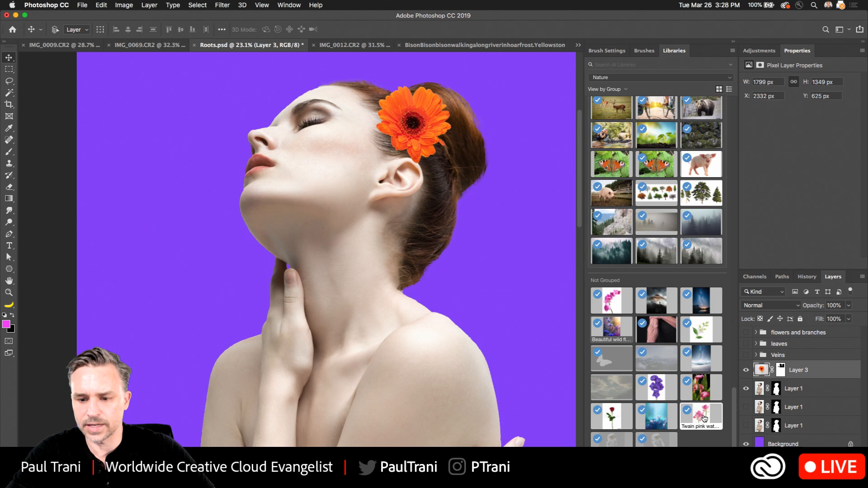
drag(695, 410, 245, 268)
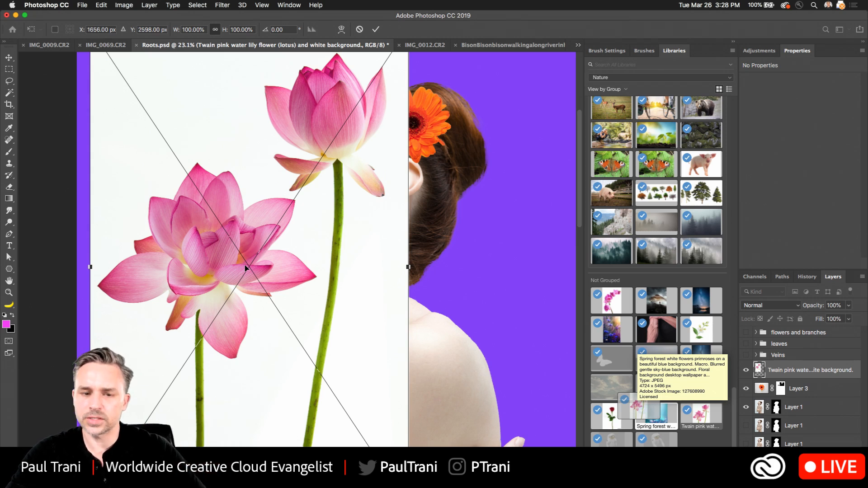
key(Return)
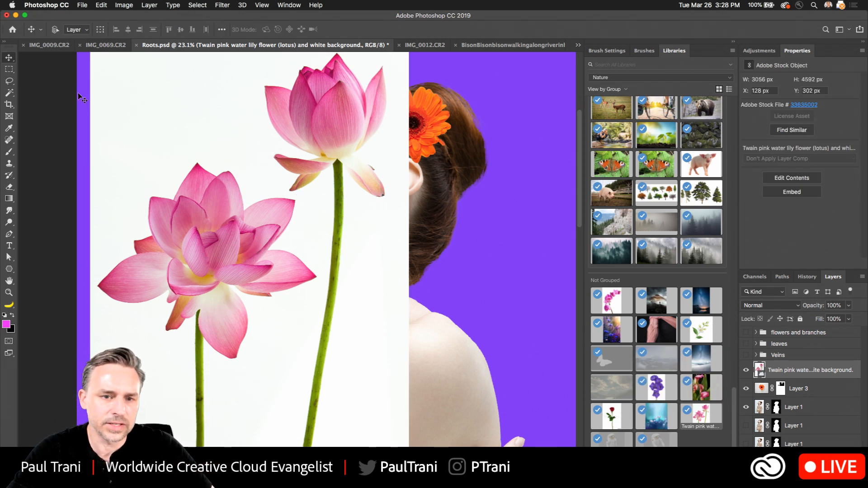
drag(164, 149, 263, 358)
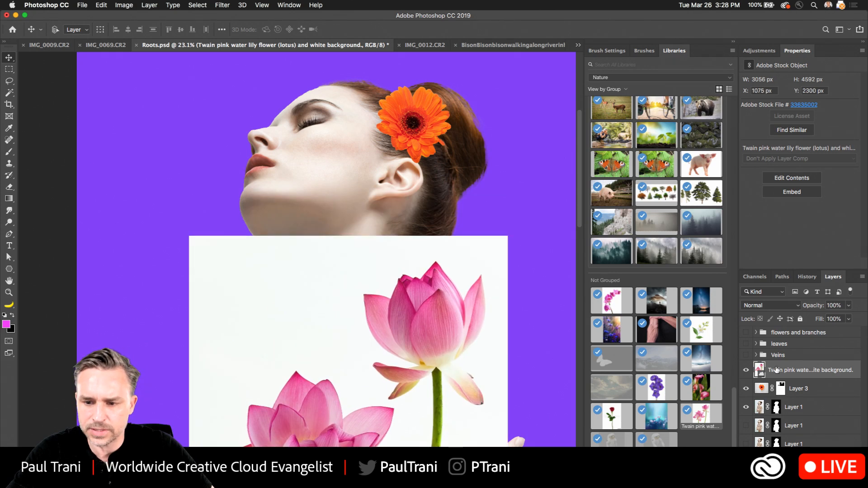
Hide the water lily layer and add a new empty layer directly beneath the visible portrait layer.
click(747, 371)
click(809, 407)
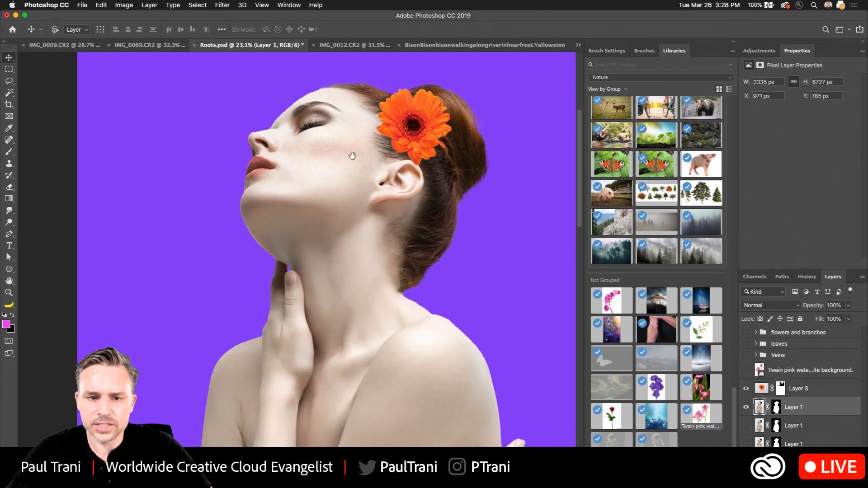
scroll(386, 170, up, 5)
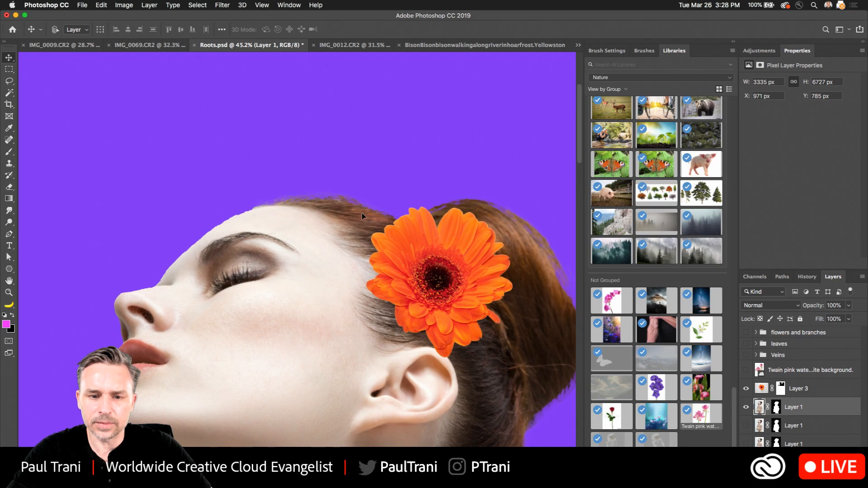
scroll(362, 213, up, 5)
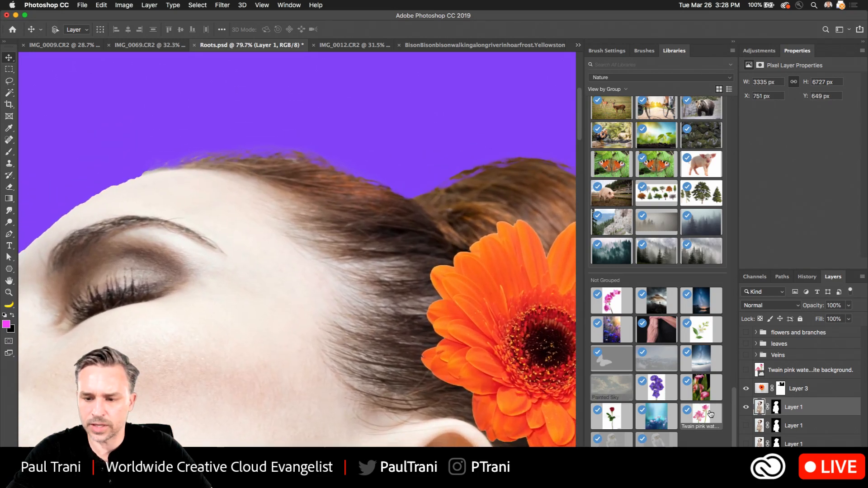
click(811, 428)
key(super+alt+shift+n)
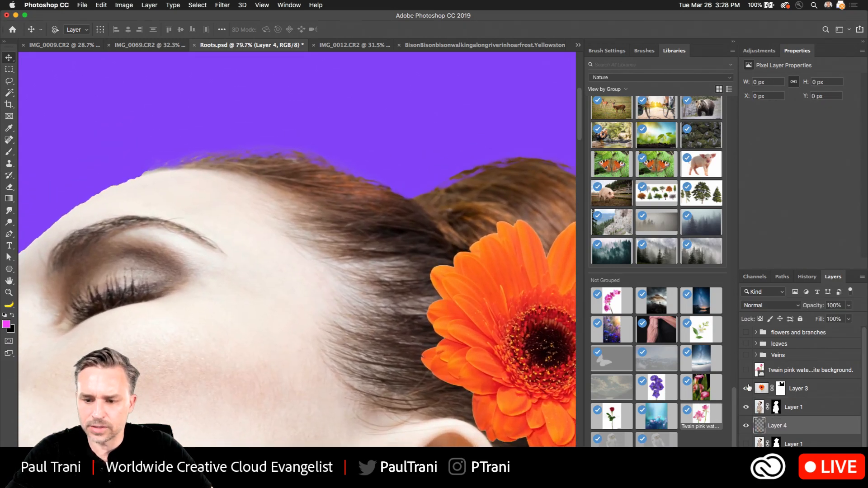
Set up the Brush tool with the Soft Round brush at a size of 16 px.
click(9, 152)
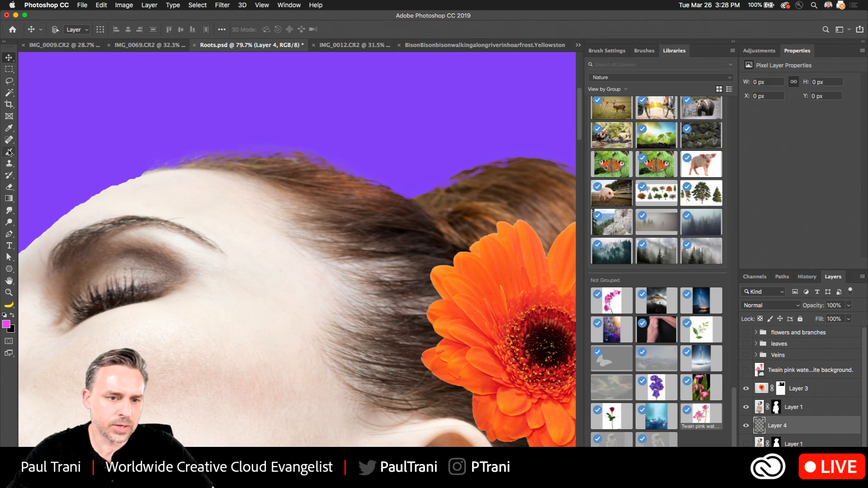
click(67, 30)
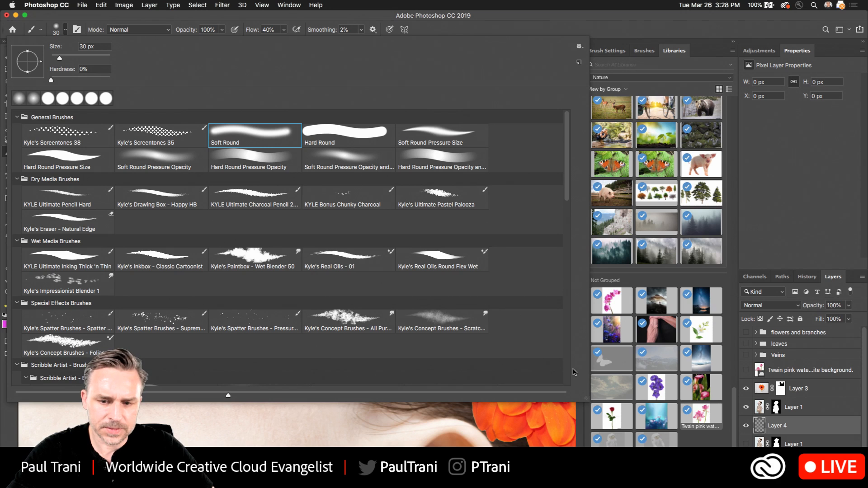
mouse_move(585, 401)
mouse_down()
mouse_move(601, 416)
mouse_move(780, 448)
mouse_up()
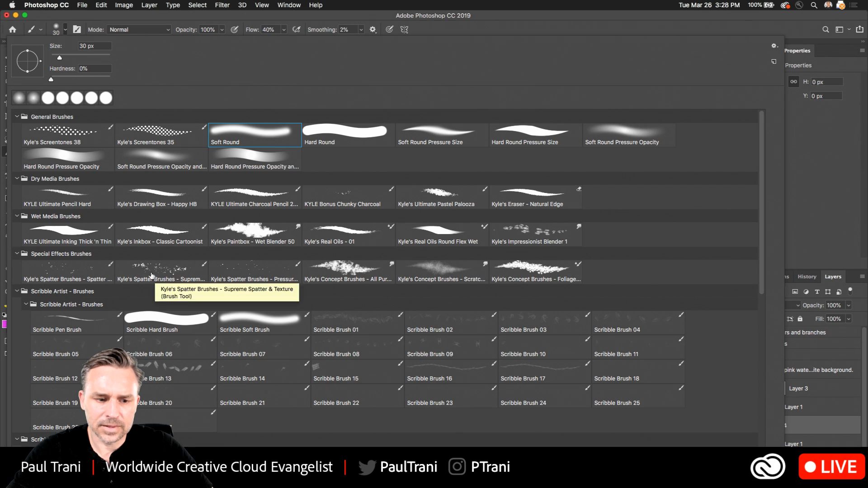
scroll(152, 275, down, 3)
scroll(153, 275, up, 3)
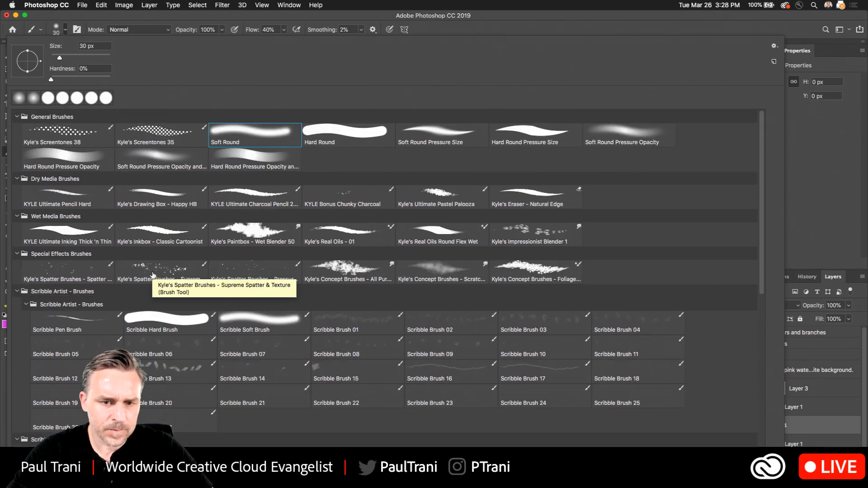
drag(60, 58, 56, 59)
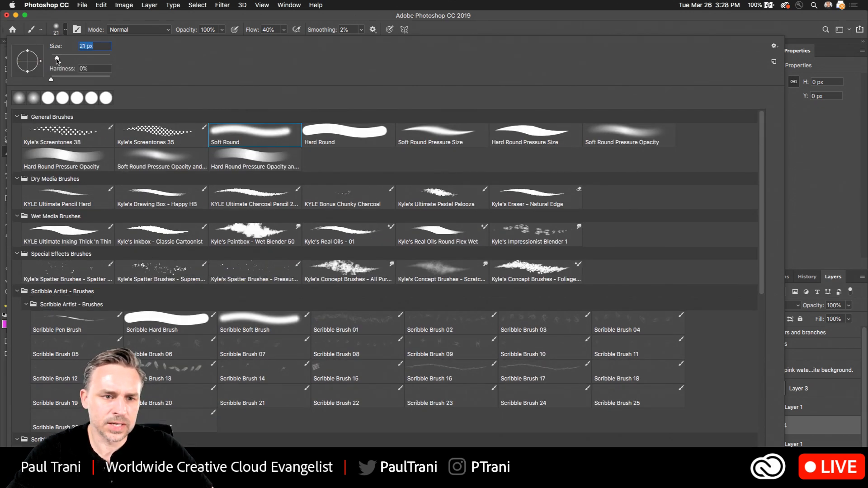
click(490, 26)
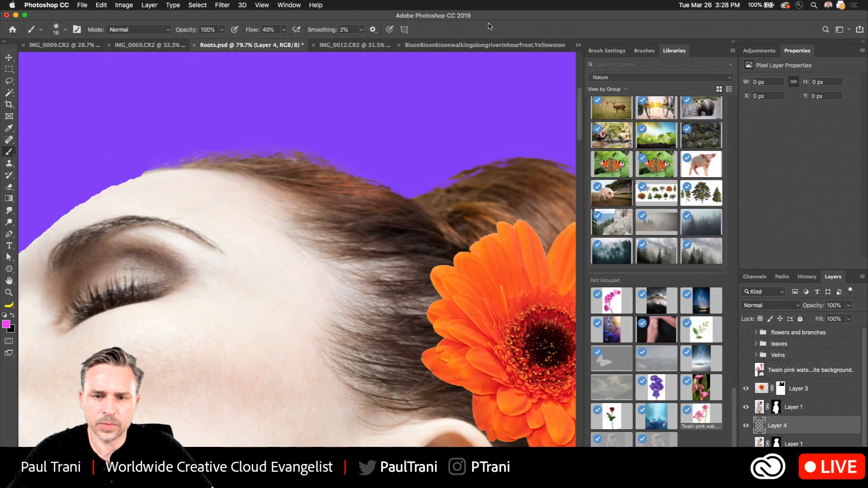
Reduce the brush to 9 px and sample the brown hair colour, undoing the test strokes above the hairline.
drag(242, 98, 455, 156)
key(super+z)
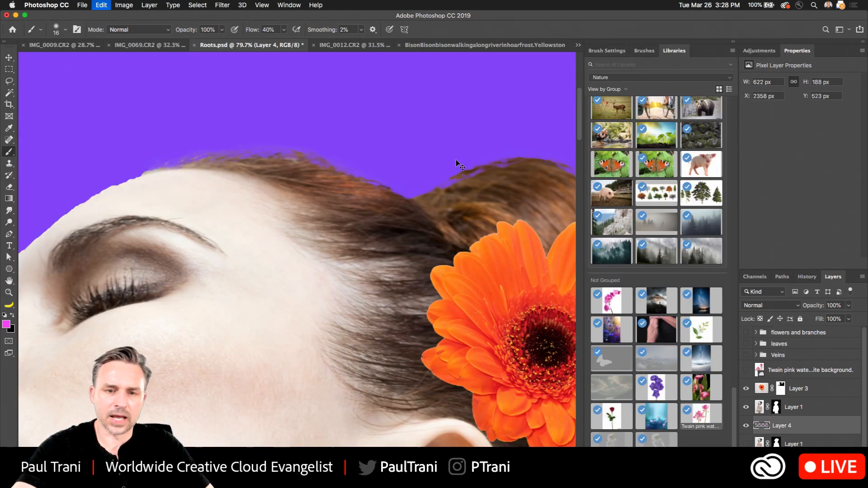
key(bracketleft)
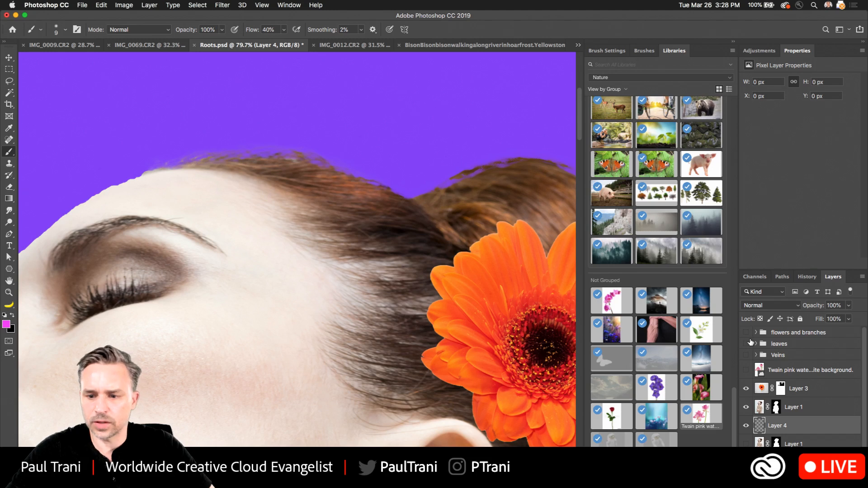
alt+click(363, 194)
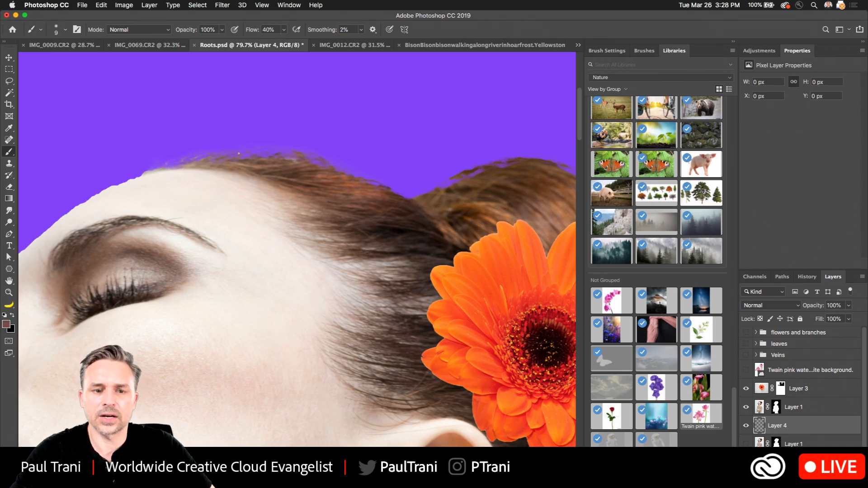
drag(239, 154, 389, 186)
key(super+z)
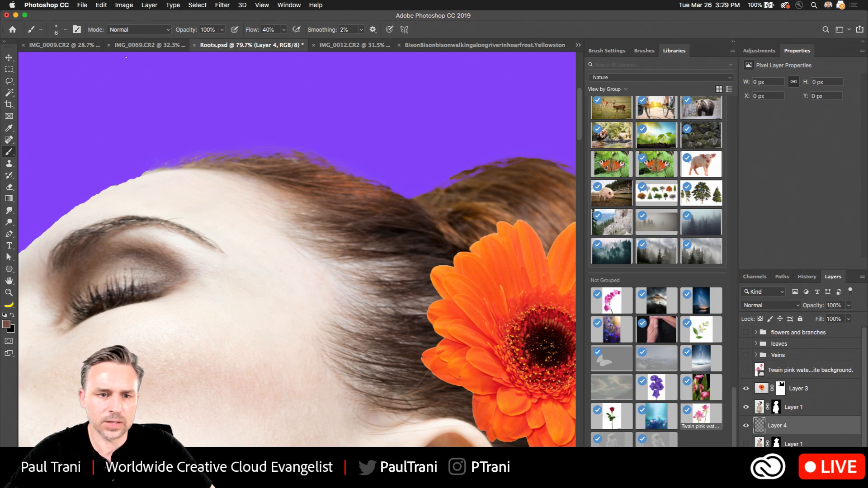
Switch to the Hard Round brush at 100% hardness and 3 px, undoing a test strand above the hair.
click(66, 30)
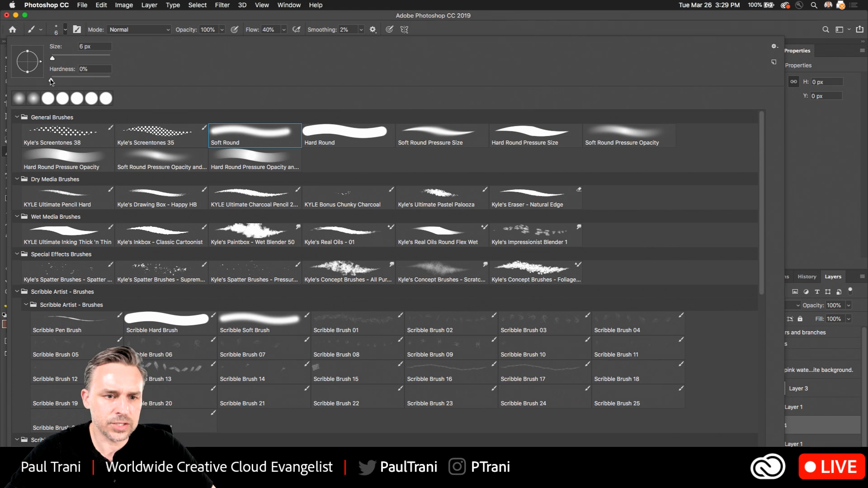
mouse_move(51, 81)
mouse_down()
mouse_move(91, 82)
mouse_move(43, 82)
mouse_up()
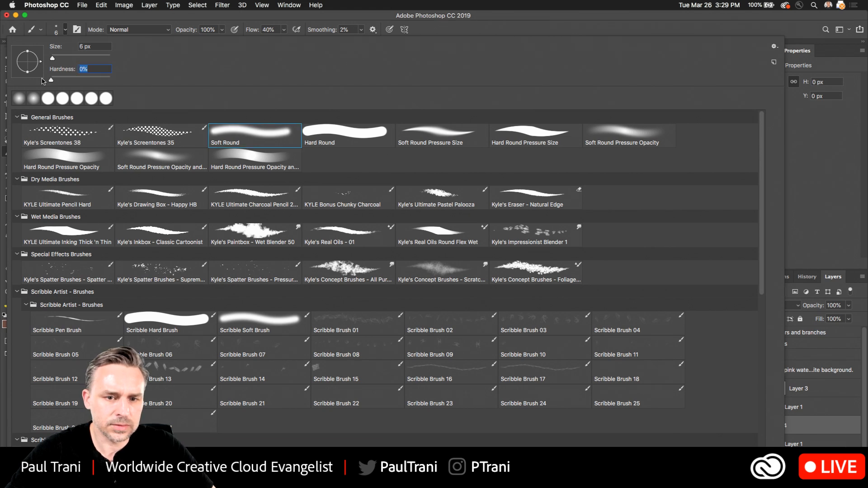
click(320, 139)
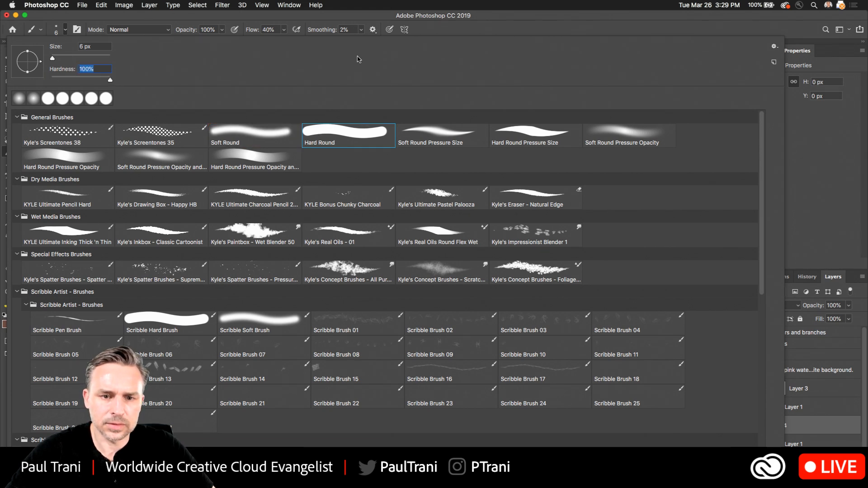
key(Return)
key(super+z)
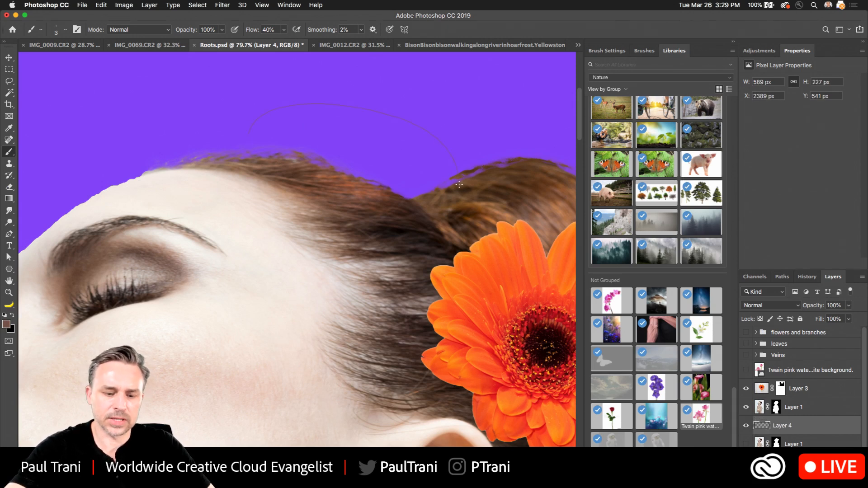
Set the brush smoothing to 58% for painting hair strands along the hairline.
drag(314, 206, 316, 211)
scroll(316, 211, up, 3)
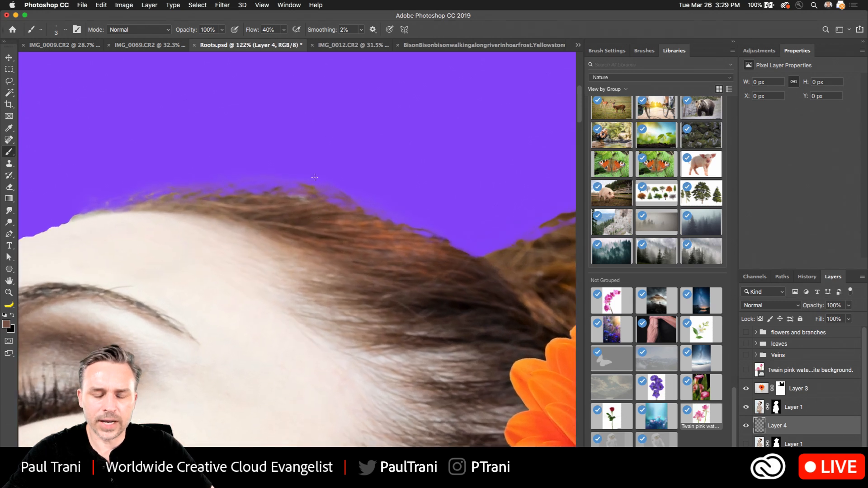
scroll(316, 101, down, 1)
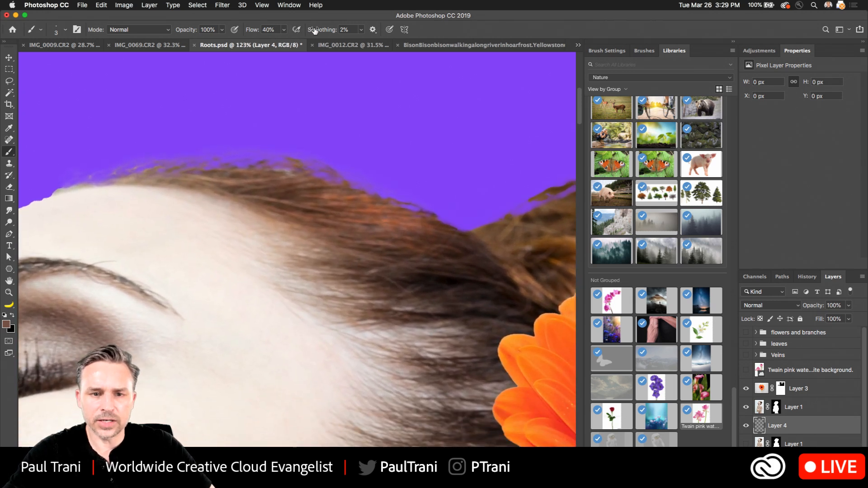
drag(314, 31, 338, 30)
key(Return)
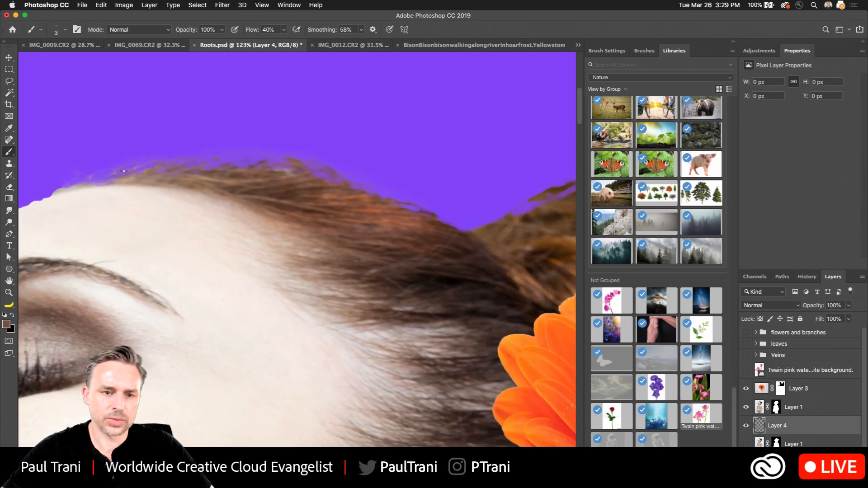
drag(135, 154, 274, 89)
drag(453, 131, 454, 132)
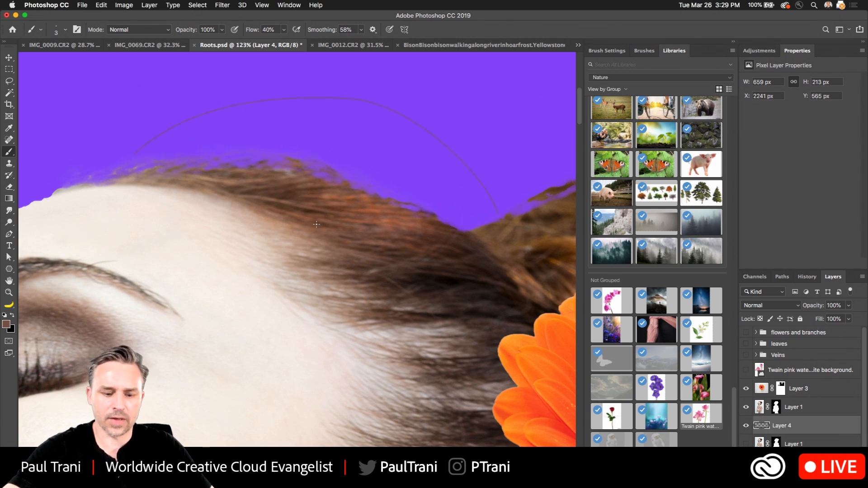
key(super+z)
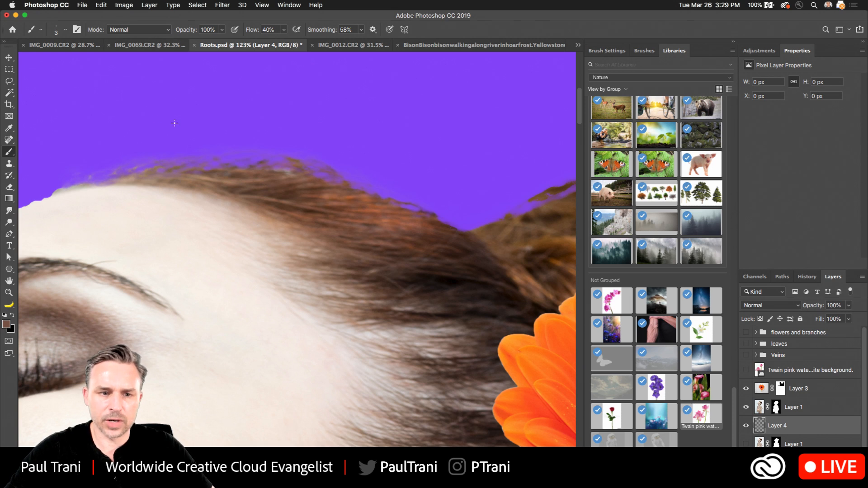
Paint several fine brown hair strands on Layer 4 along the hairline above the forehead toward the bun.
drag(301, 150, 303, 152)
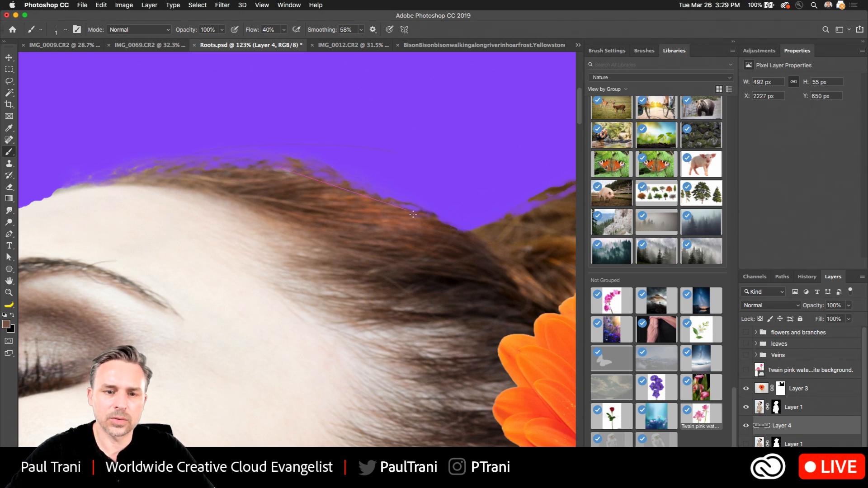
mouse_move(337, 154)
mouse_down()
mouse_move(417, 155)
mouse_move(520, 287)
mouse_up()
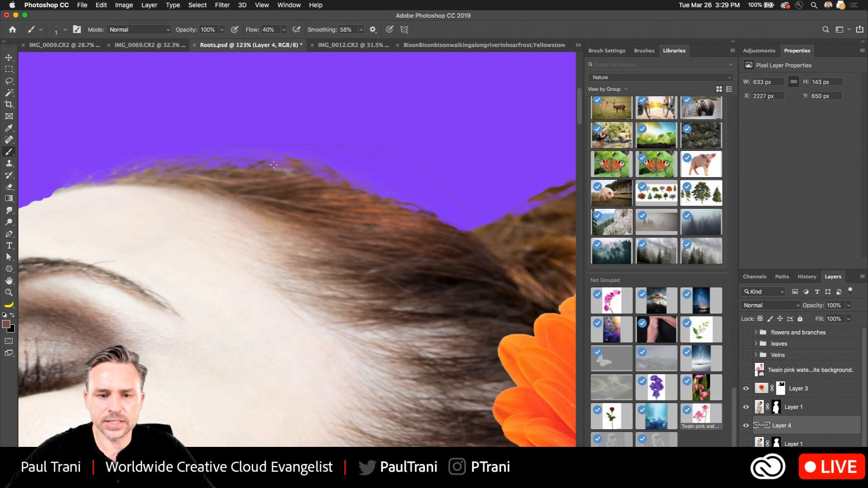
drag(506, 224, 507, 225)
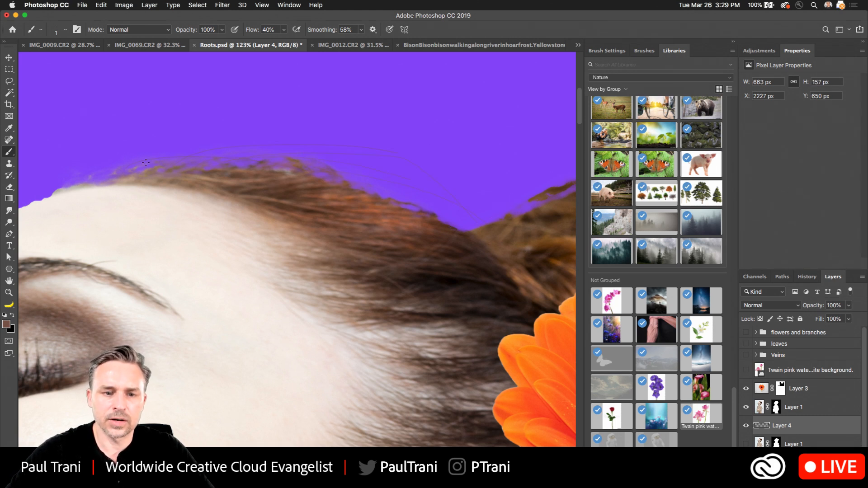
drag(107, 179, 447, 213)
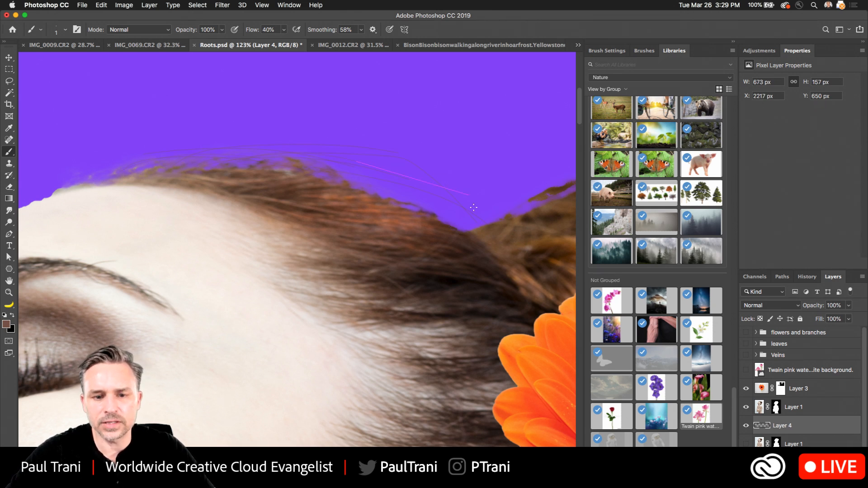
drag(273, 174, 236, 180)
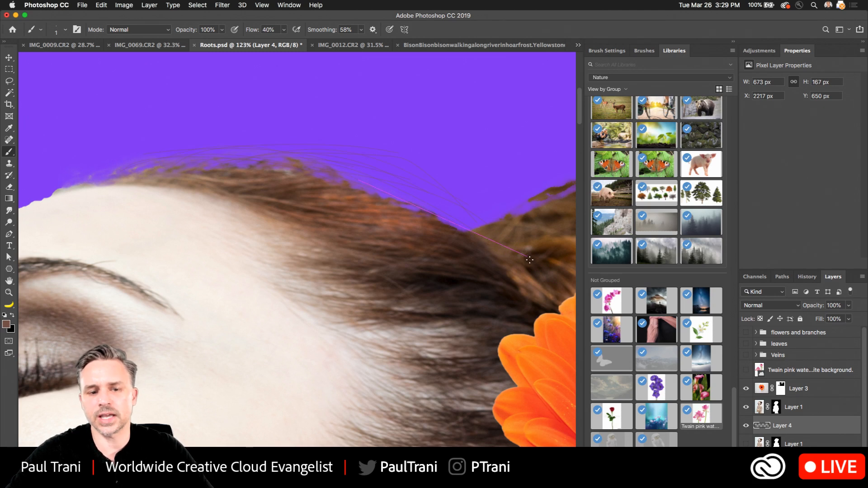
Enable Color Dynamics for the brush and turn off Shape Dynamics.
click(607, 51)
click(579, 94)
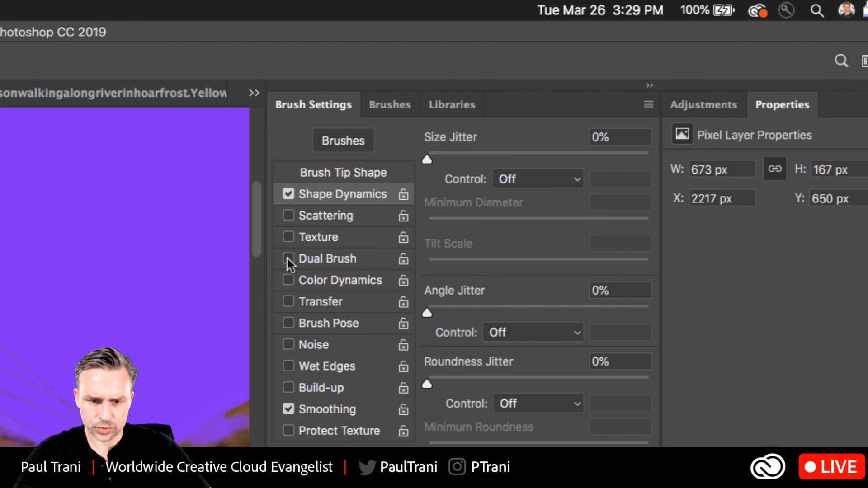
click(288, 280)
click(340, 281)
click(289, 194)
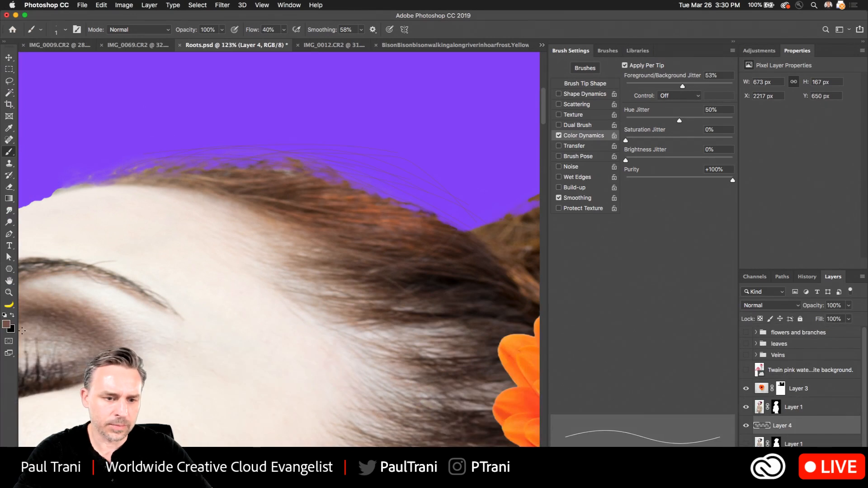
Sample an orange-brown hair tone as the foreground colour and a dark hair tone as the background colour.
click(12, 318)
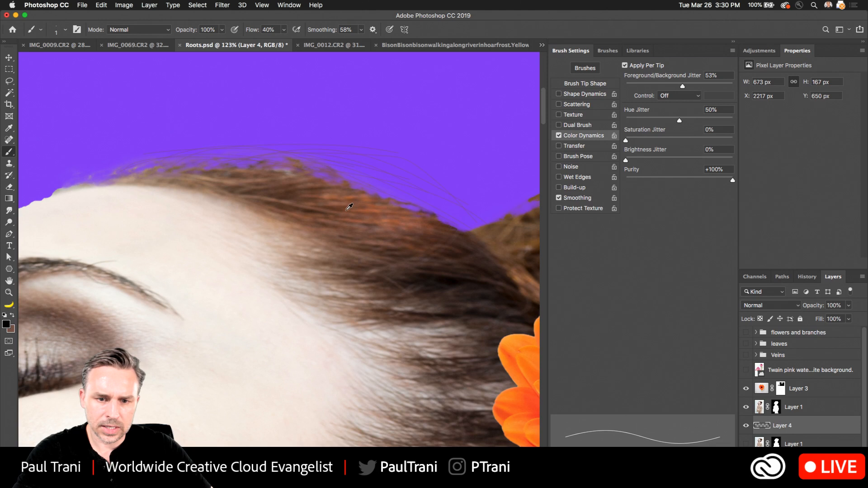
alt+click(352, 196)
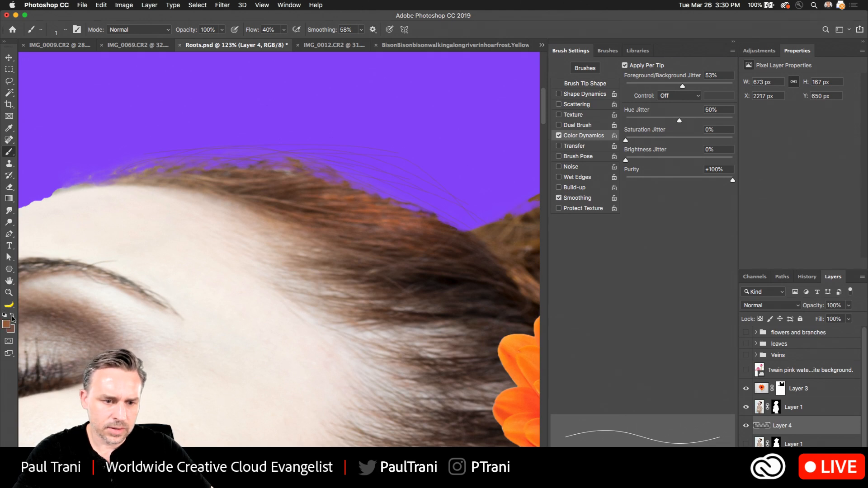
alt+click(425, 280)
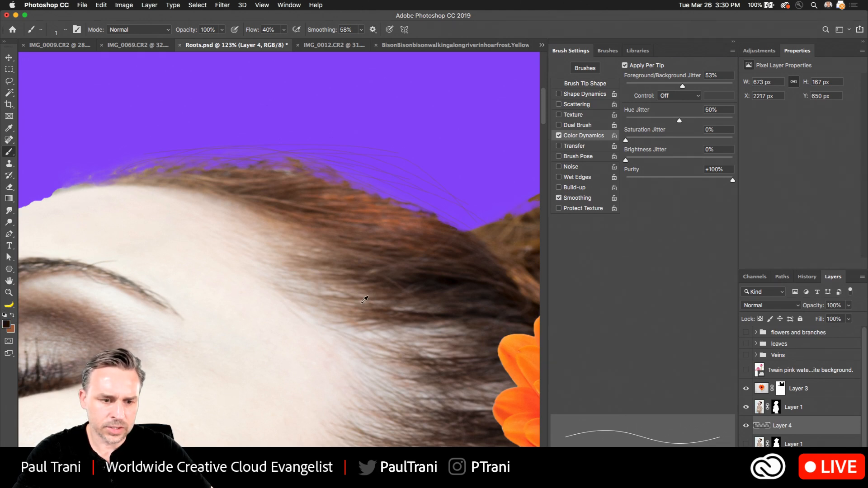
click(12, 316)
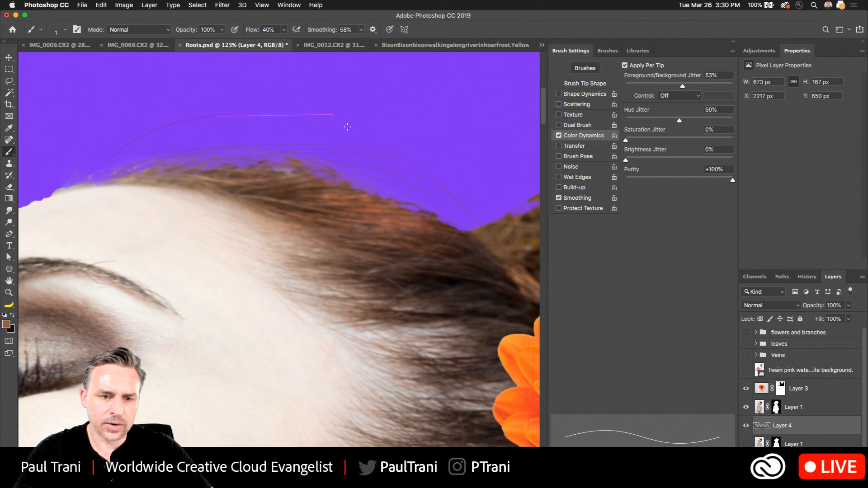
Undo the test strand, turn off Apply Per Tip, and paint colour-varied strands above the forehead hairline.
drag(347, 127, 411, 251)
key(super+z)
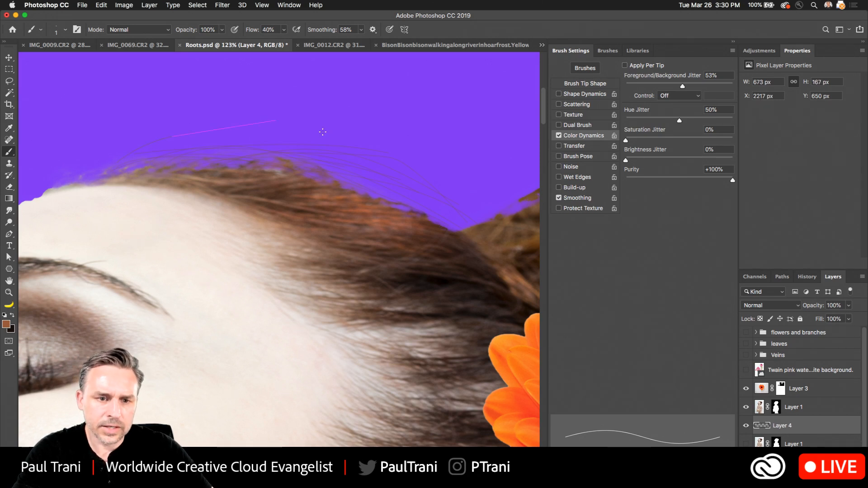
drag(135, 157, 339, 226)
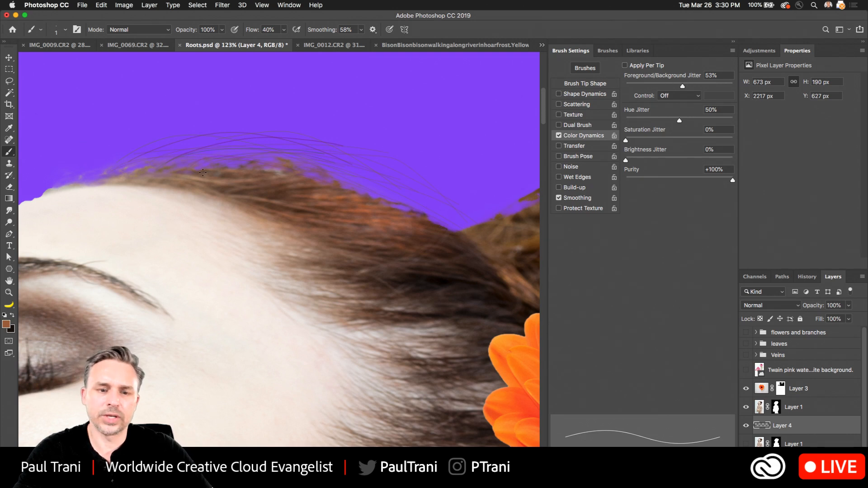
Paint stray hair strands around the edges of the bun and the back of the hair.
scroll(347, 197, down, 6)
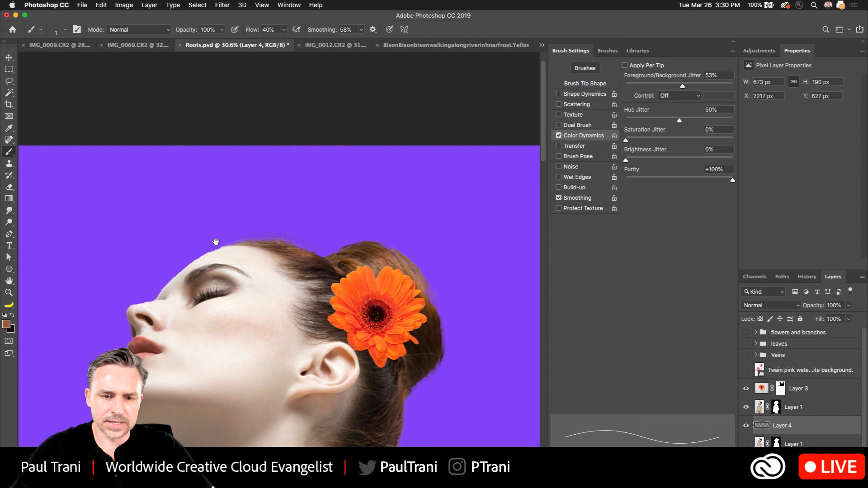
drag(216, 242, 265, 110)
drag(441, 158, 414, 118)
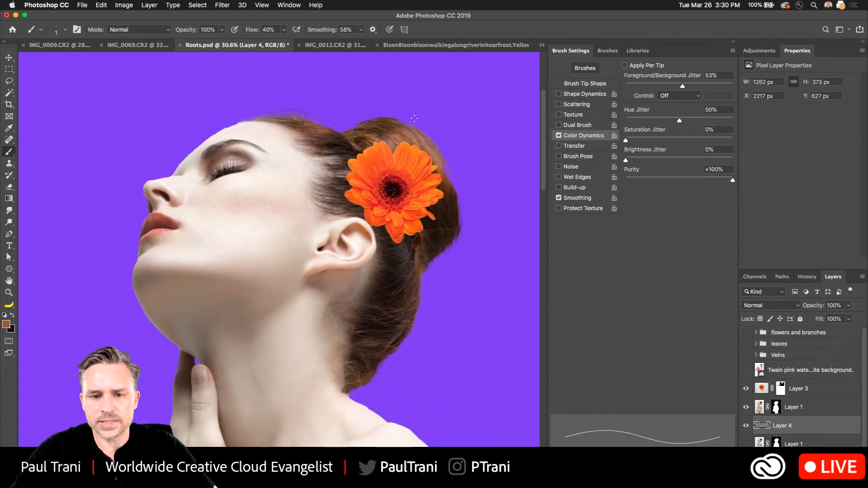
drag(465, 177, 397, 123)
drag(447, 263, 385, 257)
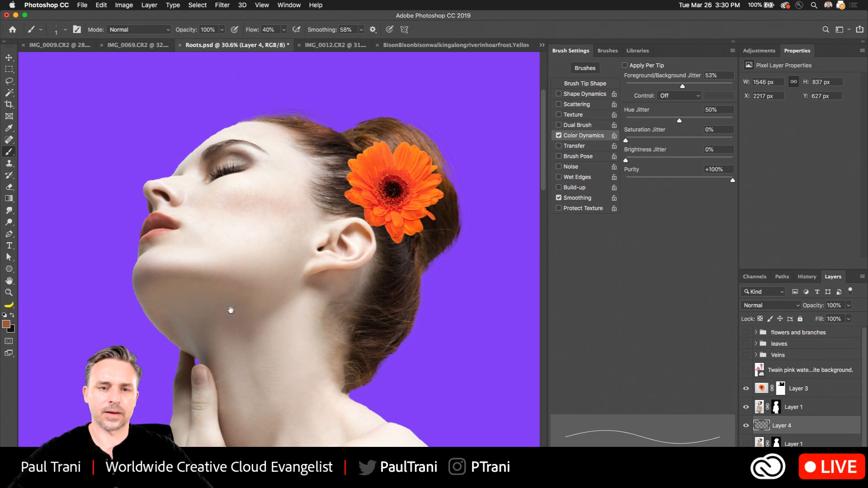
Show the pink water lily layer over the woman's torso and select it.
scroll(232, 304, down, 5)
scroll(274, 251, down, 2)
scroll(305, 280, down, 3)
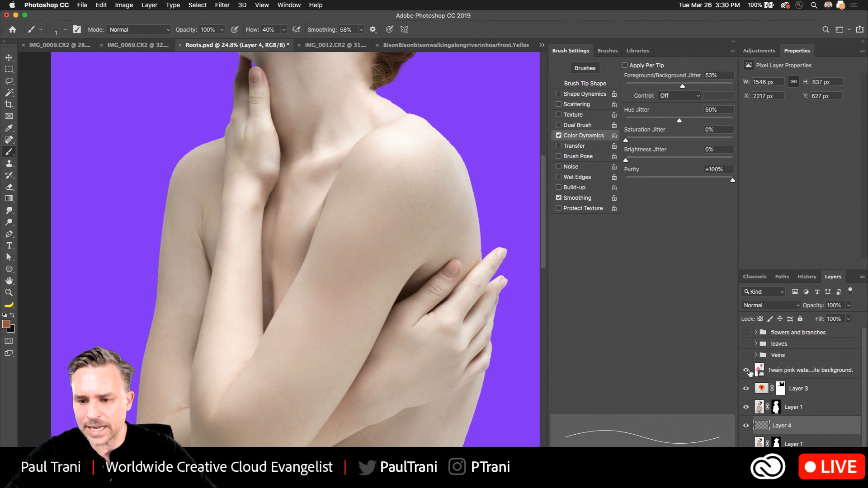
click(747, 370)
click(759, 370)
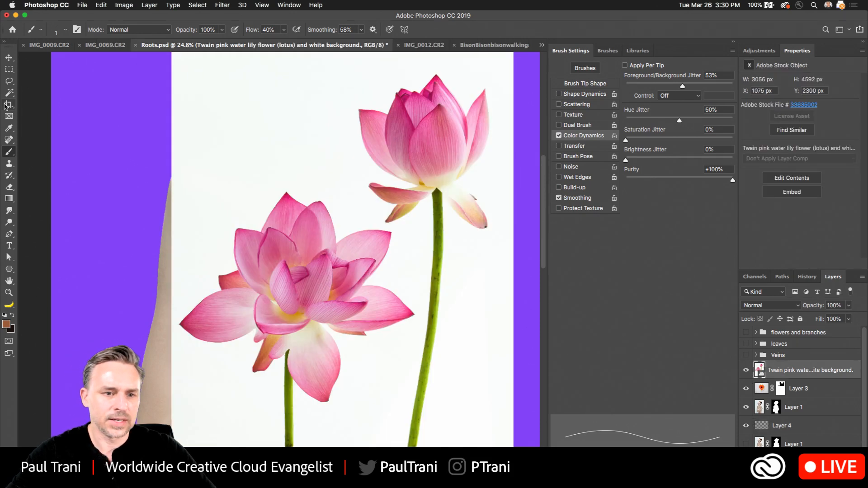
Select the lily's white background with the Magic Wand, add a layer mask from it and invert the mask.
click(10, 92)
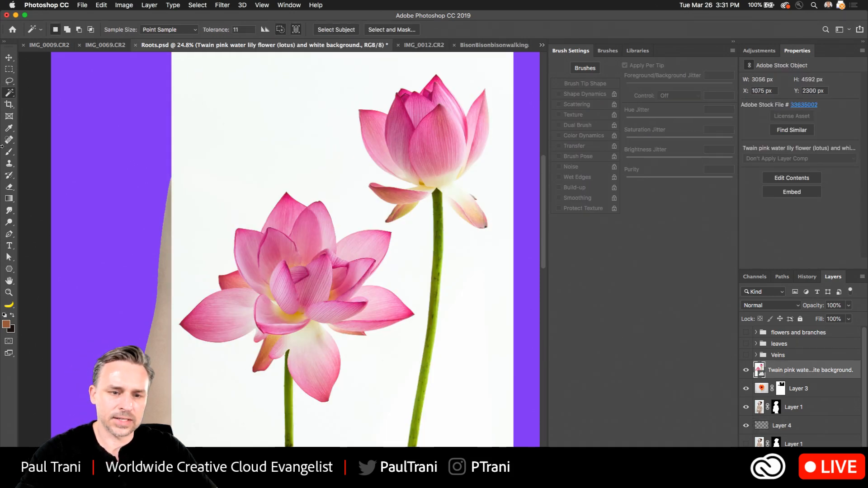
click(294, 142)
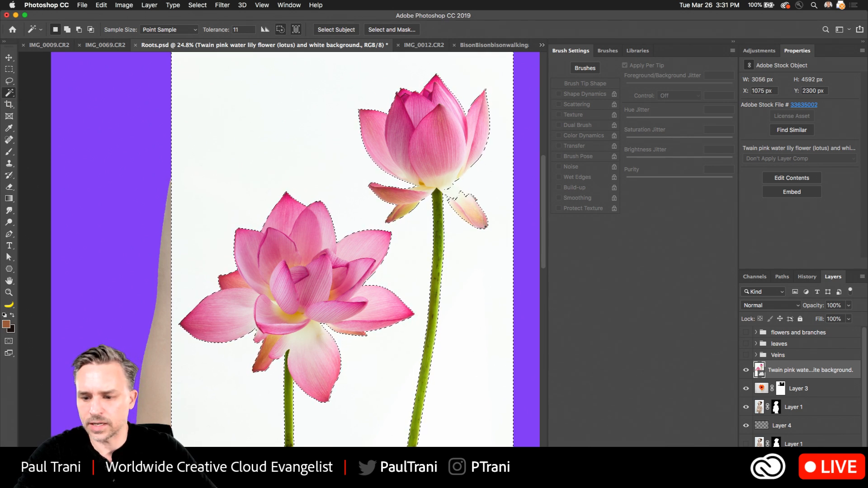
click(799, 482)
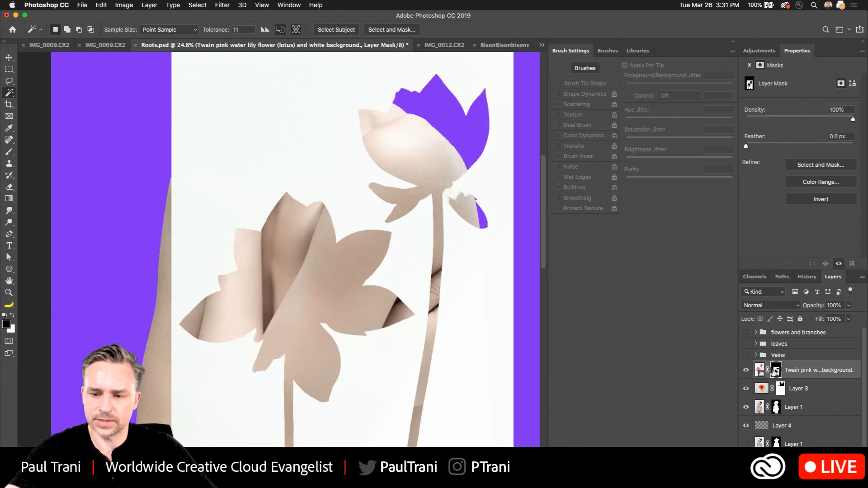
key(i)
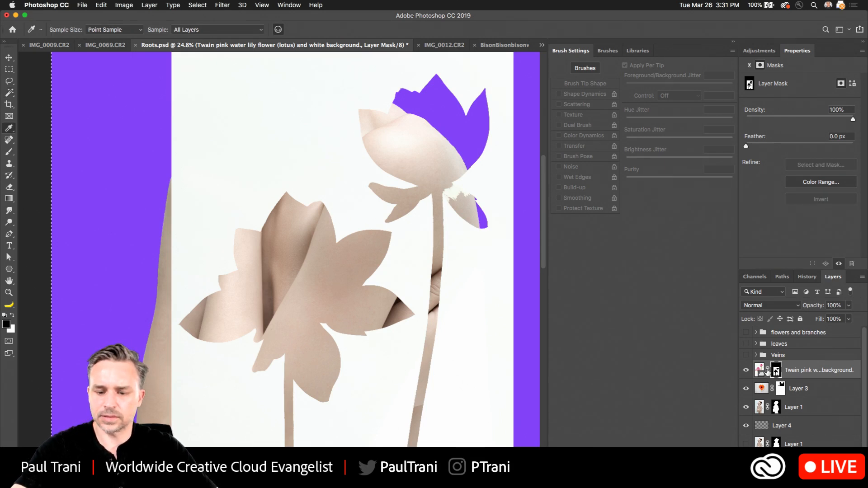
key(super+i)
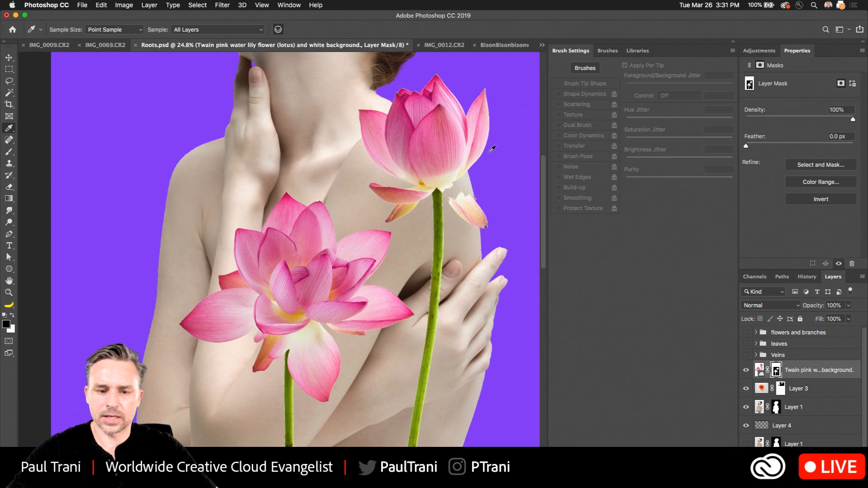
Examine the gap in the upper lily's lower petal and the available selection commands.
drag(443, 186, 441, 190)
scroll(441, 191, up, 5)
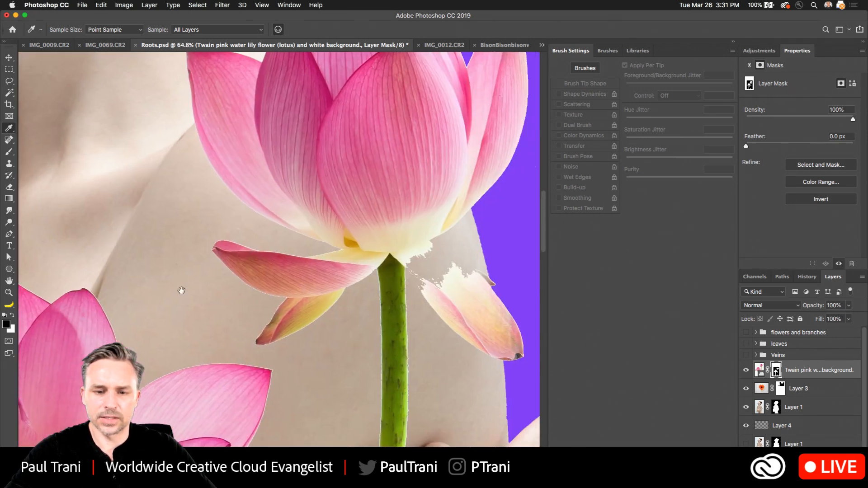
scroll(452, 315, right, 5)
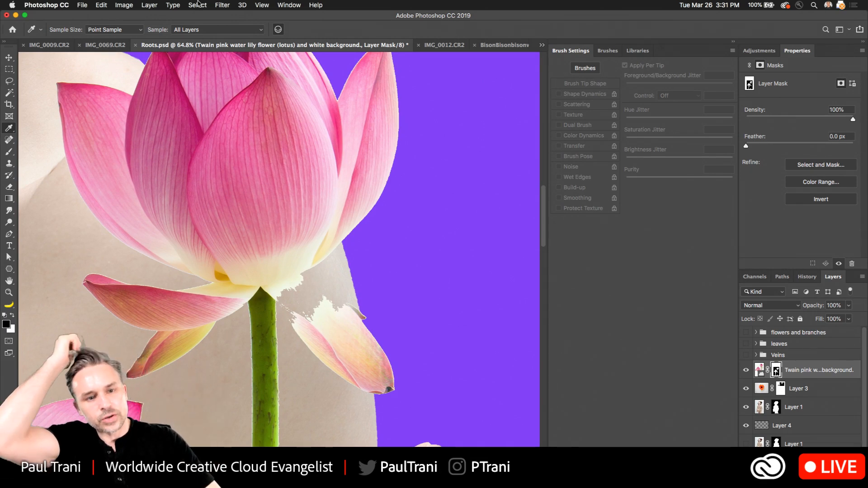
click(182, 4)
mouse_move(193, 4)
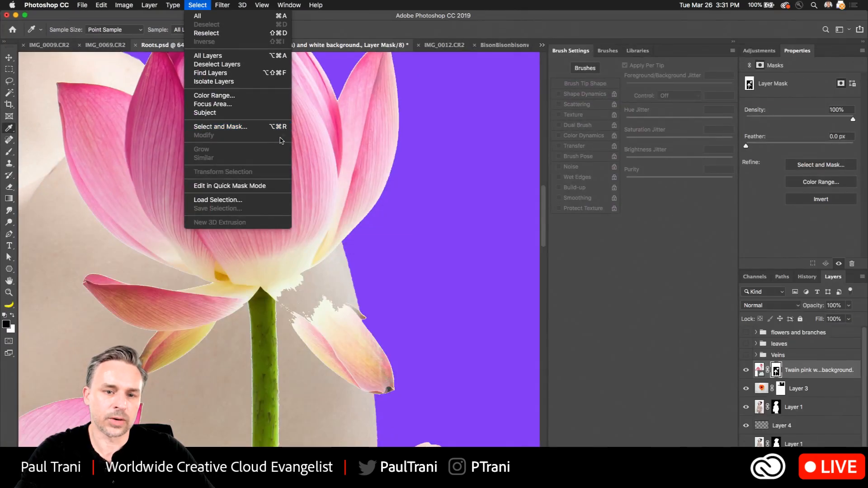
click(392, 154)
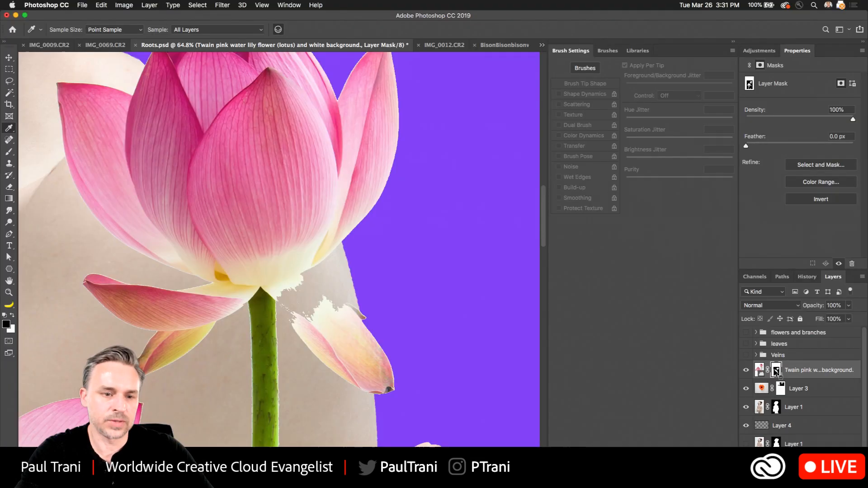
Set up the Brush tool with white as the foreground colour and a size of 40 px for the lily mask.
click(8, 152)
key(bracketright)
key(bracketright)
key(bracketright)
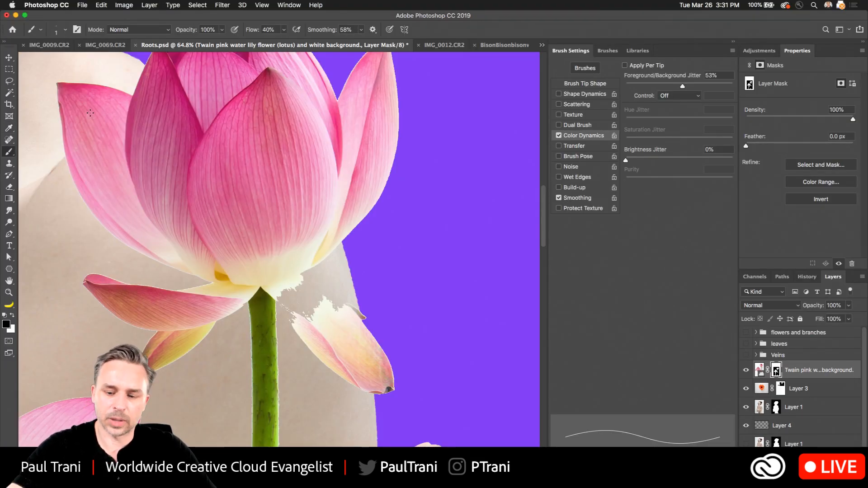
key(x)
key(bracketright)
key(bracketright)
key(bracketright)
key(bracketright)
key(bracketright)
key(bracketright)
key(bracketright)
key(bracketright)
key(bracketright)
key(bracketright)
key(bracketright)
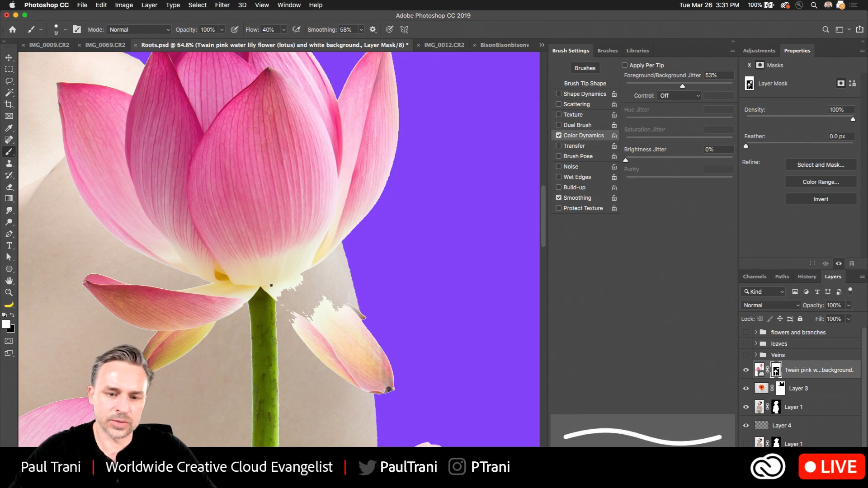
key(bracketright)
Undo the test stroke over the petal gap and set the brush flow to 100% and smoothing to 0%.
drag(277, 291, 324, 341)
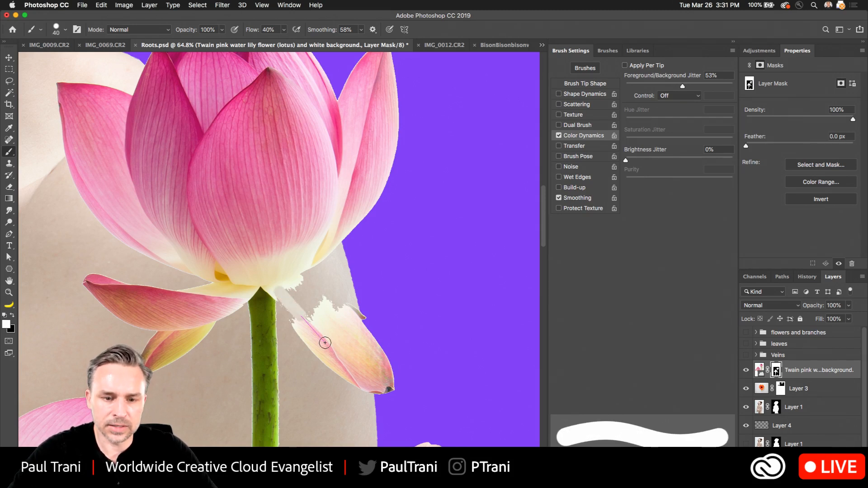
key(super+z)
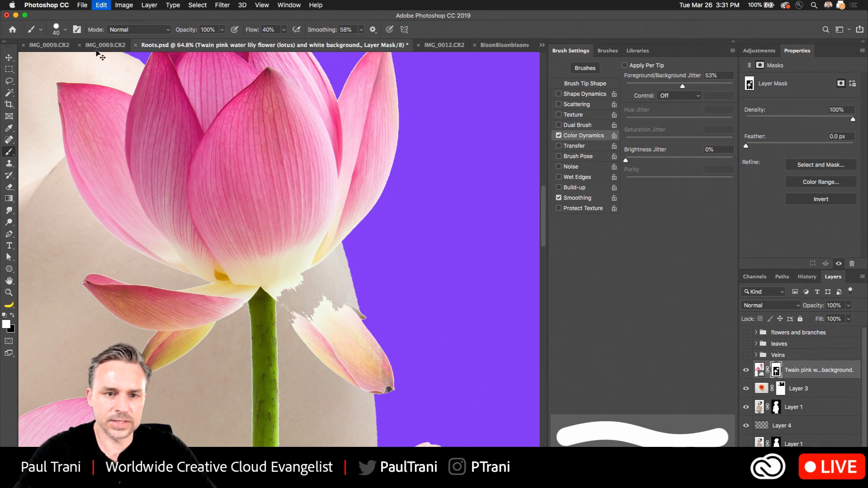
drag(252, 31, 292, 31)
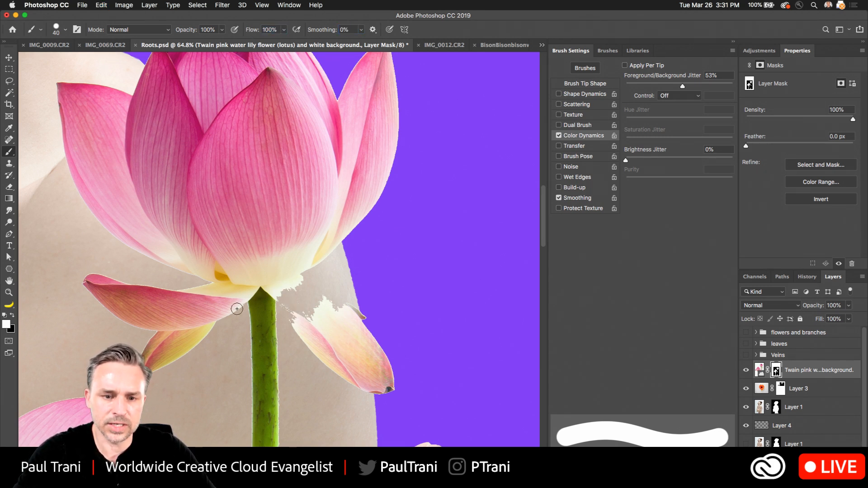
Turn off Color Dynamics and paint white on the lily mask to restore the upper flower's missing petal area.
mouse_move(276, 292)
mouse_down()
mouse_move(313, 336)
mouse_move(263, 287)
mouse_move(274, 285)
mouse_move(345, 350)
mouse_move(277, 283)
mouse_move(311, 332)
mouse_move(269, 281)
mouse_up()
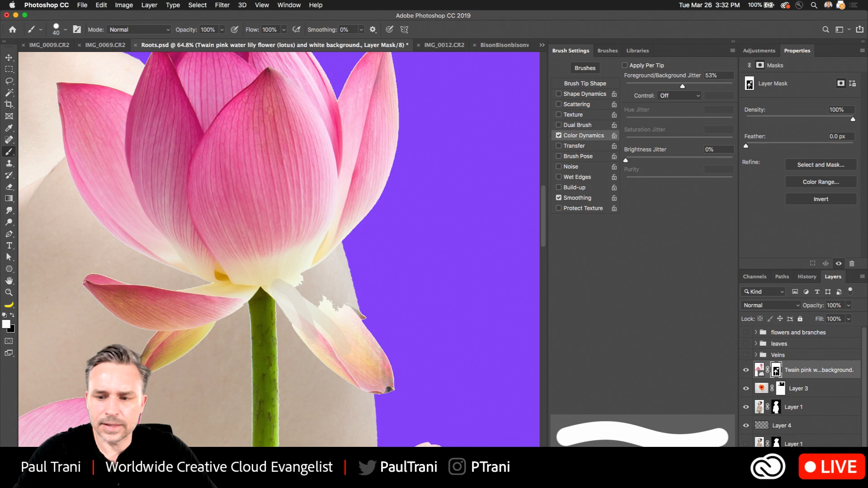
click(559, 135)
mouse_move(287, 300)
mouse_down()
mouse_move(304, 331)
mouse_move(263, 273)
mouse_move(308, 319)
mouse_move(275, 271)
mouse_move(330, 321)
mouse_move(284, 293)
mouse_move(365, 361)
mouse_move(302, 316)
mouse_move(323, 322)
mouse_move(336, 346)
mouse_move(331, 308)
mouse_move(349, 325)
mouse_move(289, 278)
mouse_move(343, 325)
mouse_up()
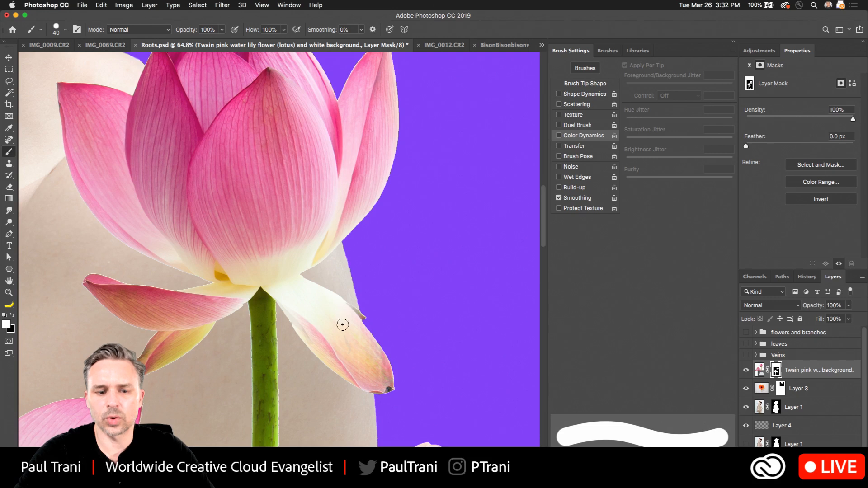
Show the Veins group on the woman's arms and hide the water lily layer.
key(v)
scroll(203, 266, down, 3)
scroll(273, 246, down, 3)
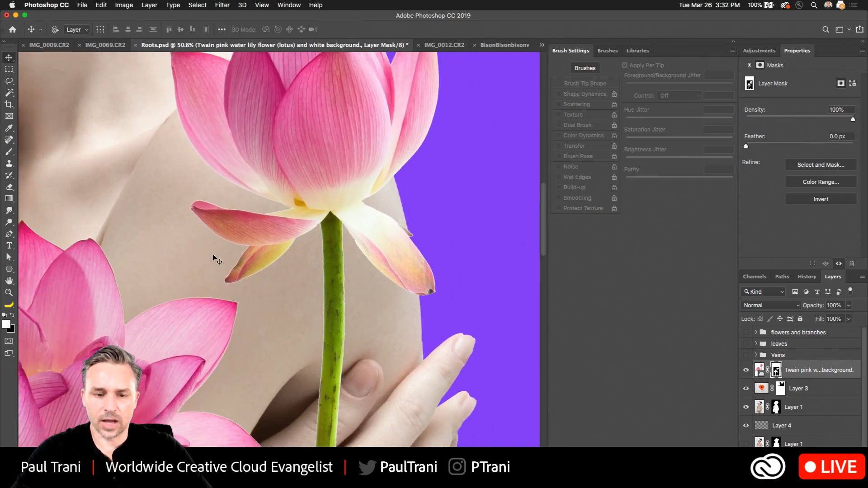
scroll(213, 257, down, 5)
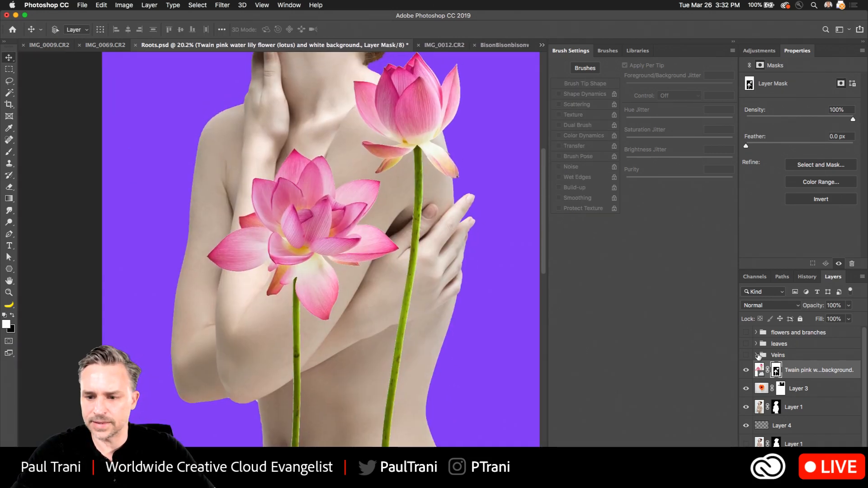
click(746, 355)
click(745, 371)
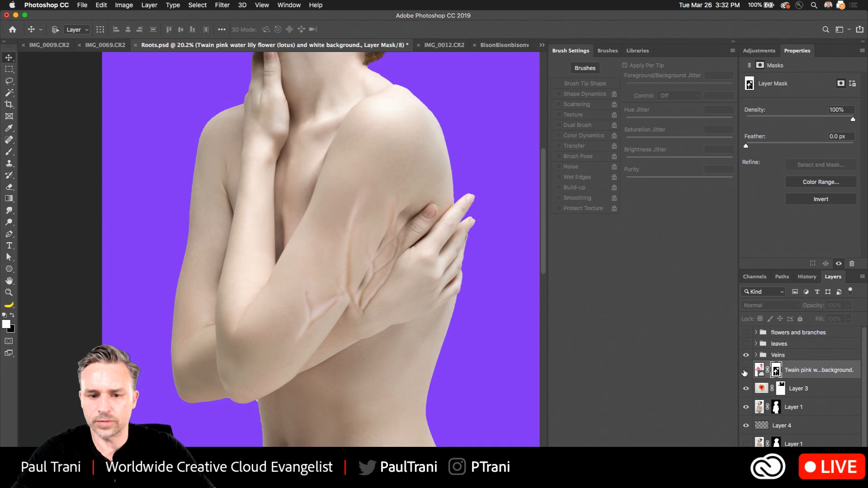
Show the leaves group and the flowers and branches group, and review the whole composite.
click(746, 344)
click(747, 333)
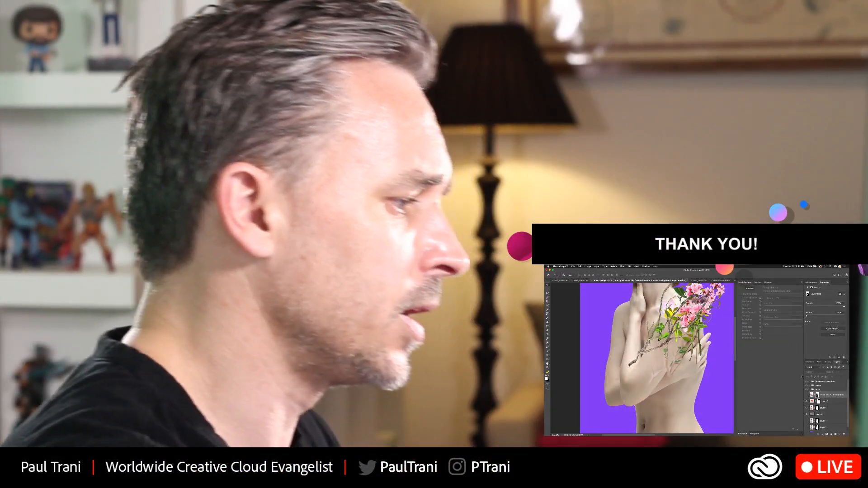
scroll(655, 358, up, 5)
scroll(656, 357, down, 2)
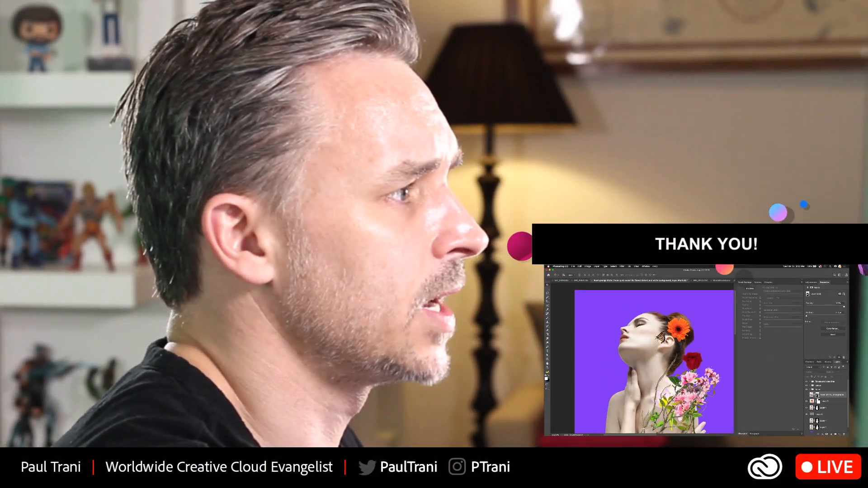